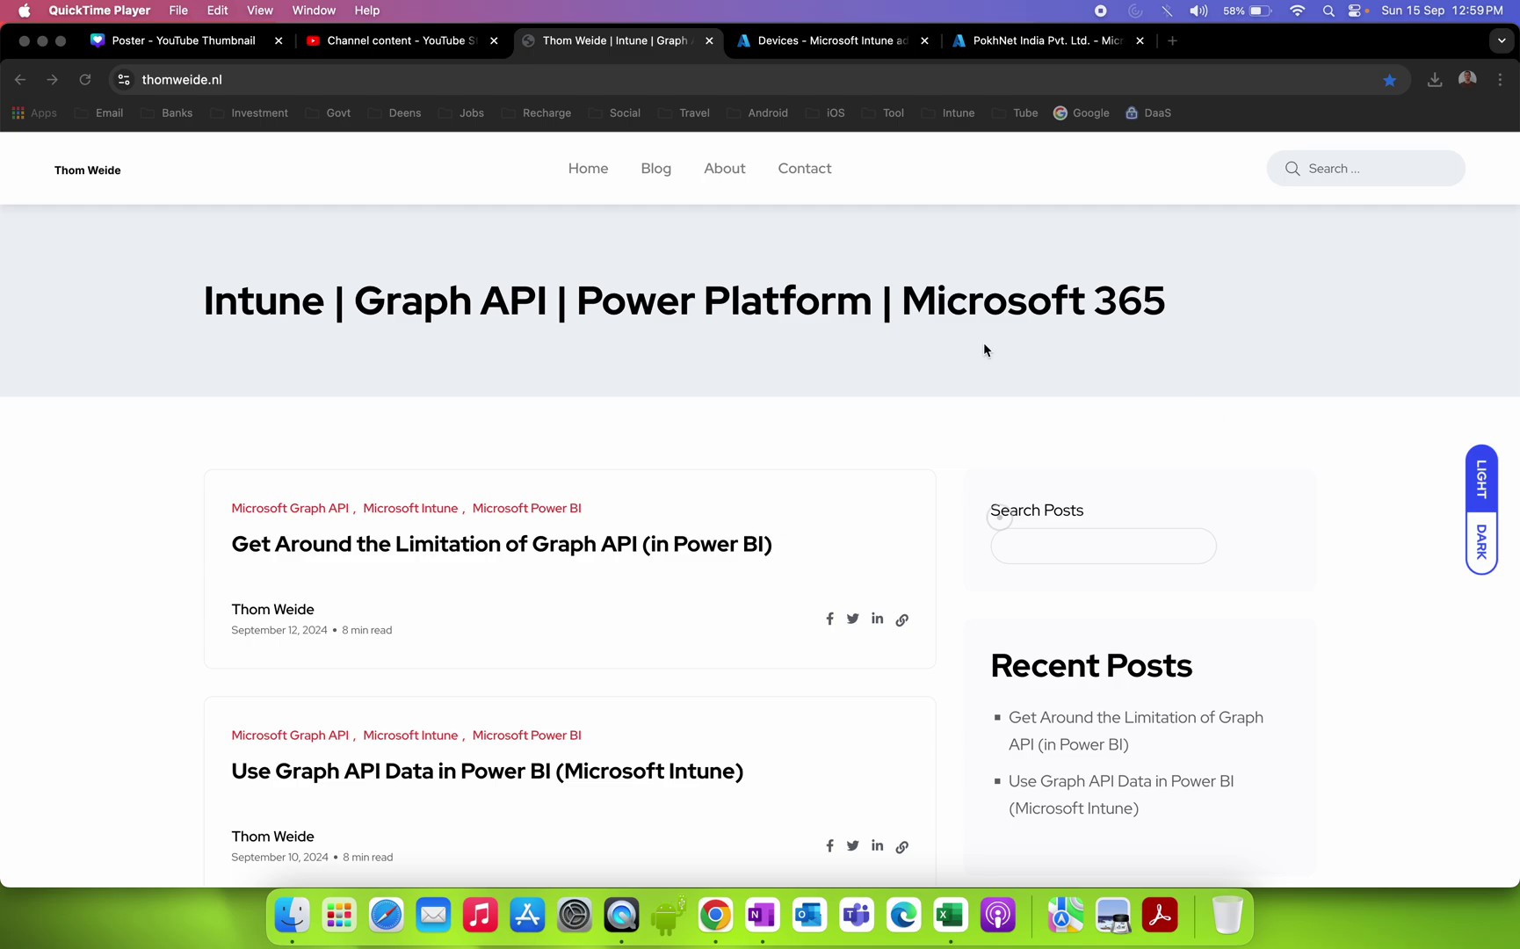
Highlight the blog's full web address and look over its home page.
left_click(378, 78)
left_click(379, 78)
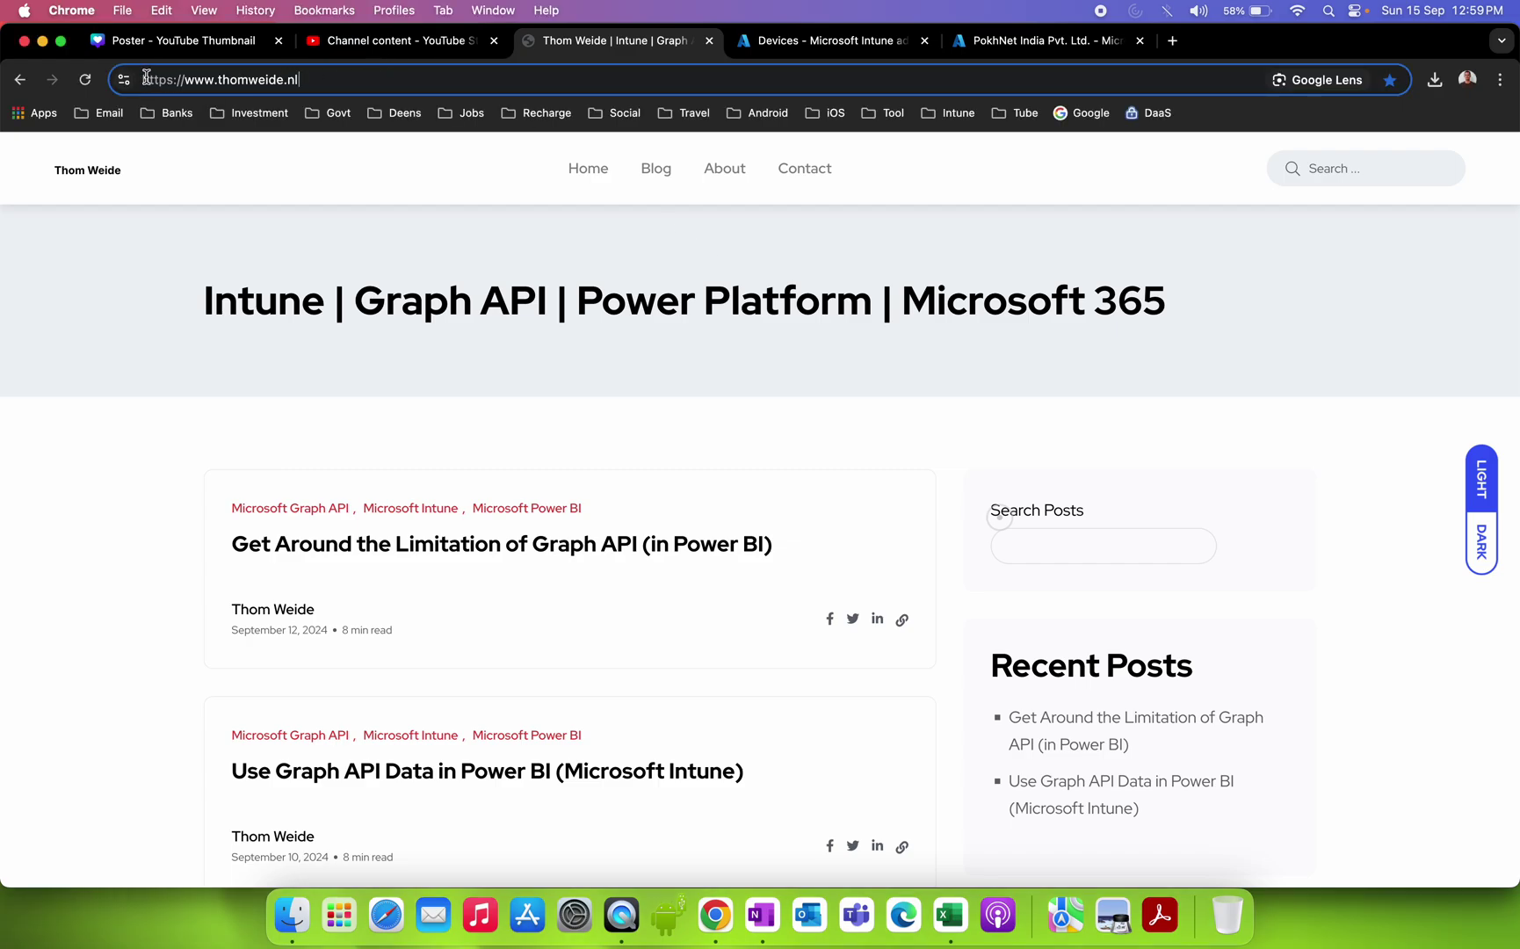
left_click_drag(140, 79, 302, 74)
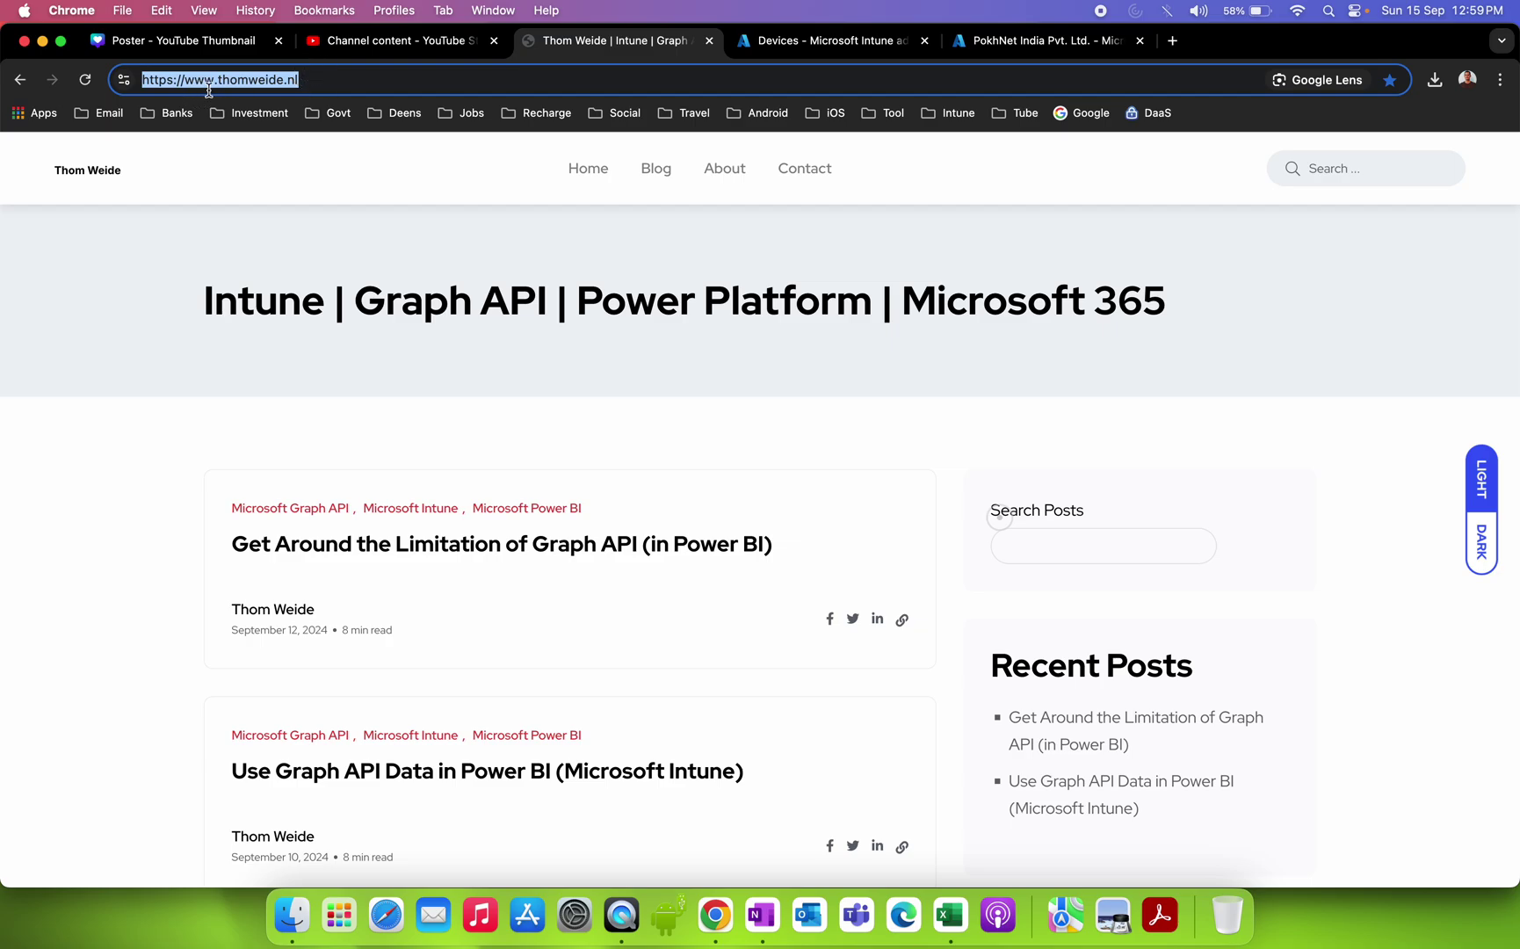
left_click(322, 84)
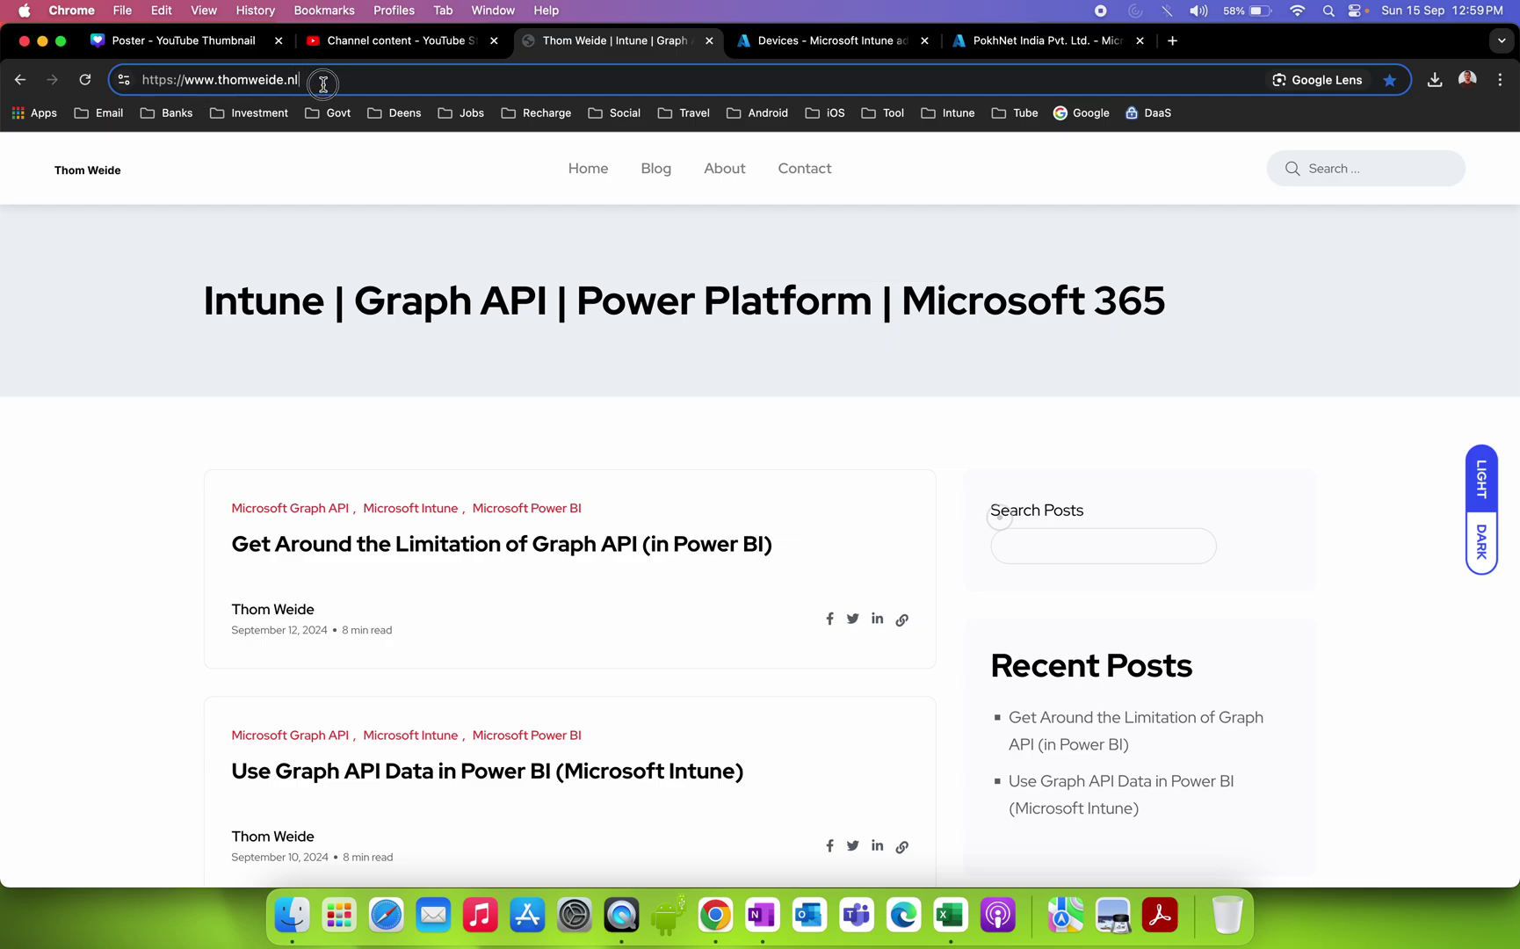
left_click(864, 316)
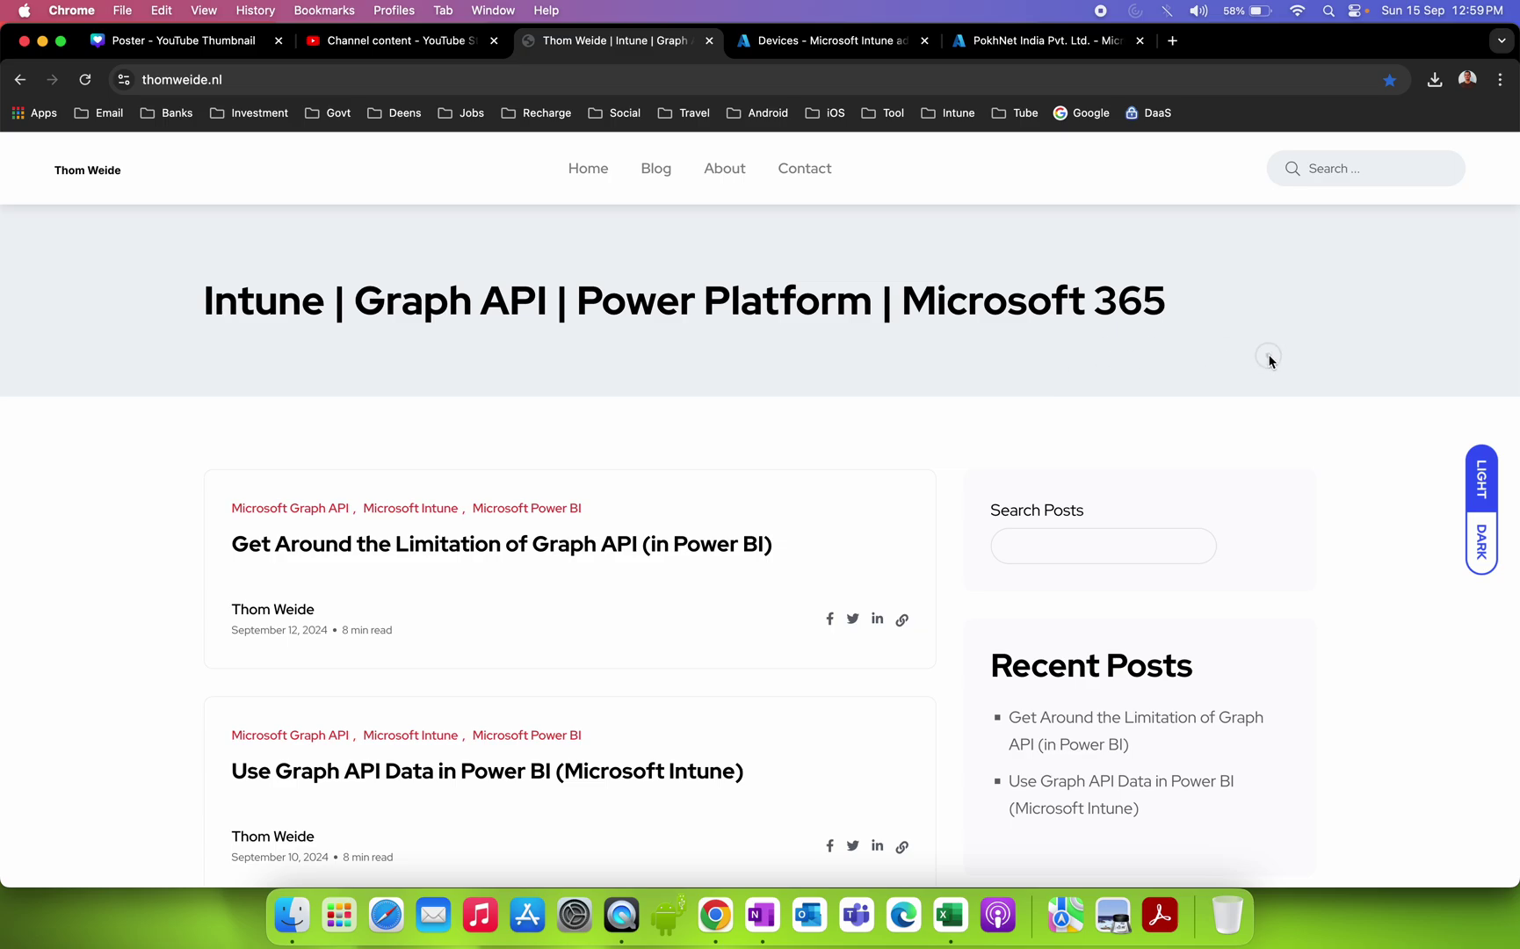
scroll(1269, 360, "down", 1)
scroll(1269, 359, "up", 1)
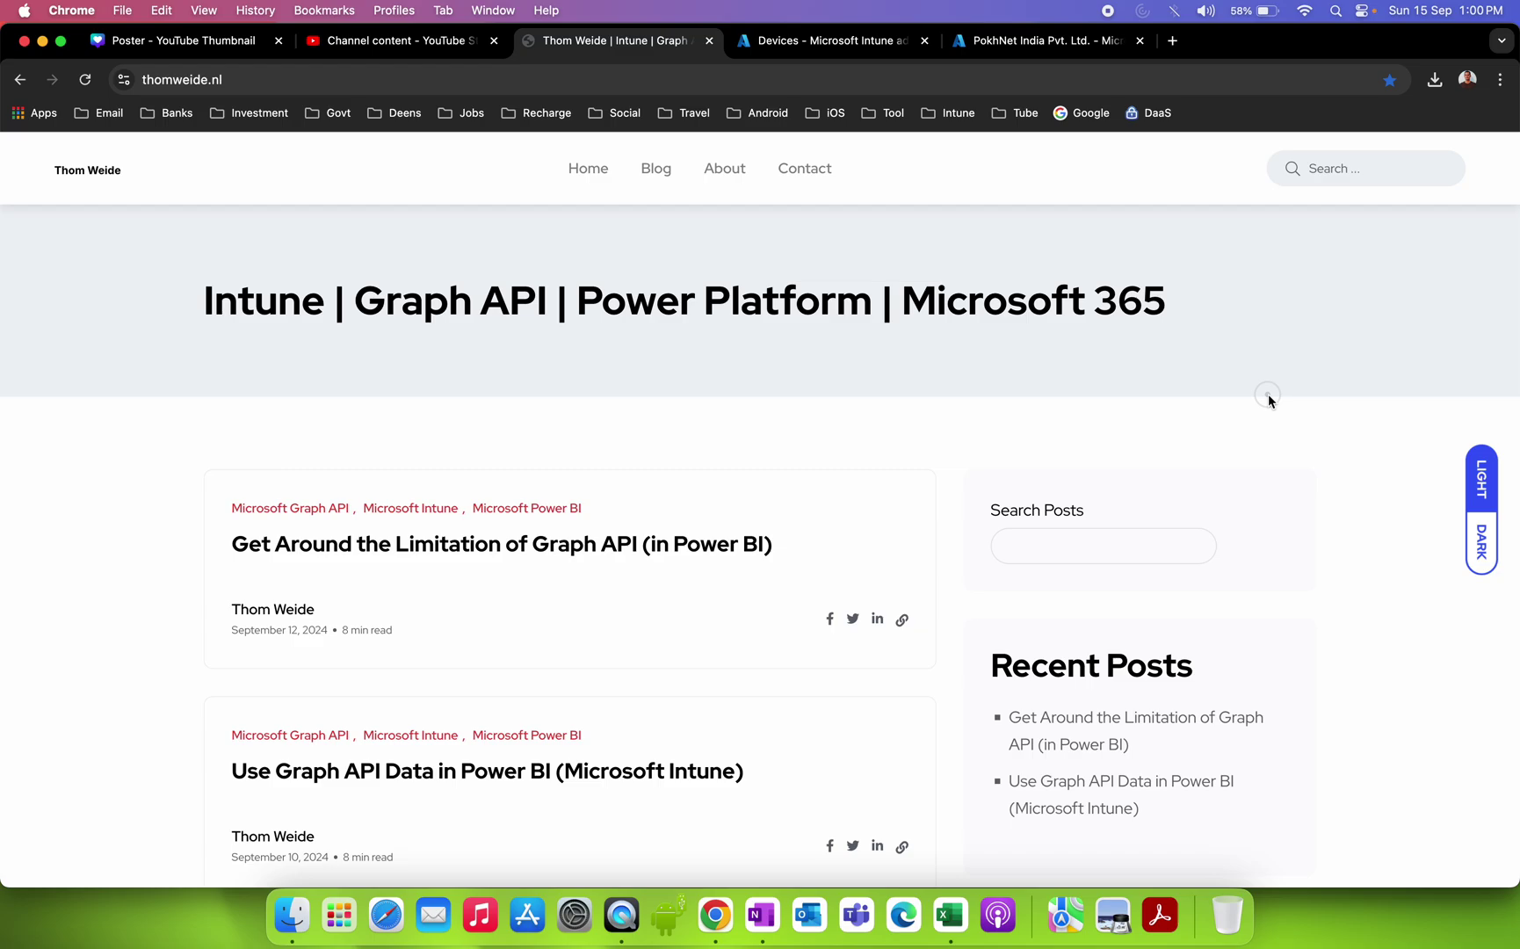
Switch to the Intune admin center and examine the tenant administration sections, connector status, and service health and message center.
left_click(821, 42)
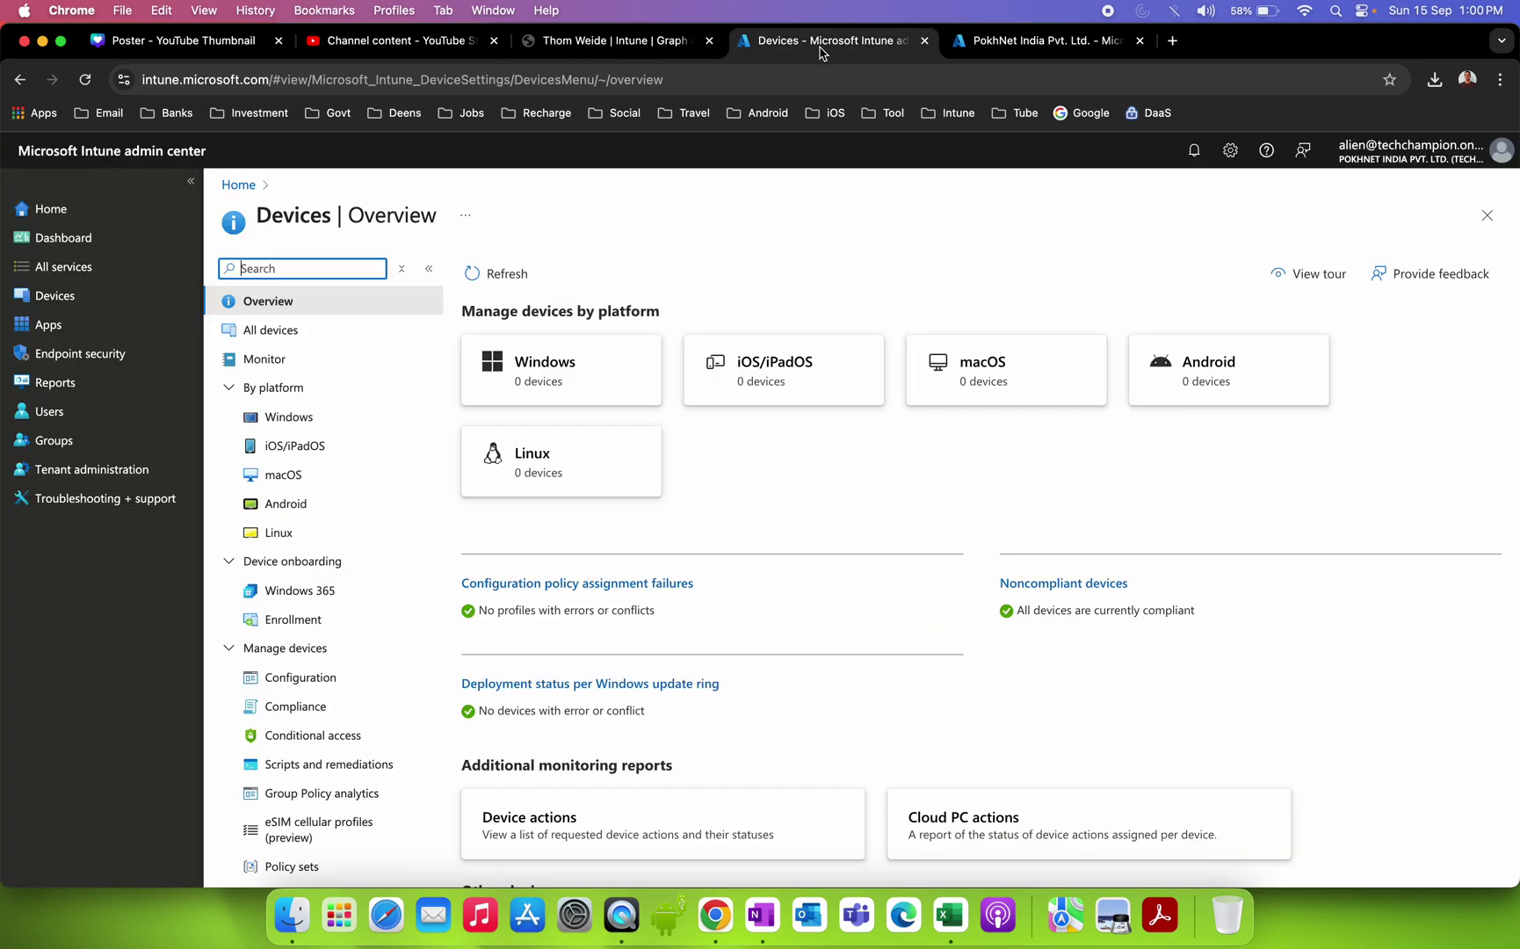
left_click(124, 471)
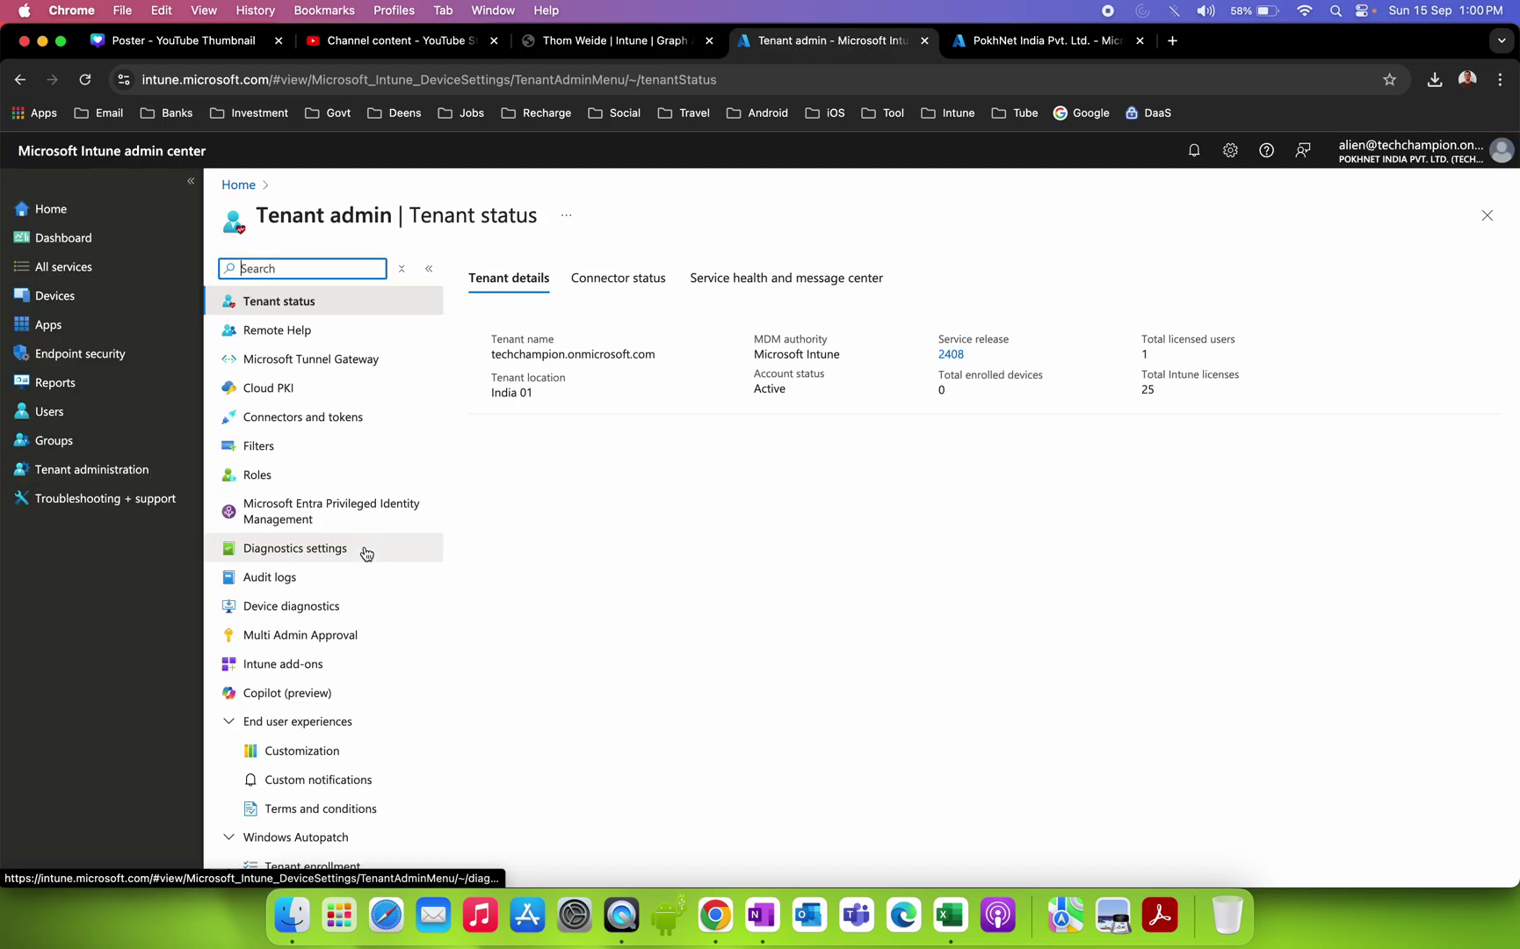
scroll(366, 553, "down", 3)
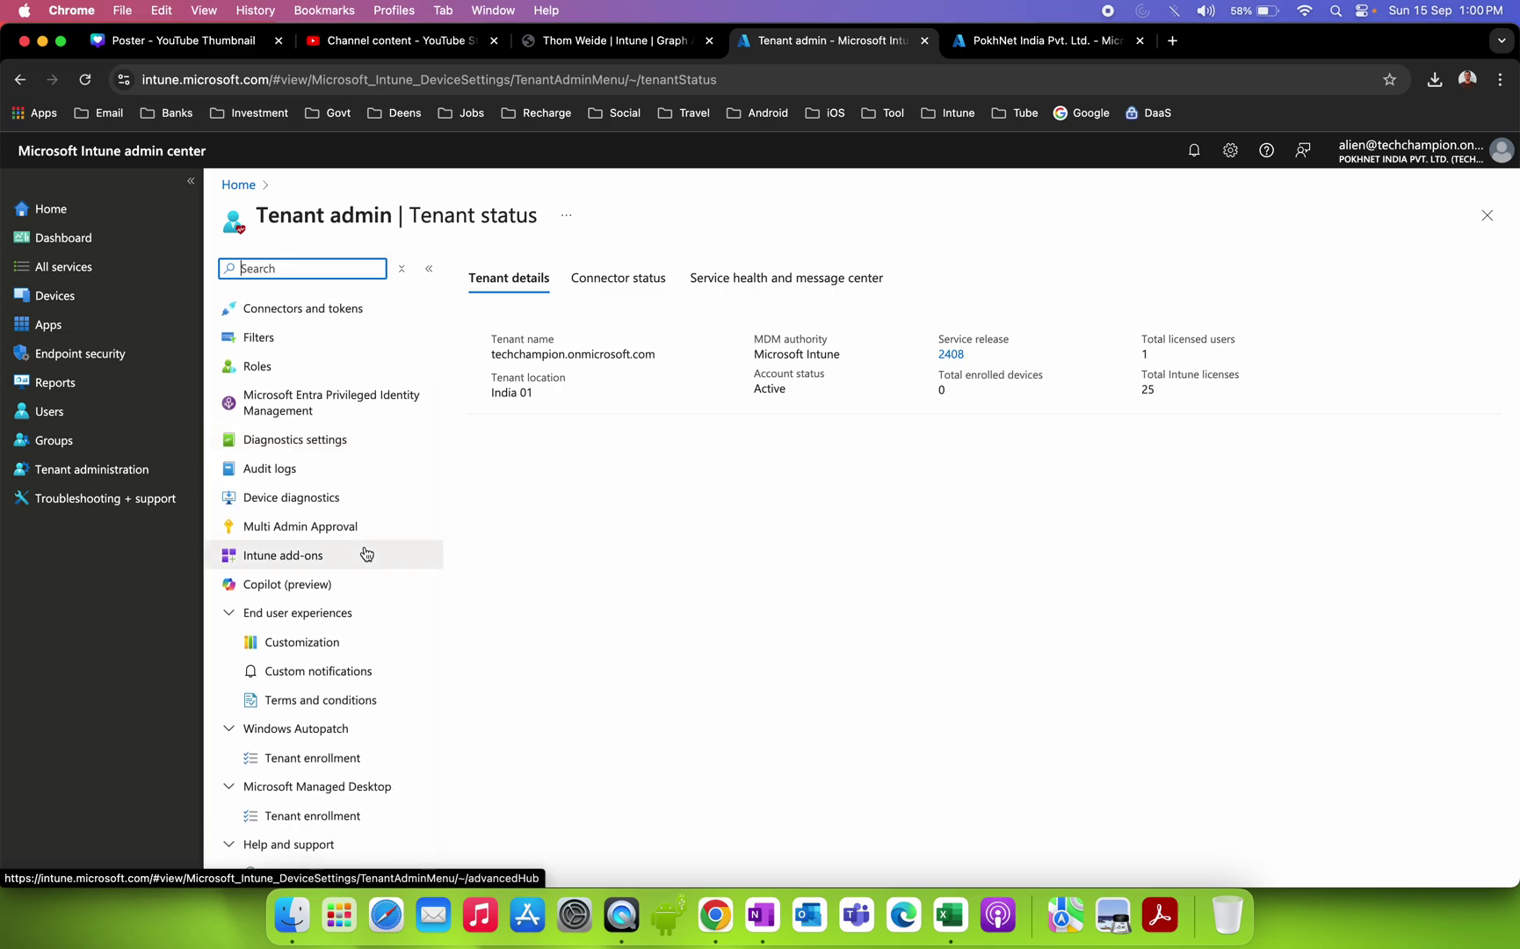
scroll(367, 554, "up", 3)
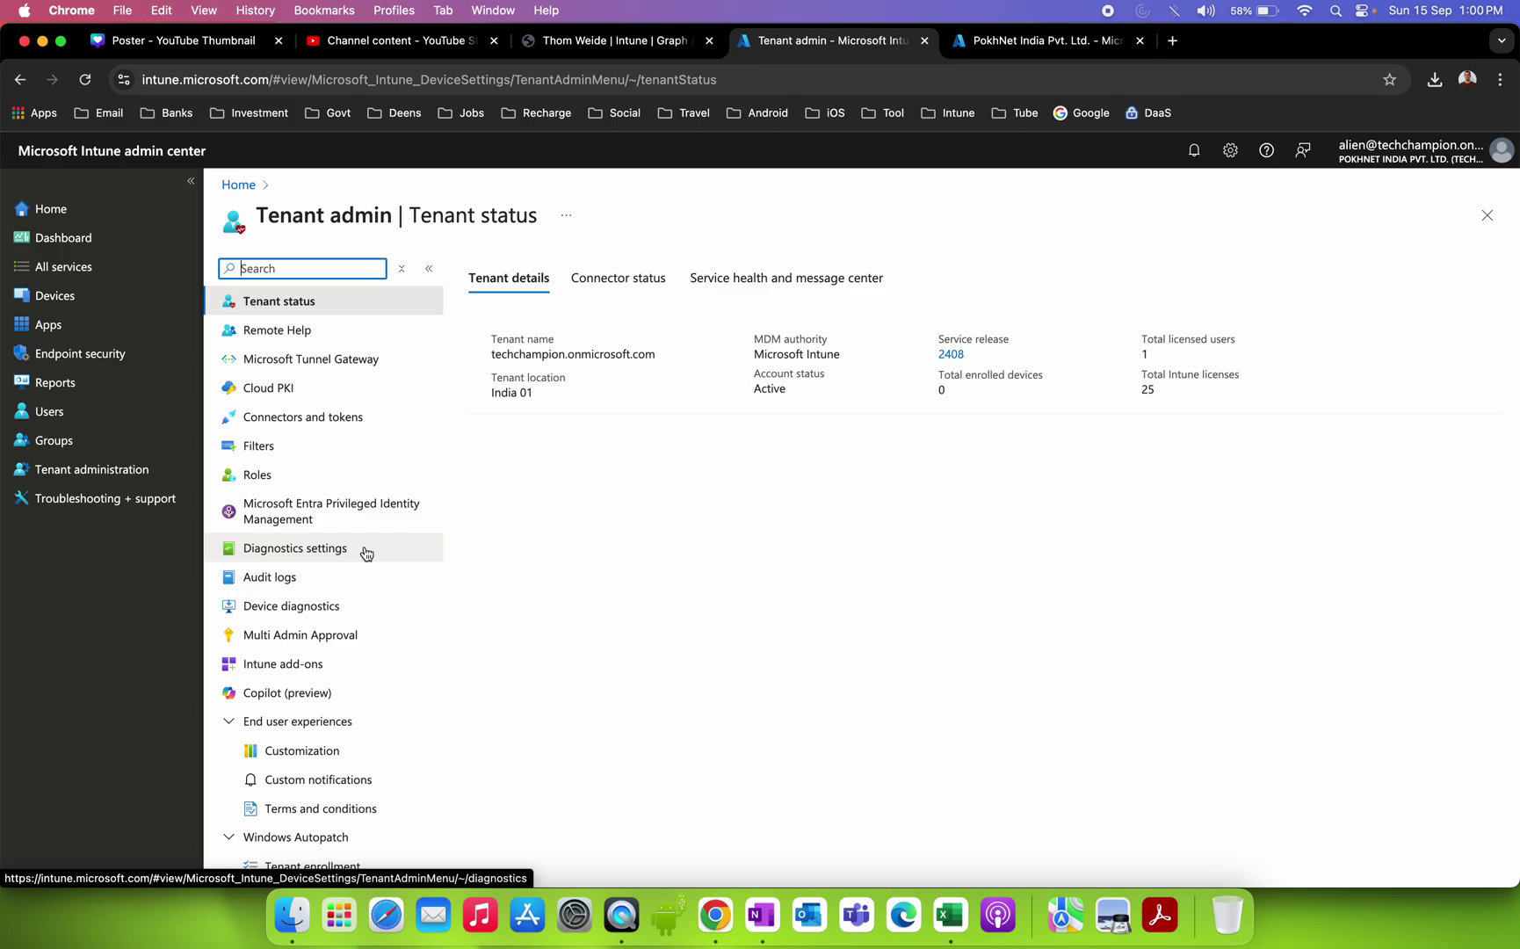
scroll(366, 553, "down", 3)
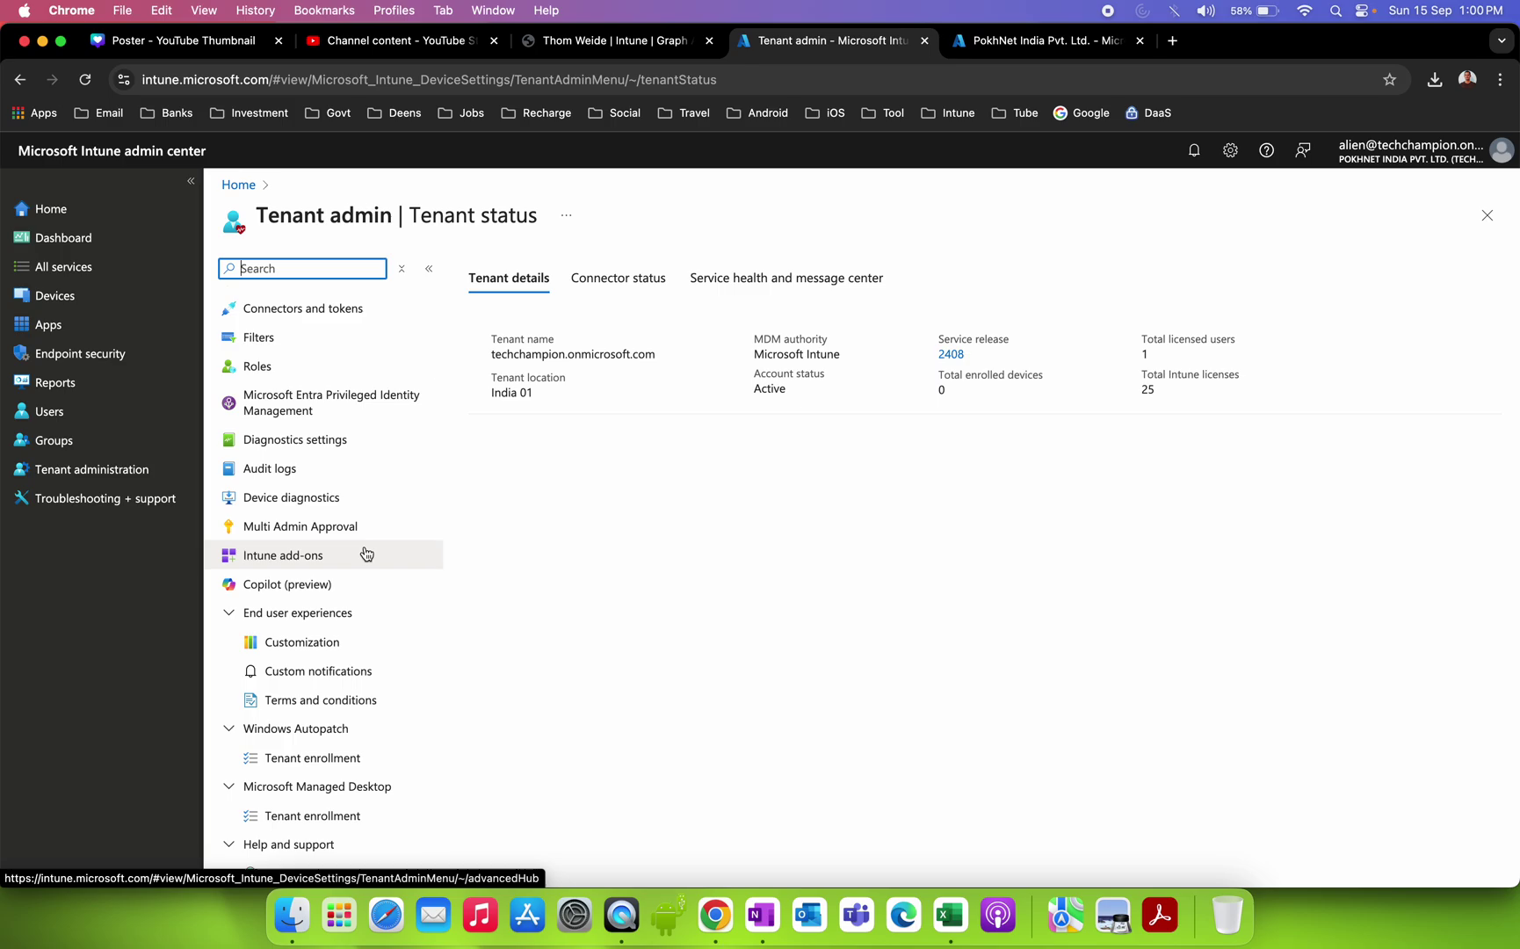
scroll(366, 554, "up", 3)
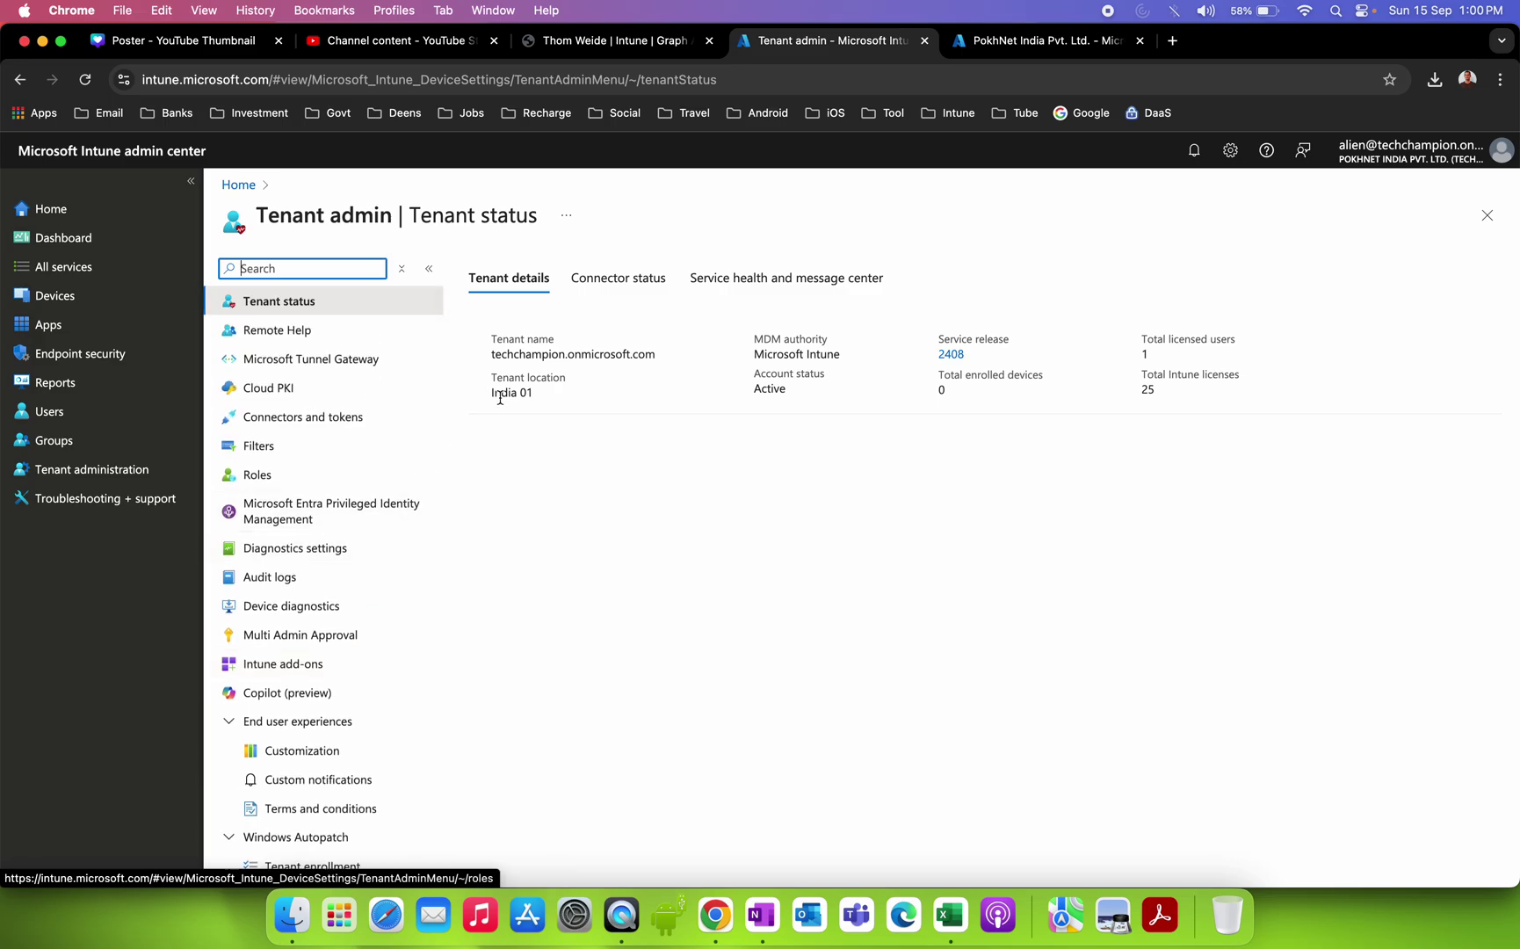
left_click(636, 281)
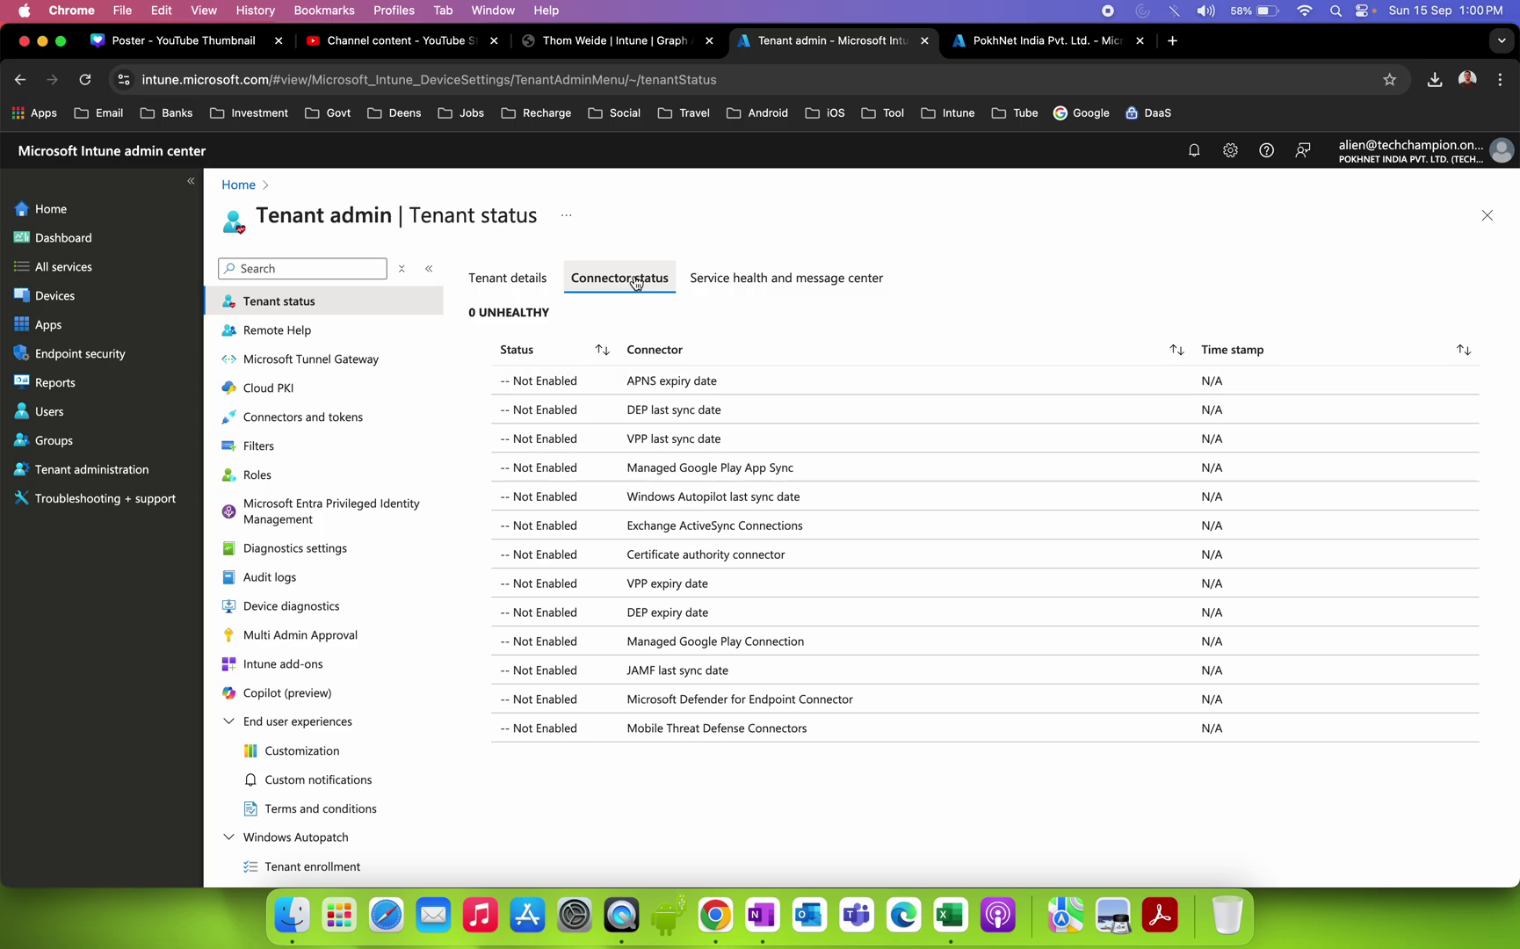
left_click(773, 279)
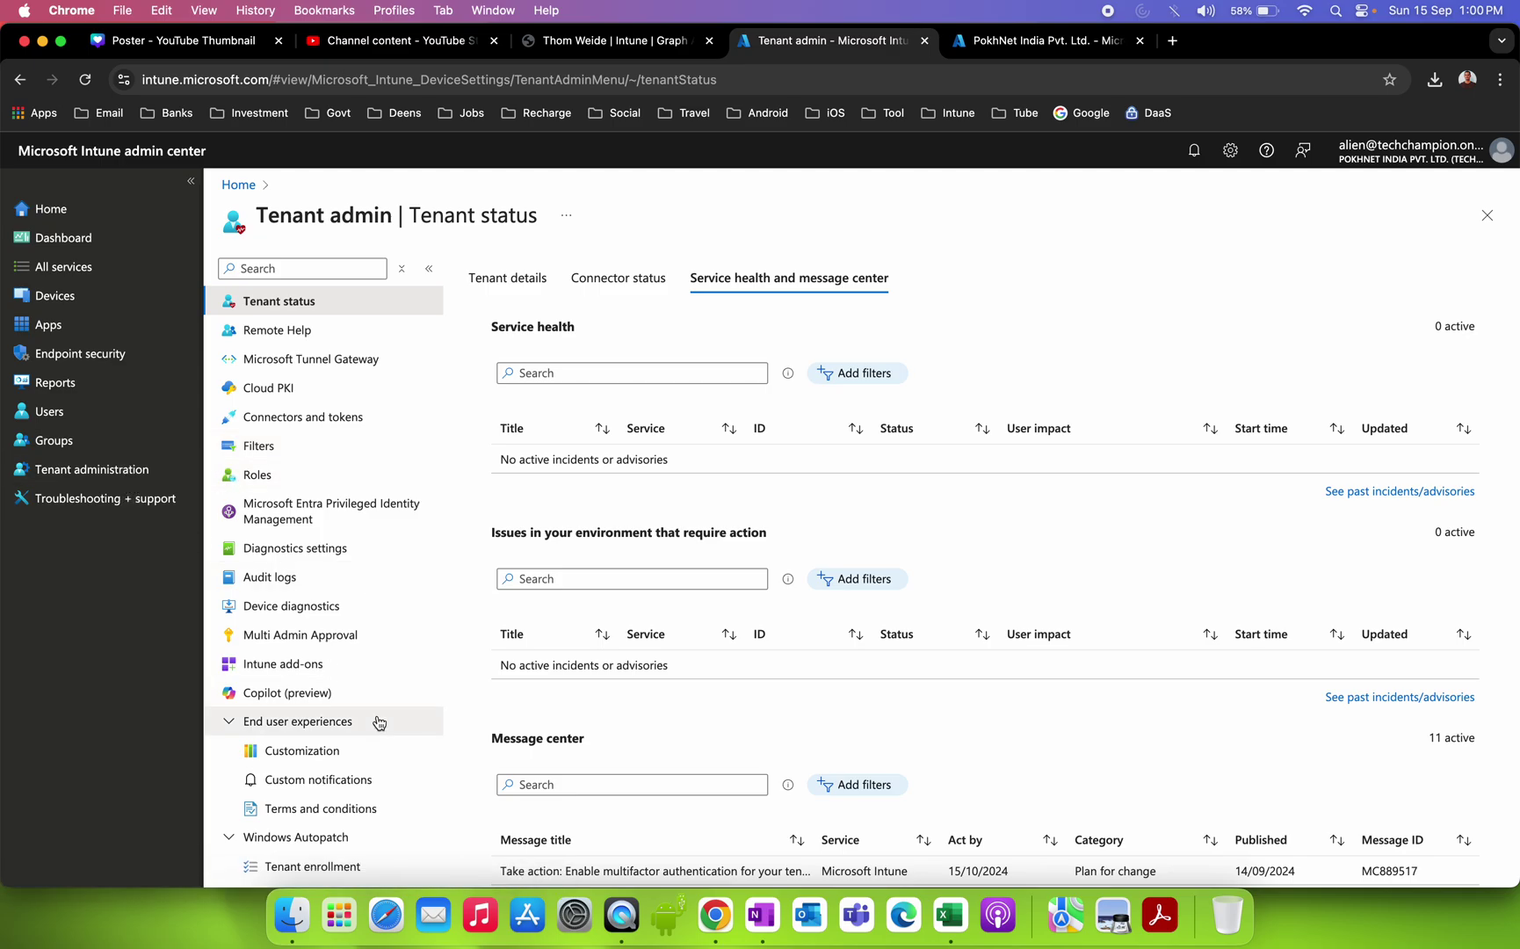
Review the default policy on the Customization page under End user experiences.
scroll(379, 722, "down", 3)
left_click(357, 649)
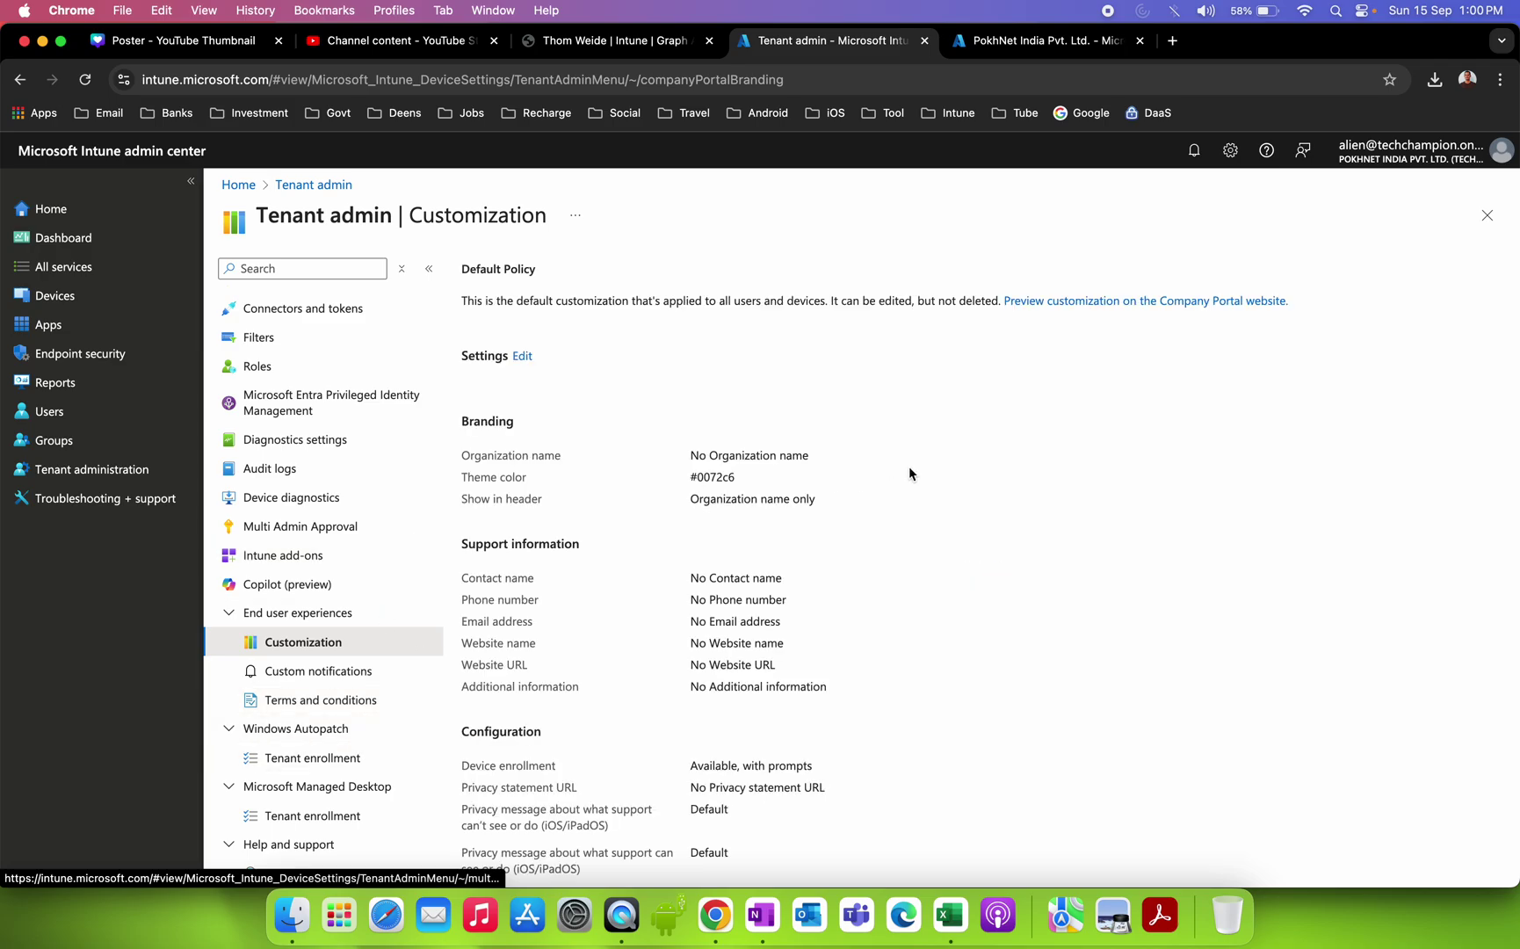
scroll(963, 428, "down", 6)
scroll(962, 429, "up", 6)
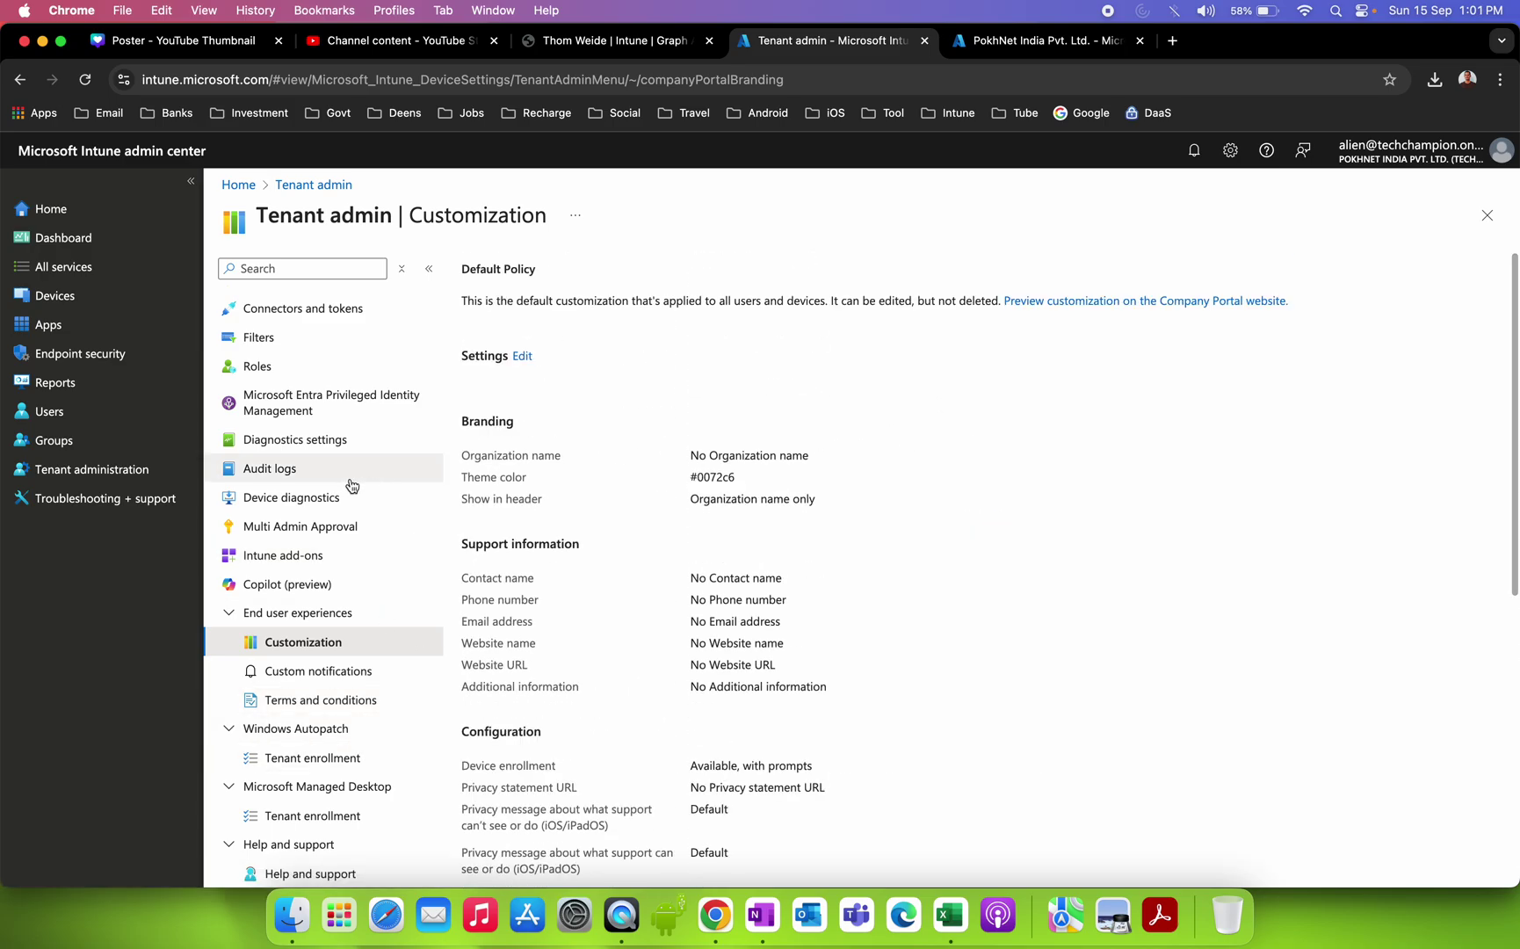
scroll(349, 486, "up", 3)
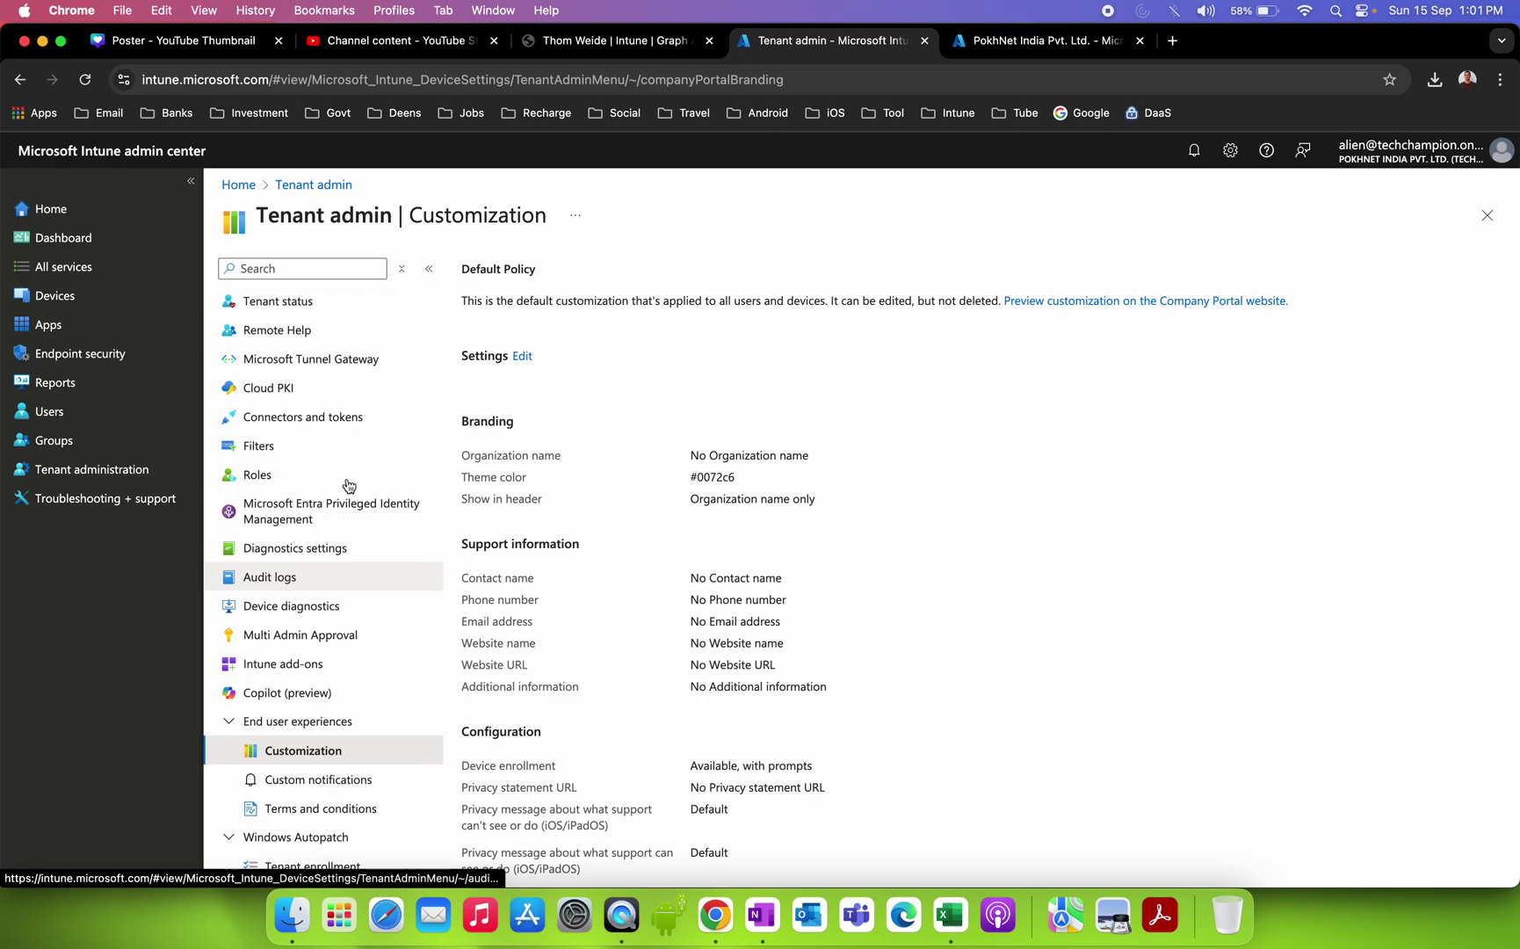
Return to the blog and open the article "Use Graph API Data in Power BI (Microsoft Intune)".
left_click(615, 40)
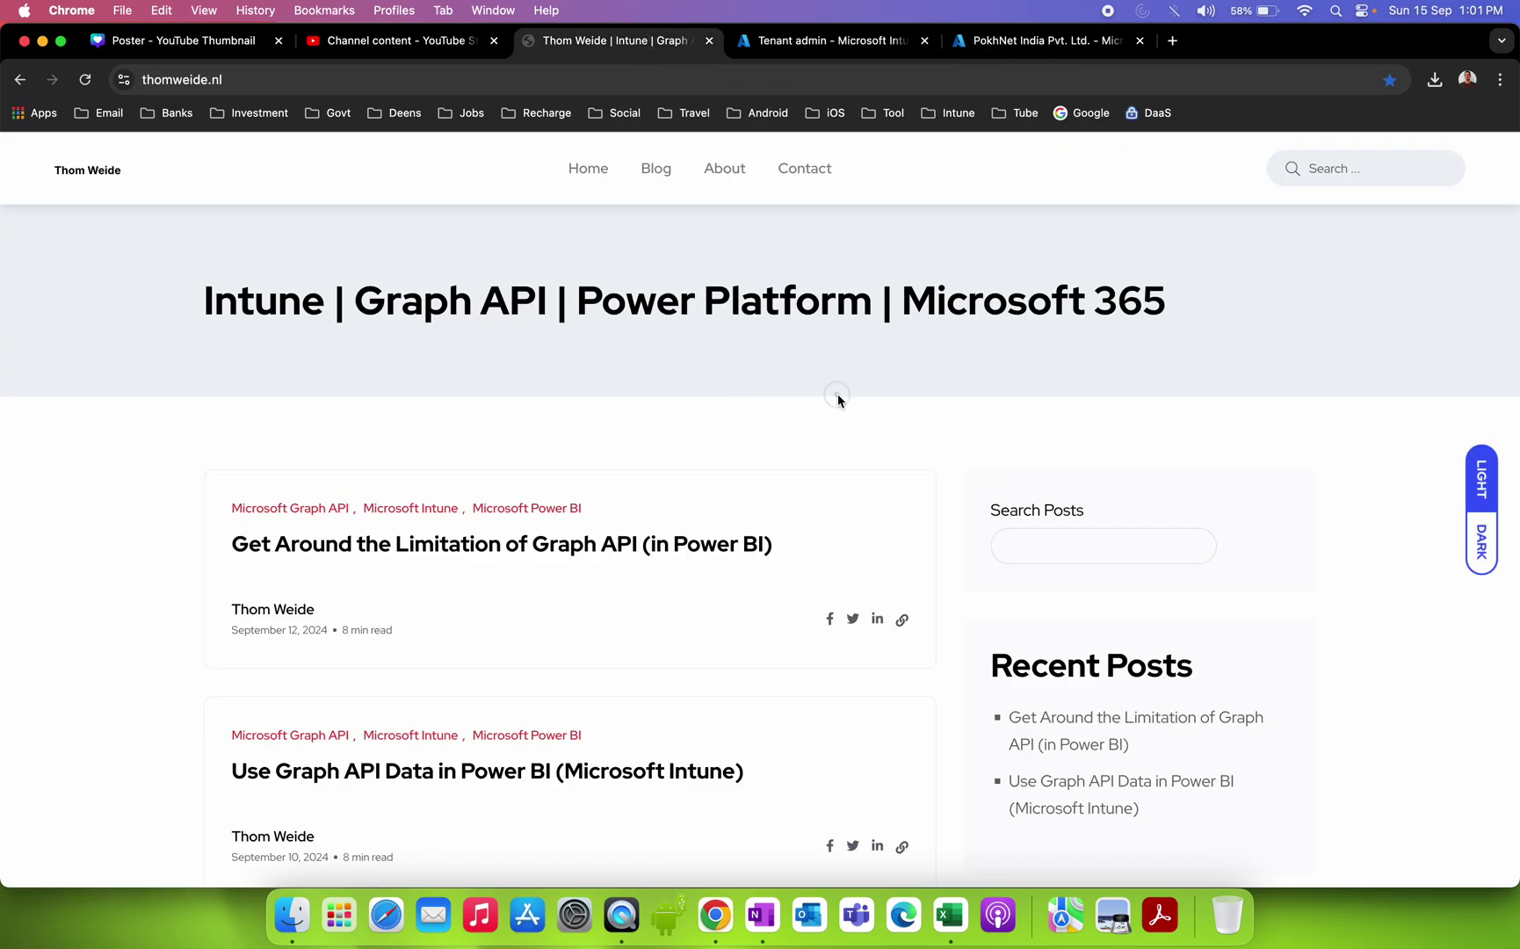
scroll(838, 396, "down", 2)
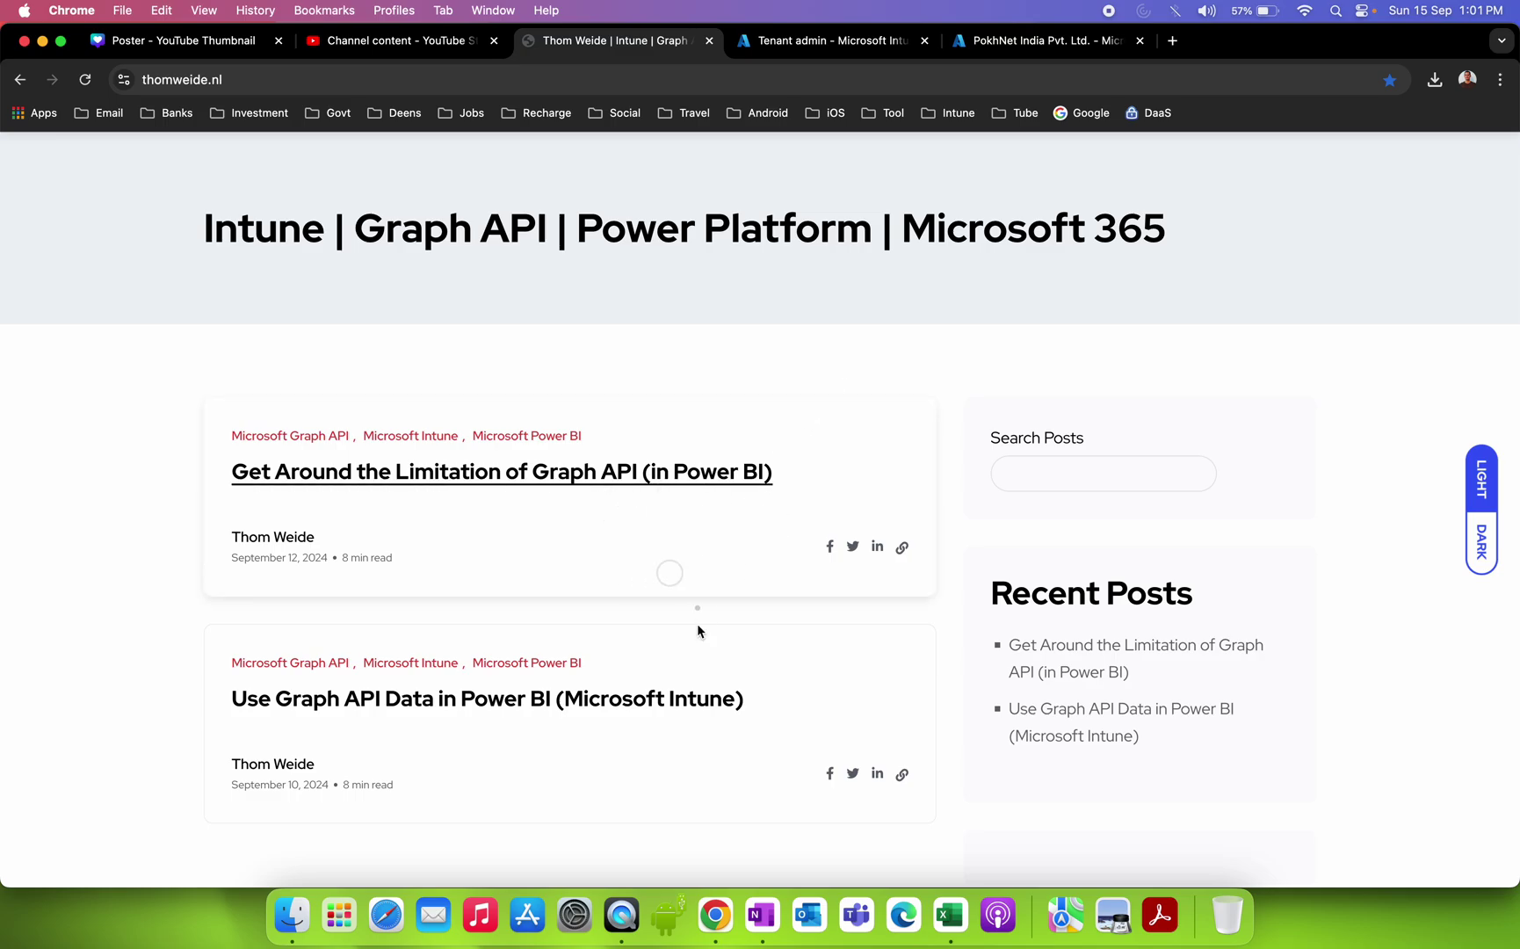
scroll(794, 632, "down", 5)
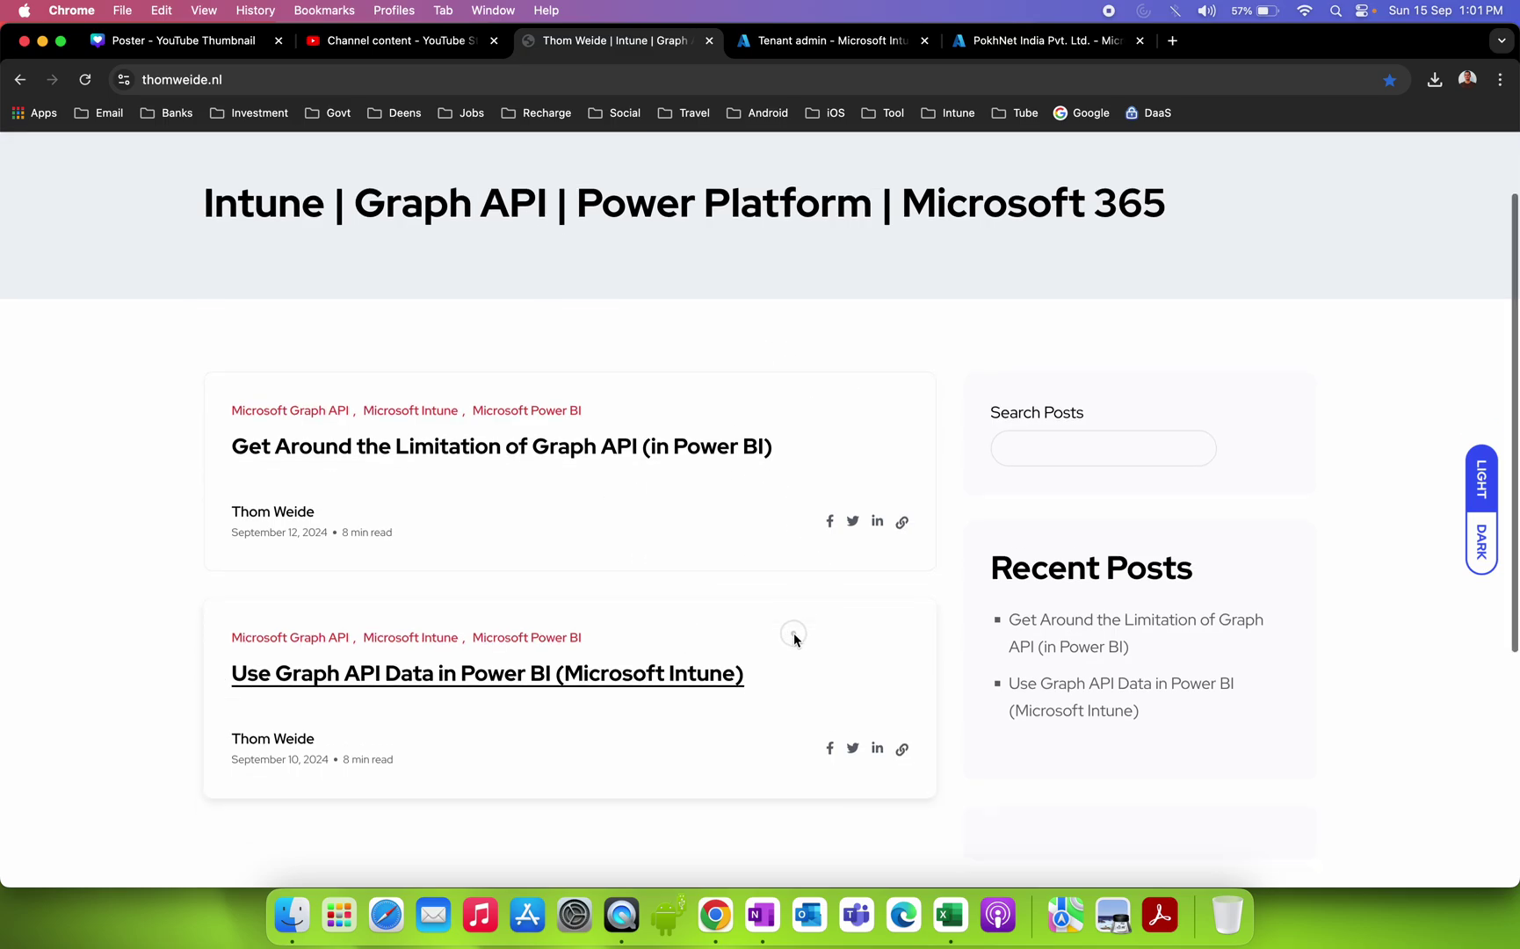
left_click(455, 448)
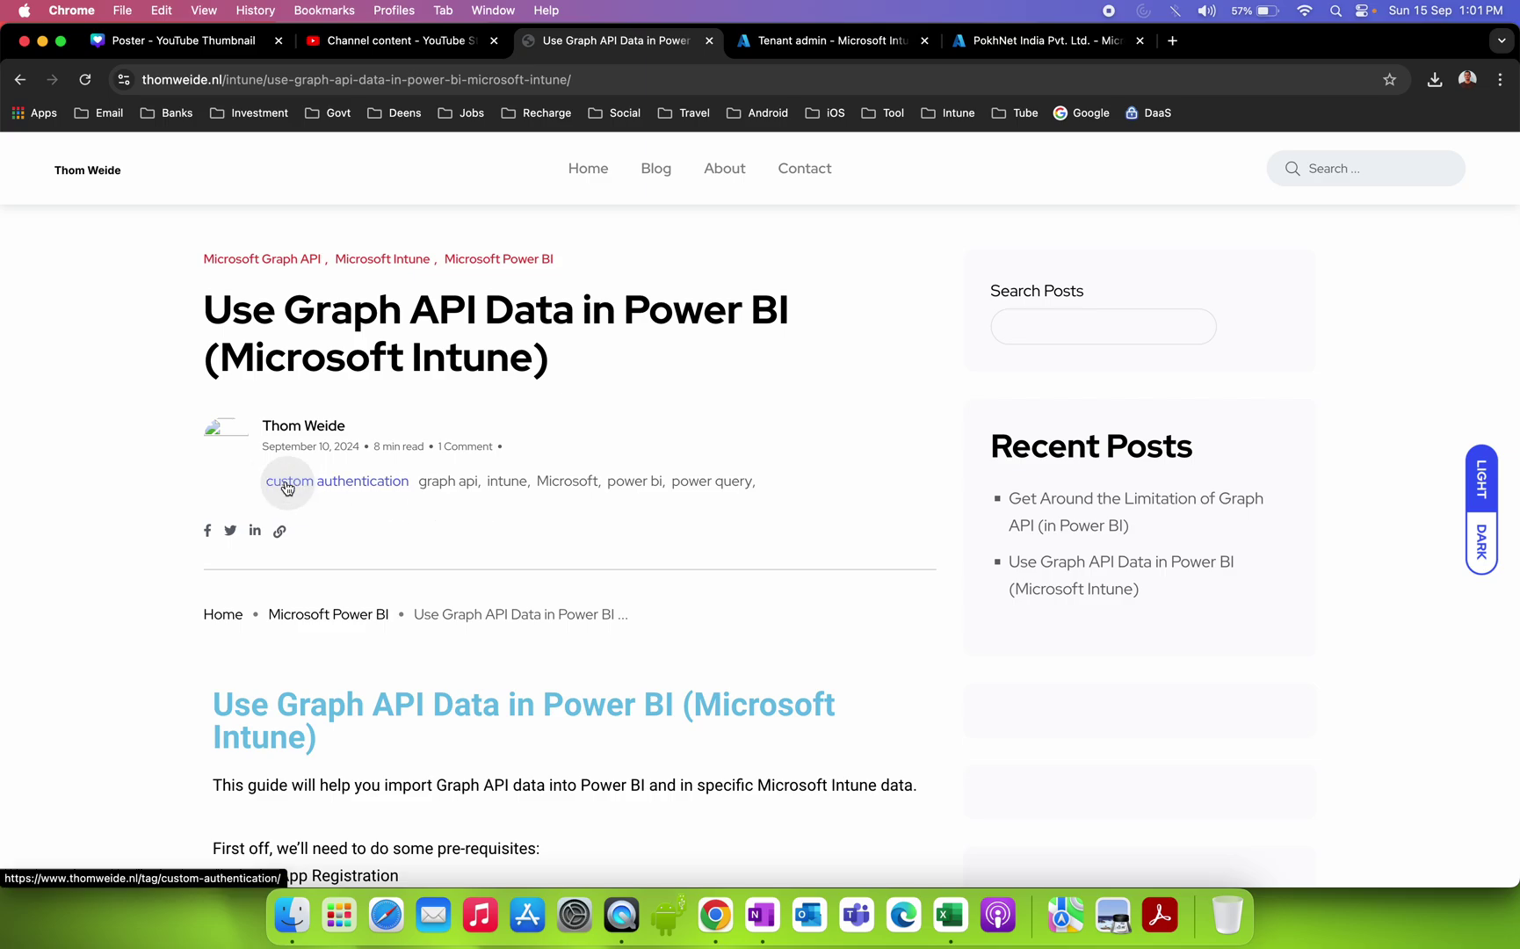
Highlight the article's publication date and the sentence that introduces the guide.
left_click_drag(276, 447, 347, 447)
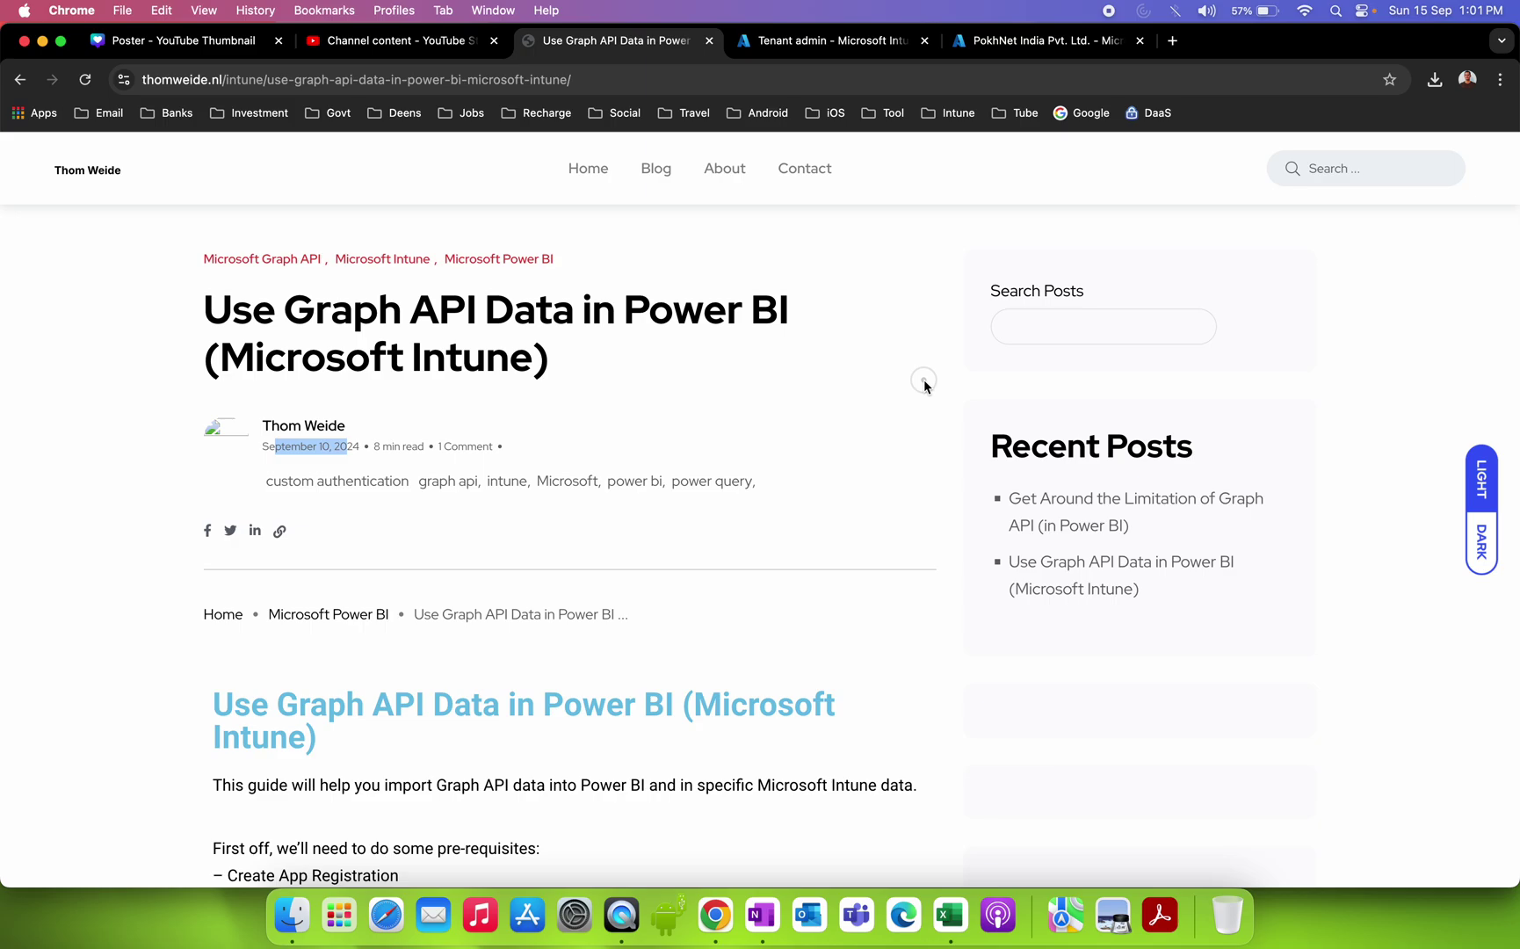
scroll(925, 384, "down", 5)
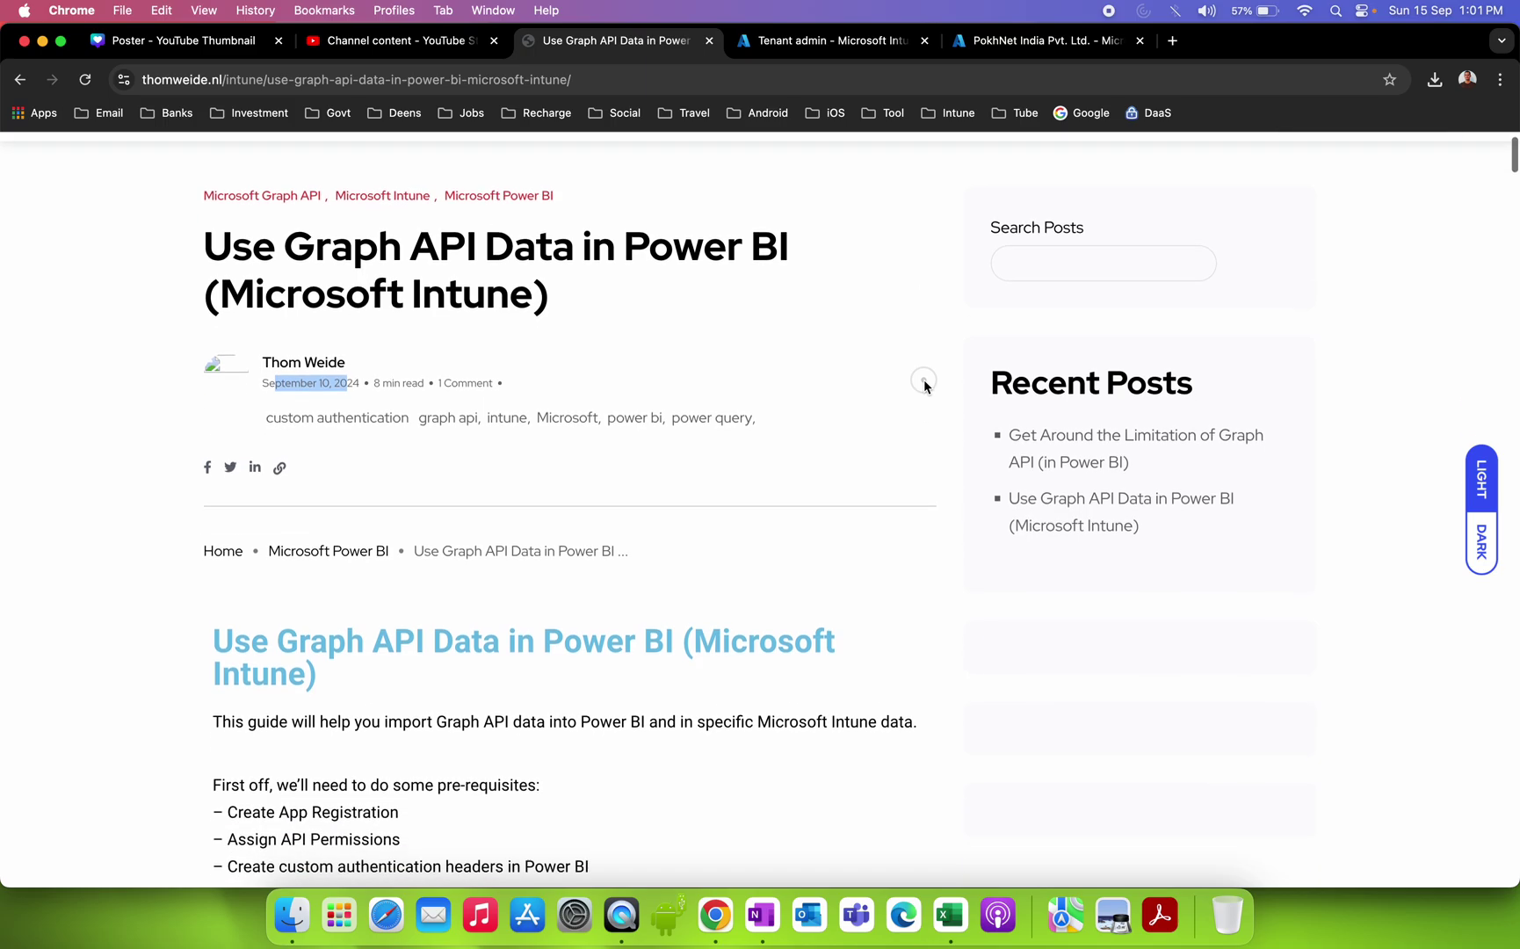
scroll(925, 384, "up", 1)
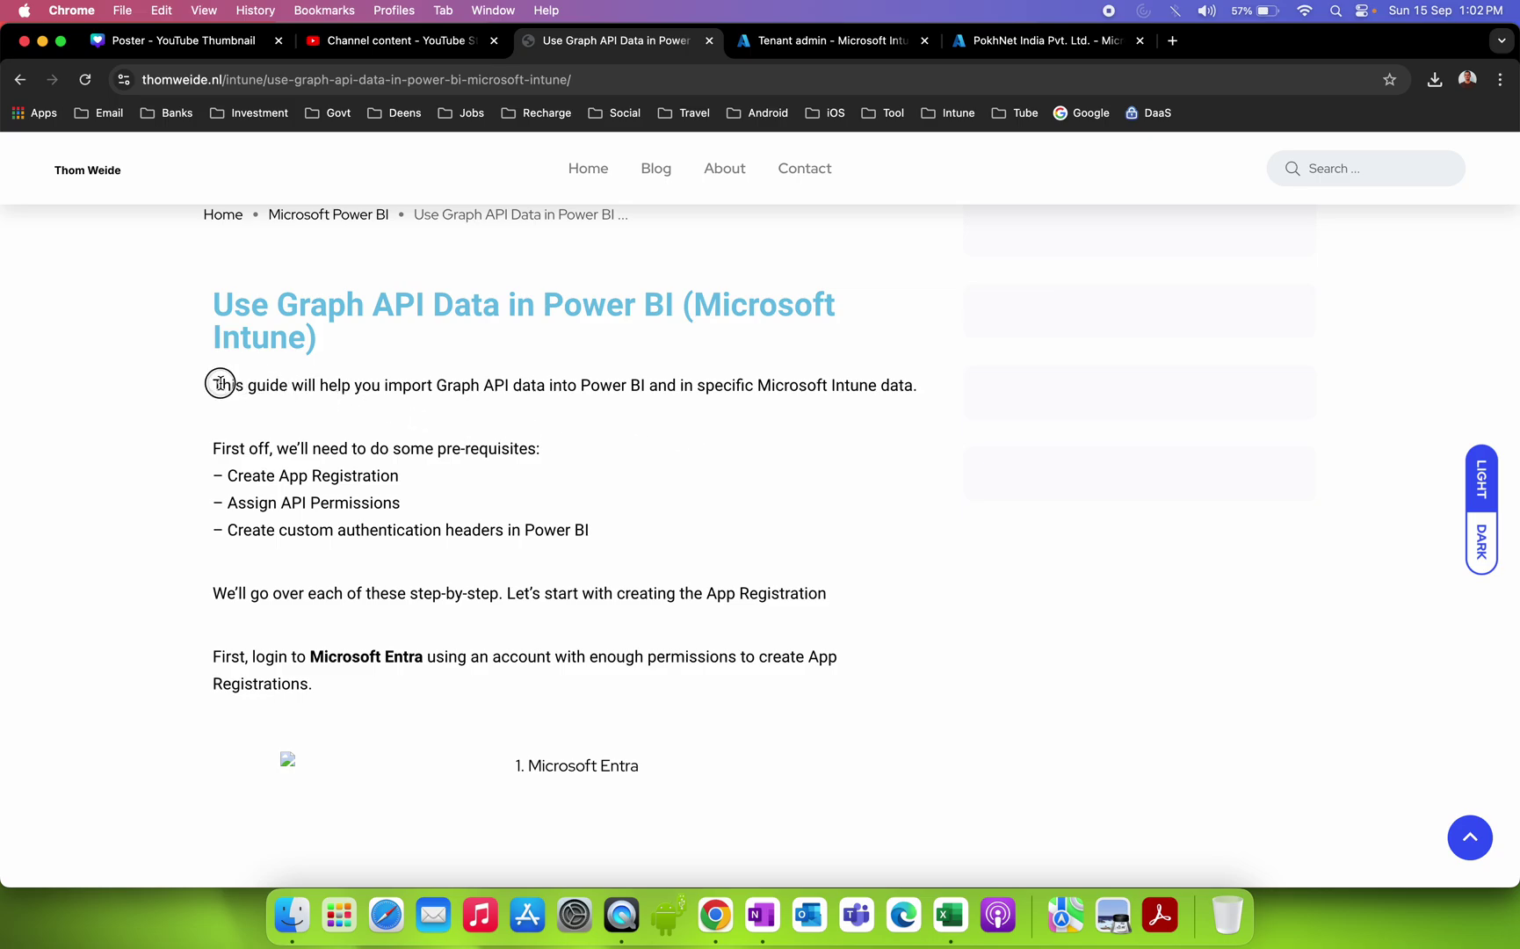
left_click_drag(220, 384, 908, 432)
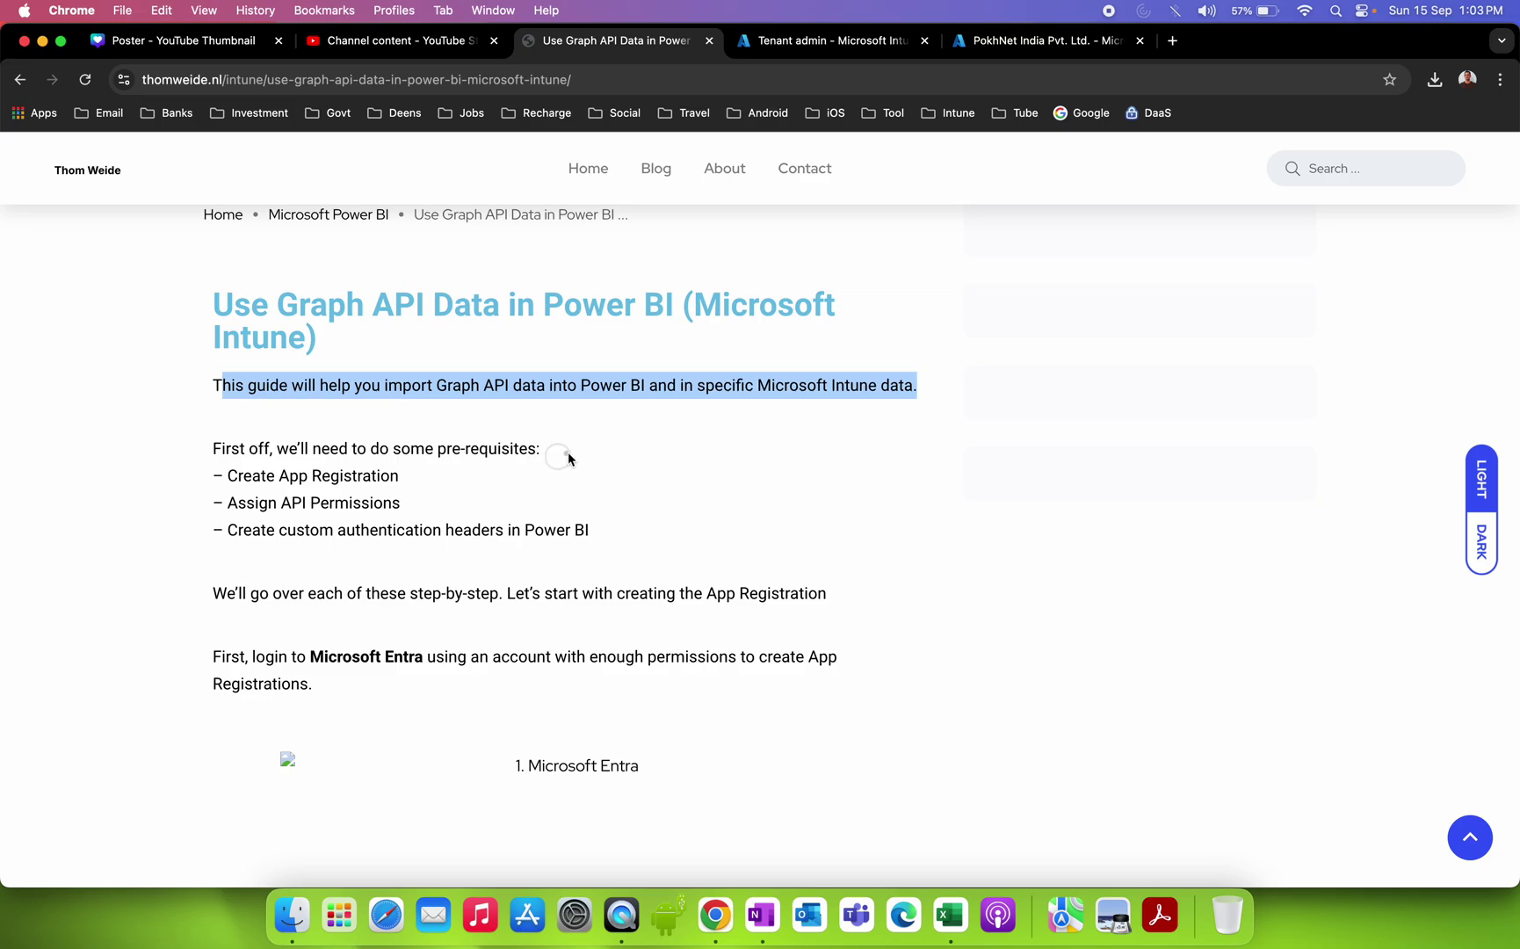
Highlight the article's prerequisites on app registration, API permissions and custom authentication headers in Power BI, one after another.
left_click_drag(567, 451, 218, 447)
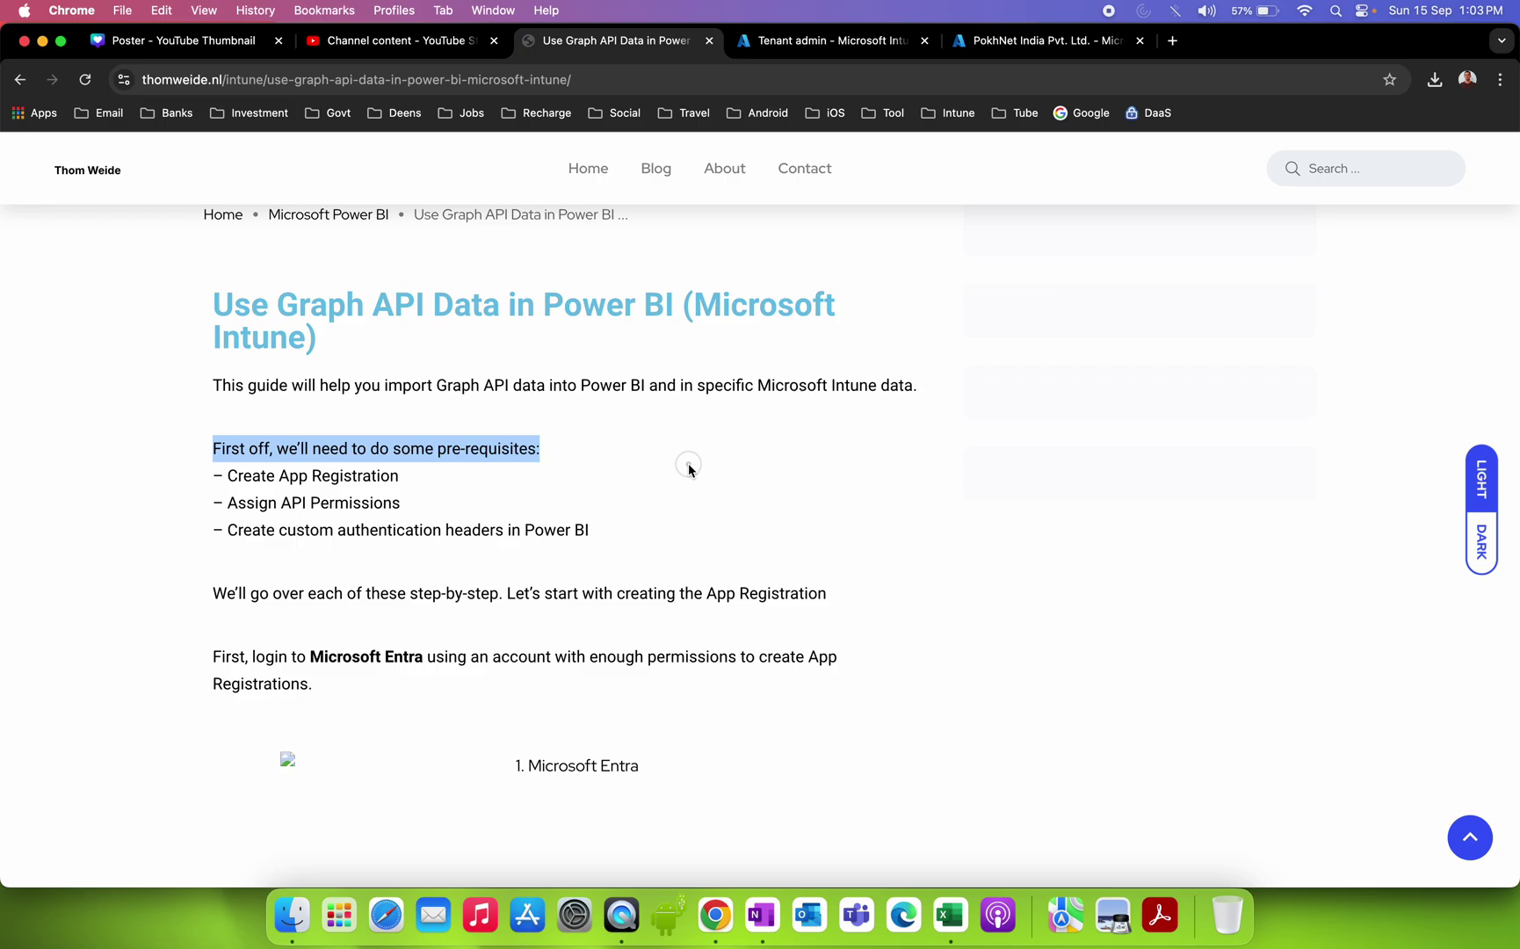
left_click_drag(418, 479, 211, 476)
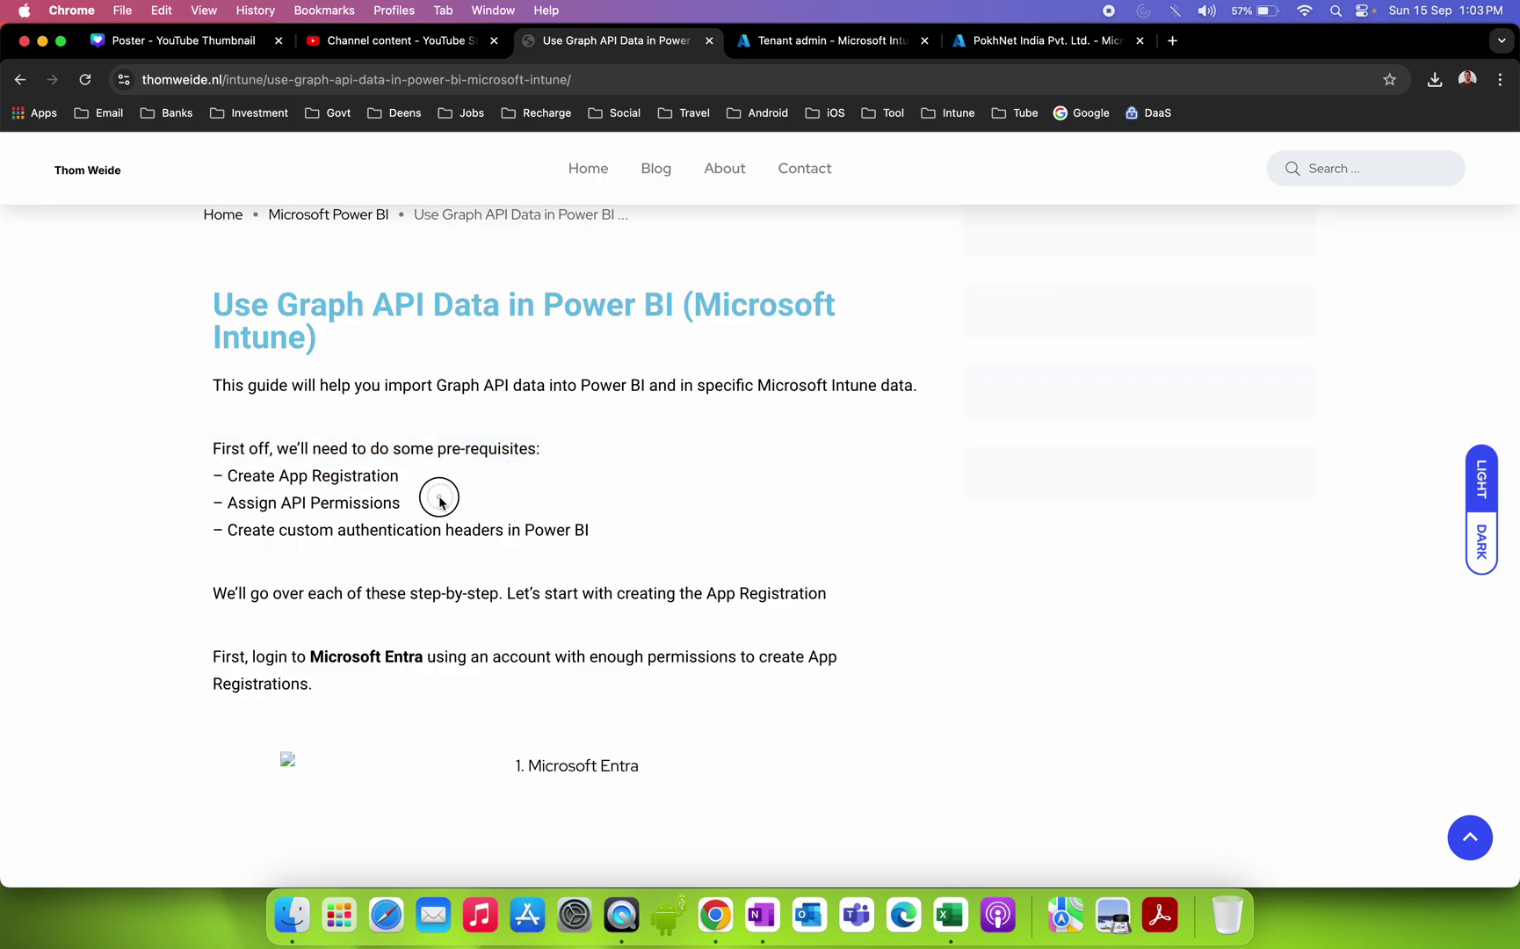
left_click_drag(441, 497, 238, 502)
left_click(661, 545)
left_click_drag(661, 545, 237, 533)
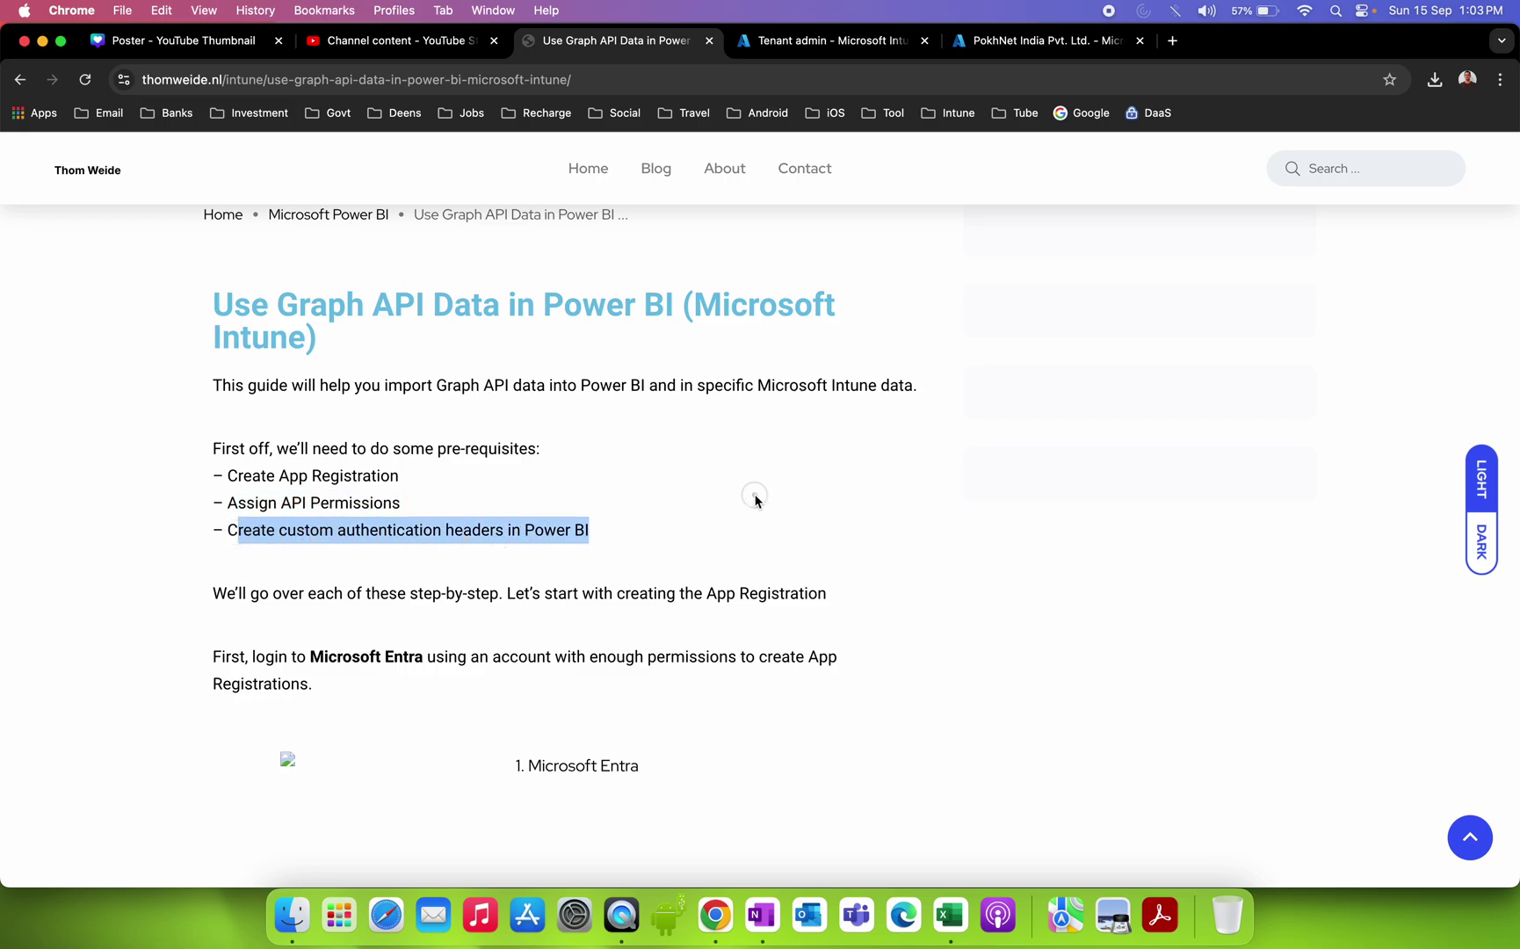
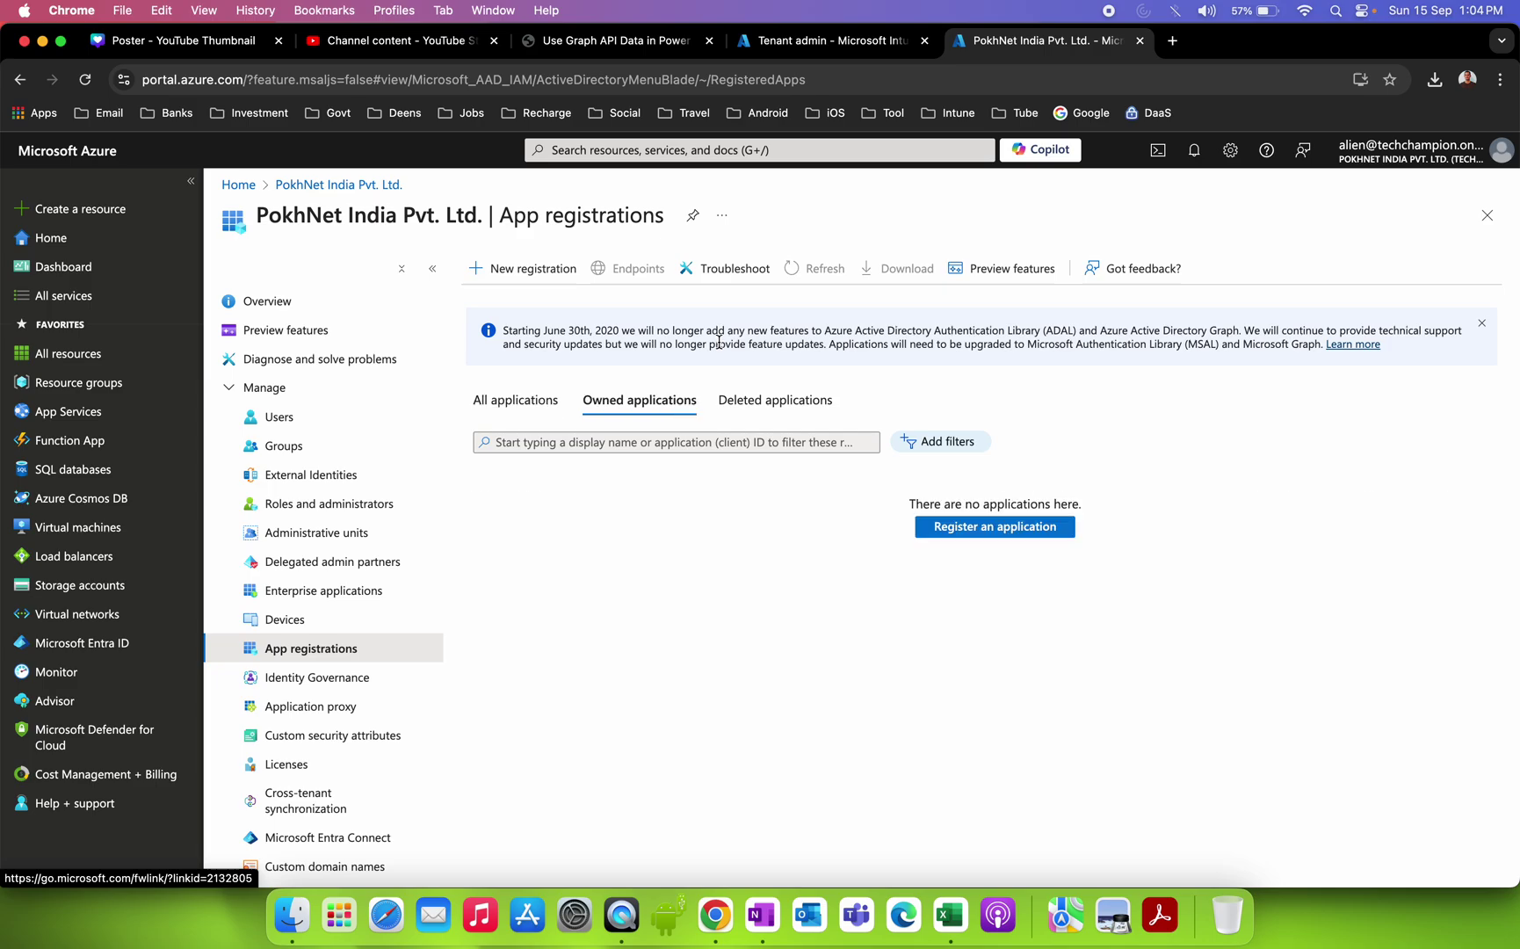
Register a new application named Graph API in the Azure portal, keeping the single-tenant account type and no redirect URI.
left_click(549, 283)
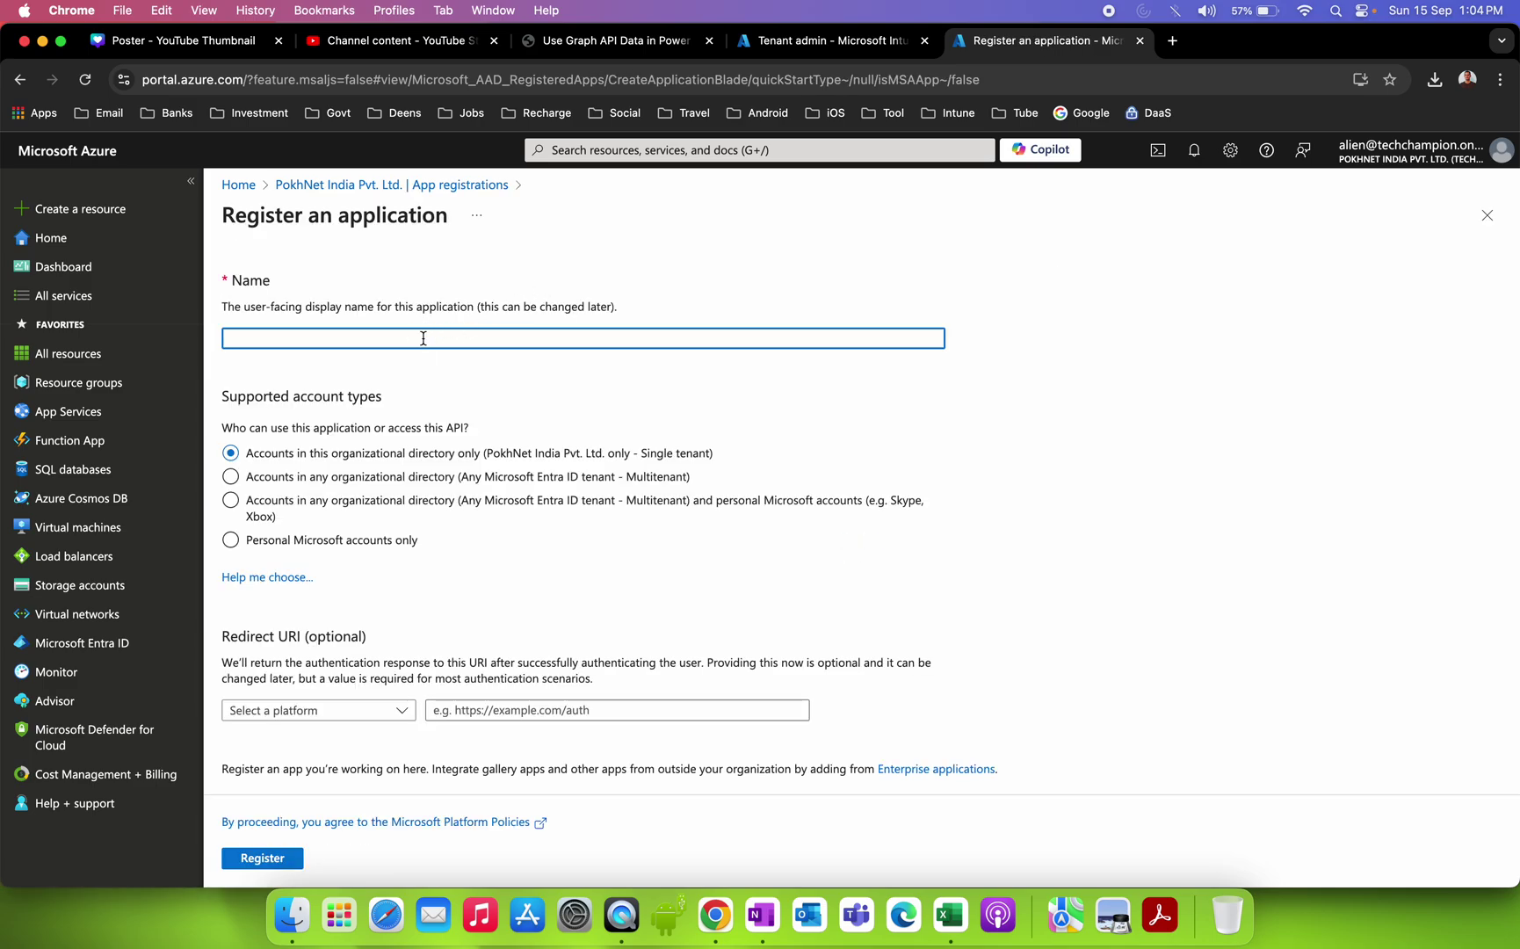
type("Graph API")
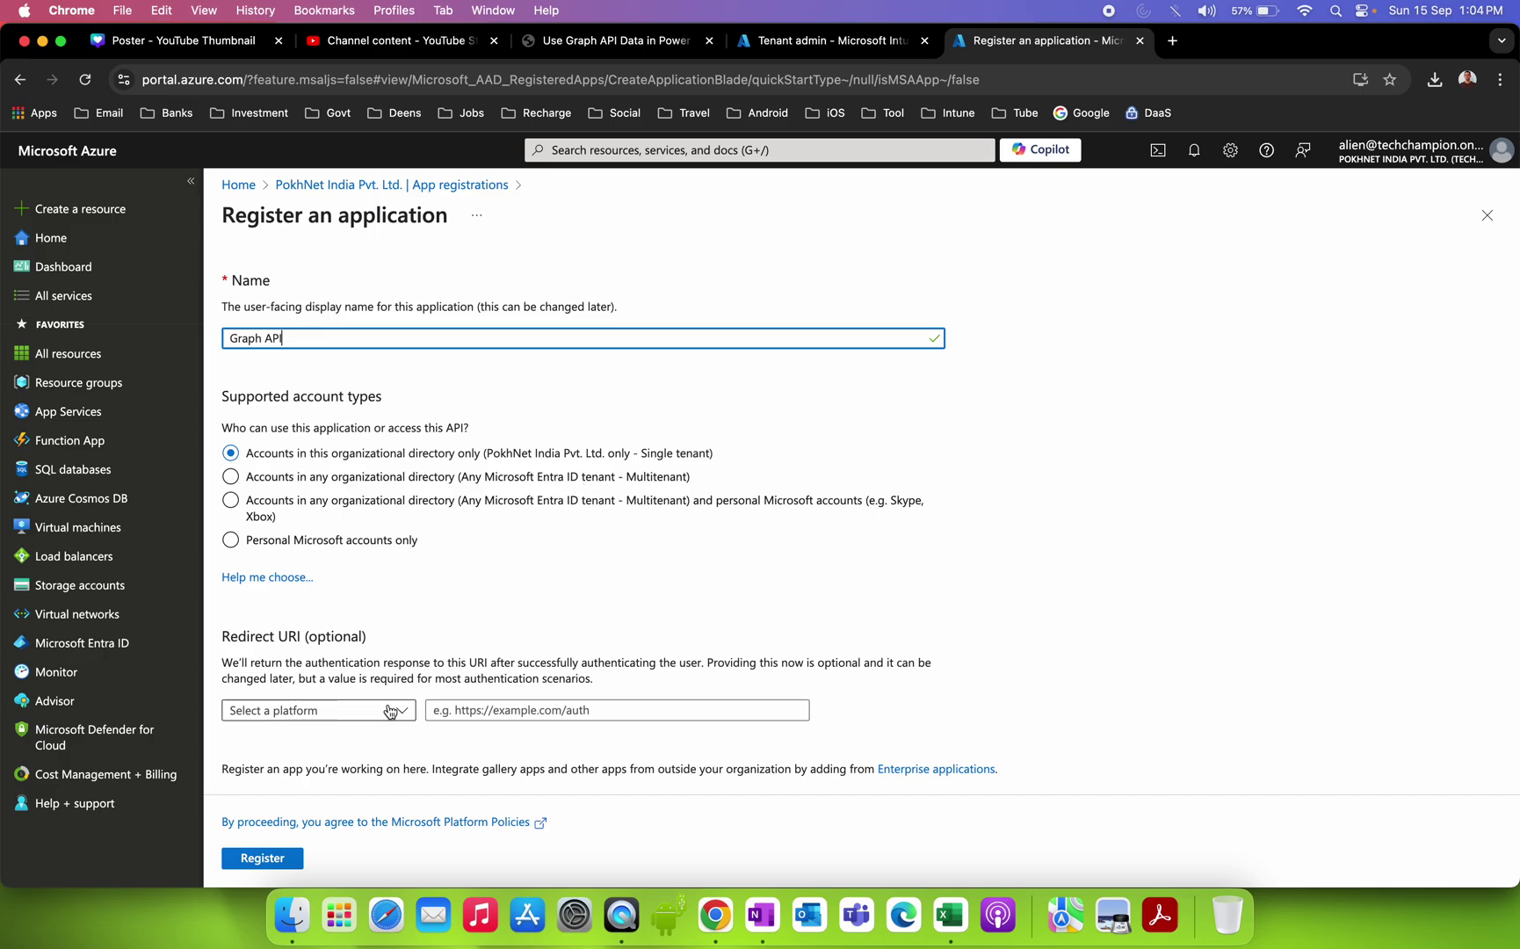
left_click(296, 859)
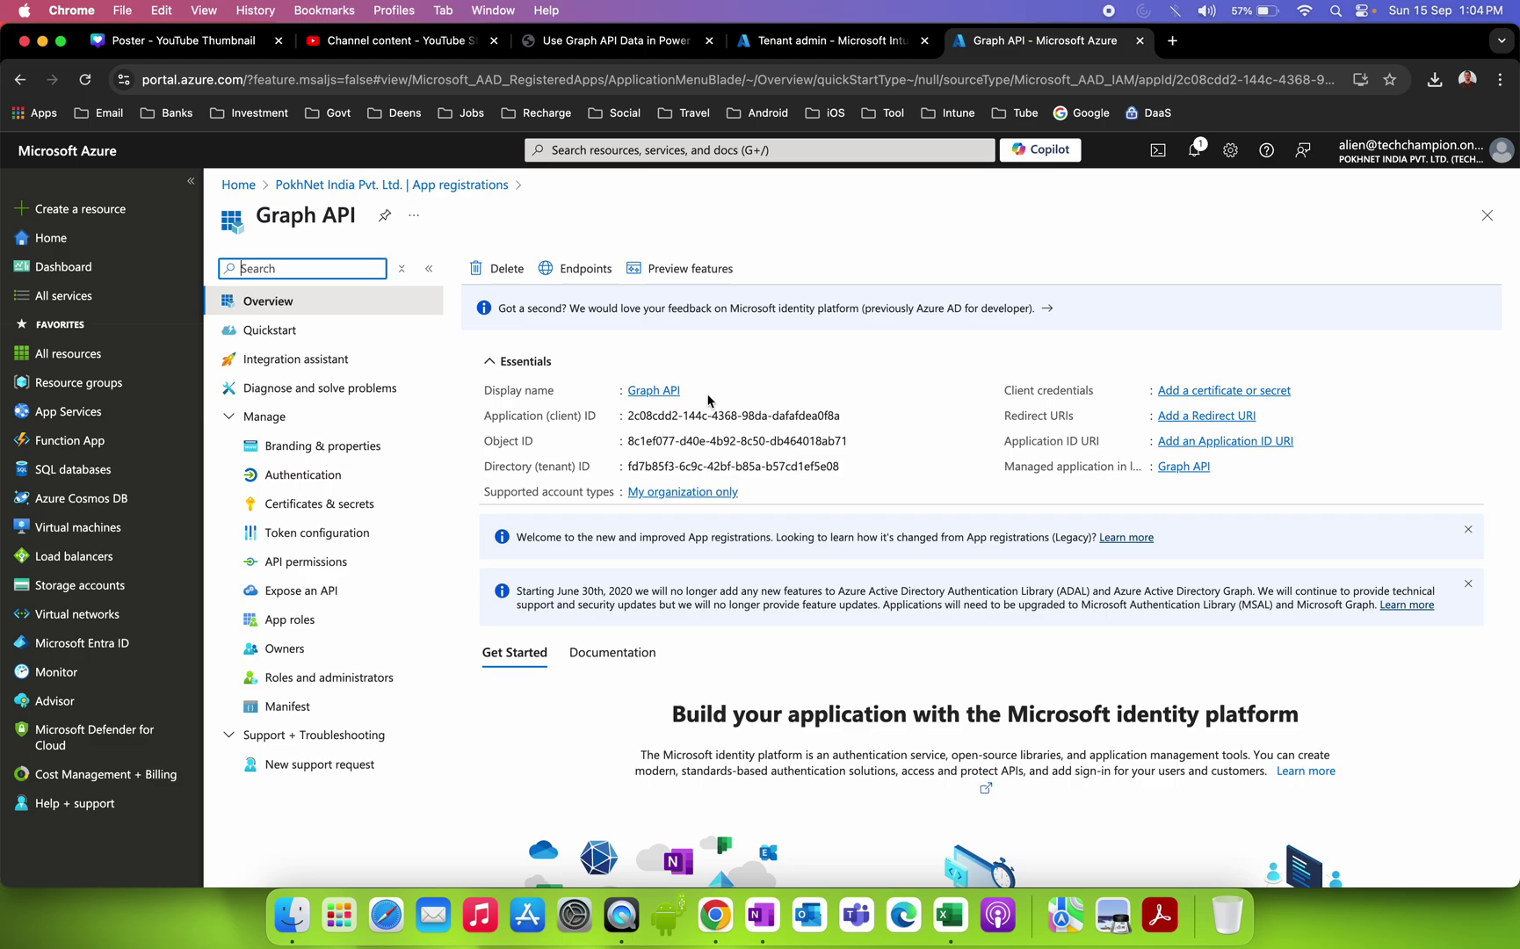
Highlight the new application's client ID and directory (tenant) ID on its overview.
left_click_drag(624, 417, 810, 417)
left_click_drag(631, 466, 681, 417)
left_click_drag(768, 467, 674, 467)
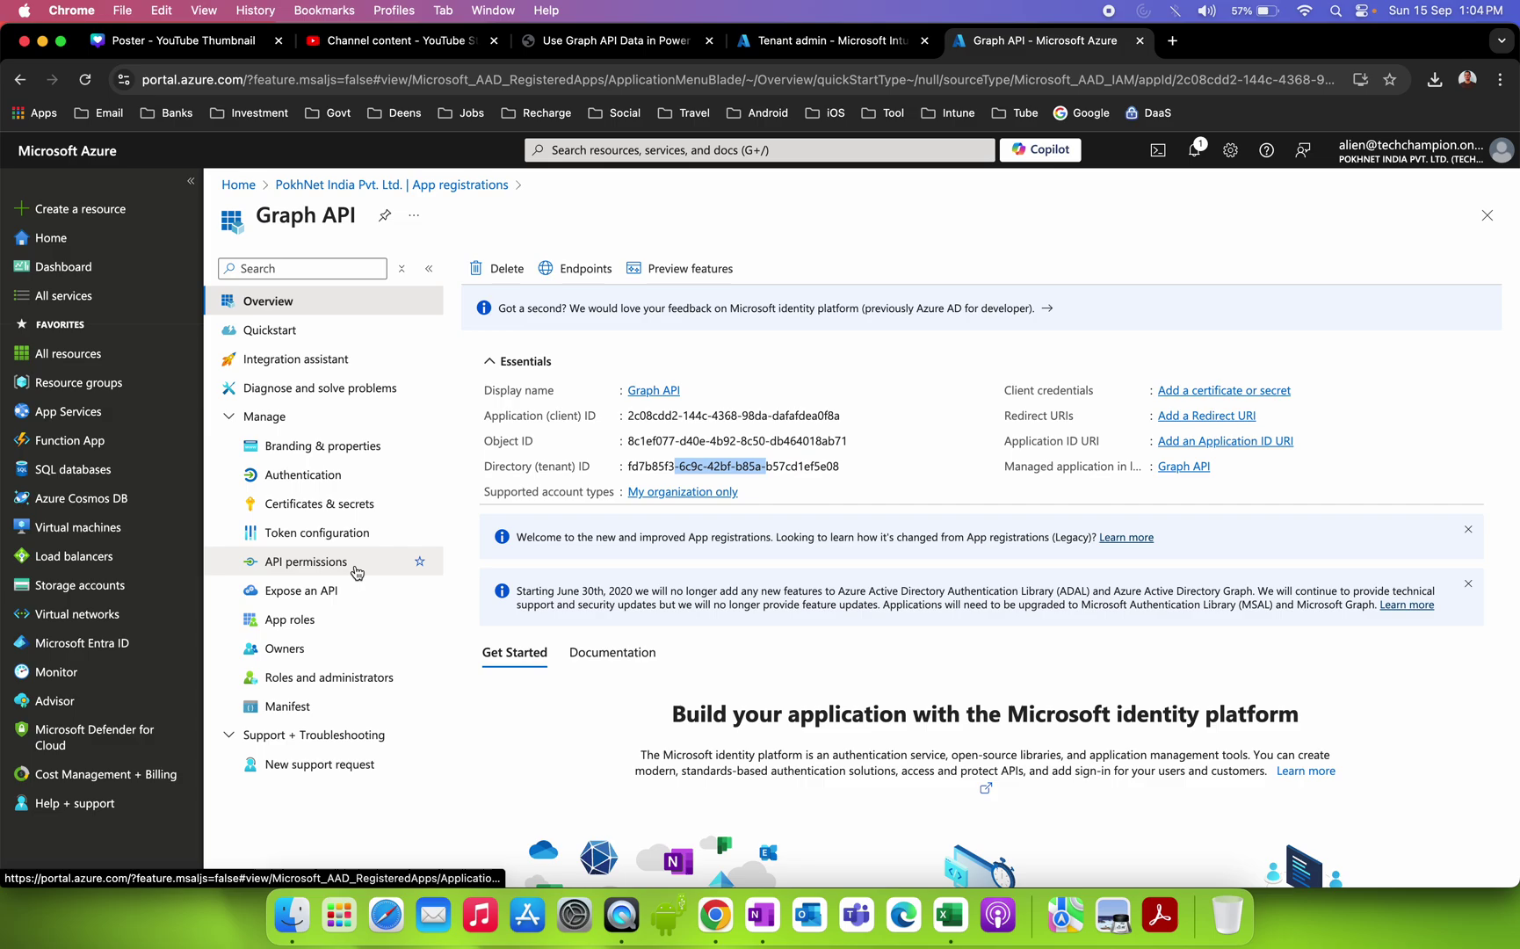
View the certificates and client secrets of the Graph API application.
left_click(334, 503)
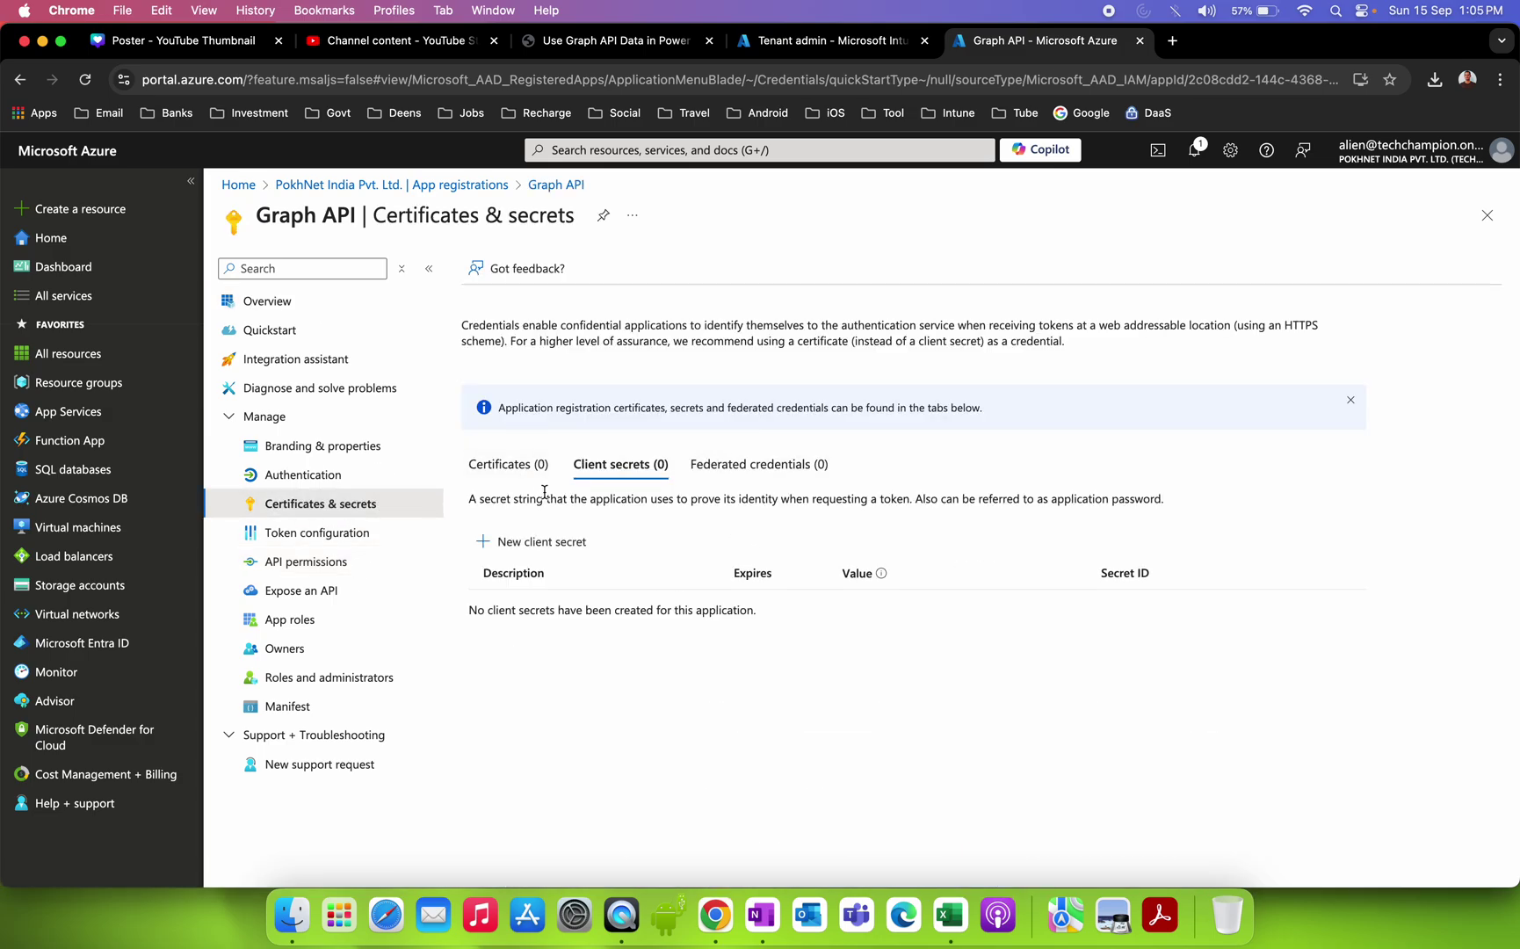
left_click(527, 468)
left_click(618, 467)
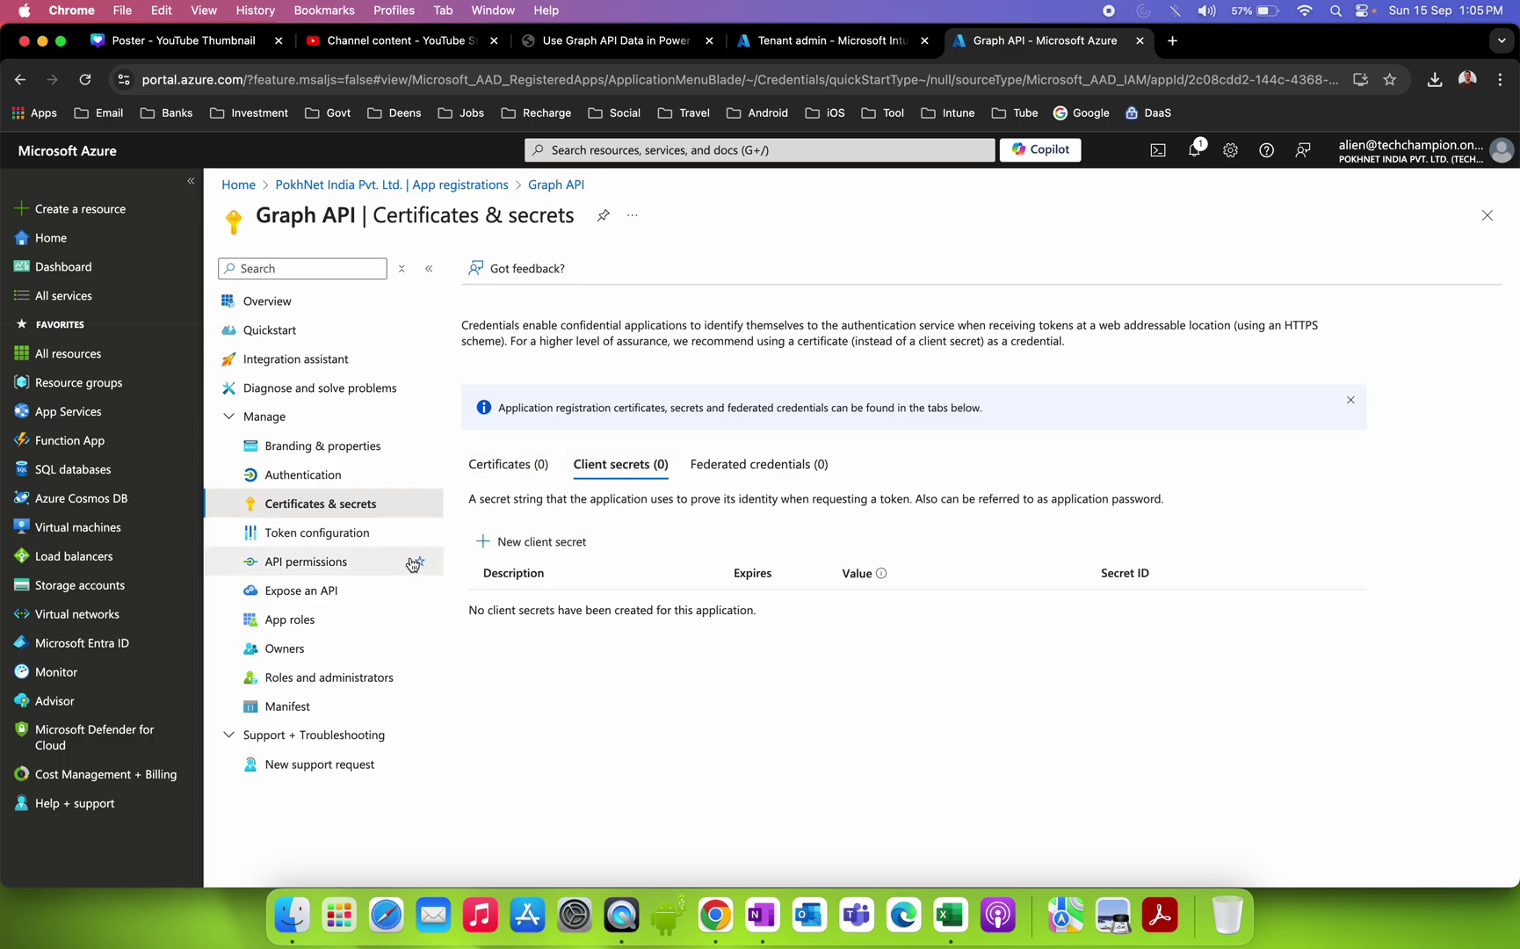
Highlight the article's suggested registration name, Graph API – Power BI, and return to the Graph API application's overview in the Azure portal.
left_click(369, 564)
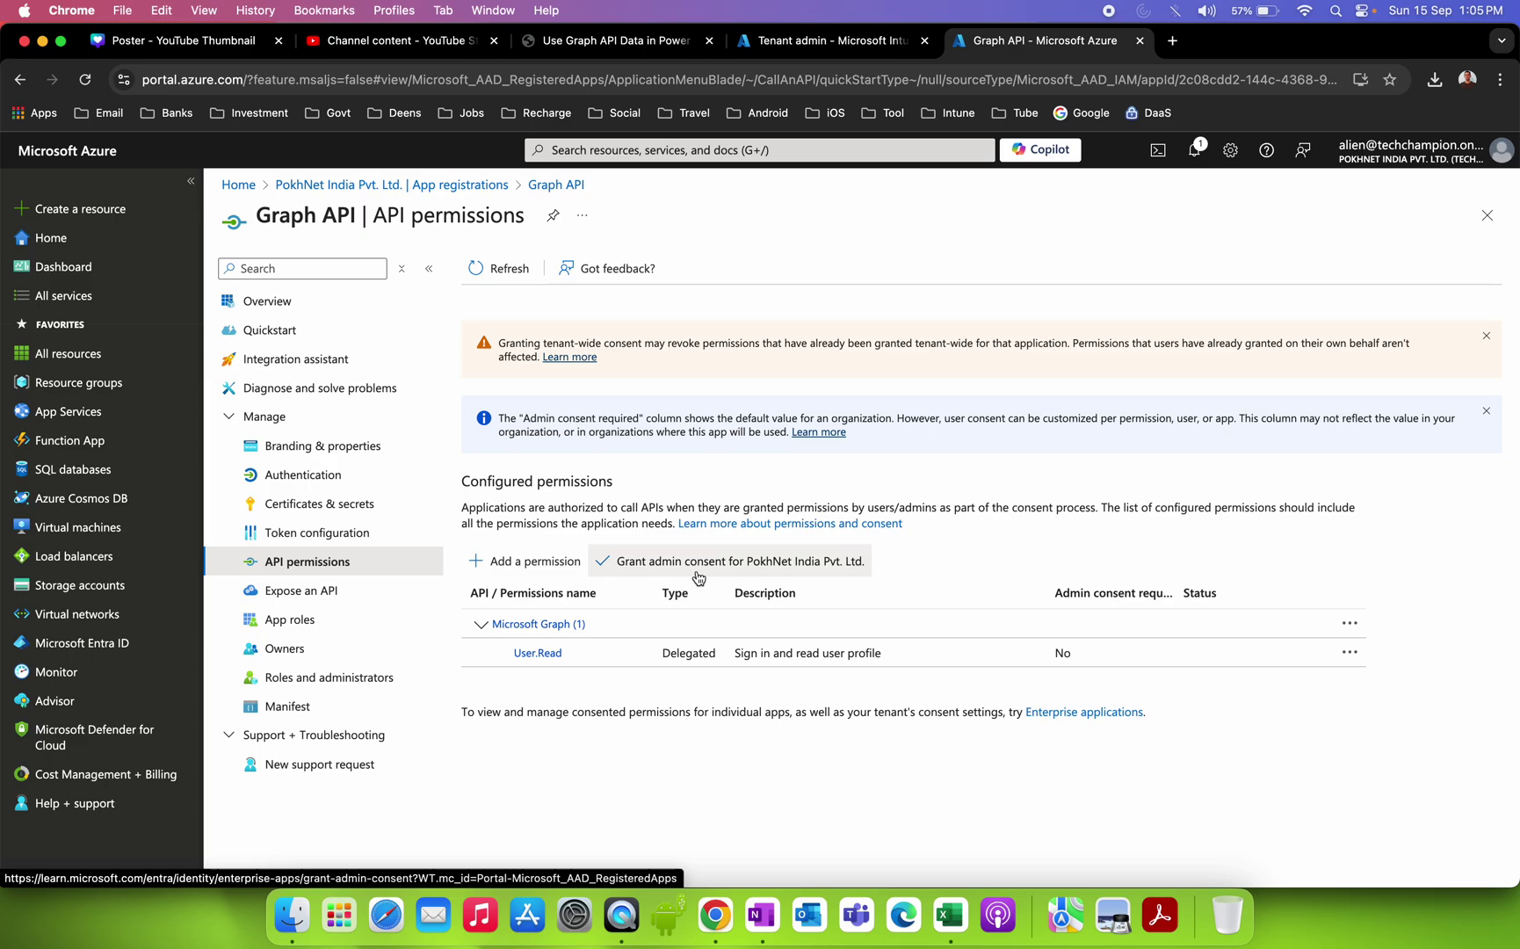
left_click(623, 40)
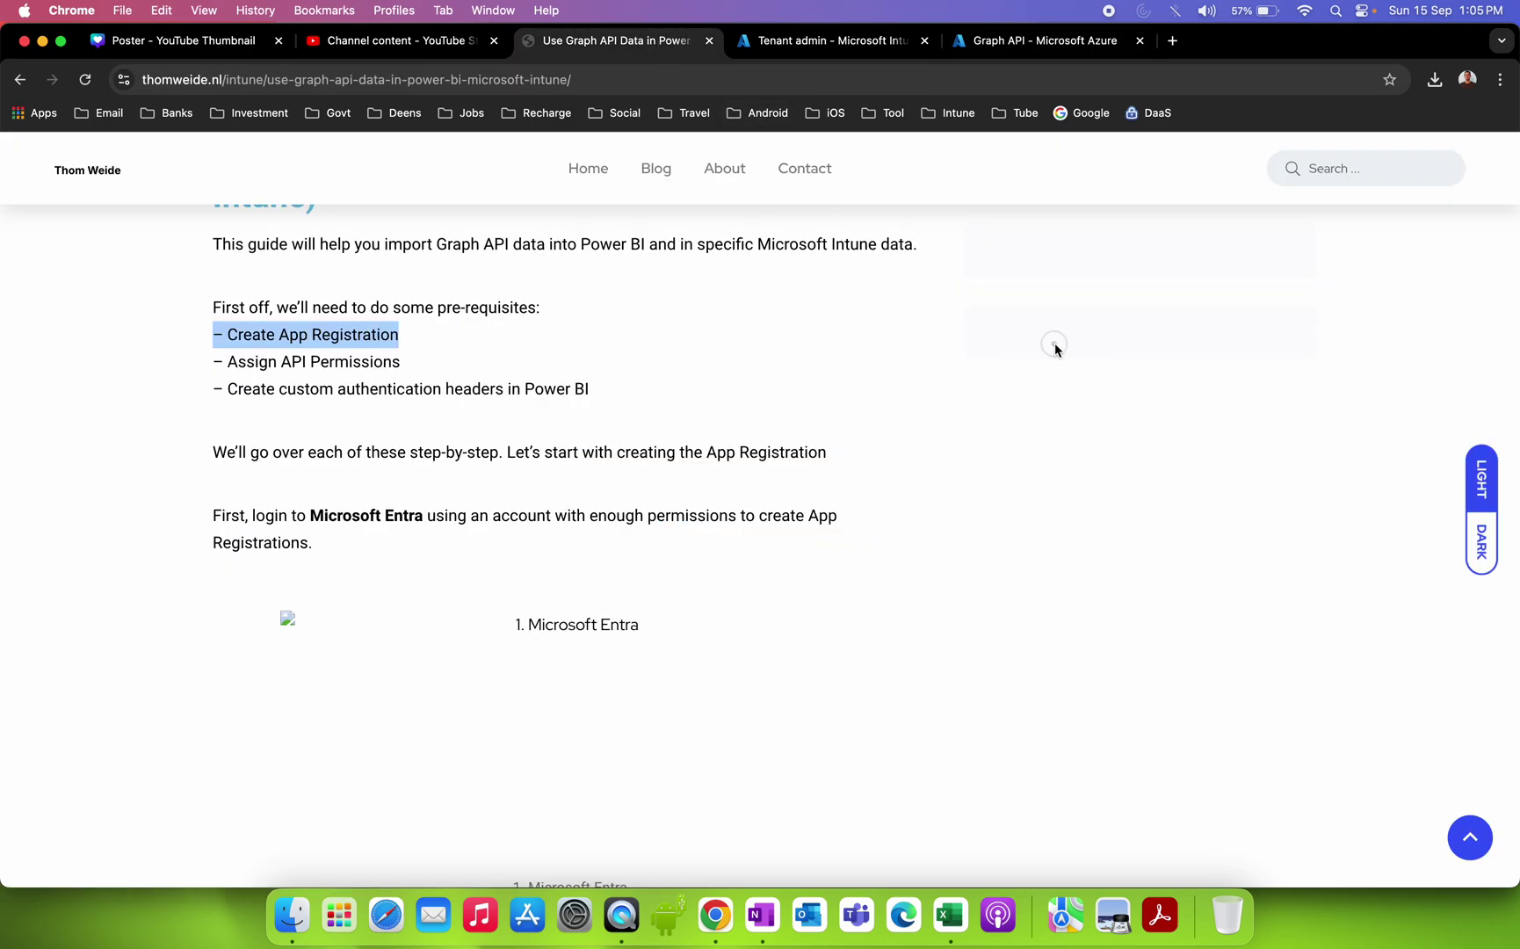
scroll(1054, 344, "down", 10)
scroll(1055, 343, "down", 2)
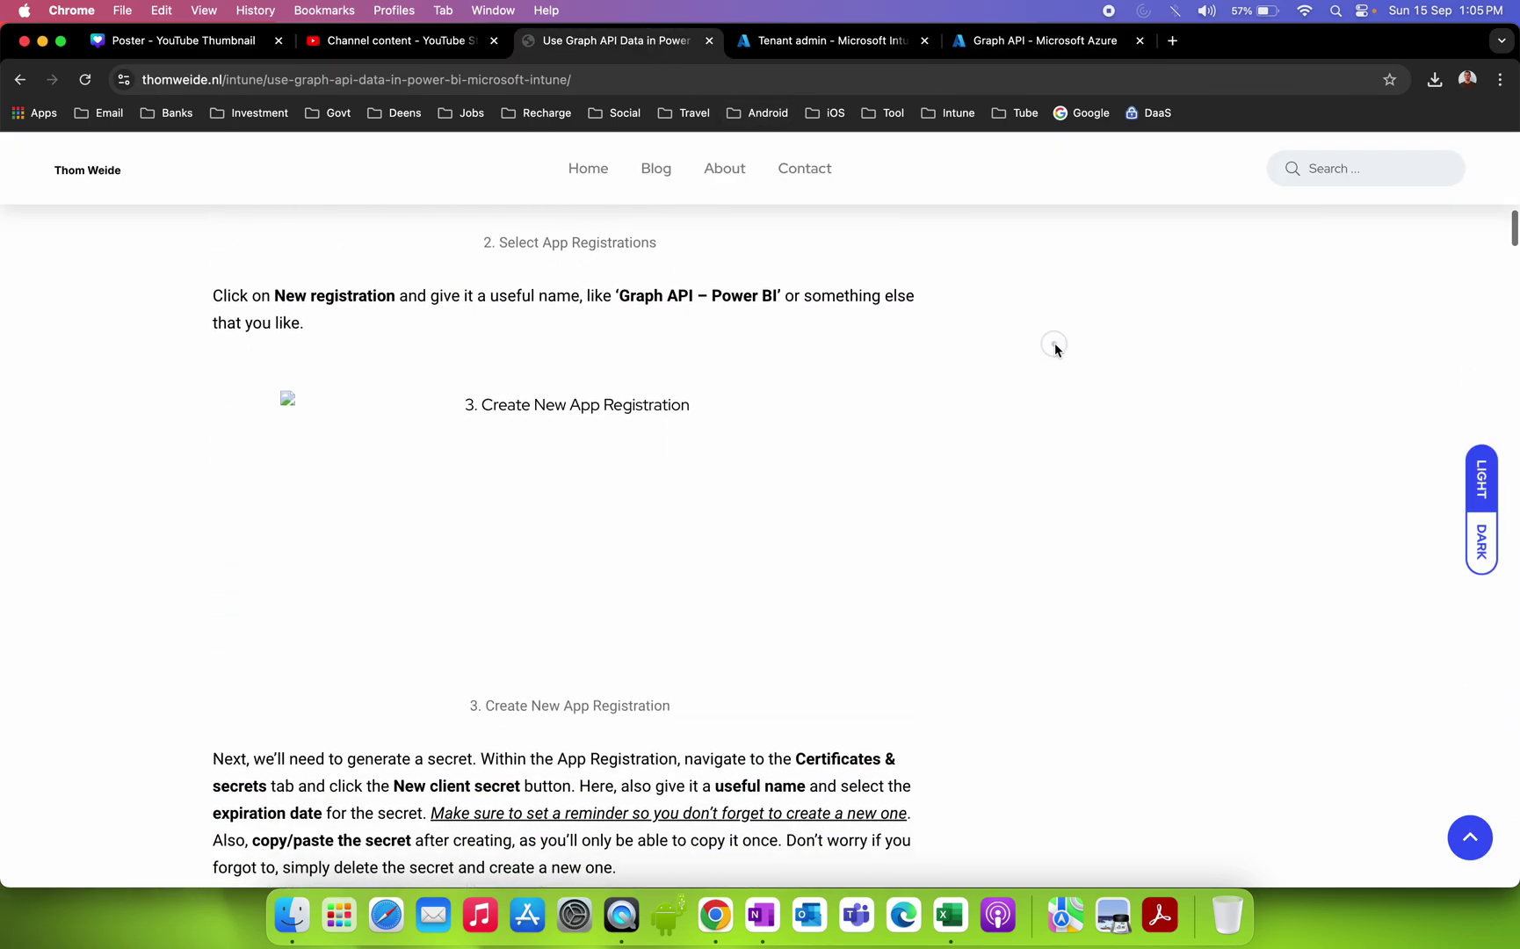
left_click_drag(624, 295, 775, 296)
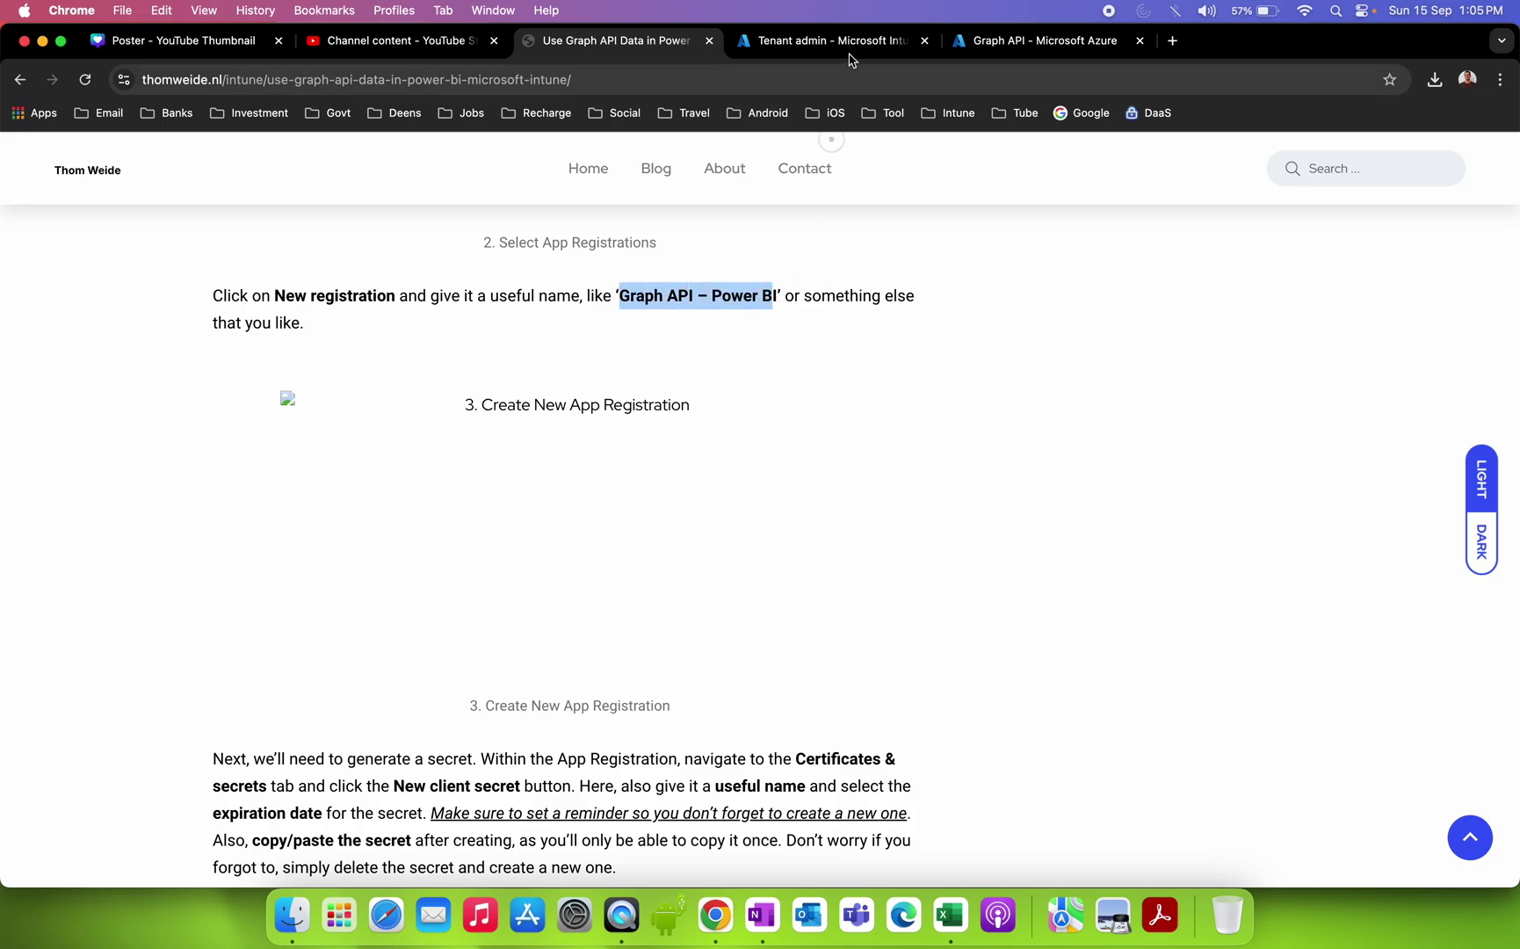
left_click(1034, 42)
left_click(306, 303)
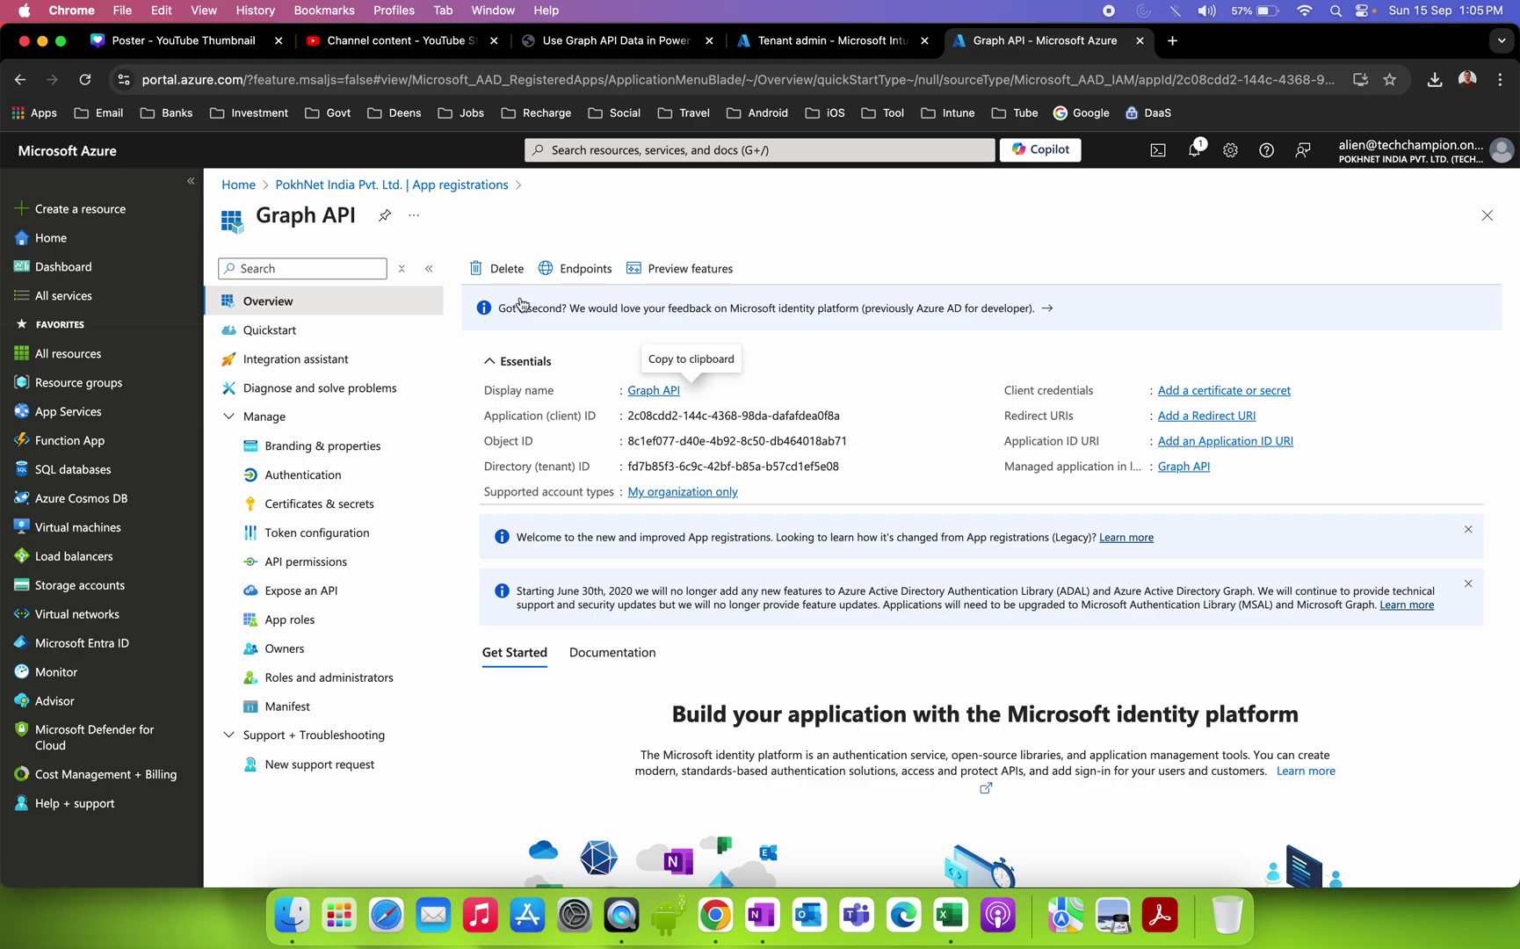
Find and highlight the article's passage on assigning API permissions to the app registration.
left_click(696, 45)
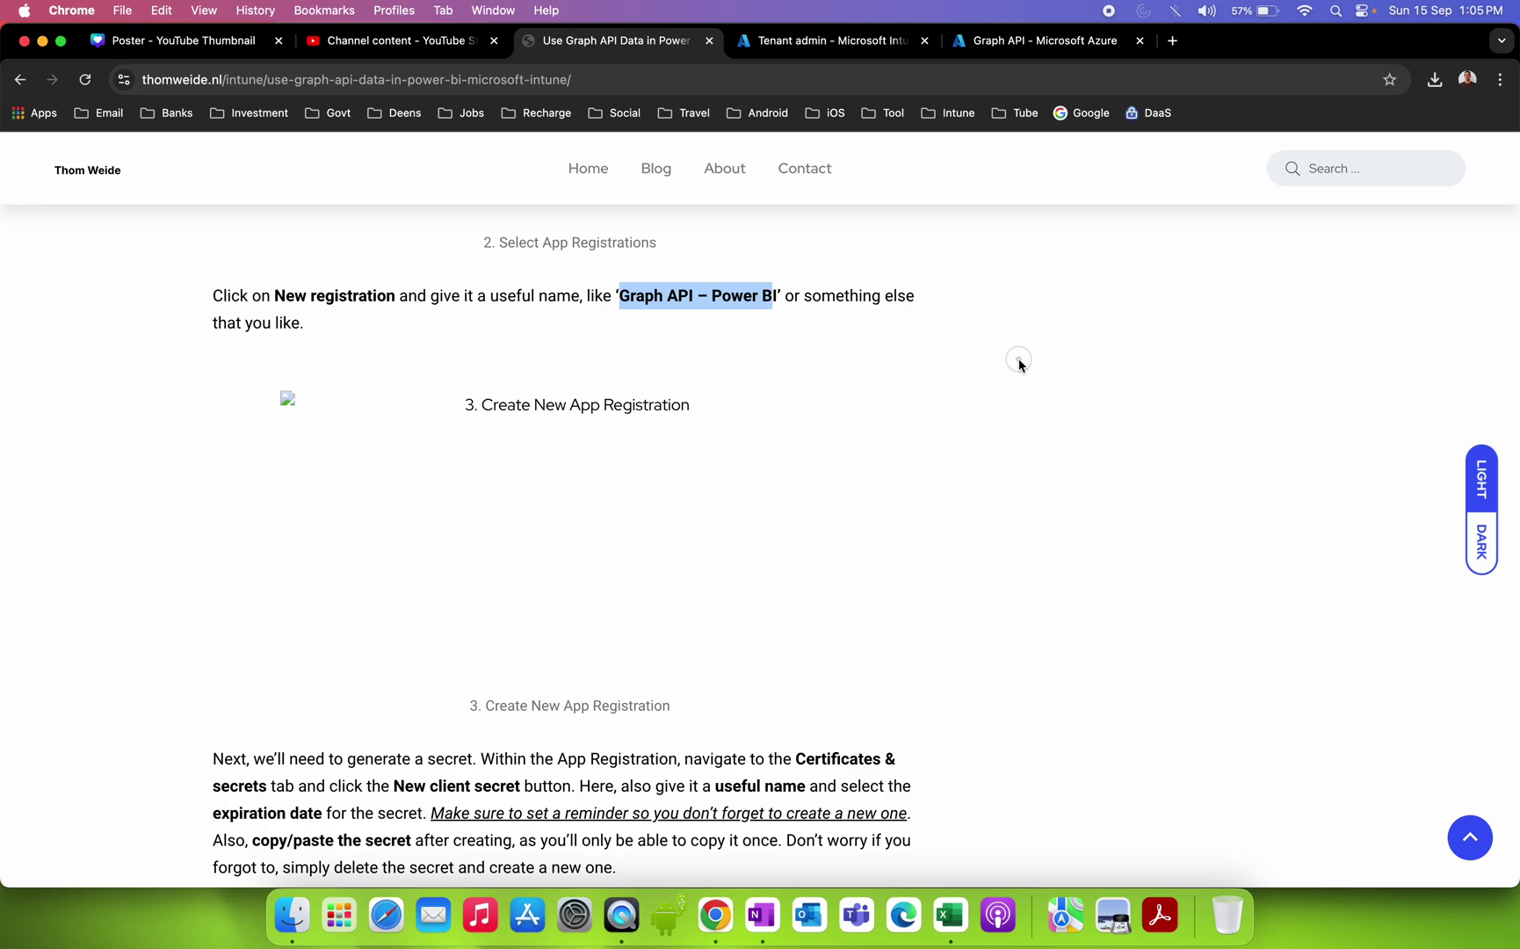
scroll(1019, 365, "down", 5)
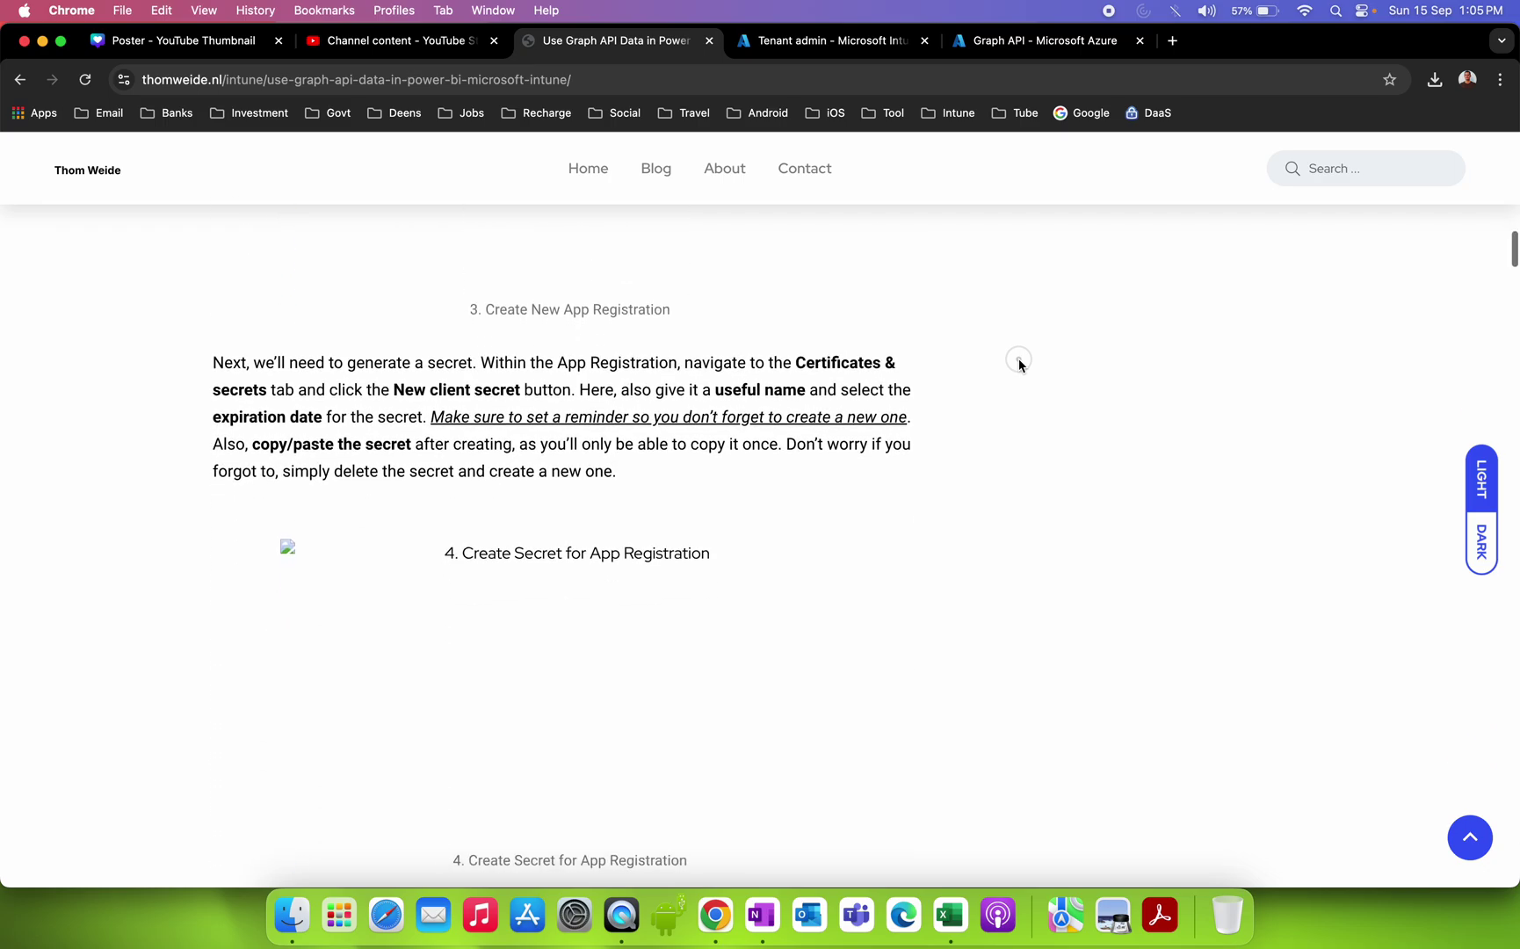
scroll(1019, 365, "down", 10)
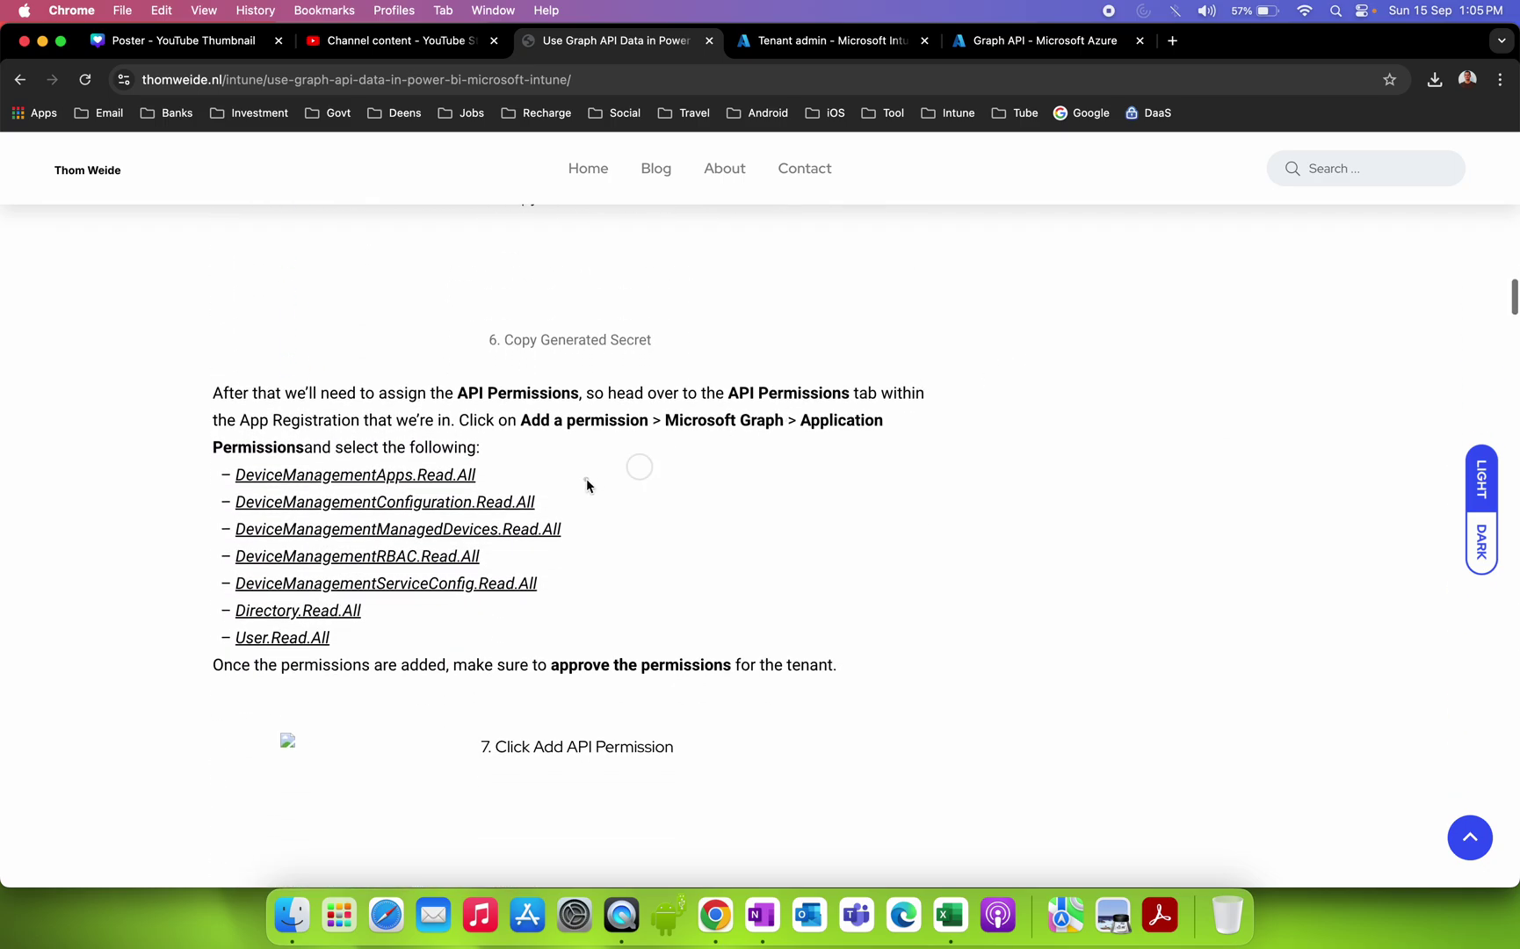
left_click_drag(457, 393, 768, 392)
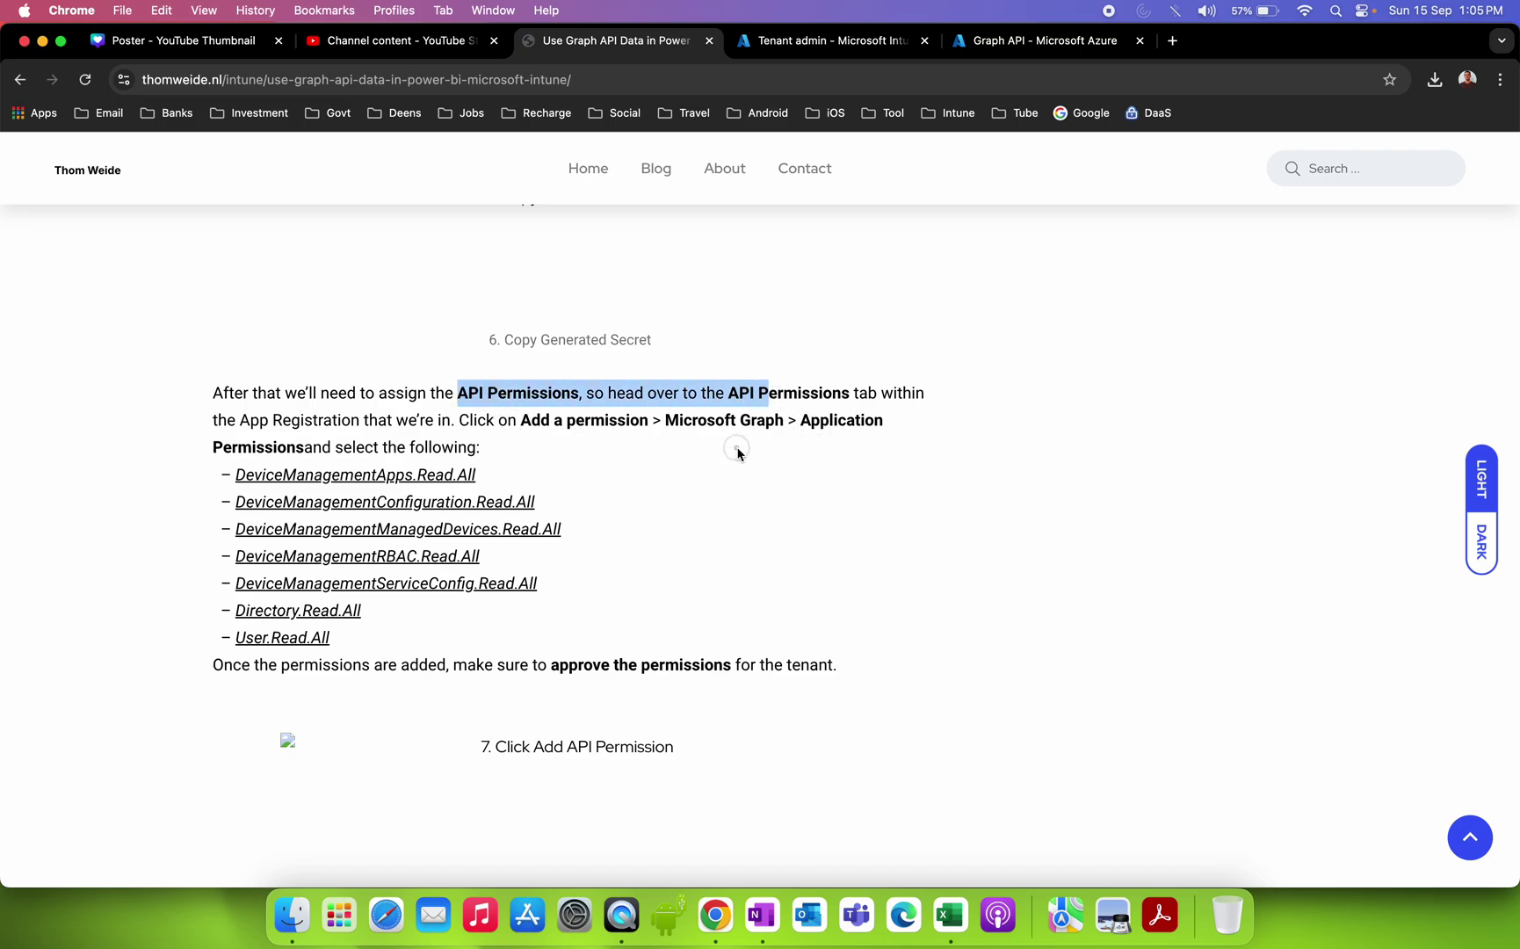
Open the Graph API application's API permissions and copy the permission name DeviceManagementApps.Read.All from the article.
left_click(1004, 40)
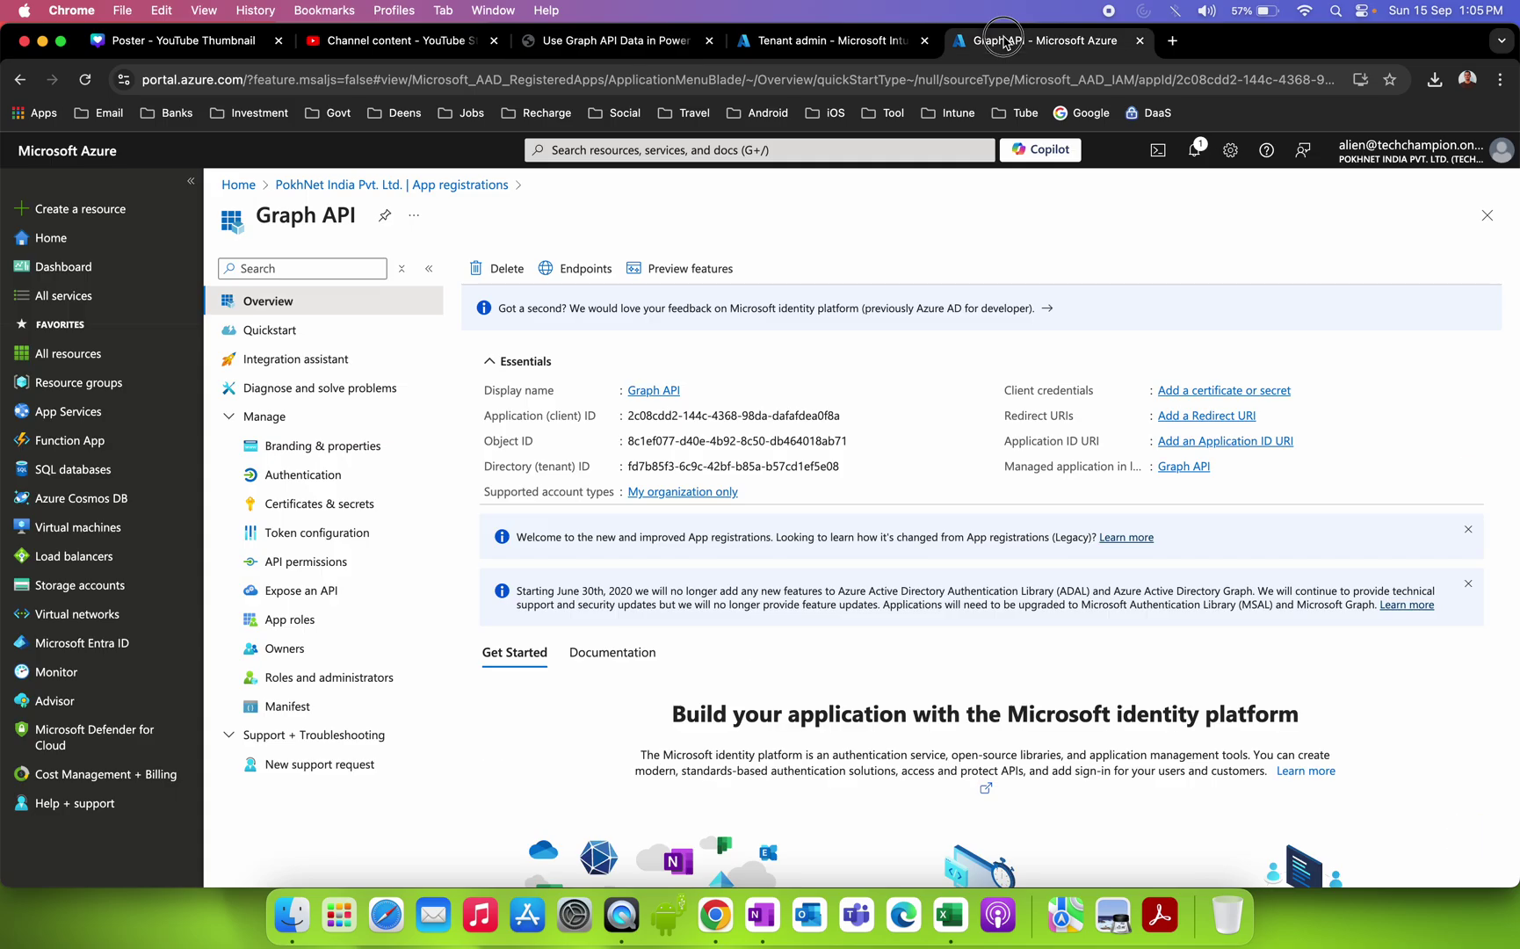
left_click(330, 569)
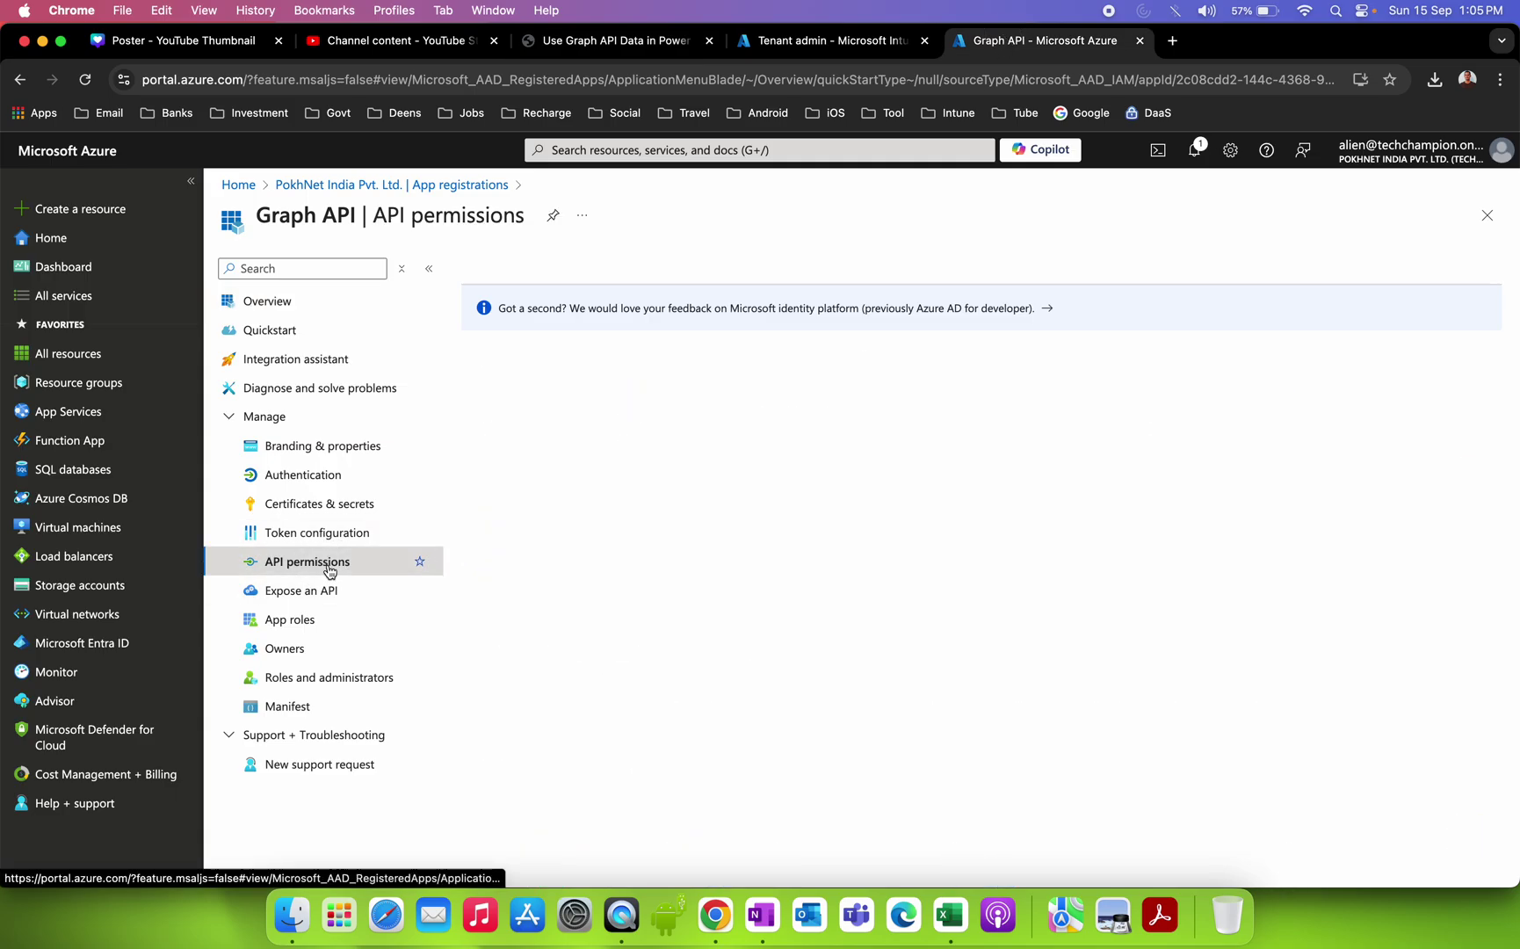
left_click(615, 51)
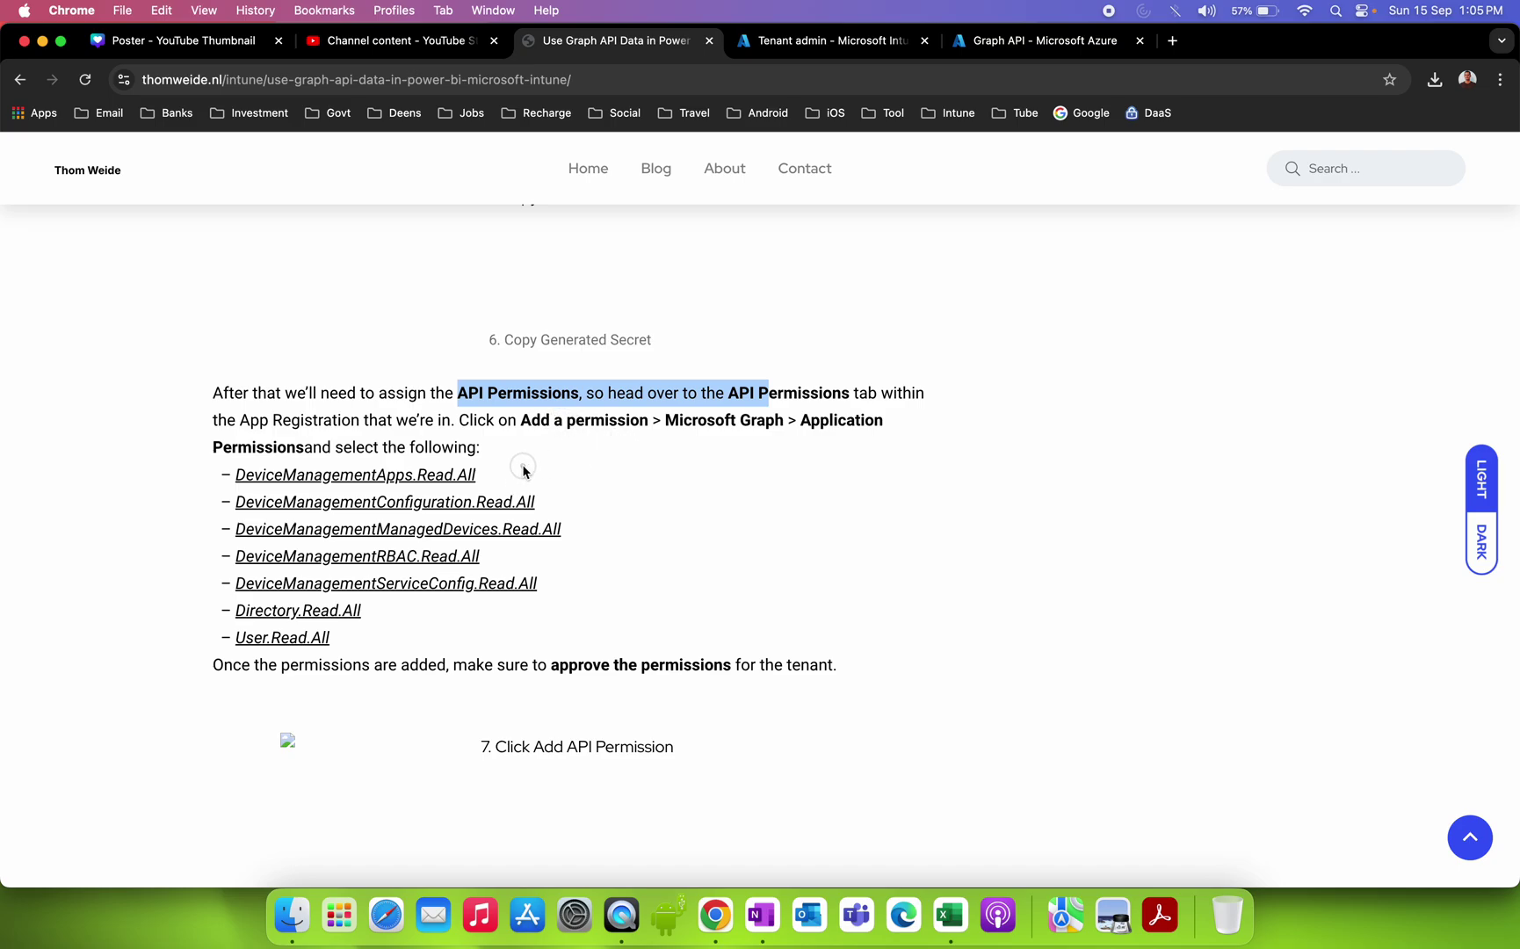
left_click_drag(524, 471, 237, 475)
key("super+c")
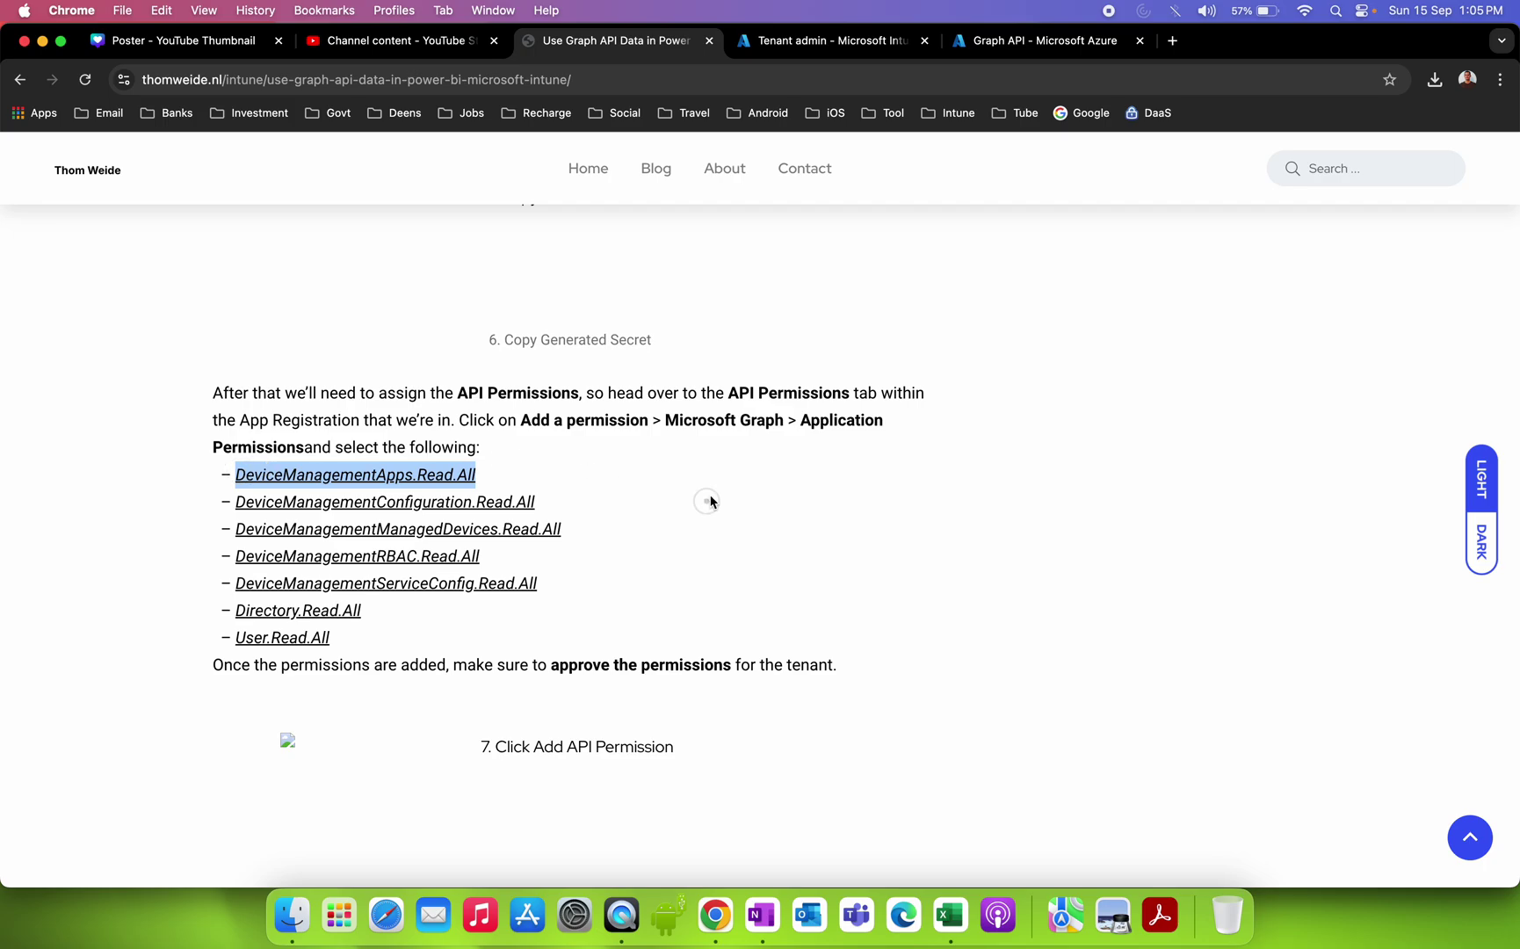
Start a new permission request in the Azure portal for the Intune API, using application permissions.
left_click(1020, 41)
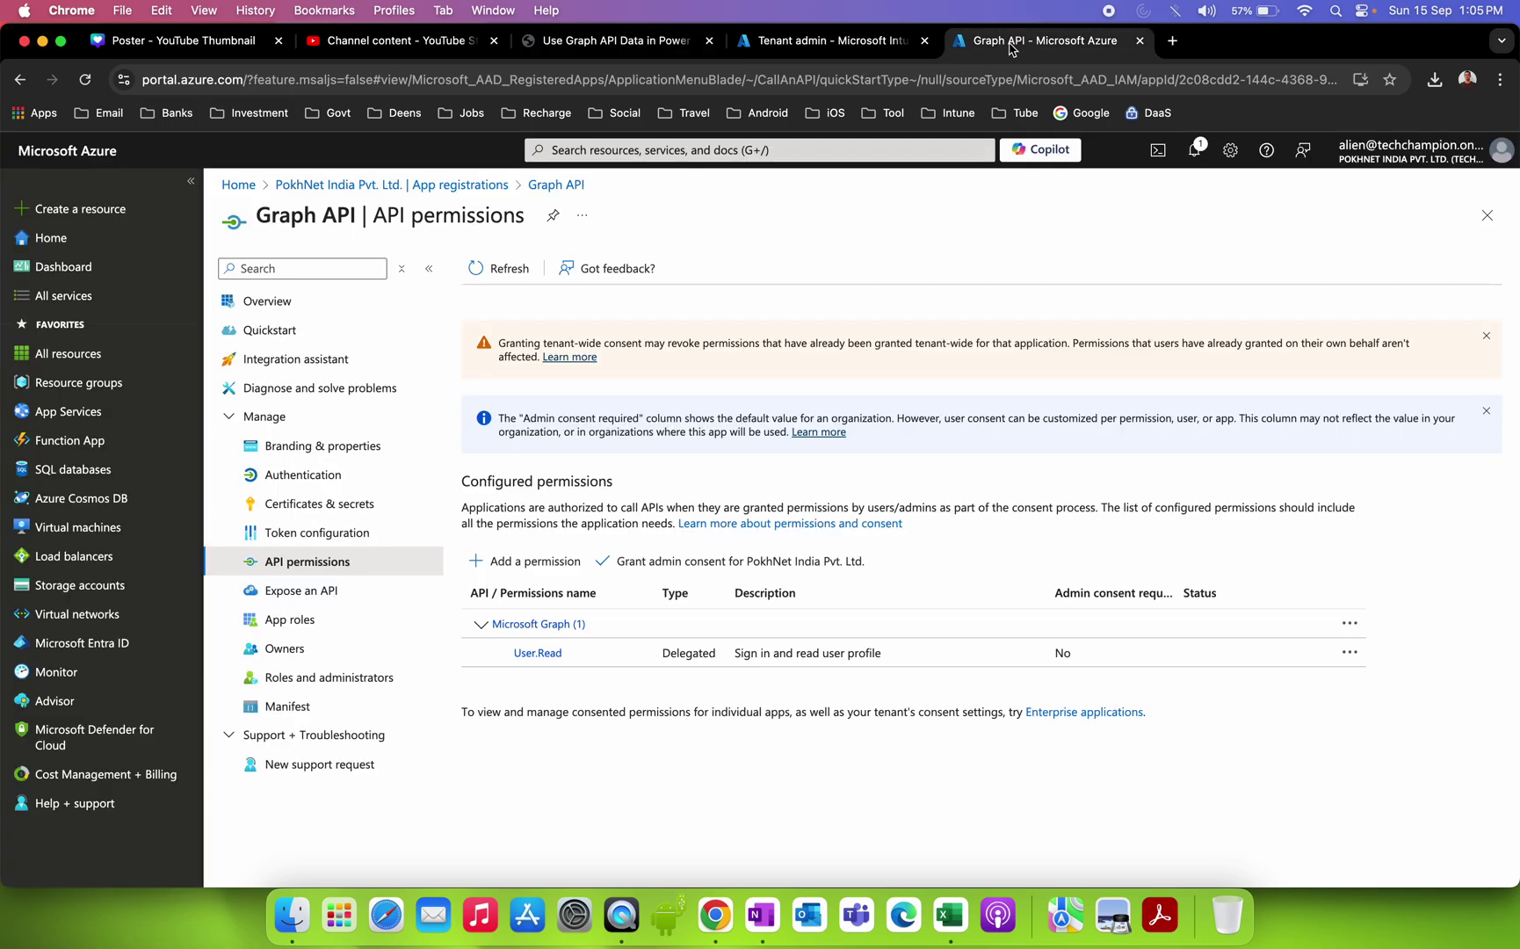
left_click(560, 564)
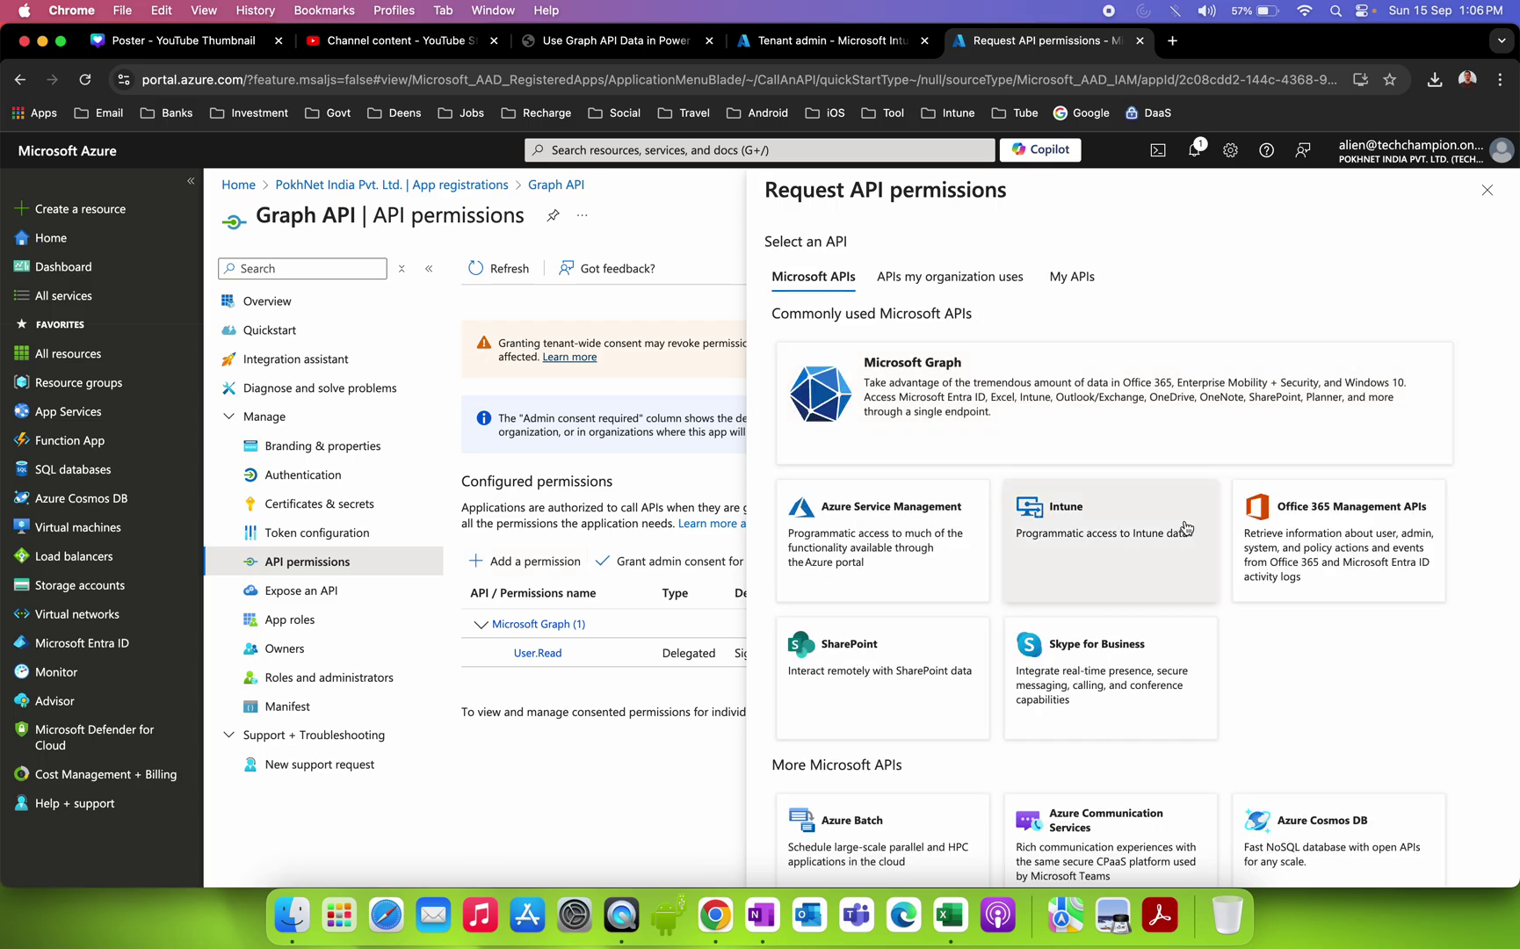
left_click(1186, 527)
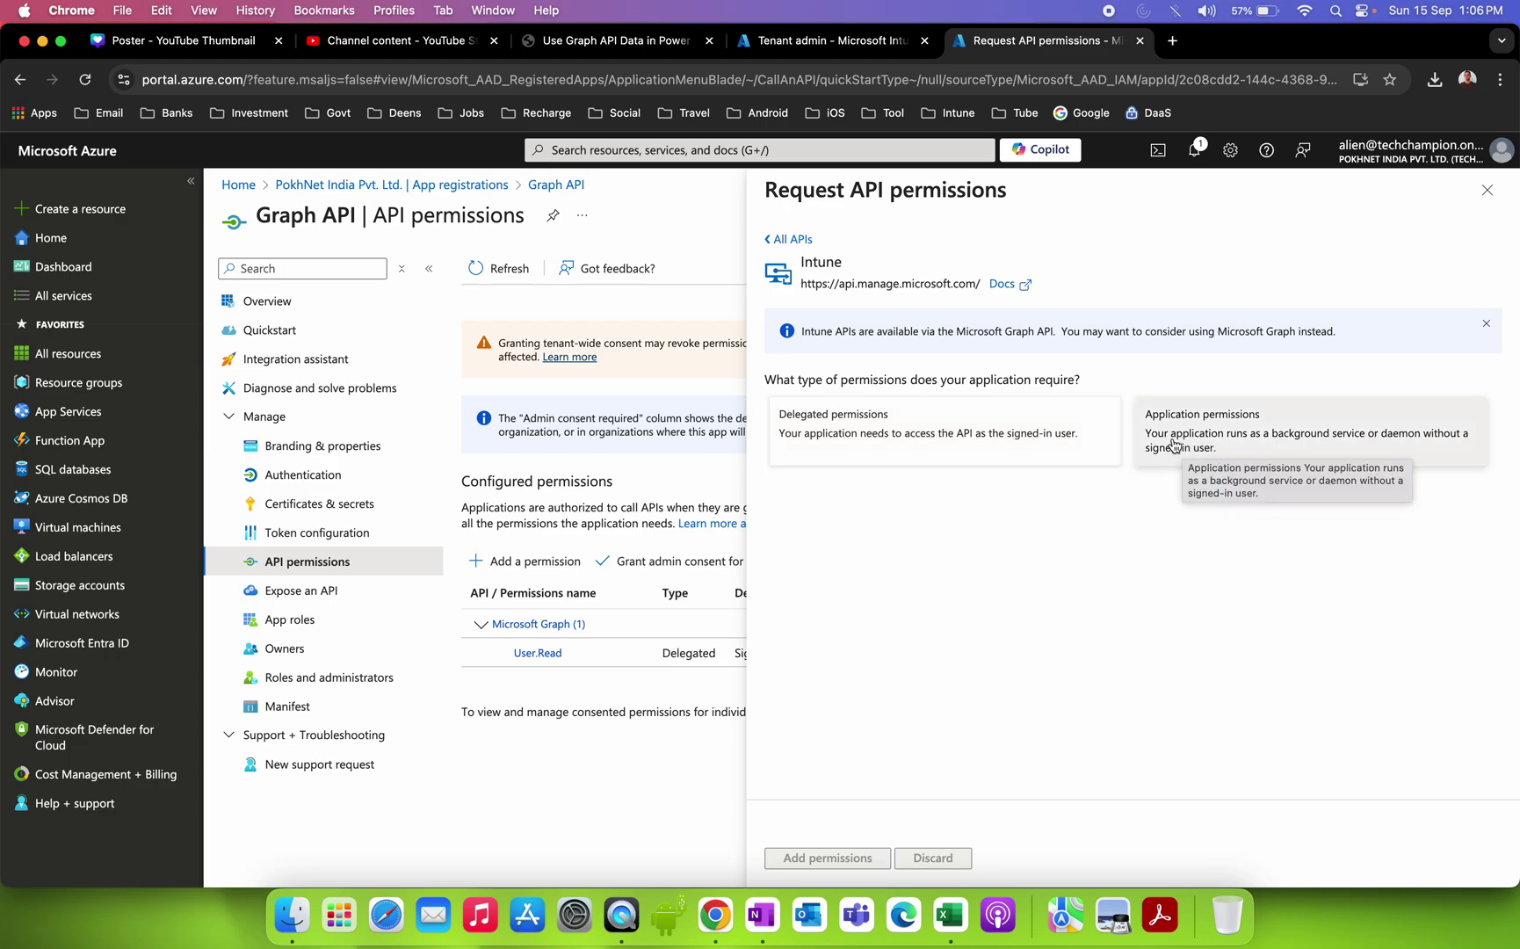
left_click(1268, 450)
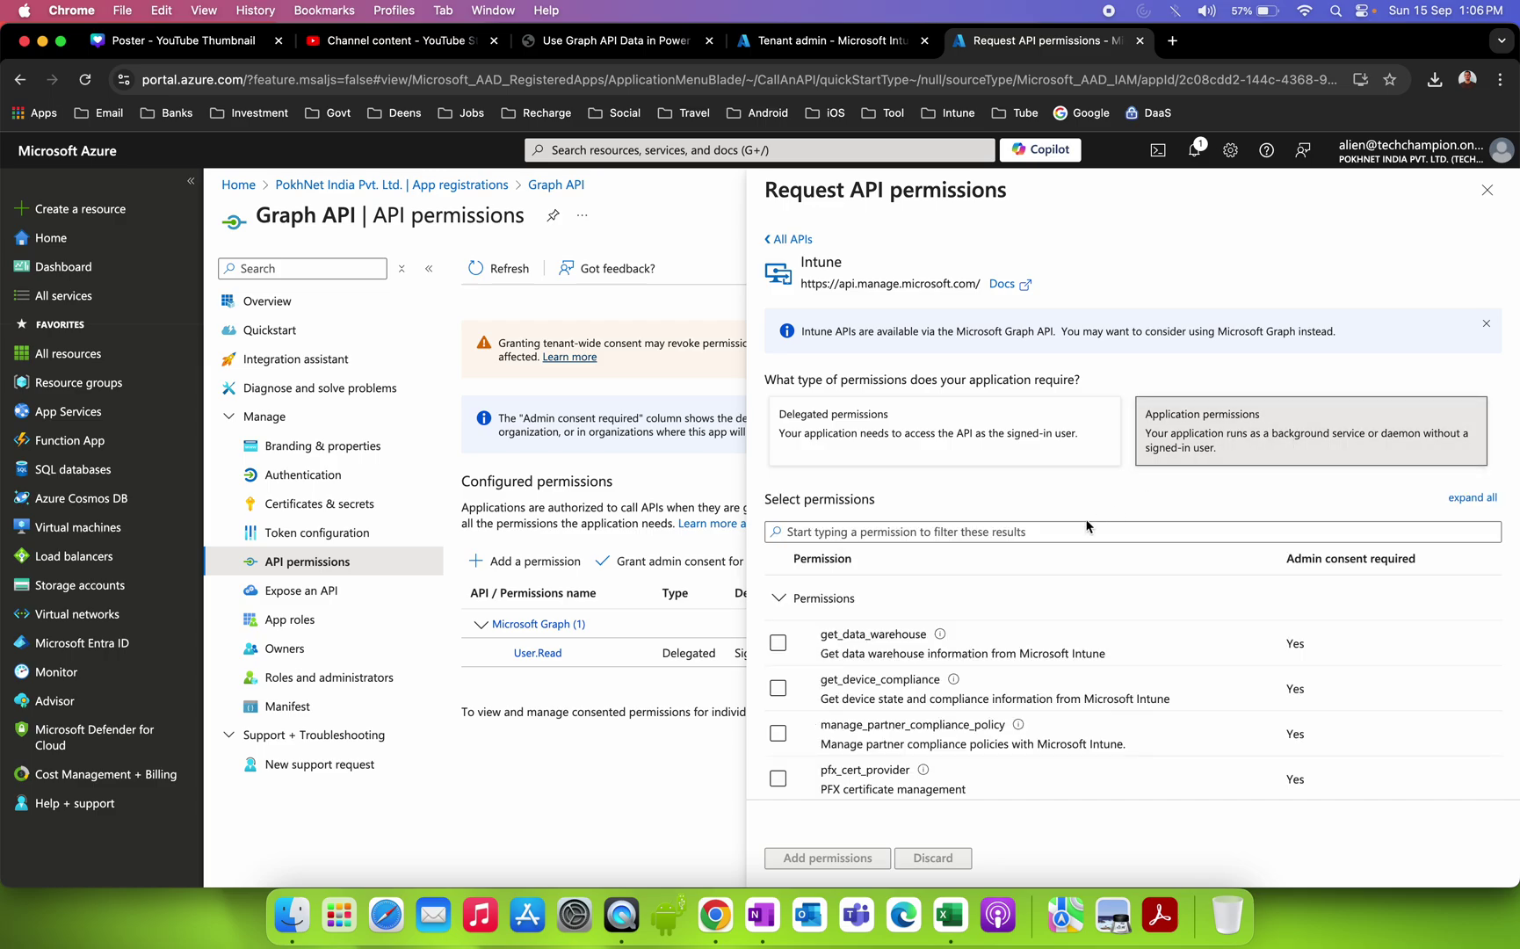
Search the Intune application permissions for DeviceManagementApps.Read.All, clear the filter and look through the full list.
left_click(986, 531)
key("super+v")
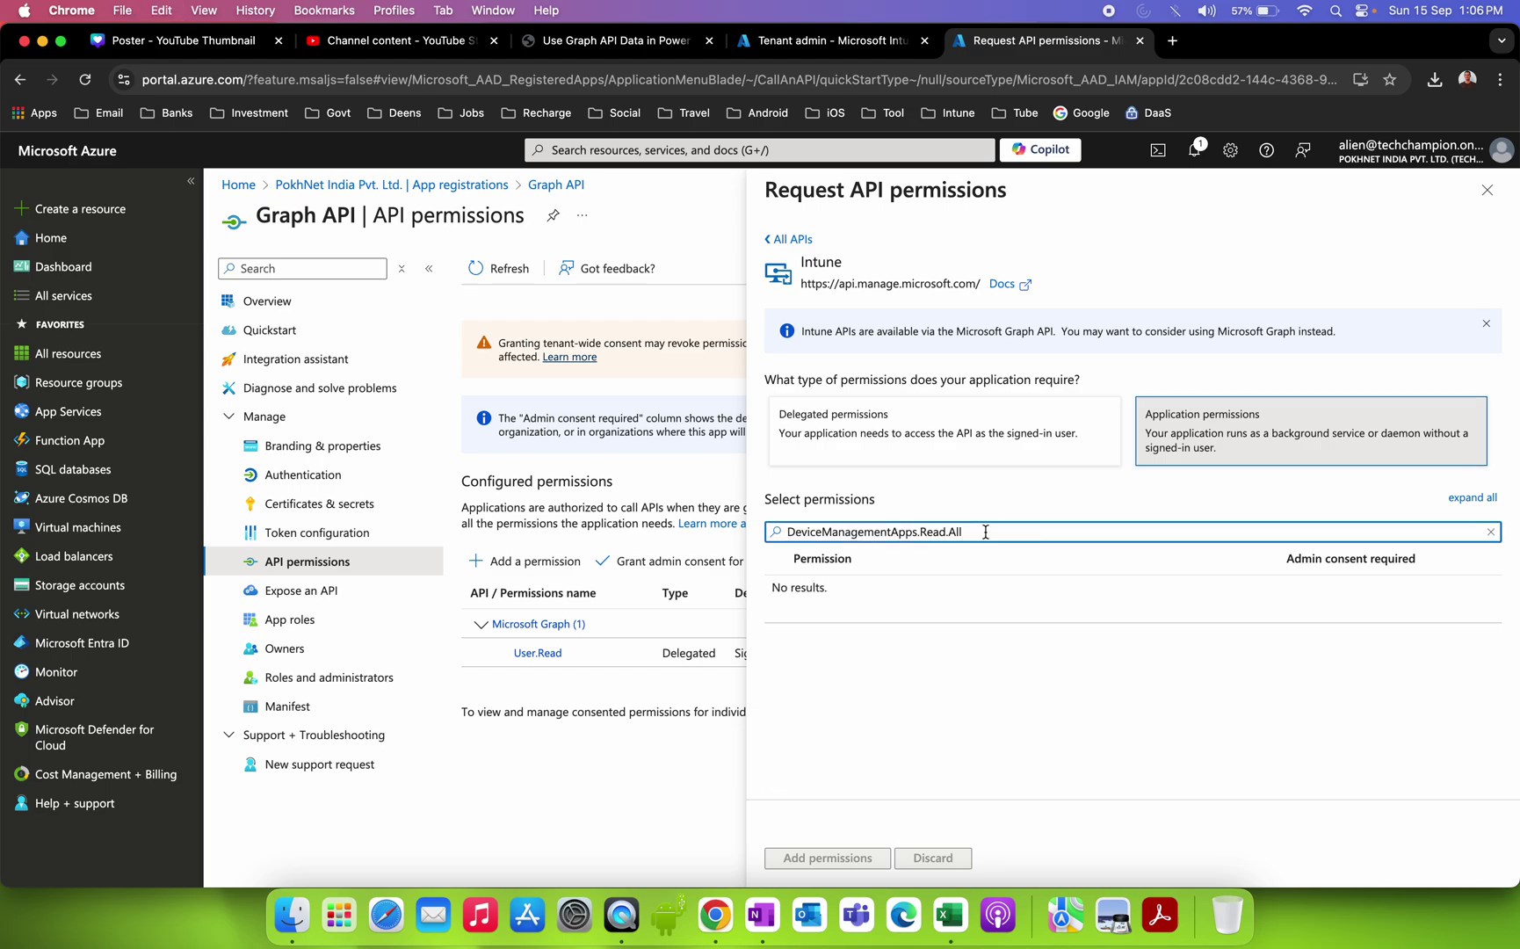
left_click(1191, 434)
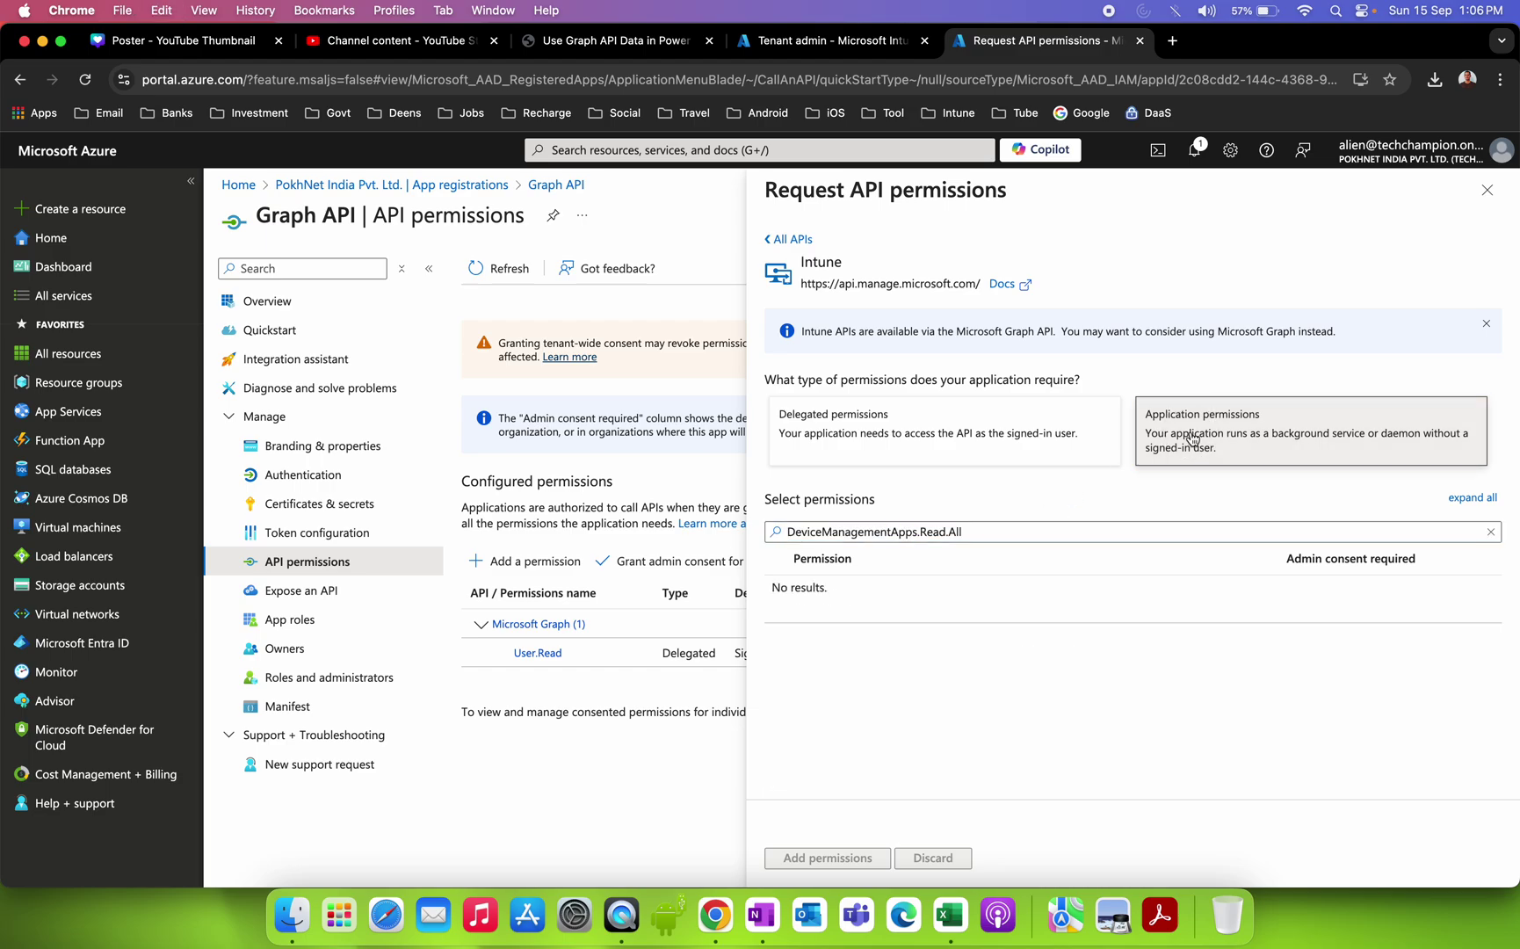
left_click(986, 521)
key("super+a")
key("super+c")
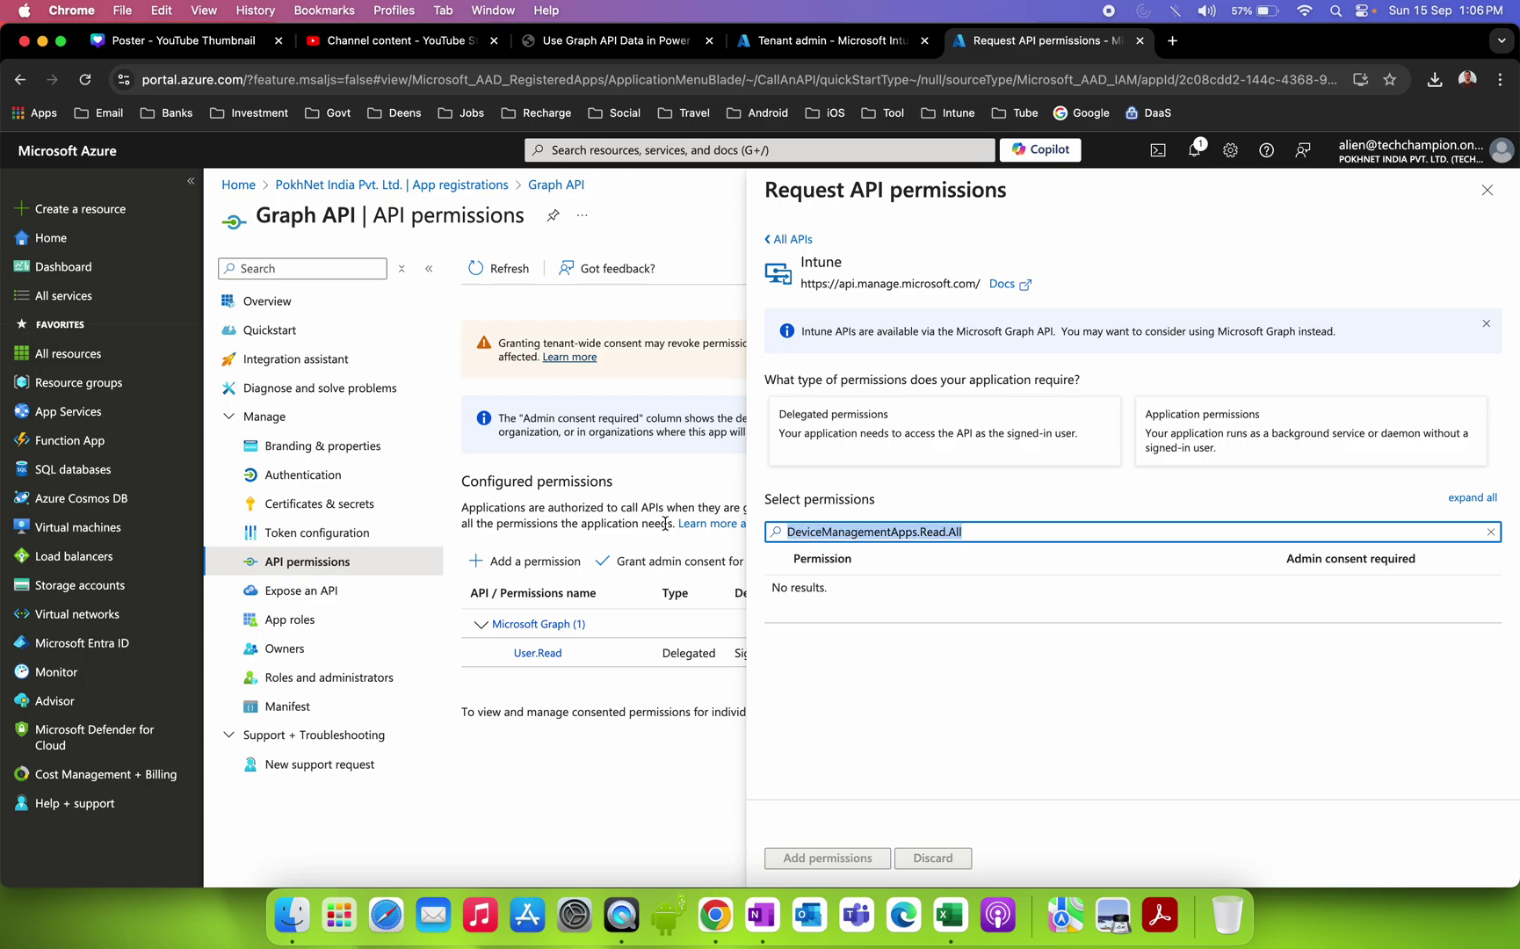
key("BackSpace")
scroll(1101, 603, "down", 4)
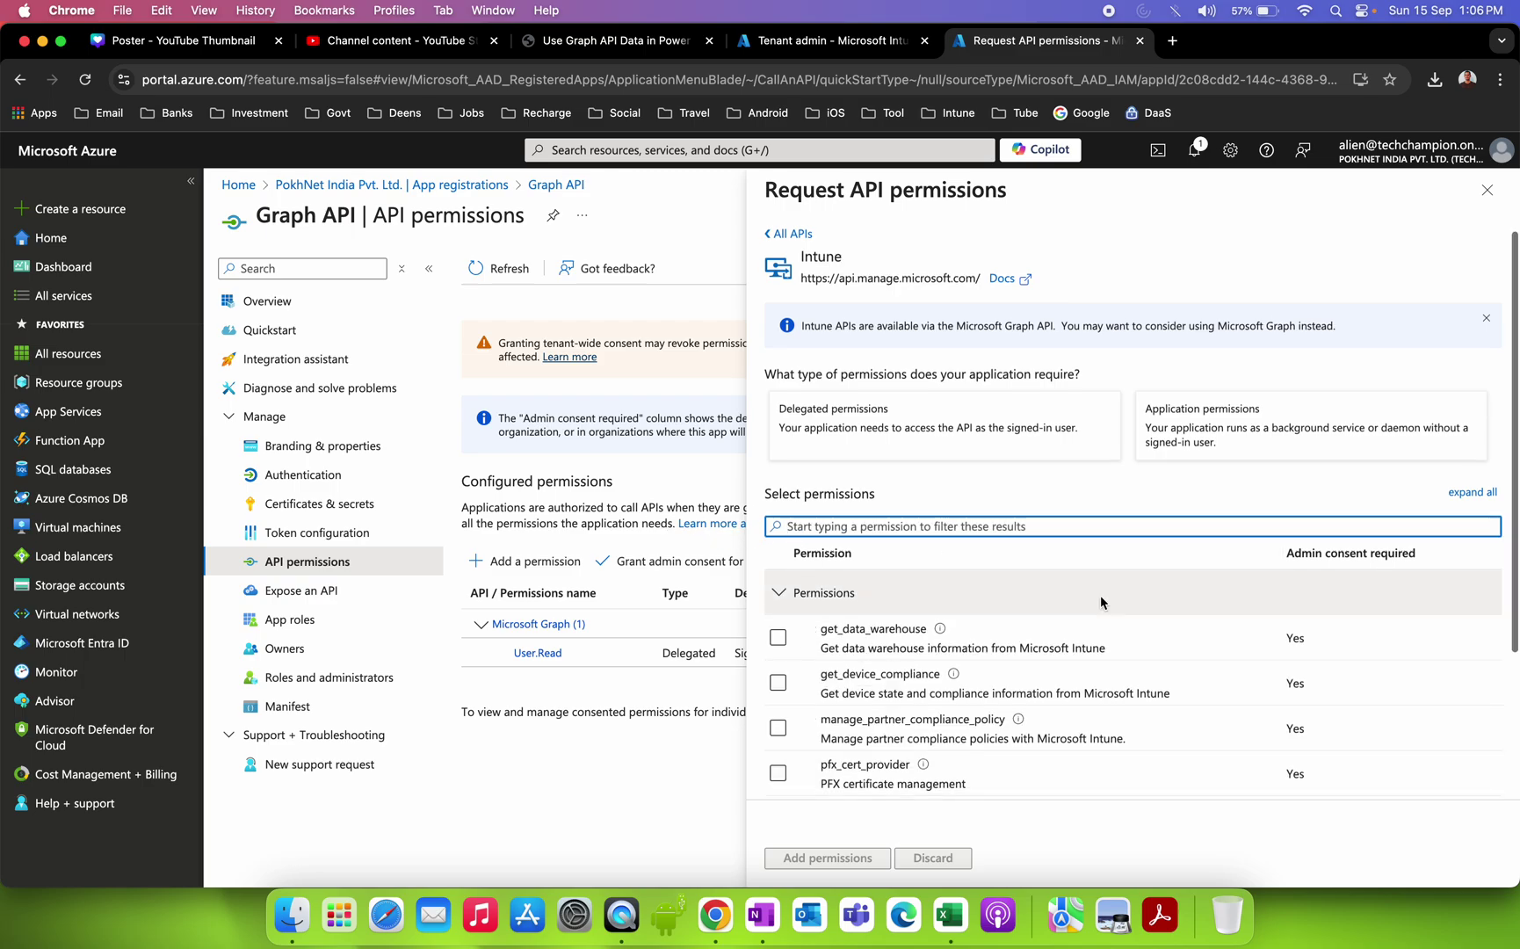
scroll(1102, 603, "up", 4)
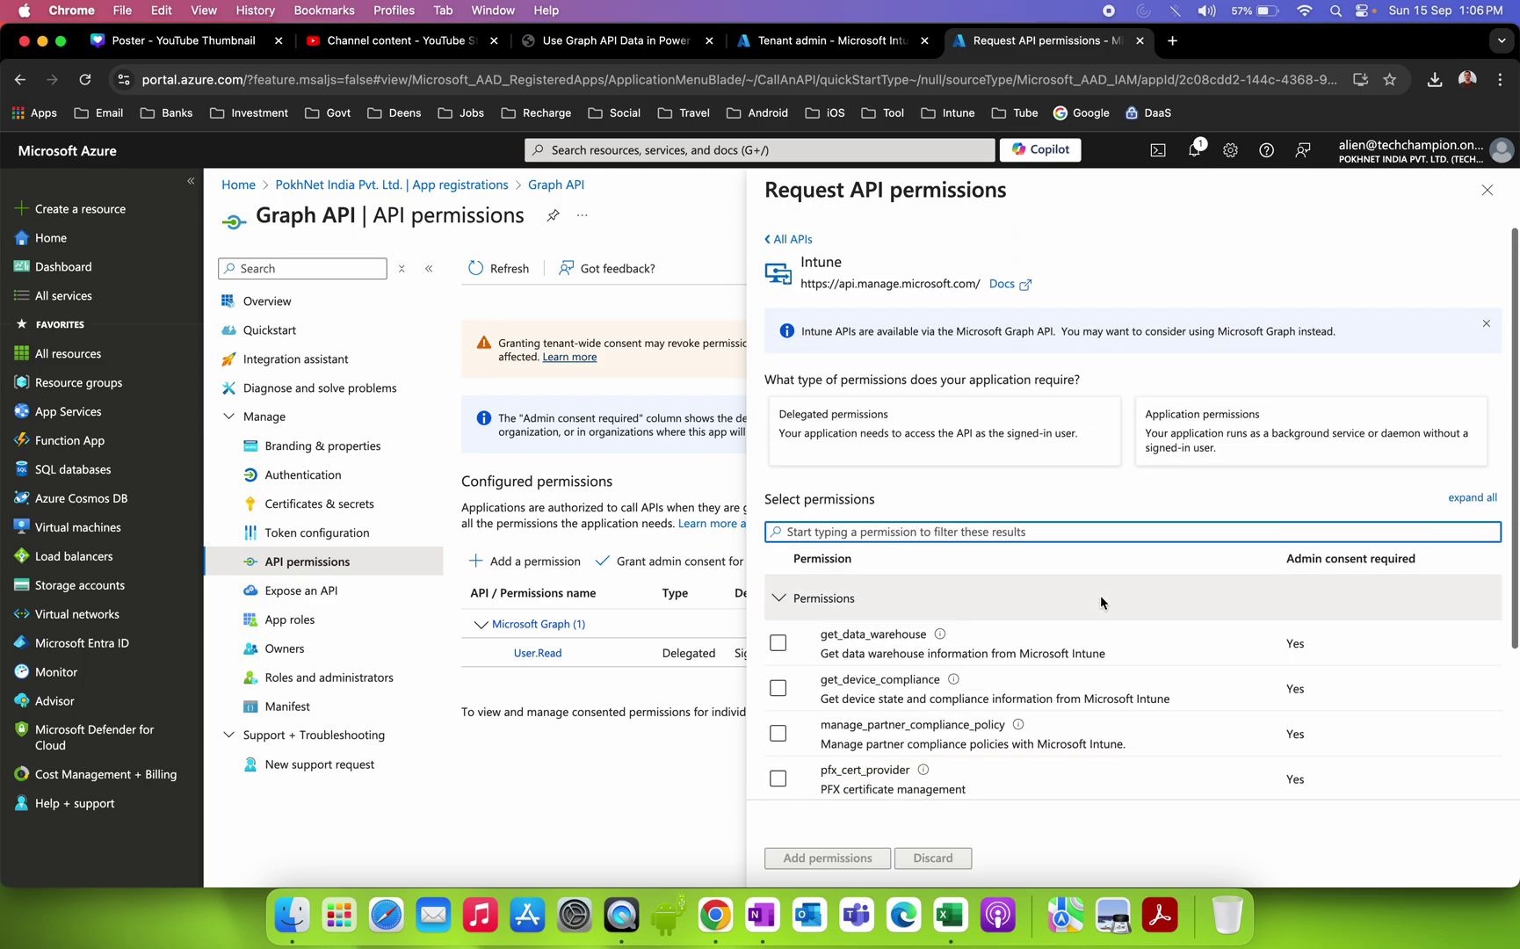
Search the Intune delegated permissions for DeviceManagementApps.Read.All and clear the filter.
left_click(912, 425)
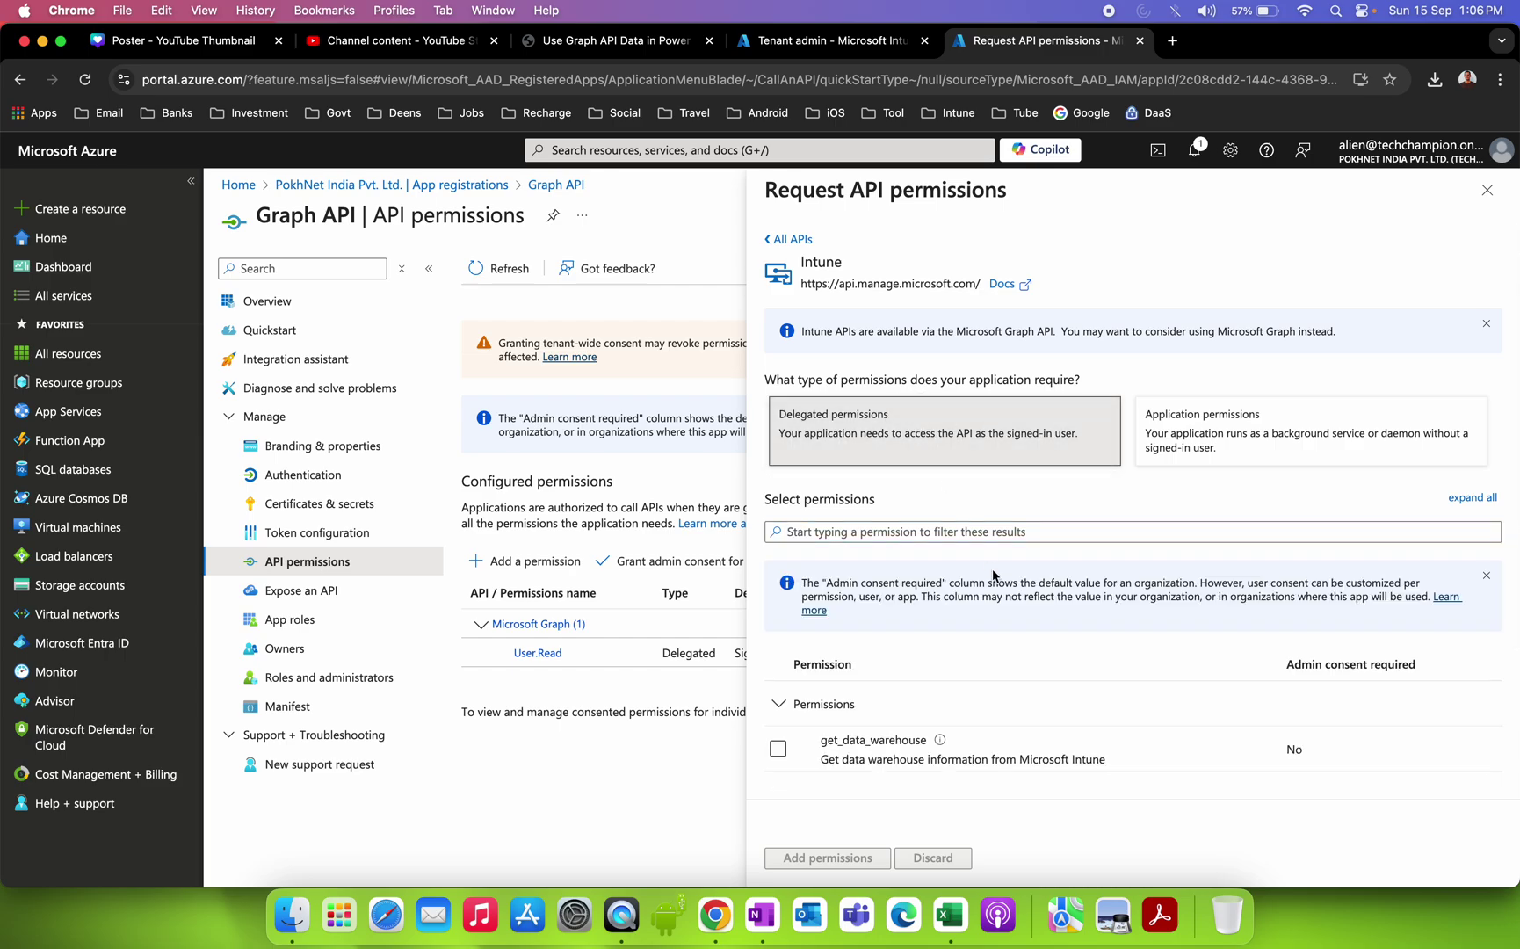
left_click(939, 534)
key("super+v")
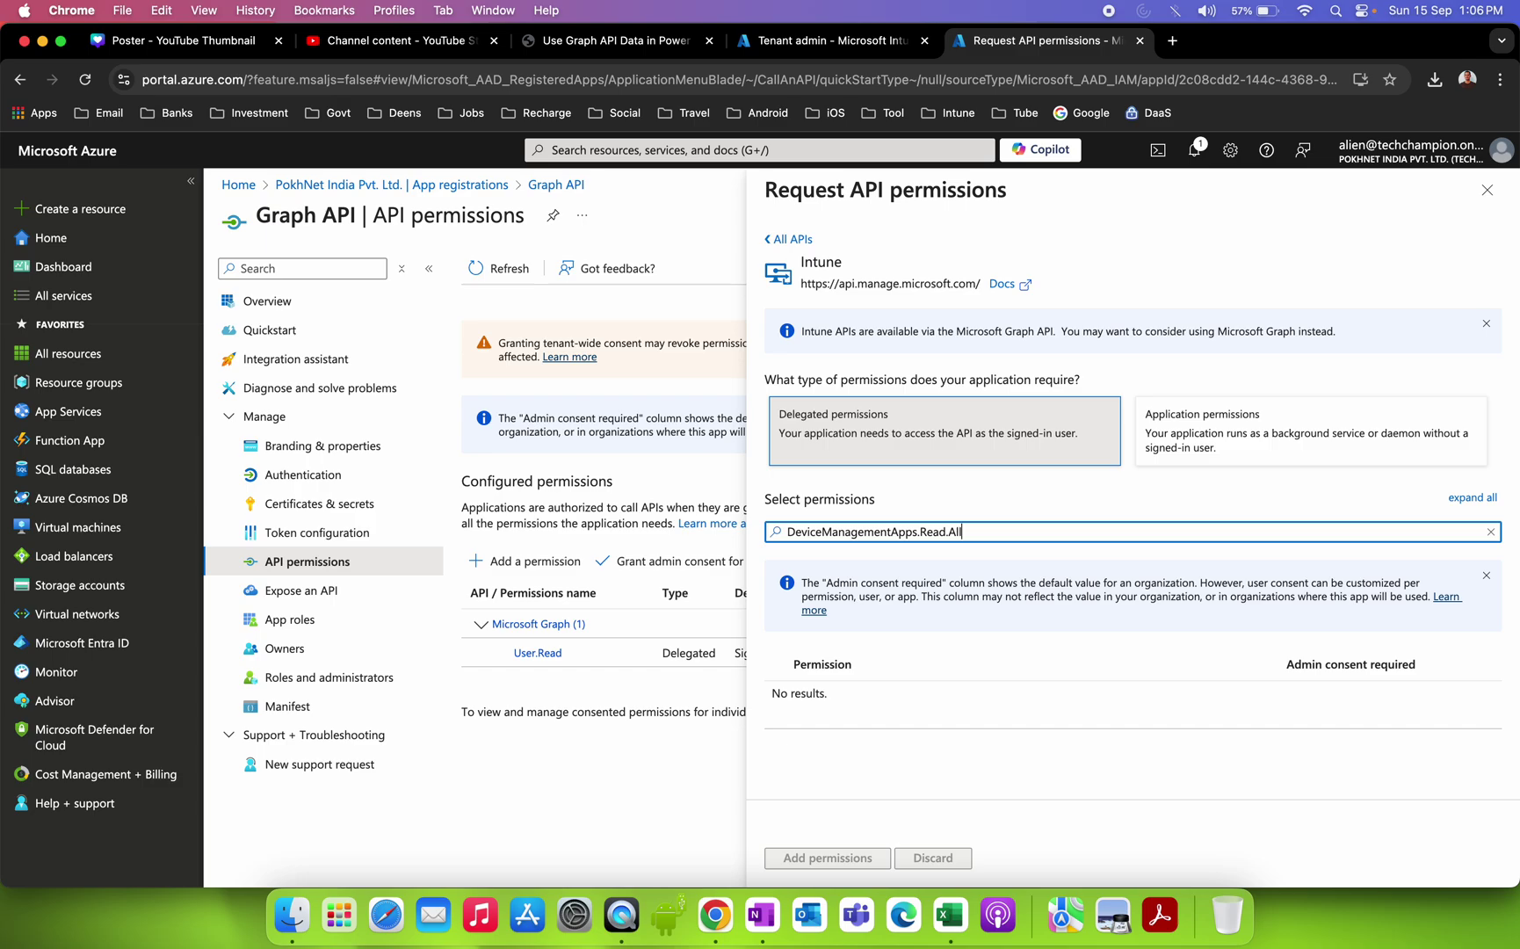
left_click_drag(939, 534, 743, 534)
left_click(925, 536)
left_click_drag(1000, 536, 788, 538)
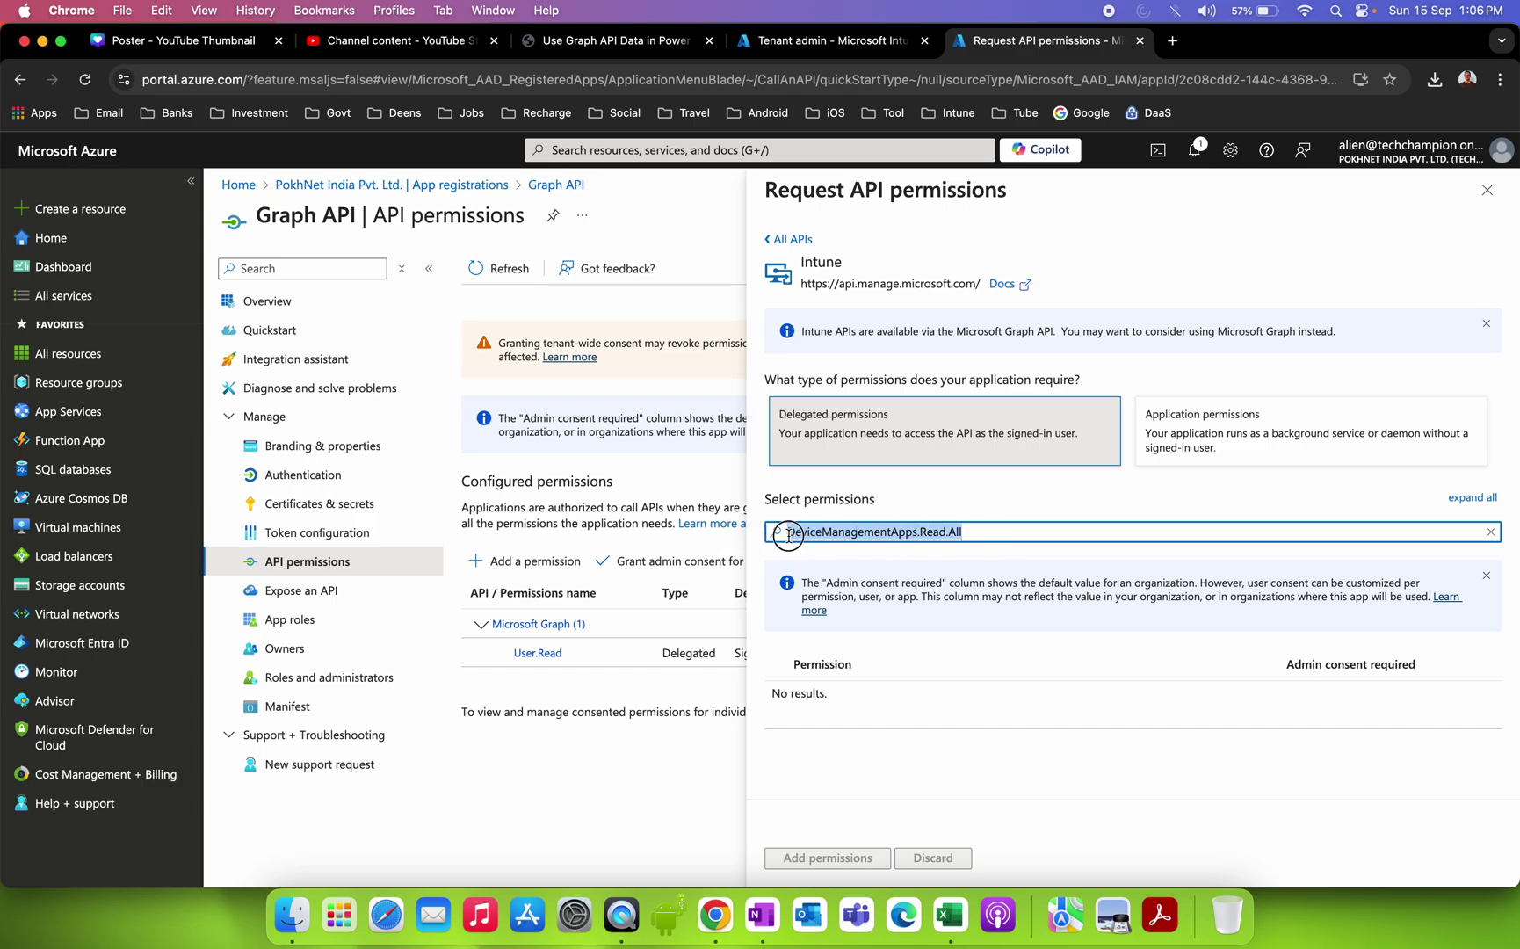
key("BackSpace")
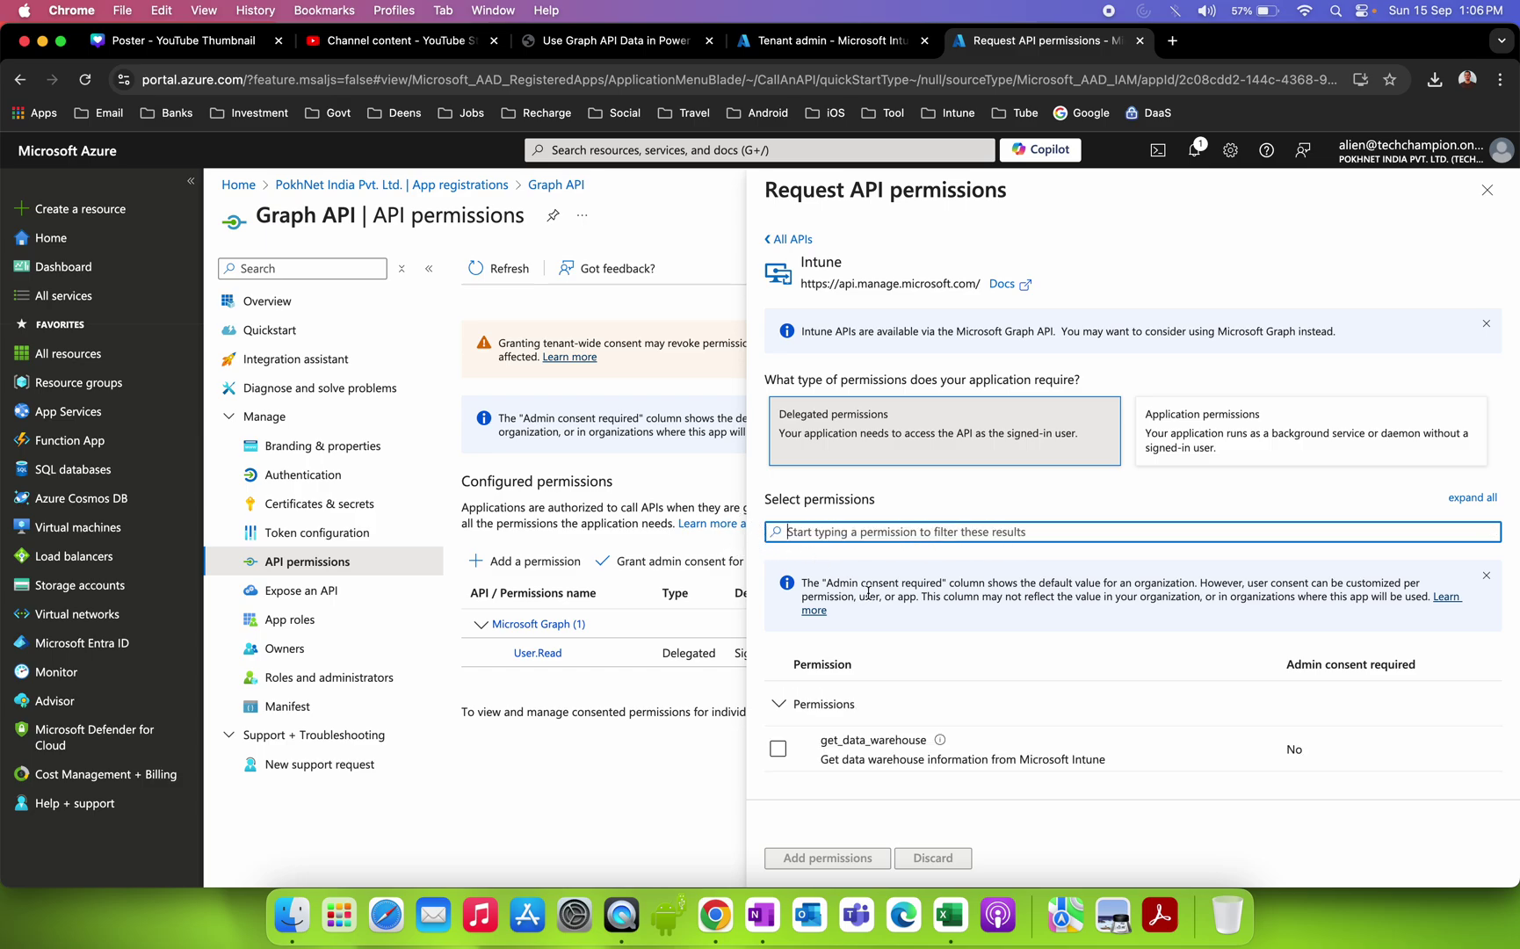
Set the Intune request back to application permissions and copy Directory.Read.All from the article's permission list.
left_click(1235, 441)
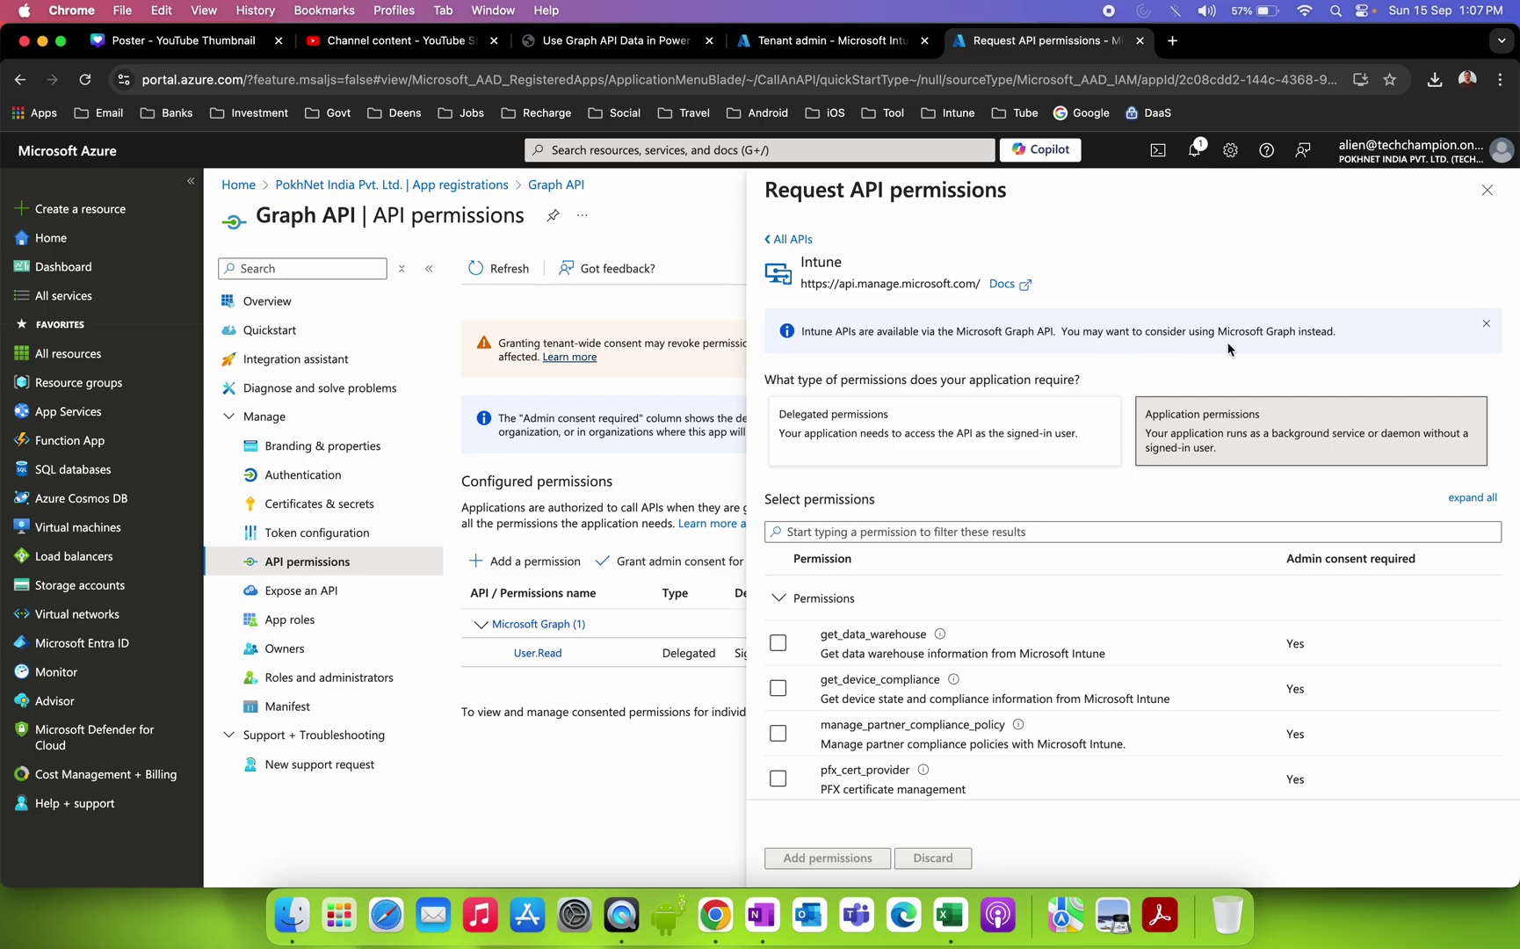
left_click(641, 42)
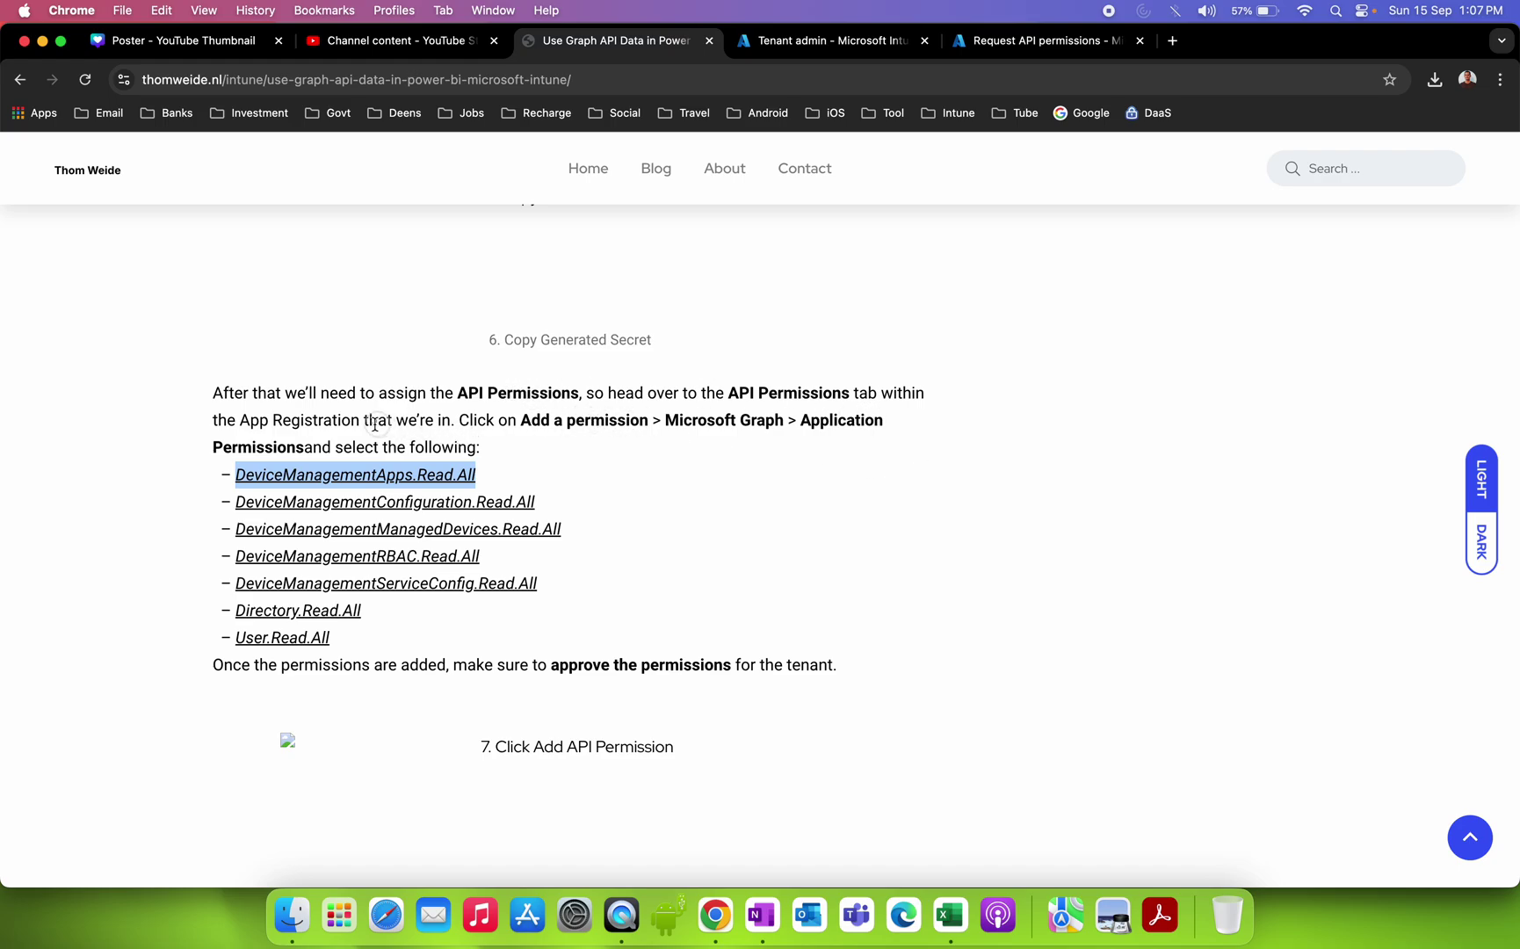
left_click_drag(367, 424, 652, 424)
left_click(663, 422)
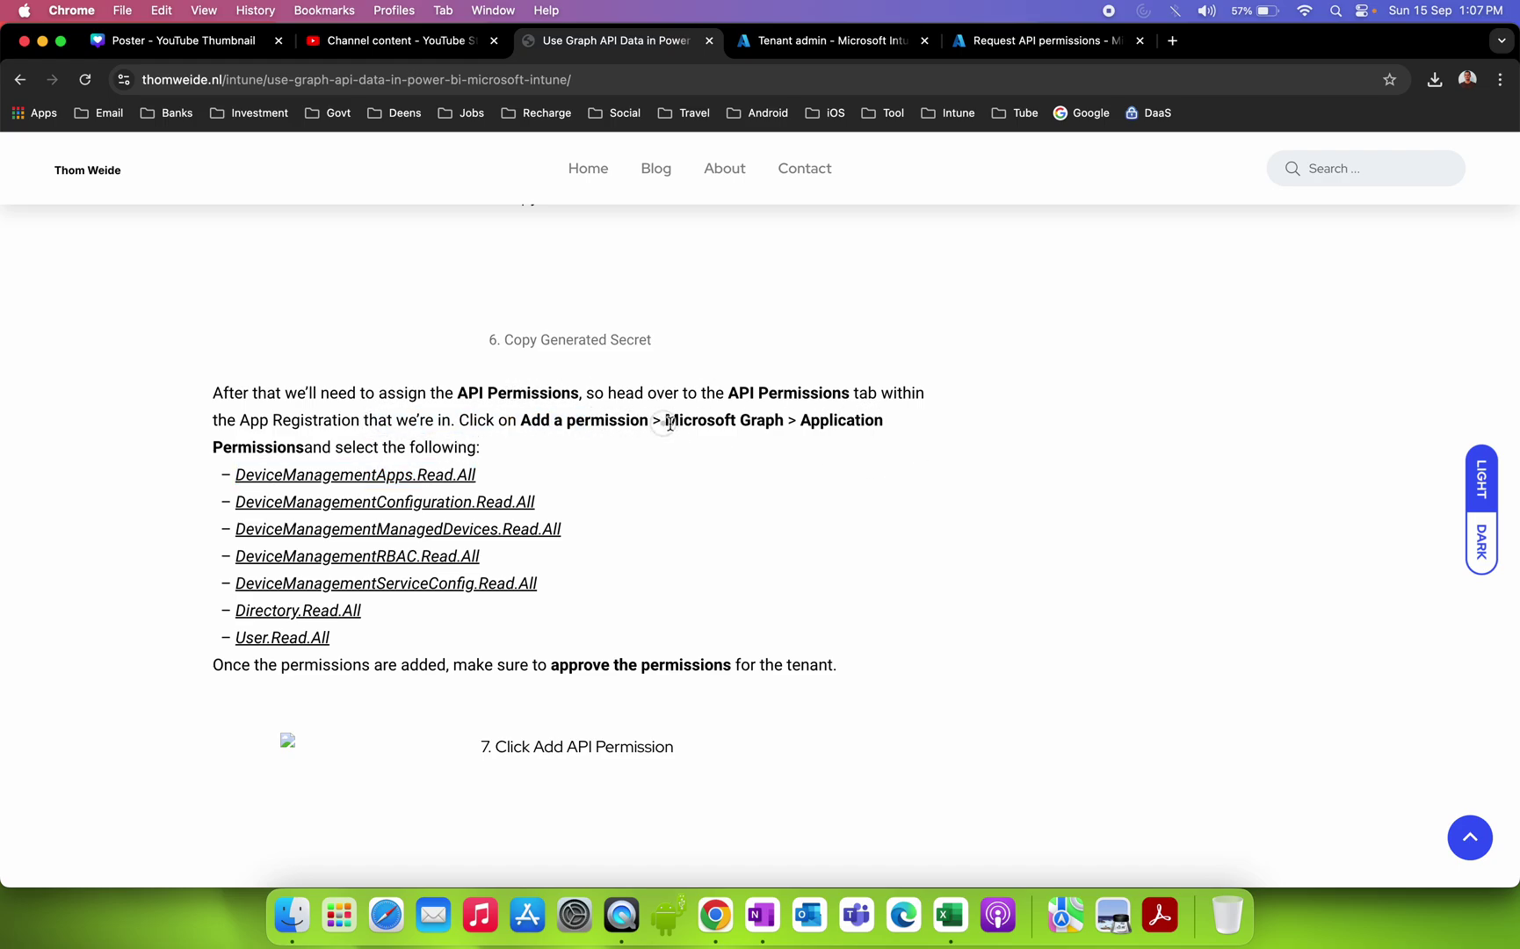
left_click_drag(364, 613, 236, 615)
key("super+c")
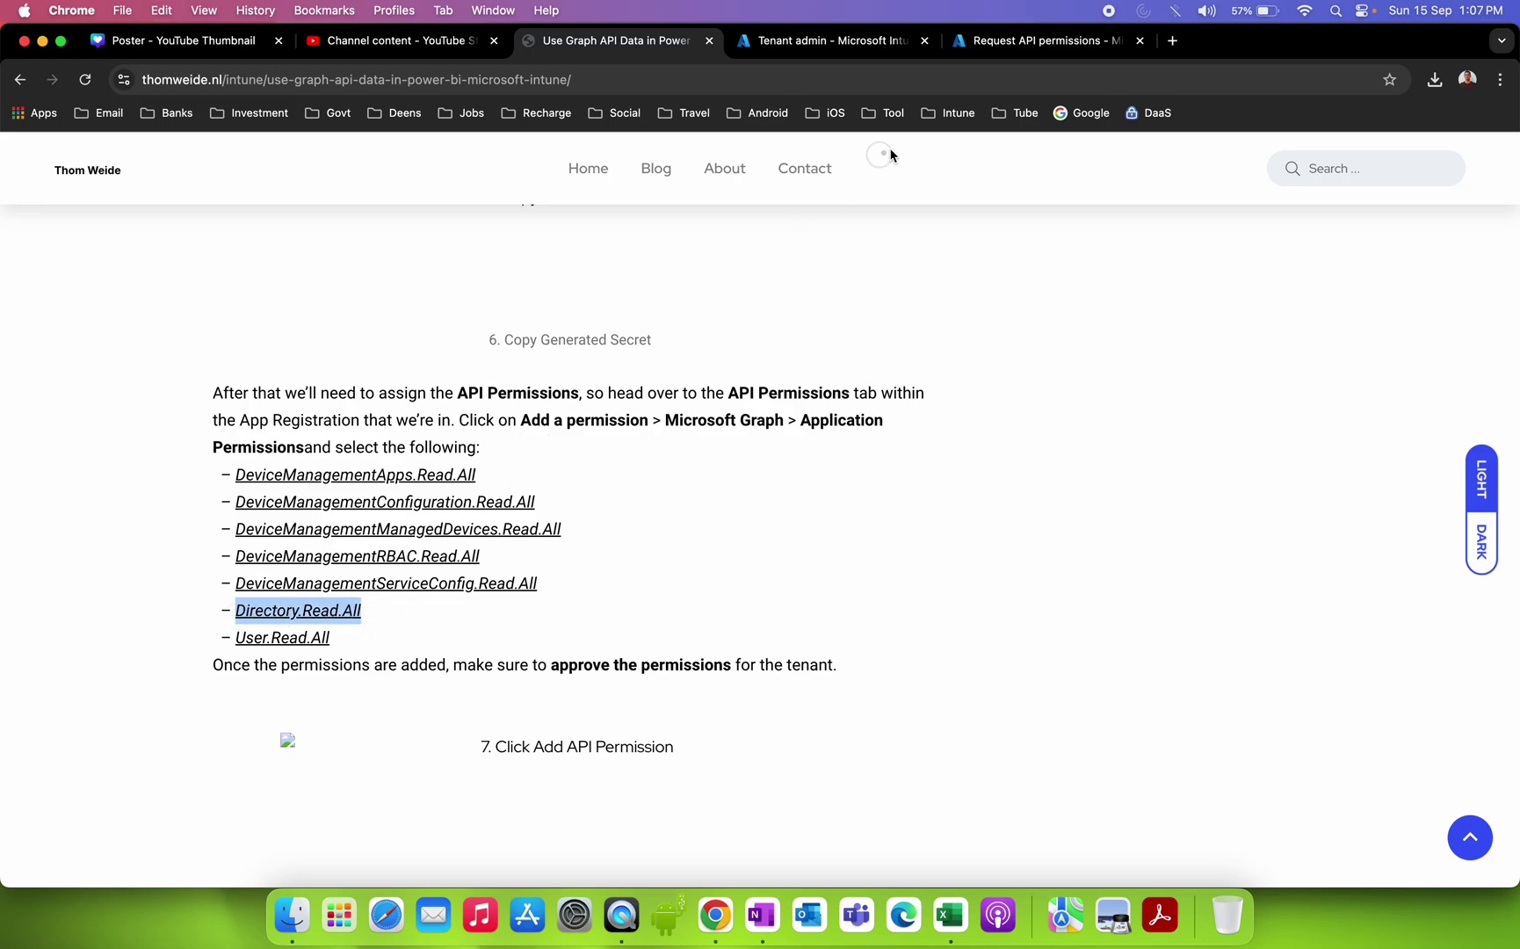
Search the Intune application permissions for Directory.Read.All, clear the filter and browse the available permissions.
left_click(1011, 41)
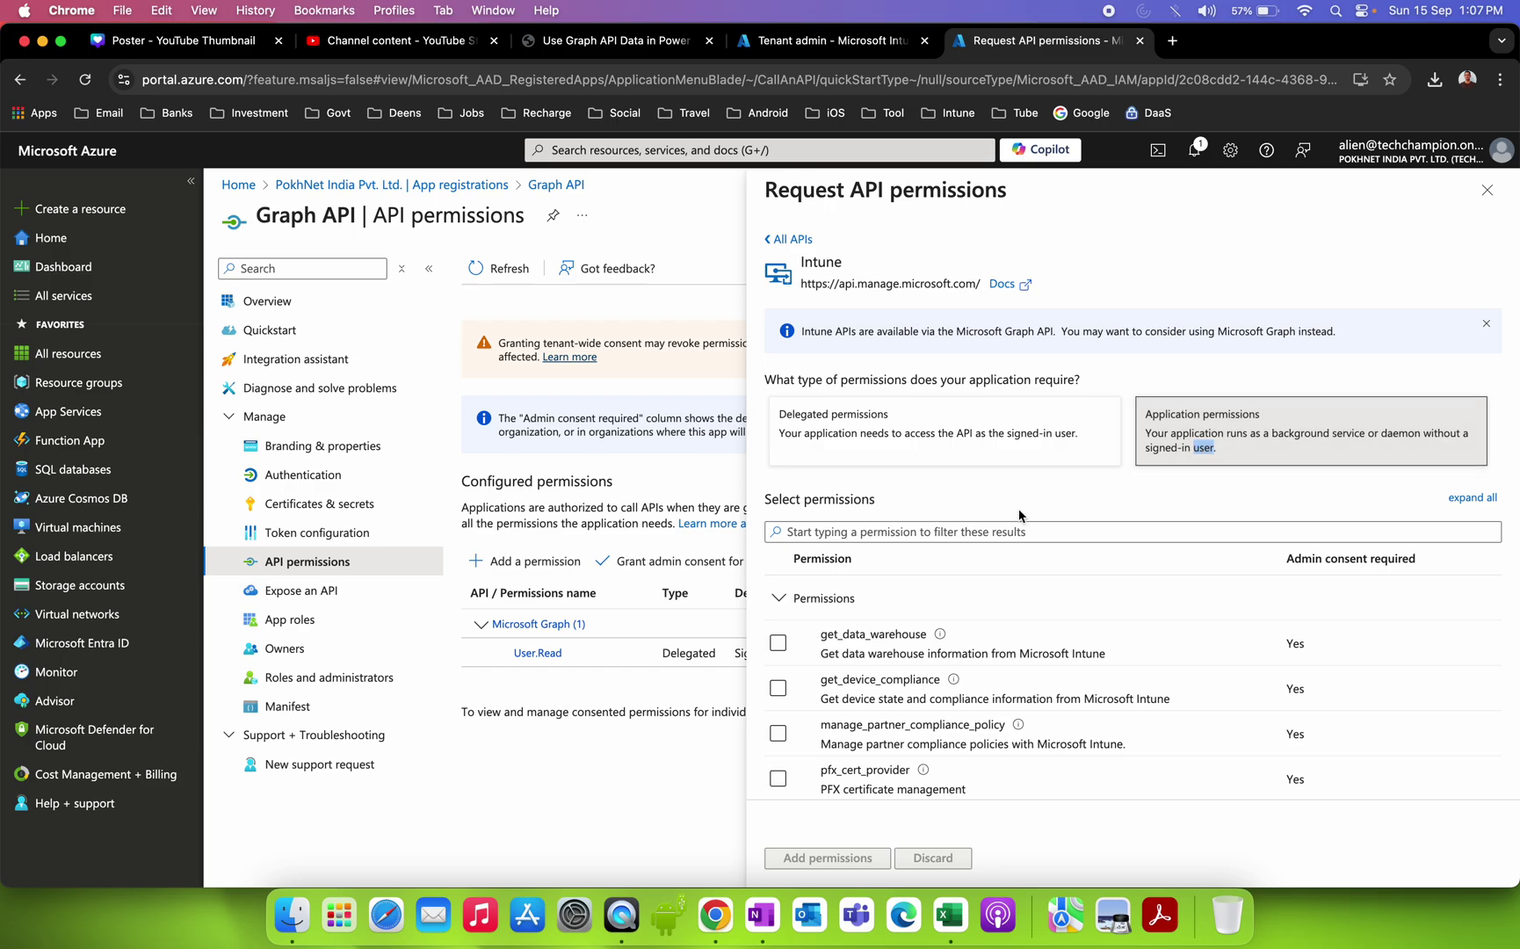
left_click(974, 530)
key("super+v")
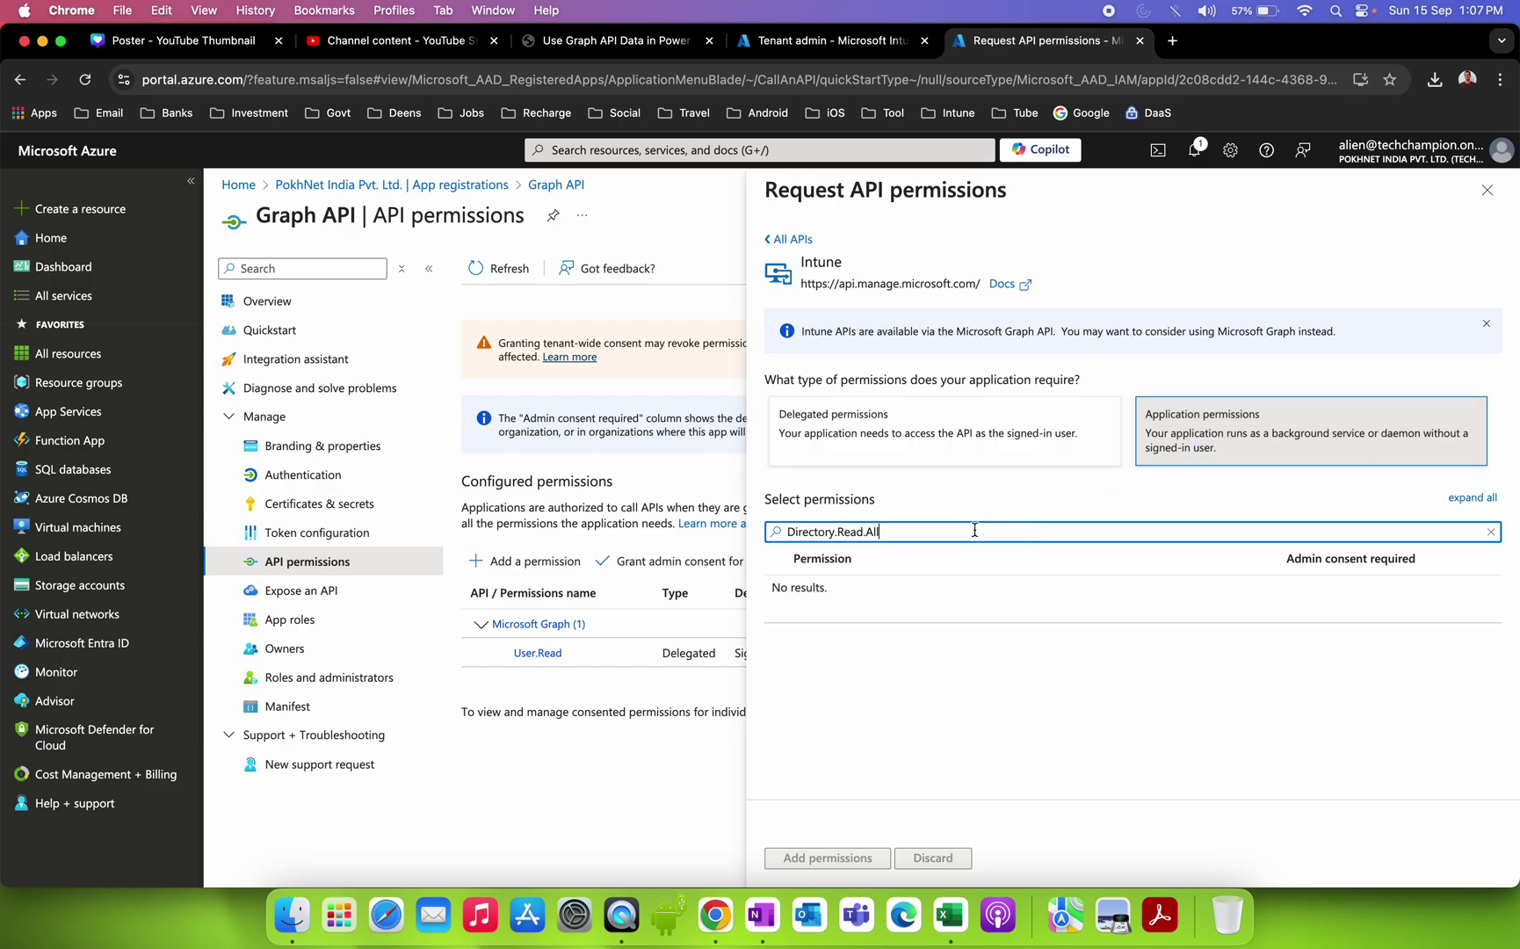
left_click_drag(914, 537, 746, 537)
key("BackSpace")
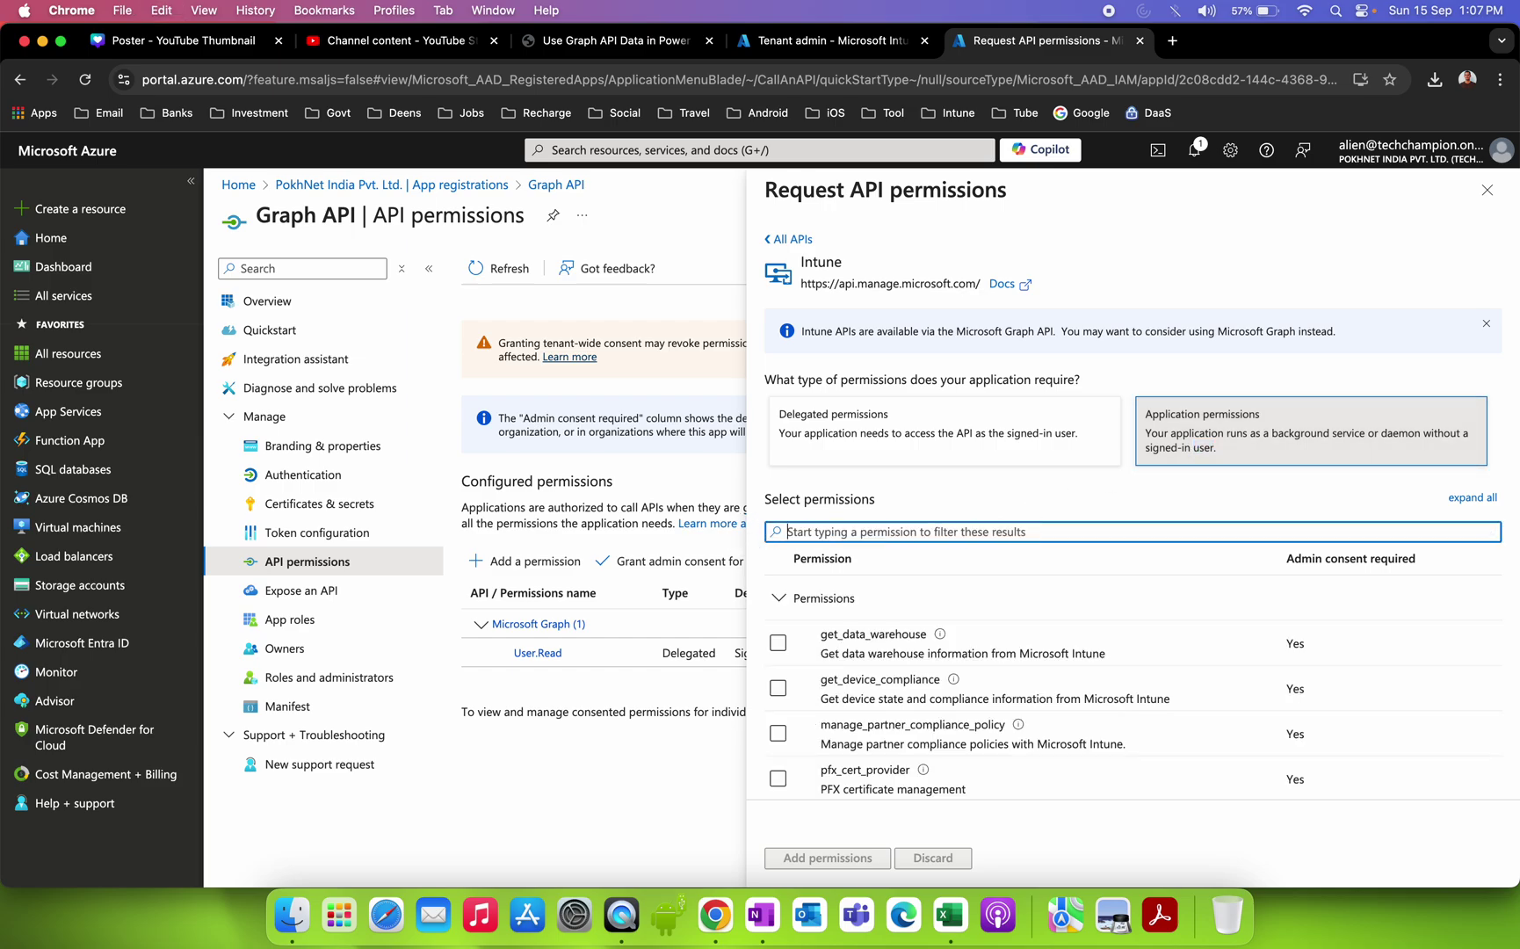
scroll(954, 578, "down", 5)
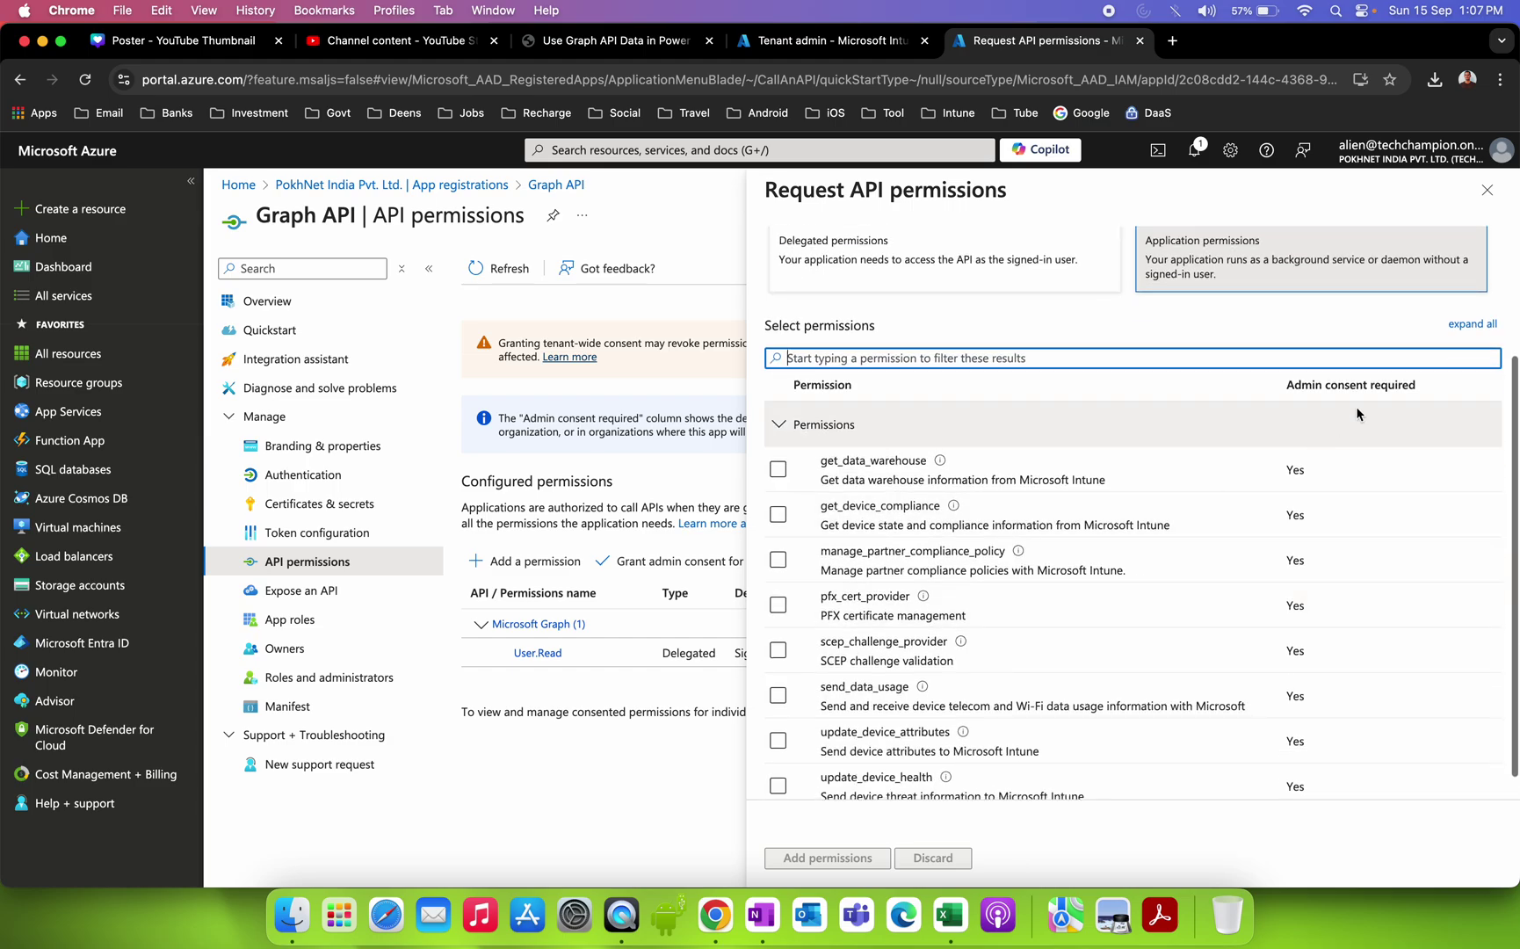
left_click(864, 354)
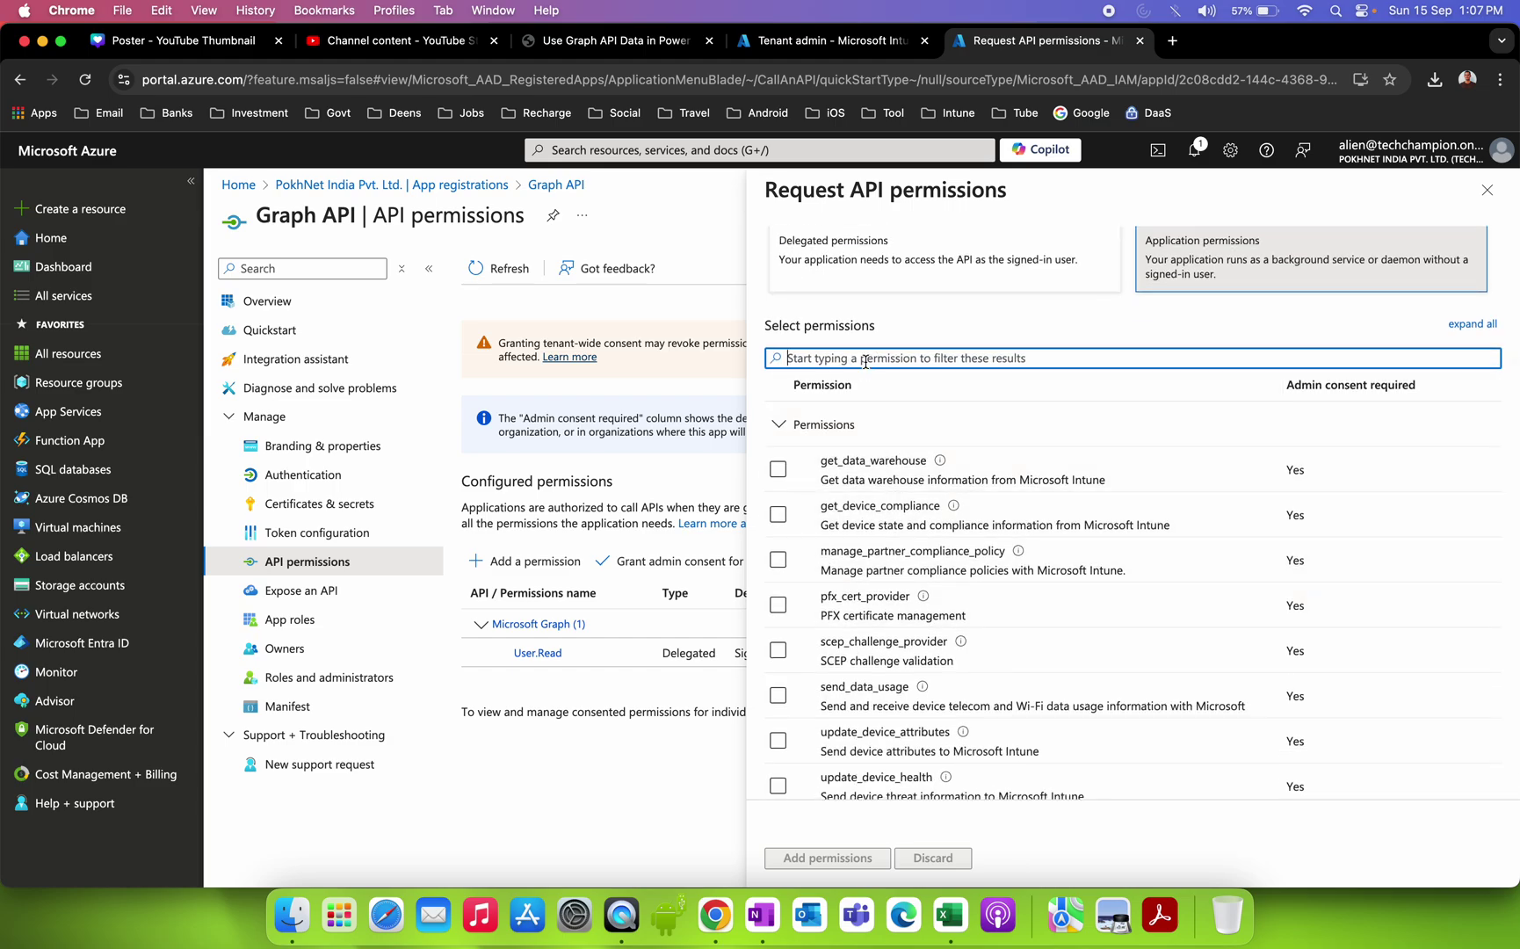
Search the Intune application permissions for user, close the request and recheck the article's instructions.
type("user")
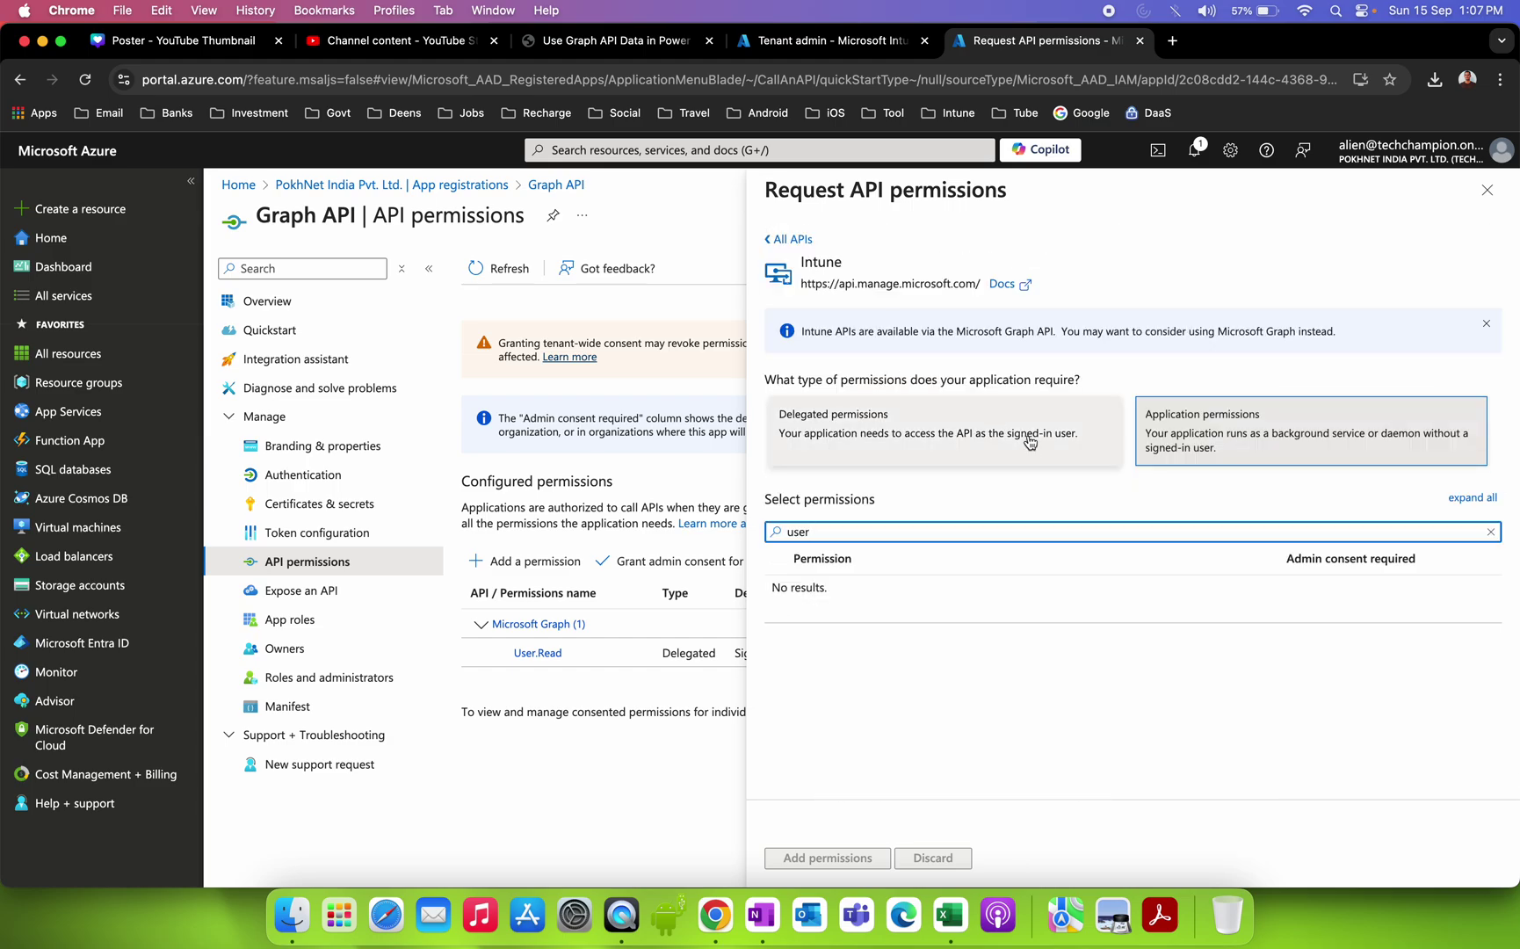
left_click(1487, 191)
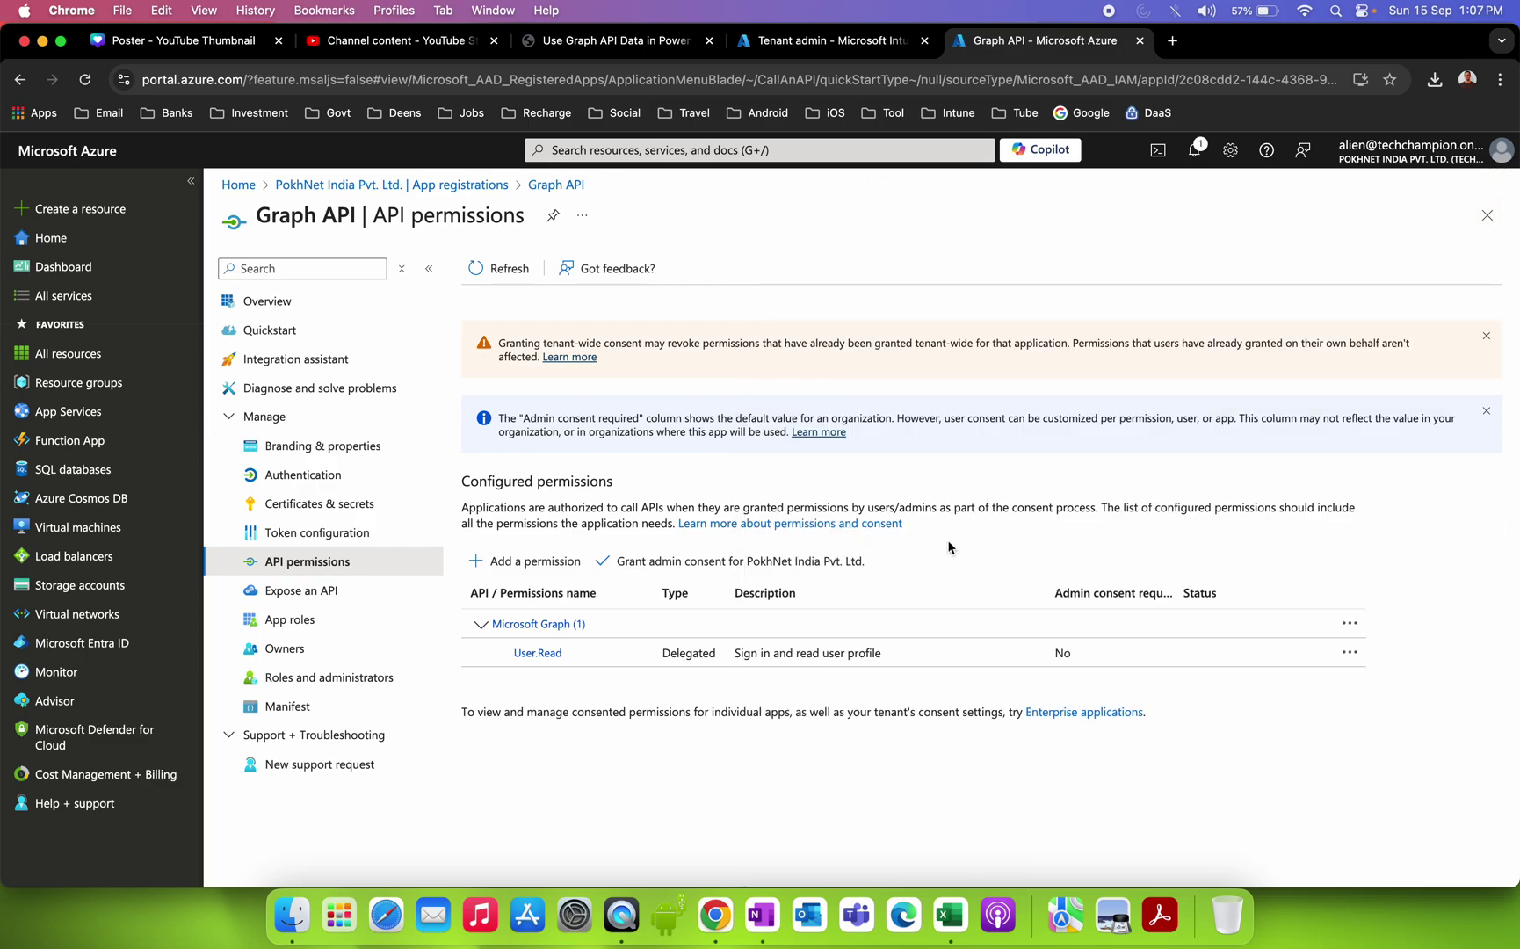
left_click(614, 46)
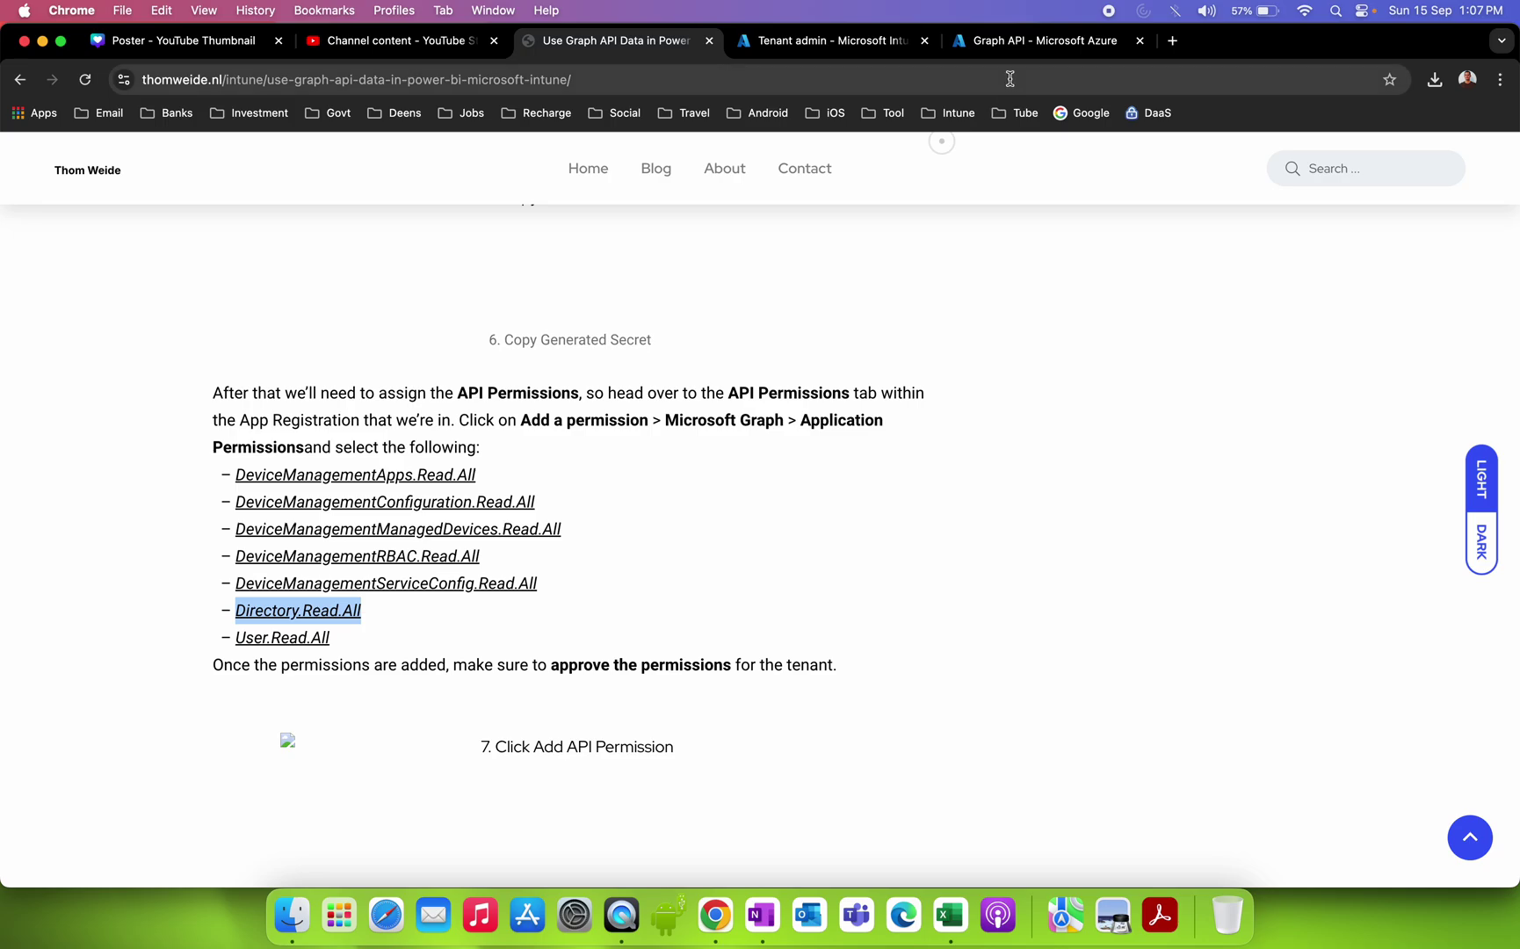
scroll(1095, 391, "up", 3)
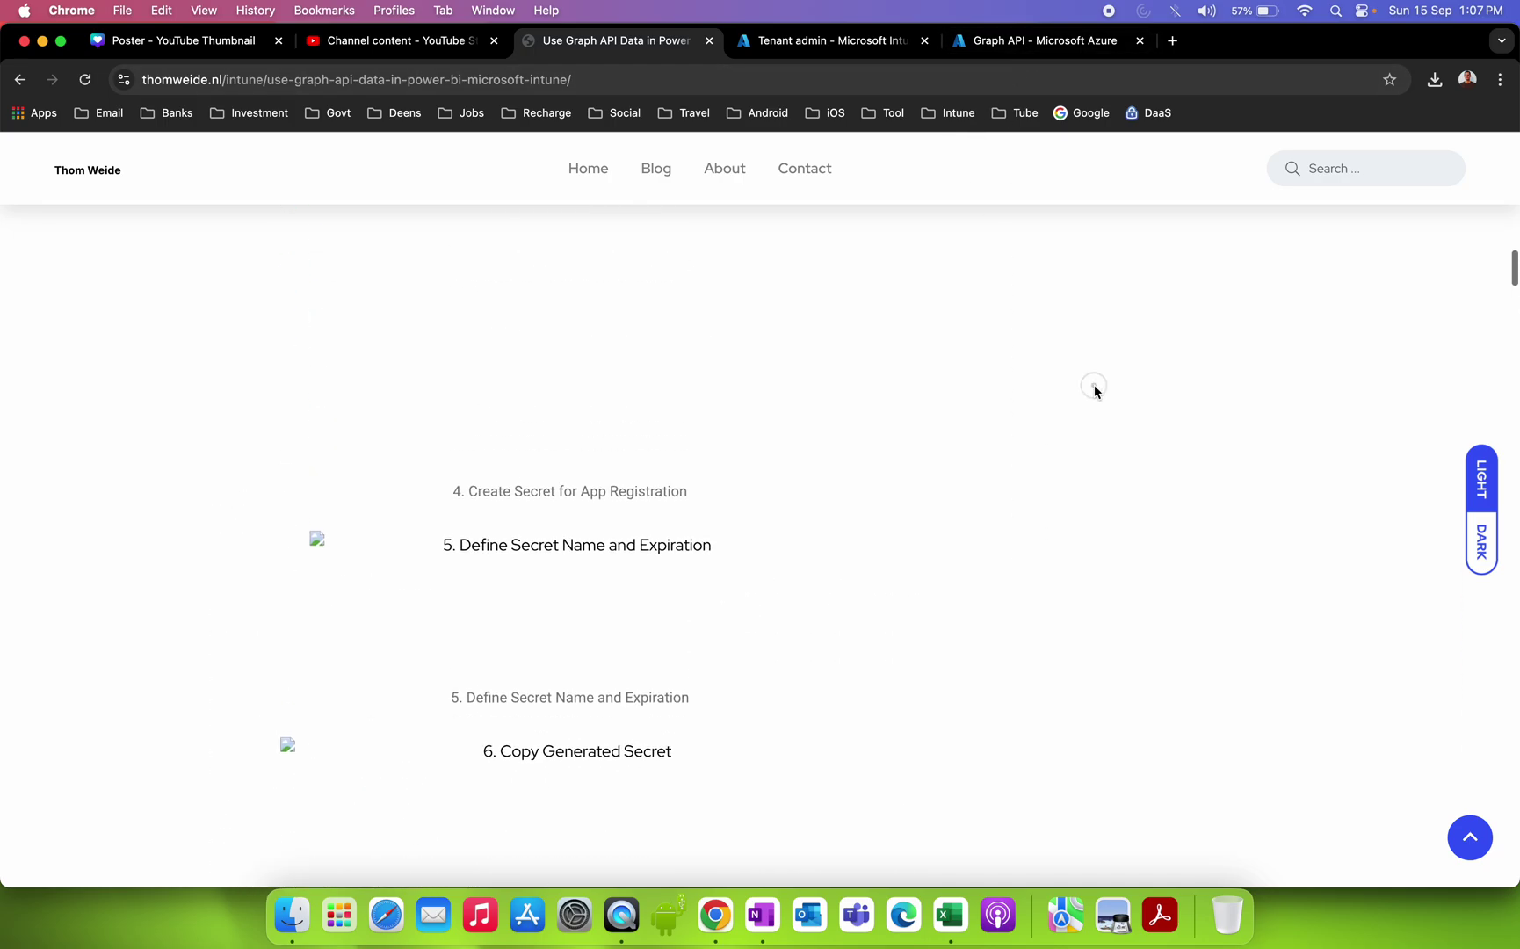
left_click(1030, 42)
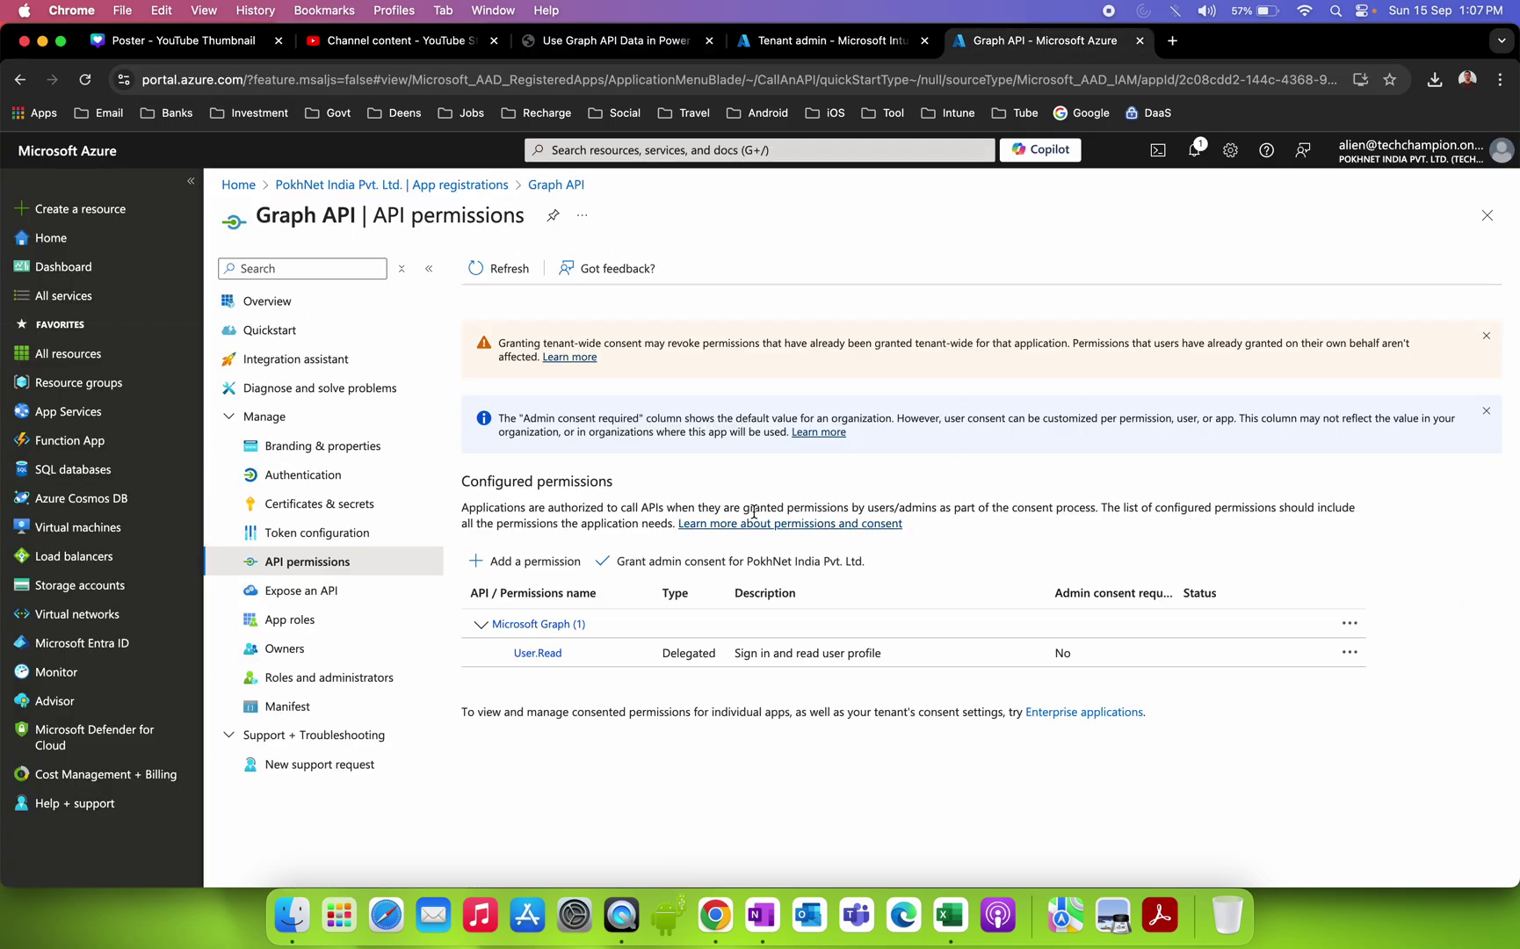
Start a new API permission request and look through the Microsoft, organization and own API lists.
left_click(566, 562)
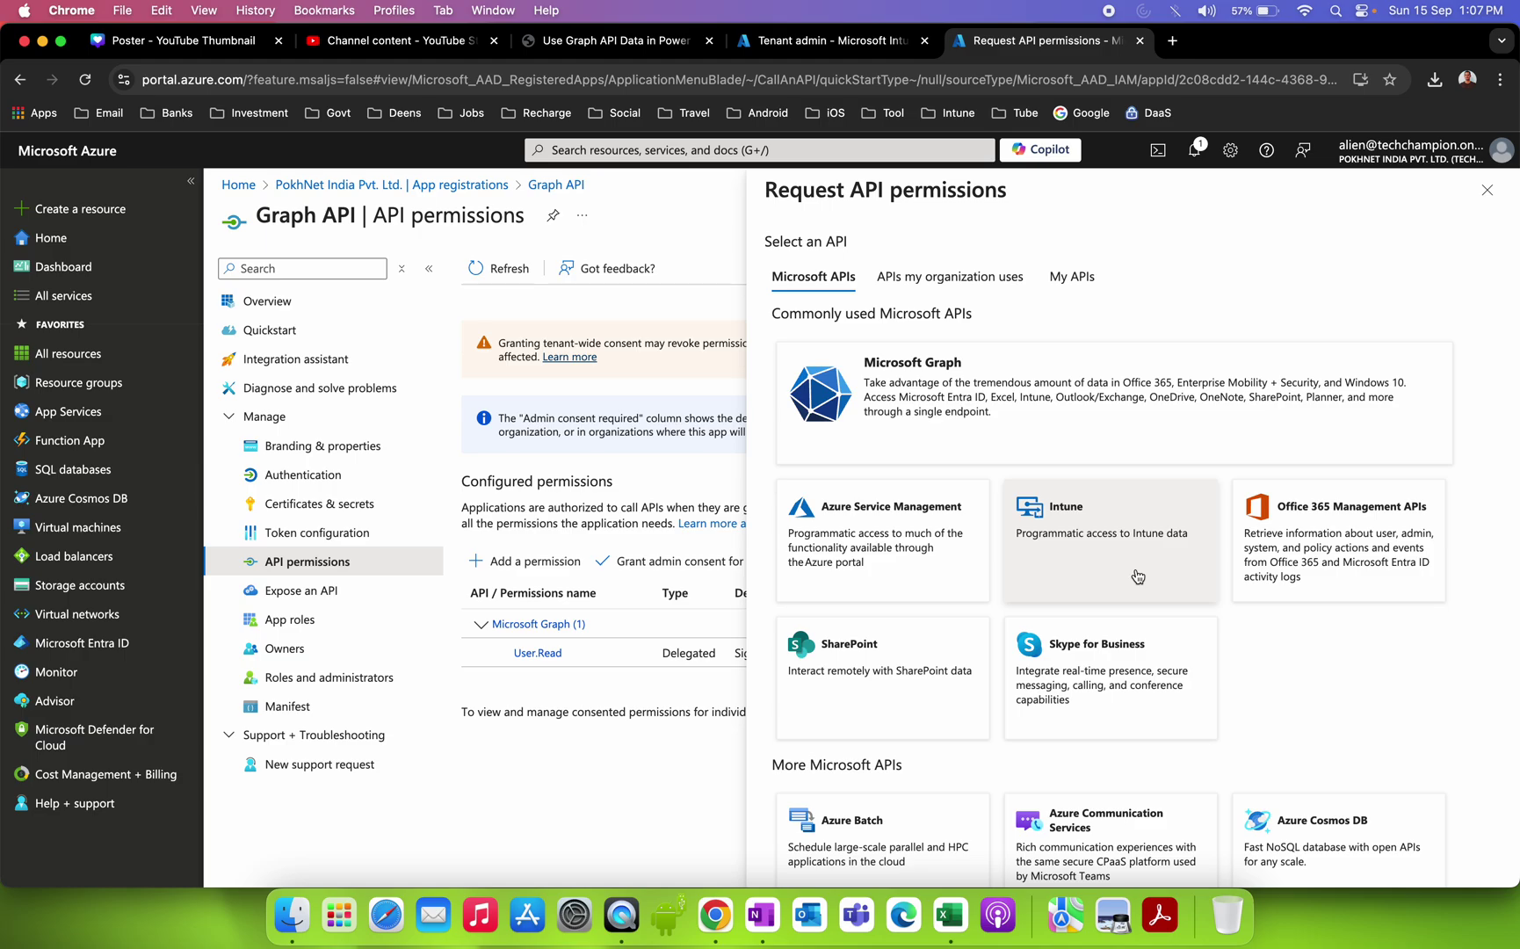
scroll(1137, 577, "down", 3)
scroll(1151, 545, "up", 3)
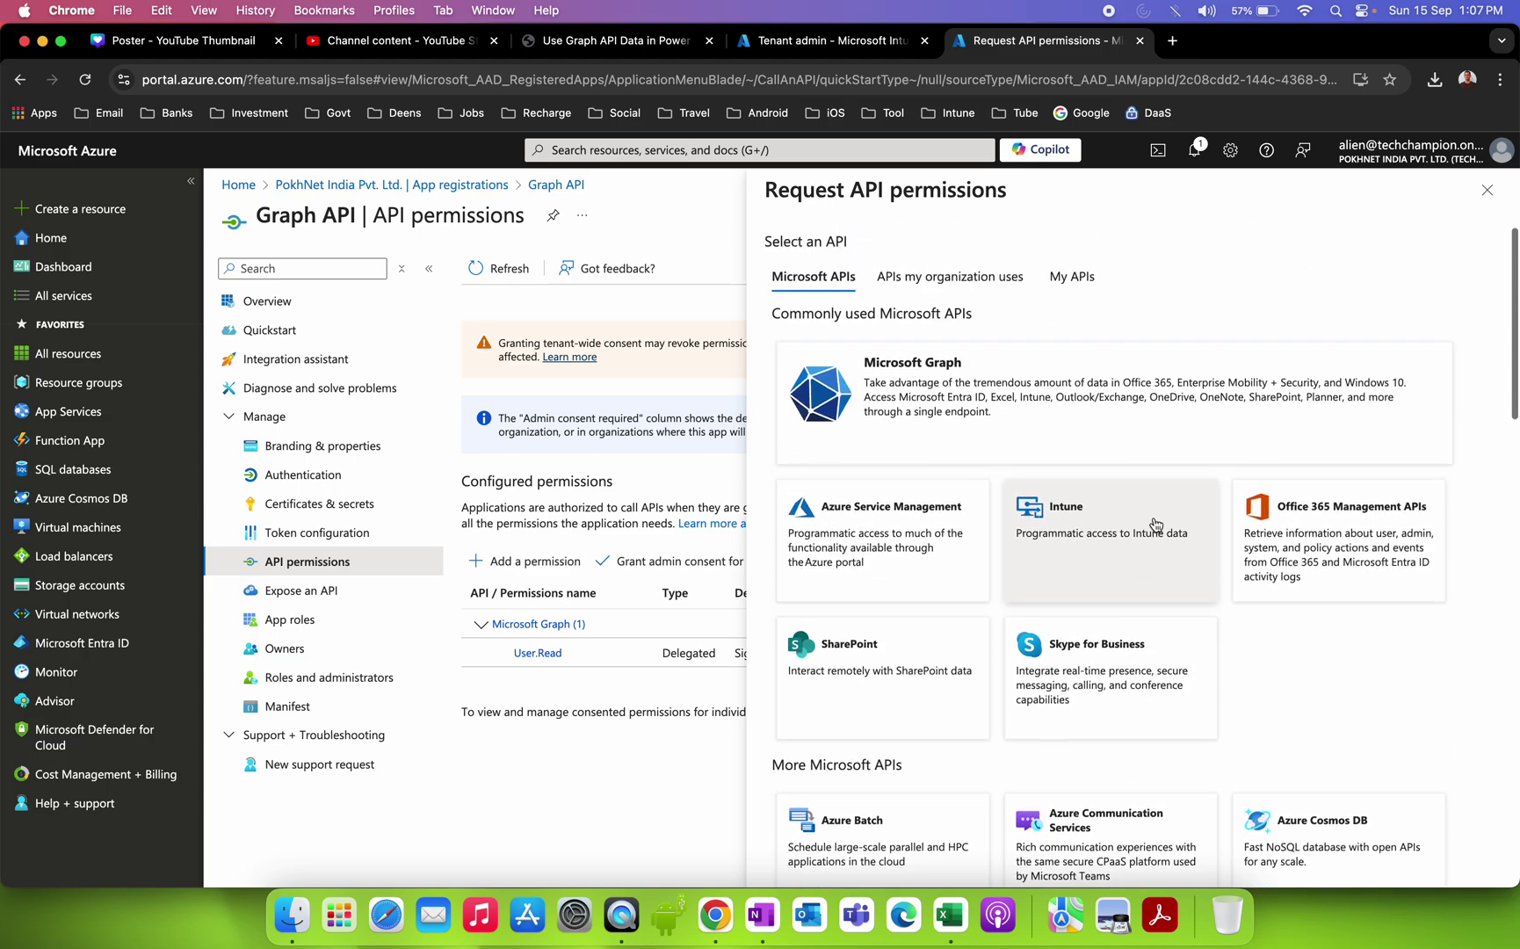
left_click(932, 278)
left_click(1065, 276)
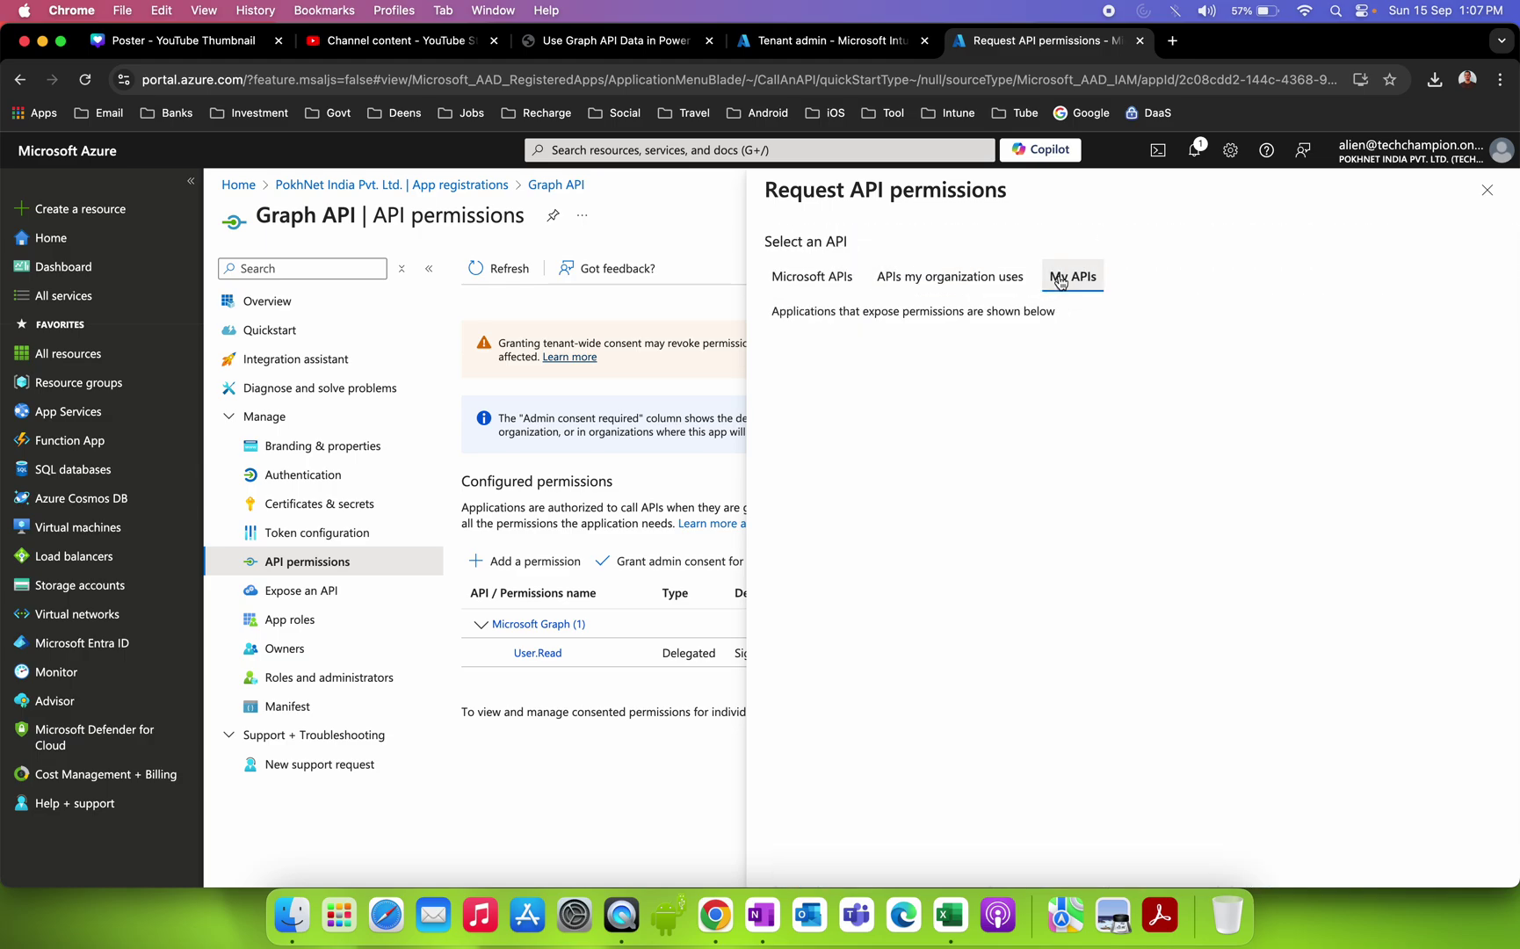
left_click(813, 276)
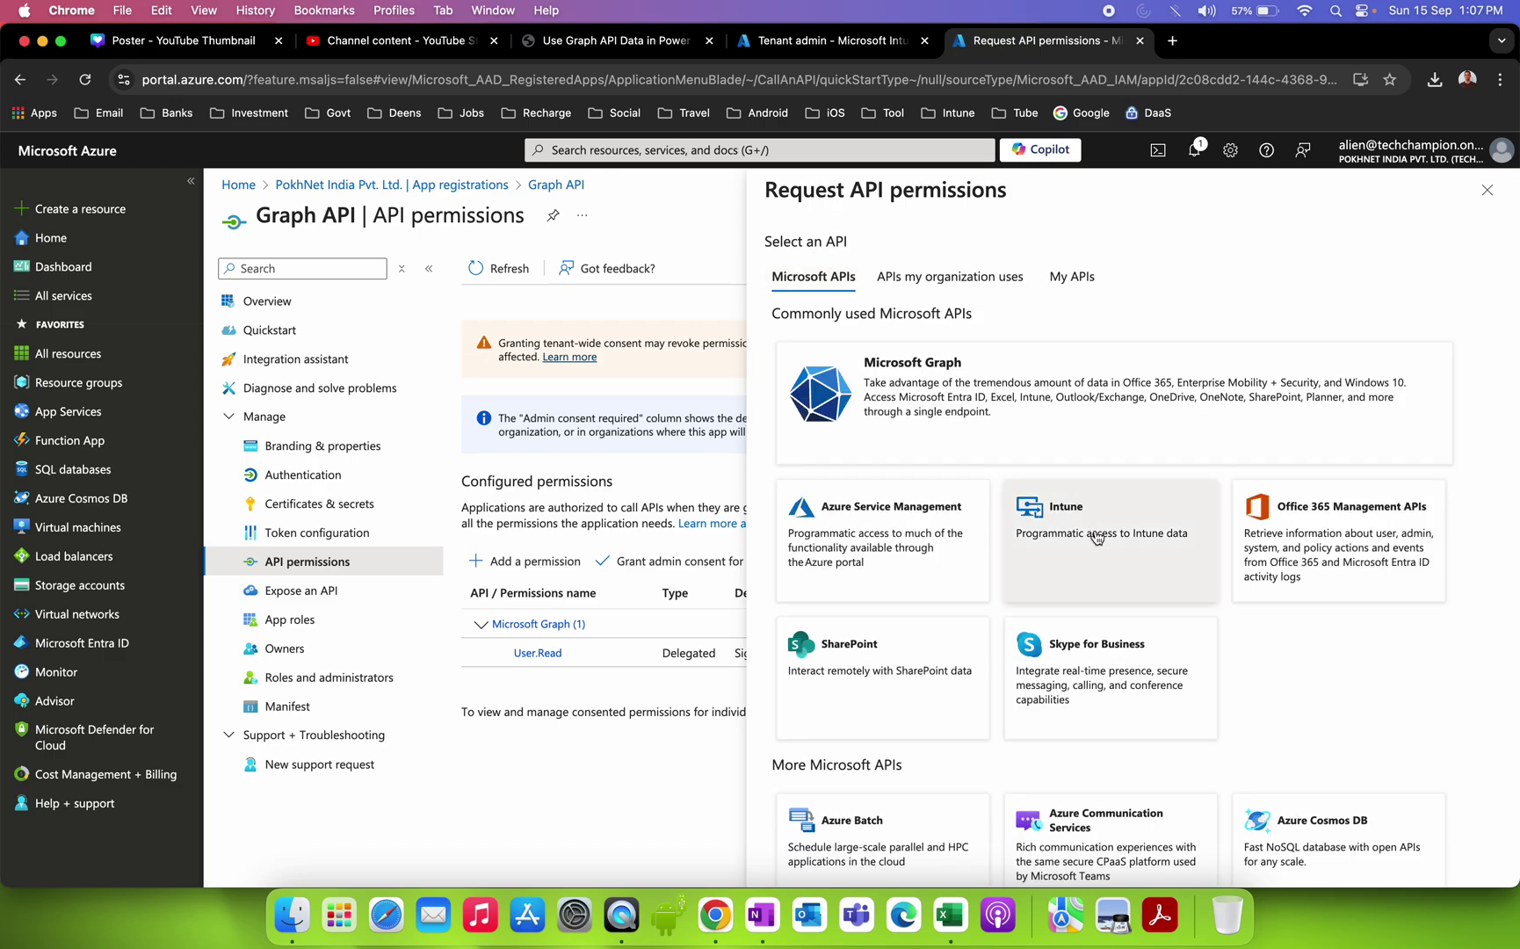
scroll(1160, 563, "down", 5)
scroll(1142, 544, "up", 5)
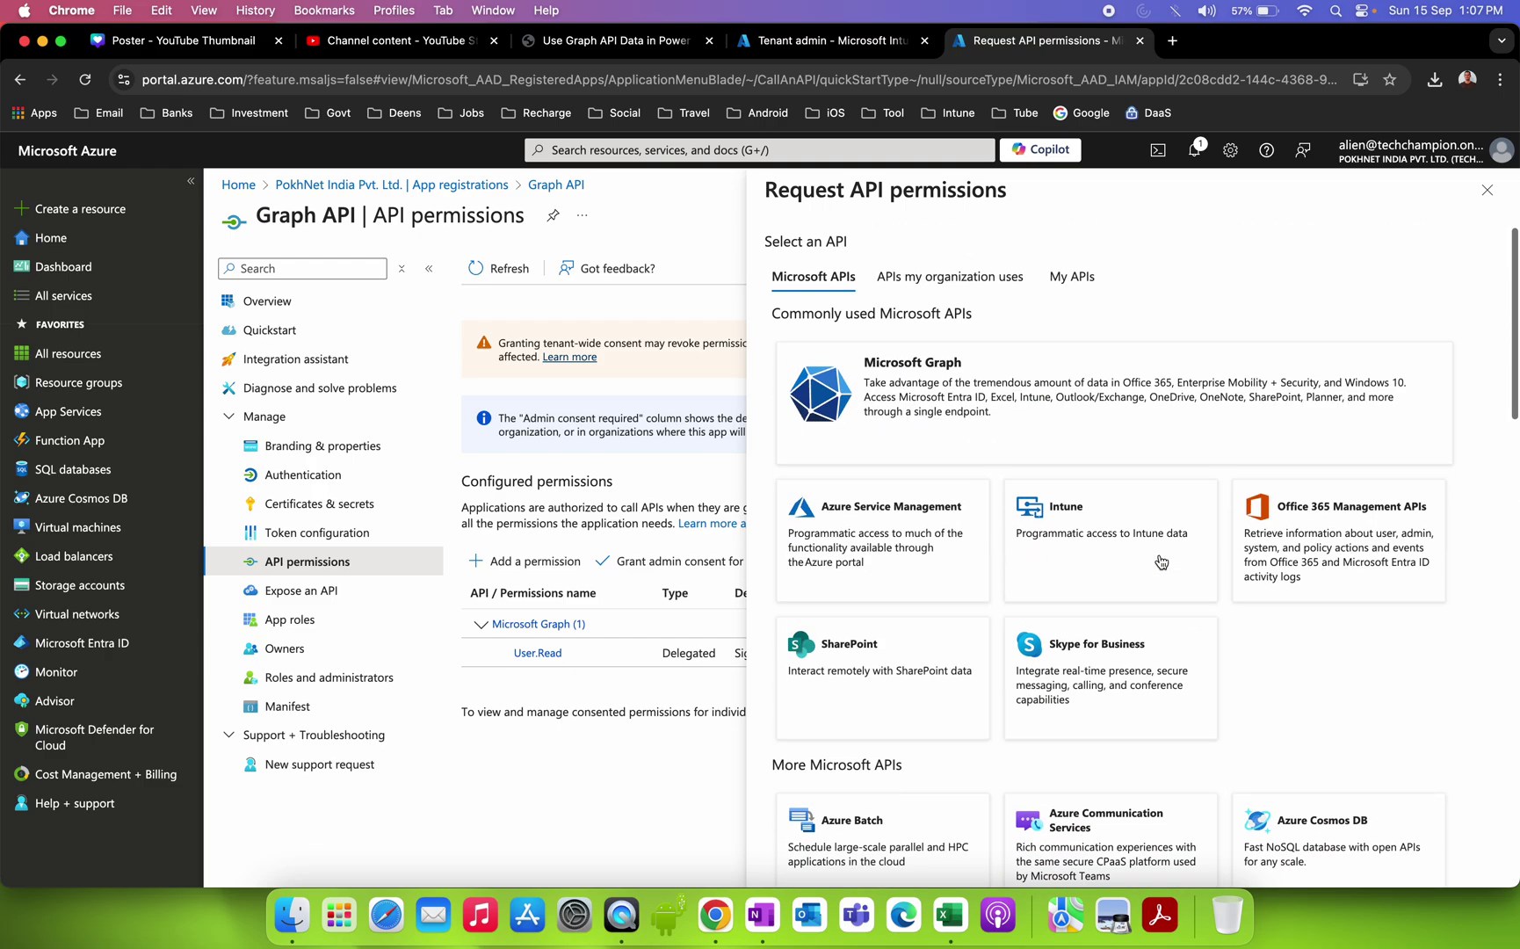
Choose Microsoft Graph with application permissions and search its permissions for Directory.Read.All.
left_click(1028, 395)
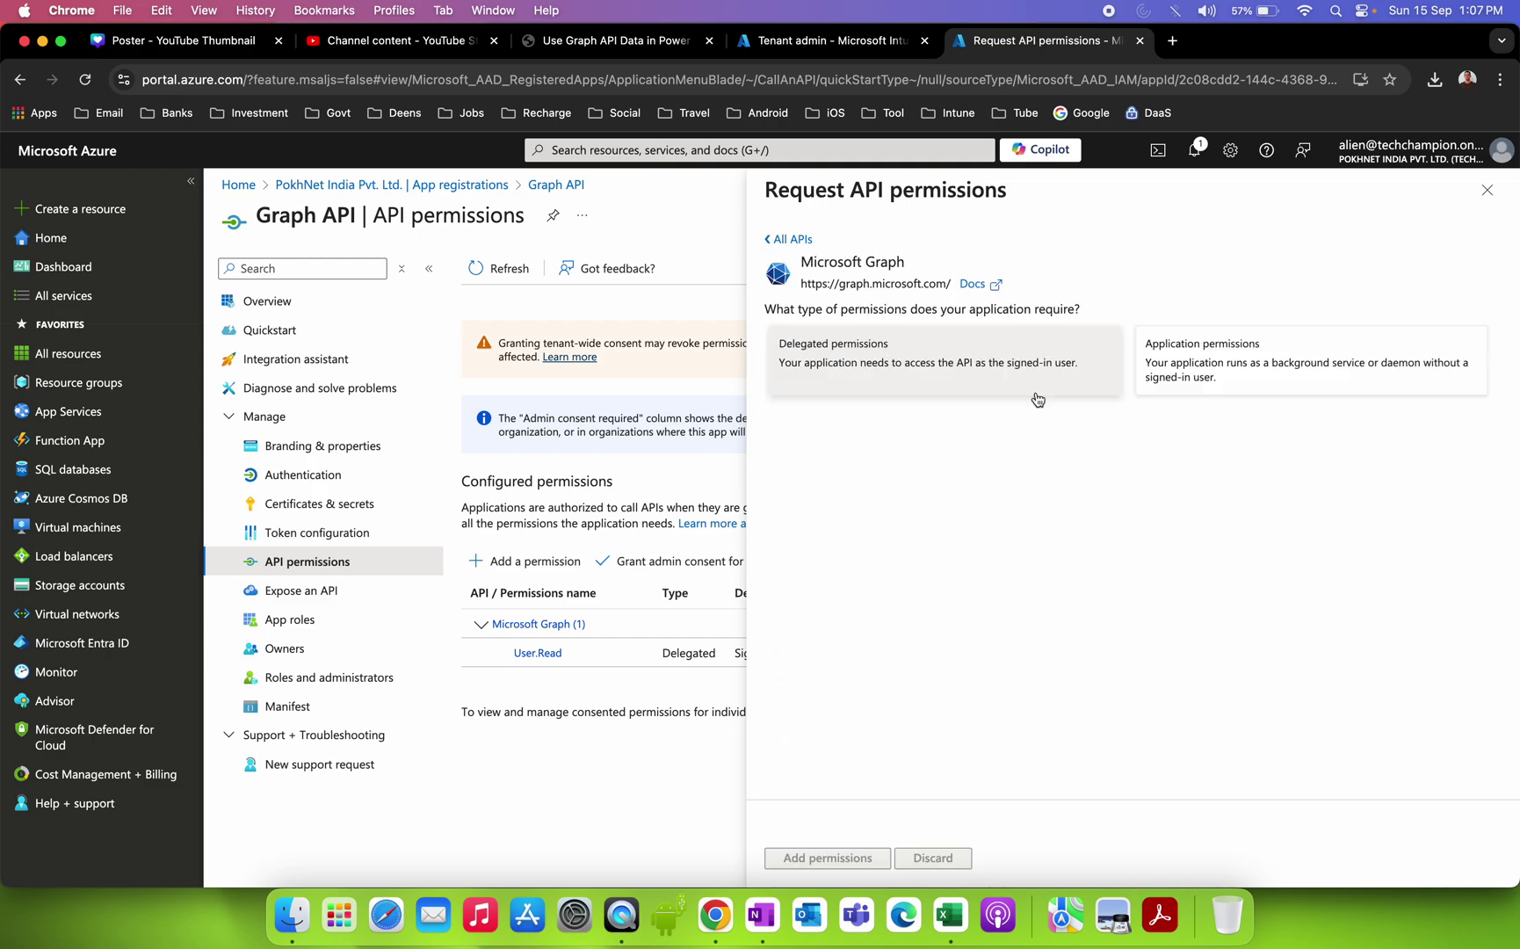
left_click(1197, 378)
left_click(971, 466)
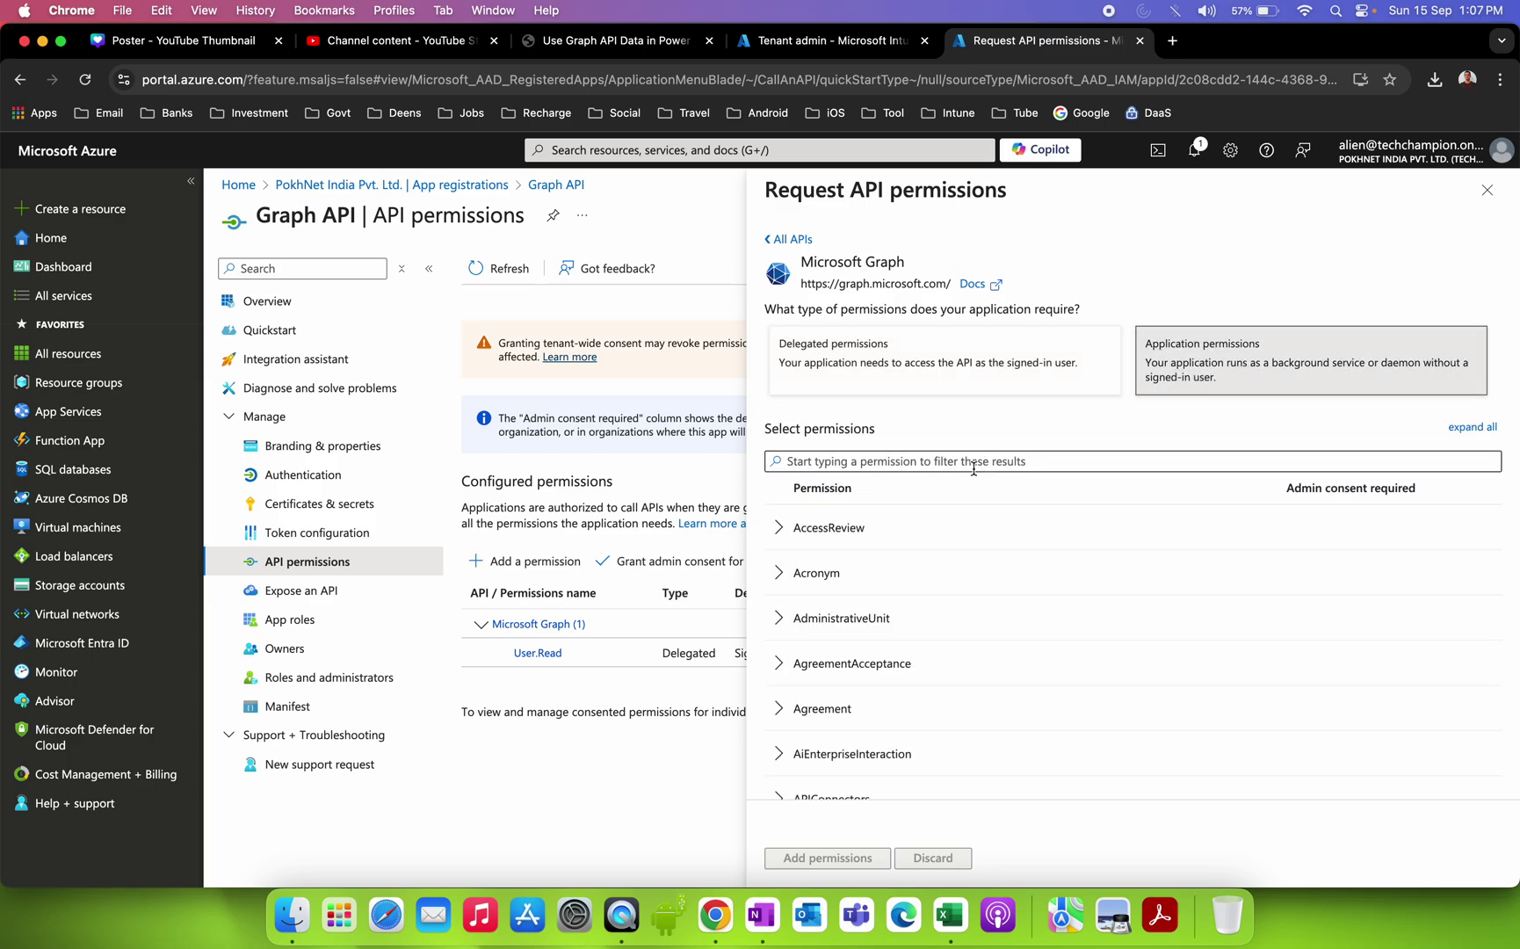
type("Directory.Read.All")
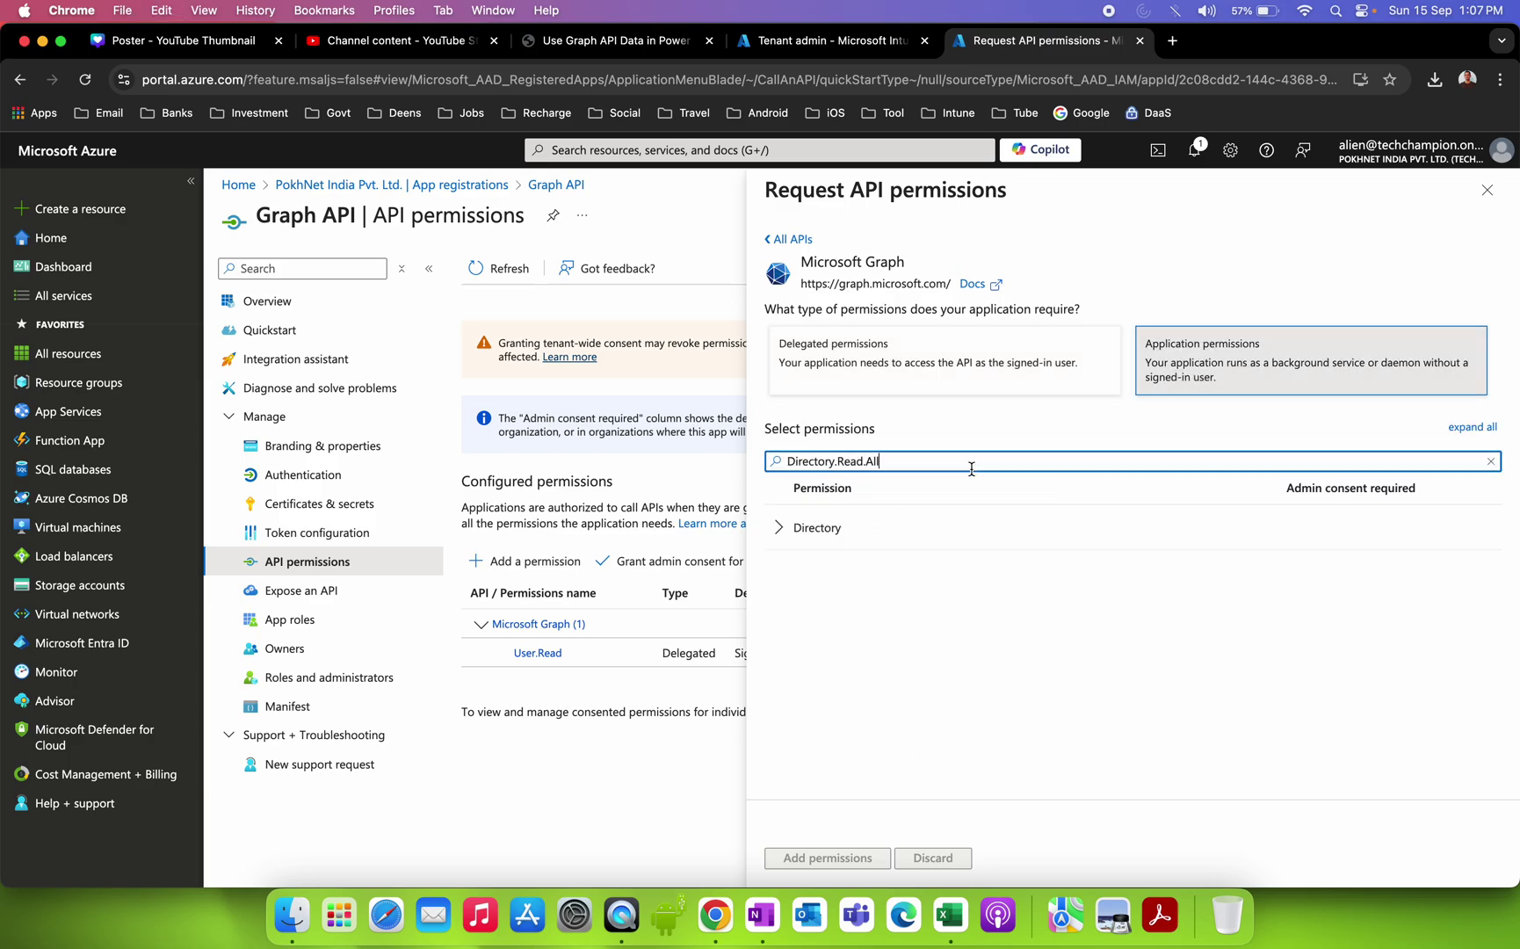
Return to the article's permission list and copy DeviceManagementApps.Read.All.
left_click(615, 42)
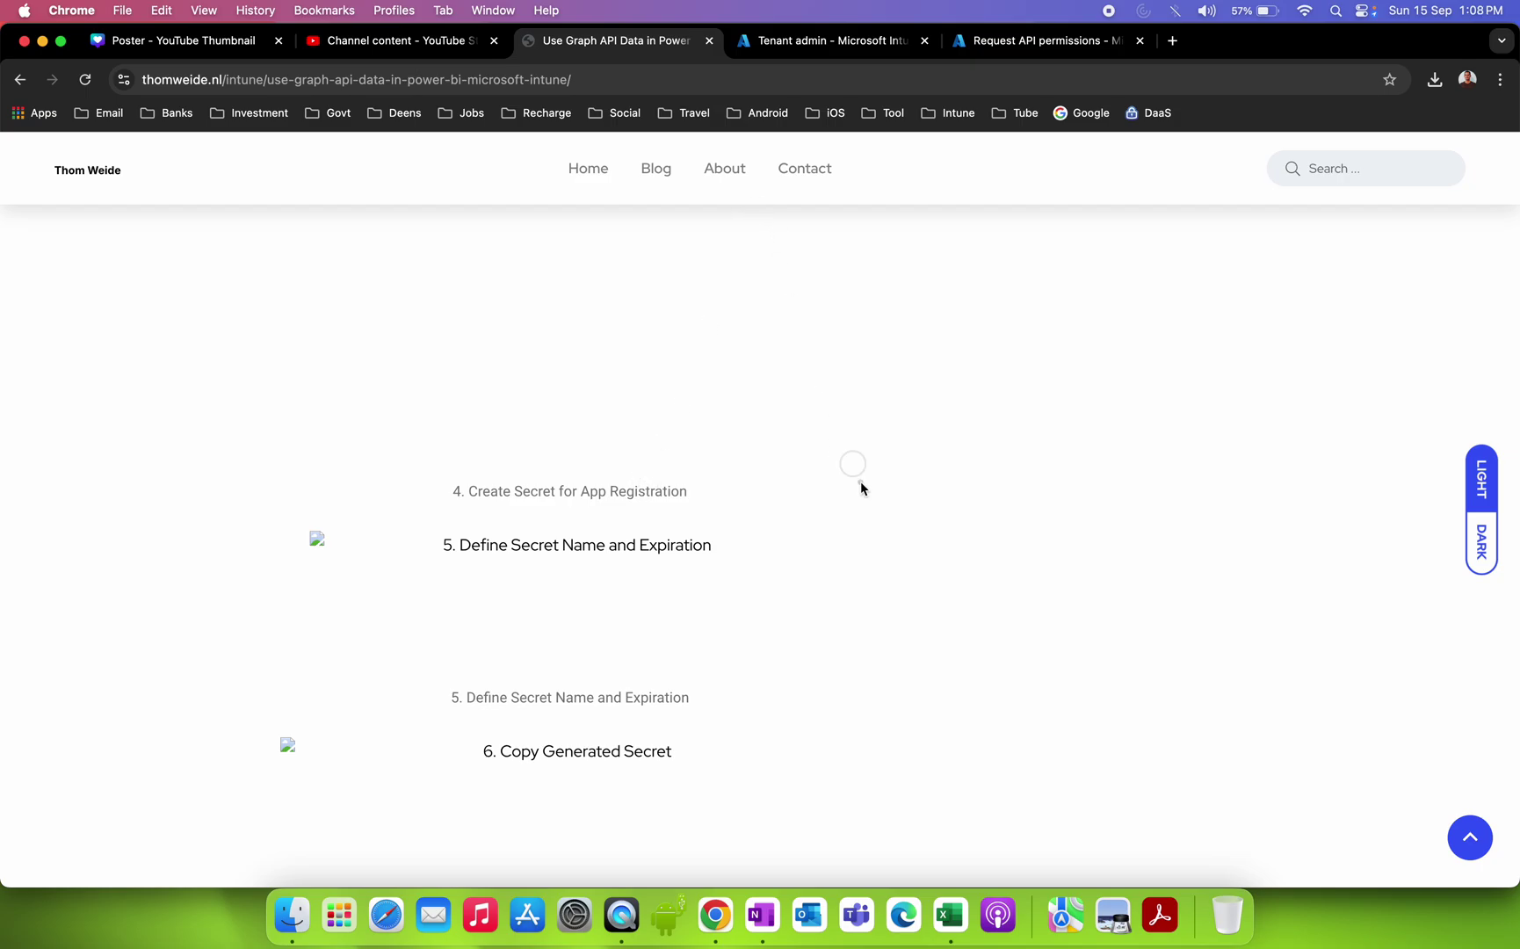
scroll(860, 480, "up", 10)
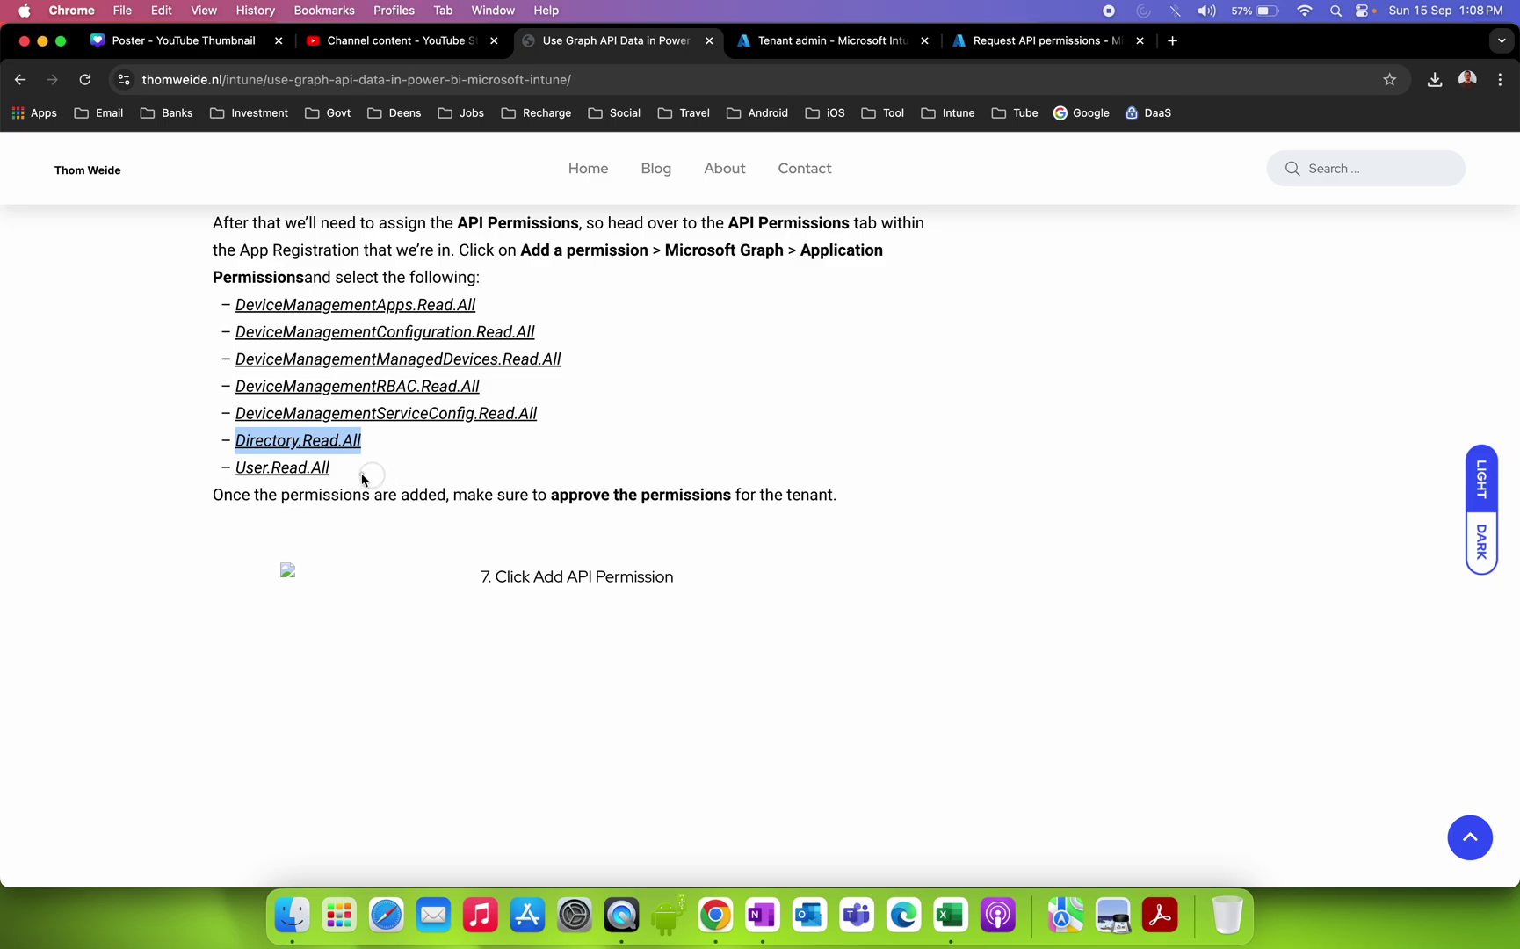
left_click_drag(333, 469, 245, 469)
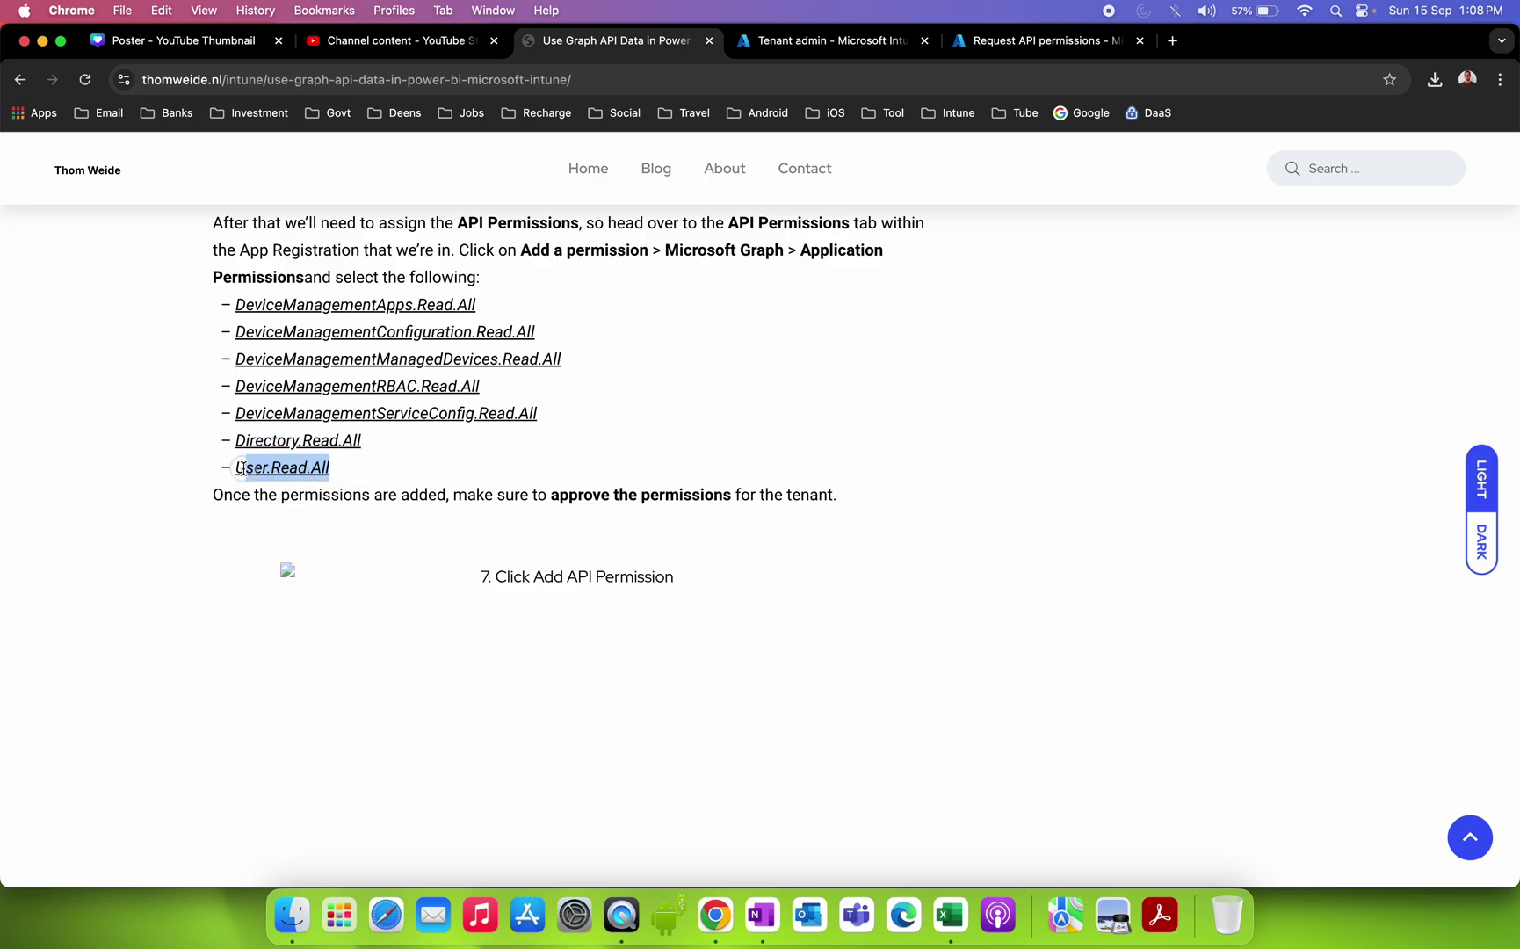
left_click(360, 477)
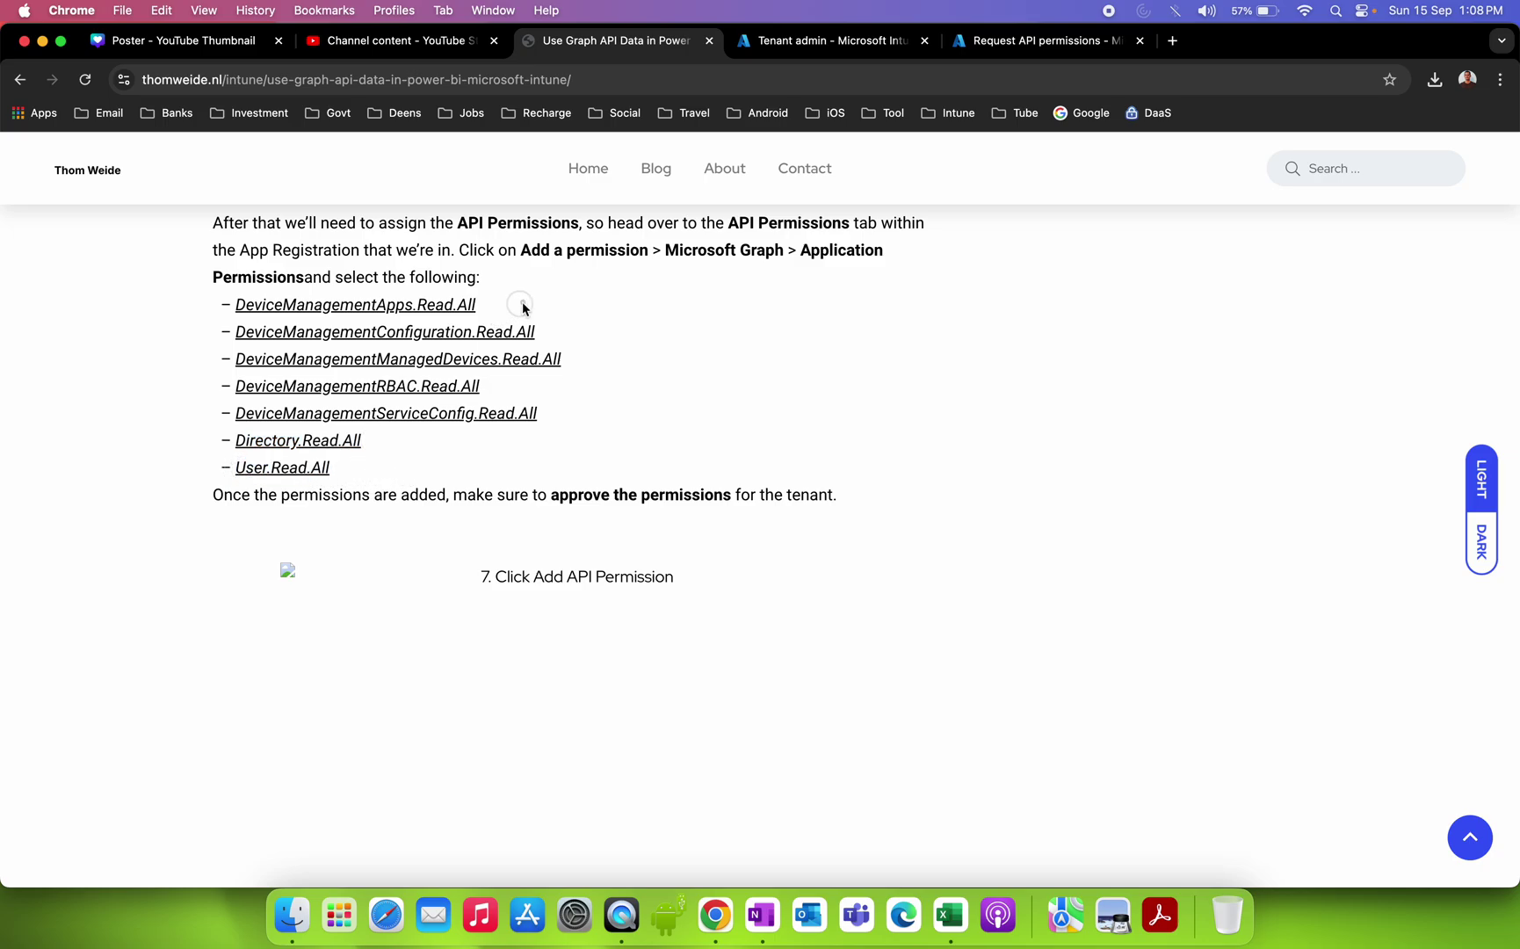
left_click_drag(523, 308, 239, 306)
key("super+c")
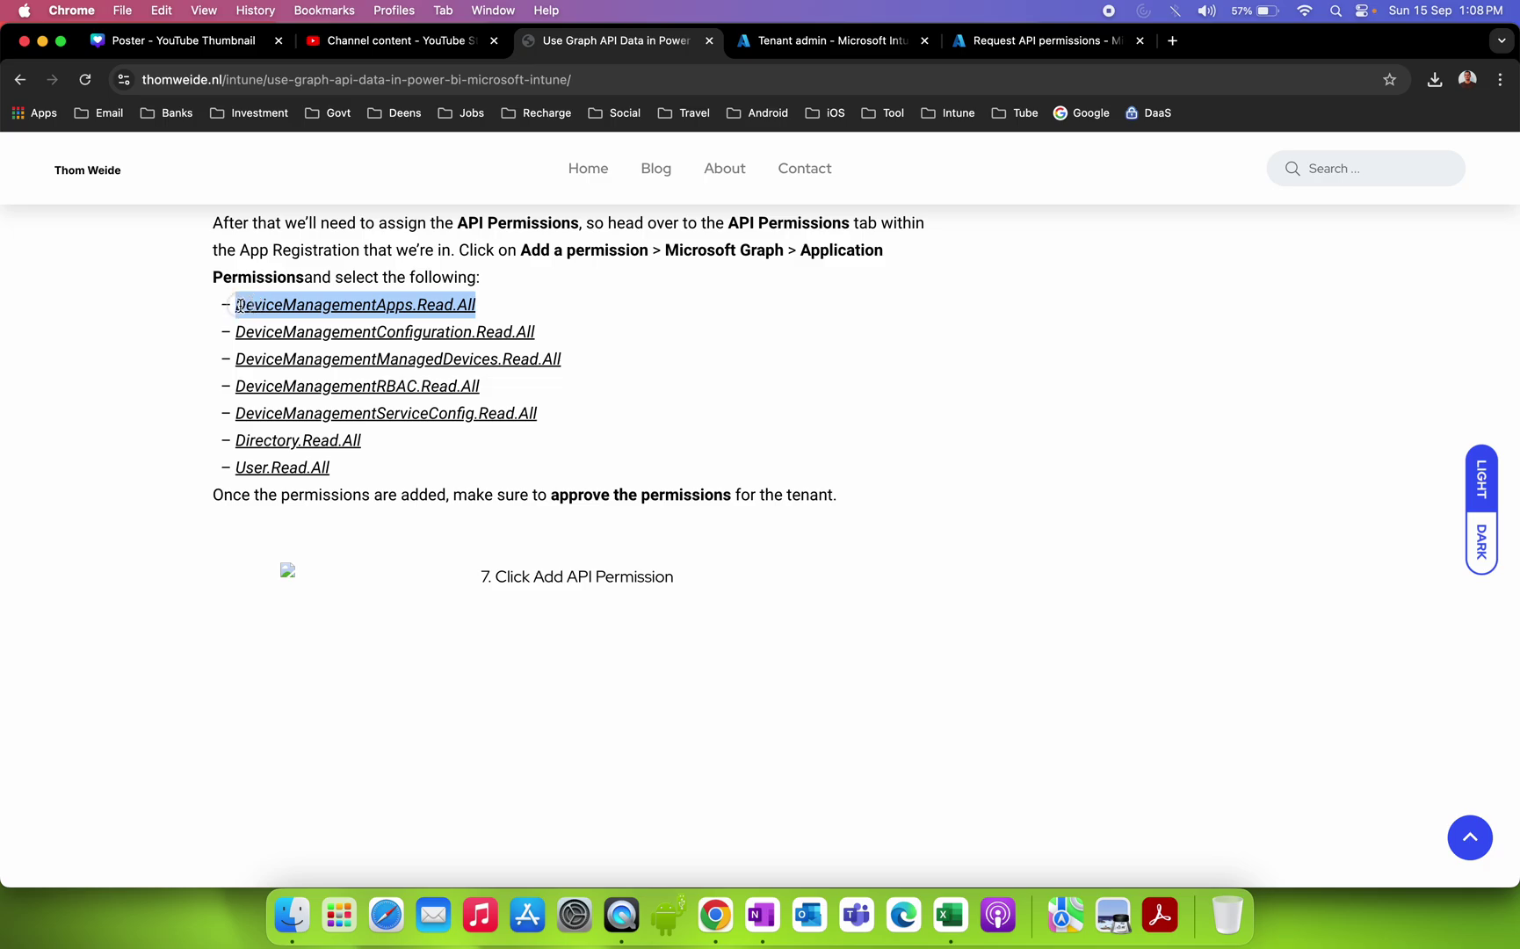
Filter the Microsoft Graph application permissions by DeviceManagementApps.Read.All and add that permission to the app registration.
left_click(1012, 51)
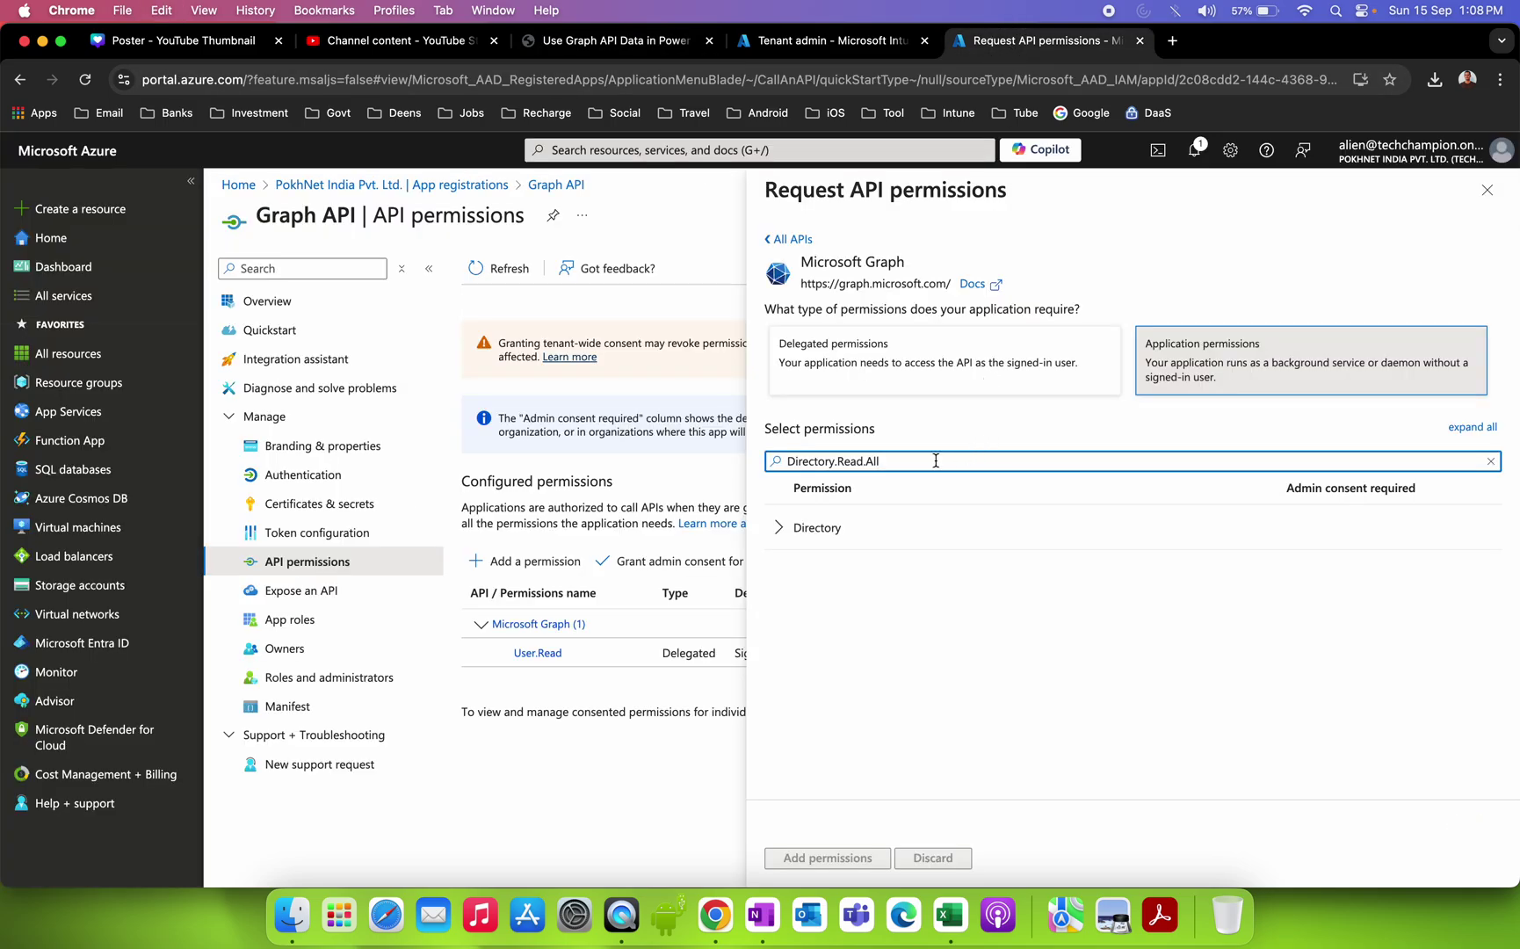
key("super+a")
key("super+v")
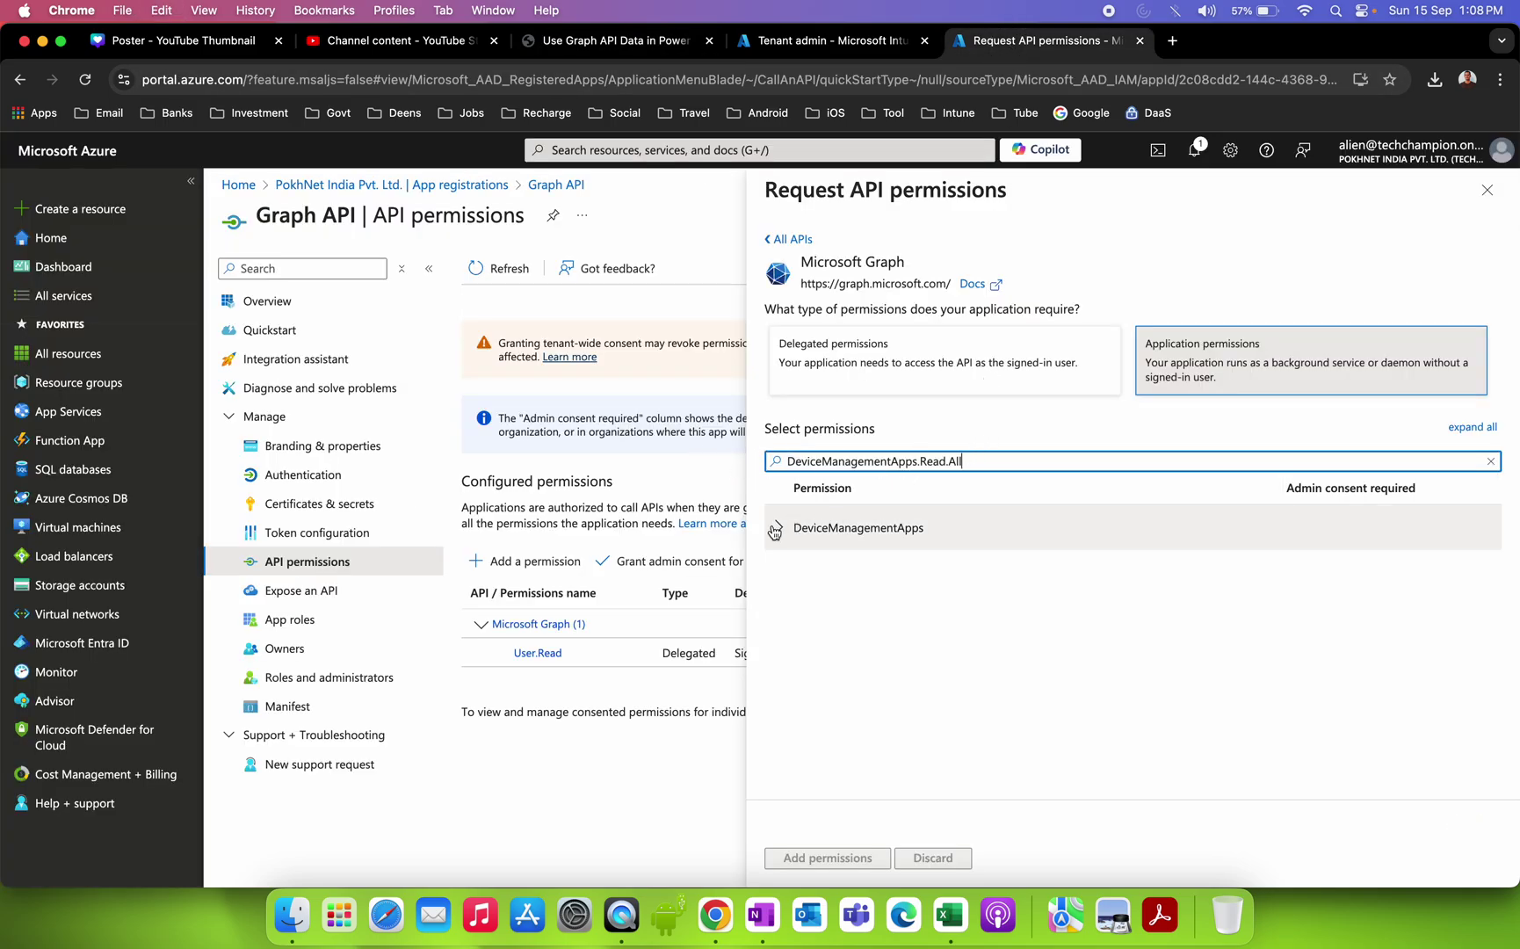
left_click(774, 531)
left_click(778, 572)
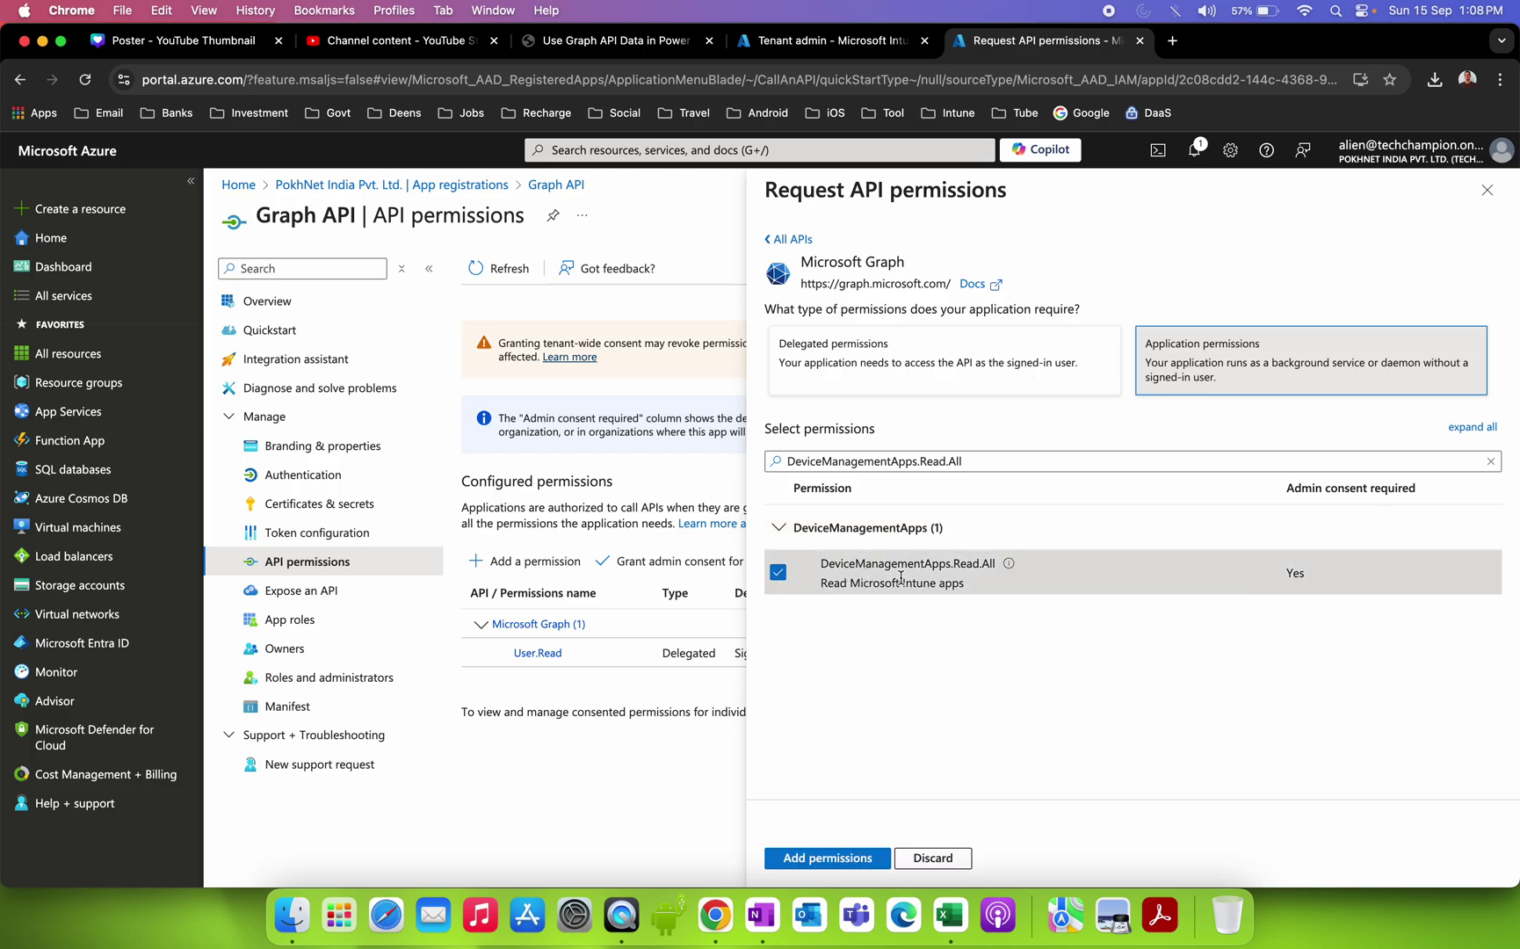
left_click(831, 858)
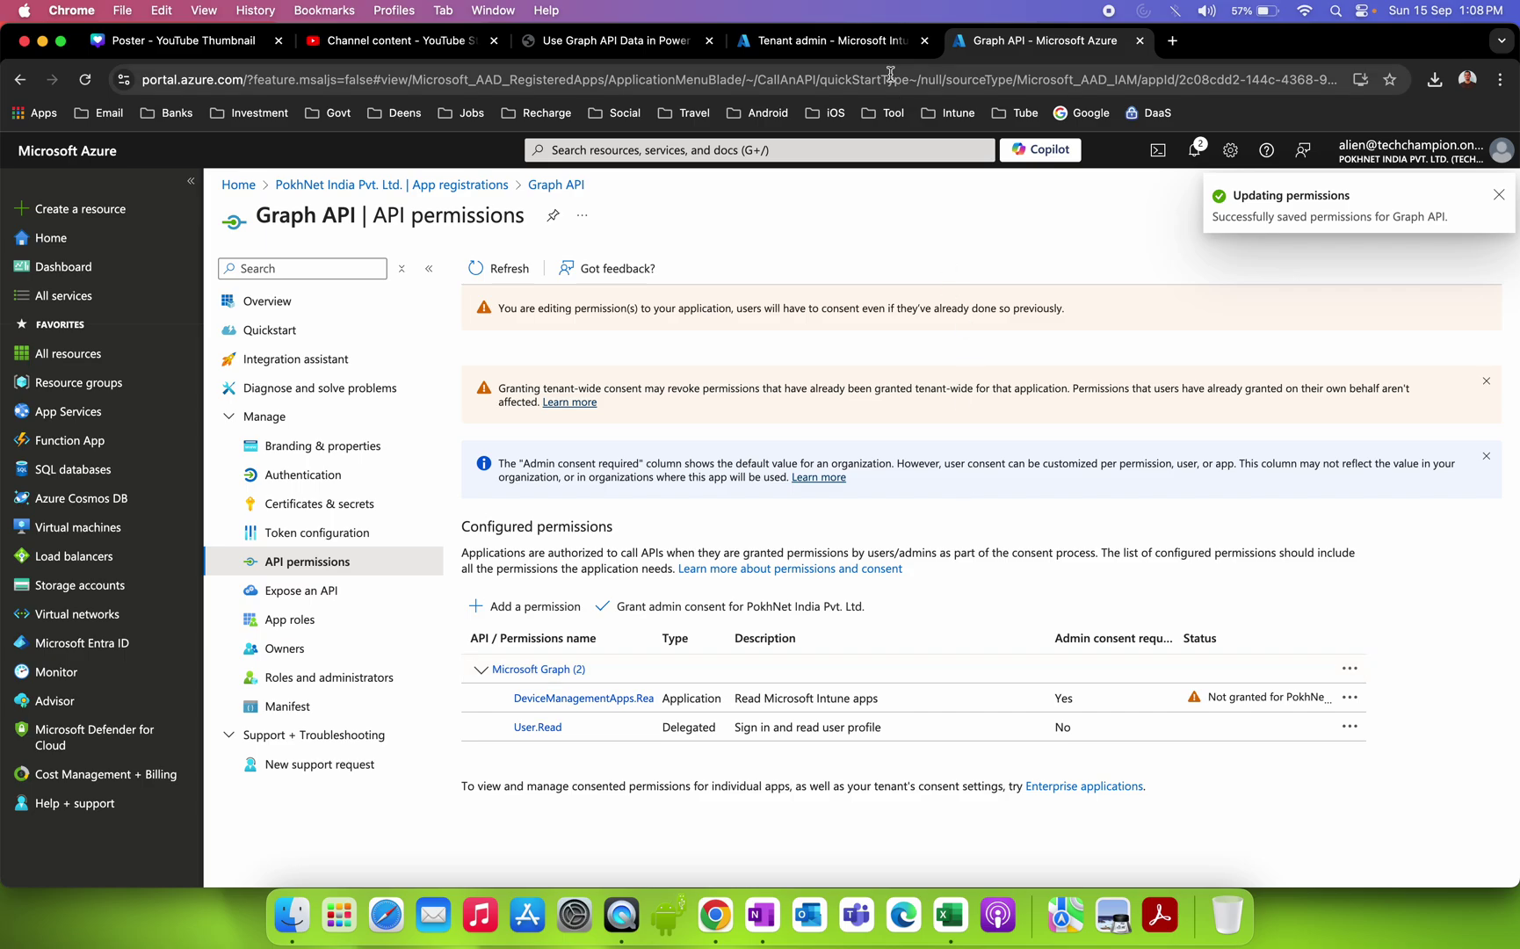
Copy Directory.Read.All from the article's permission list.
left_click(654, 49)
left_click_drag(416, 435, 230, 434)
key("super+c")
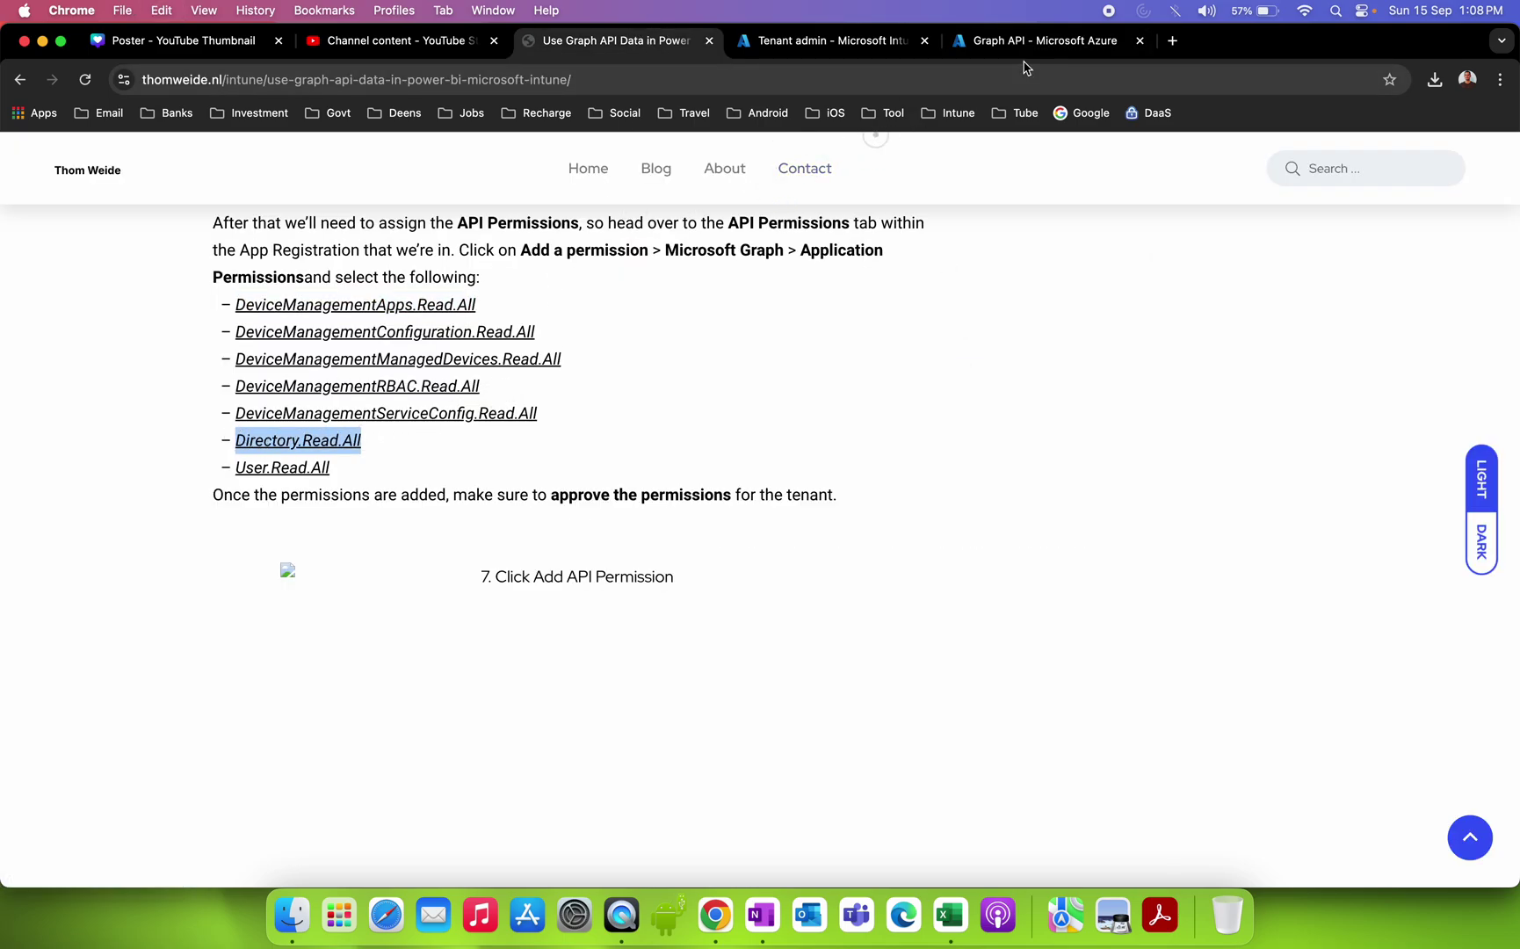
Request another Microsoft Graph application permission in the Azure app registration and add Directory.Read.All.
left_click(1030, 33)
left_click(526, 606)
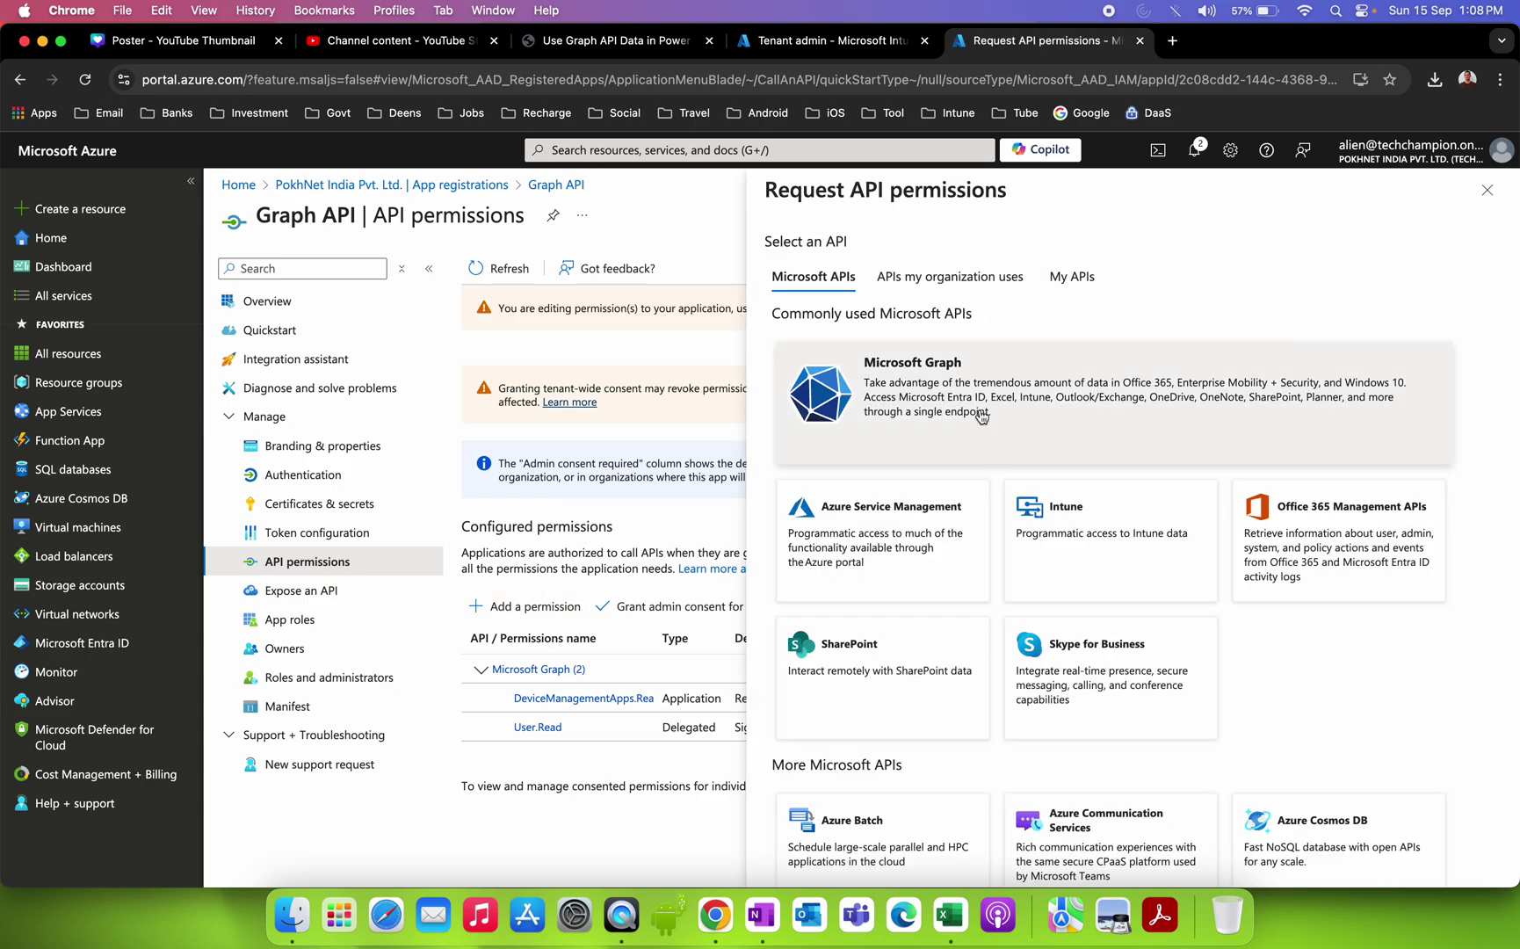
left_click(967, 393)
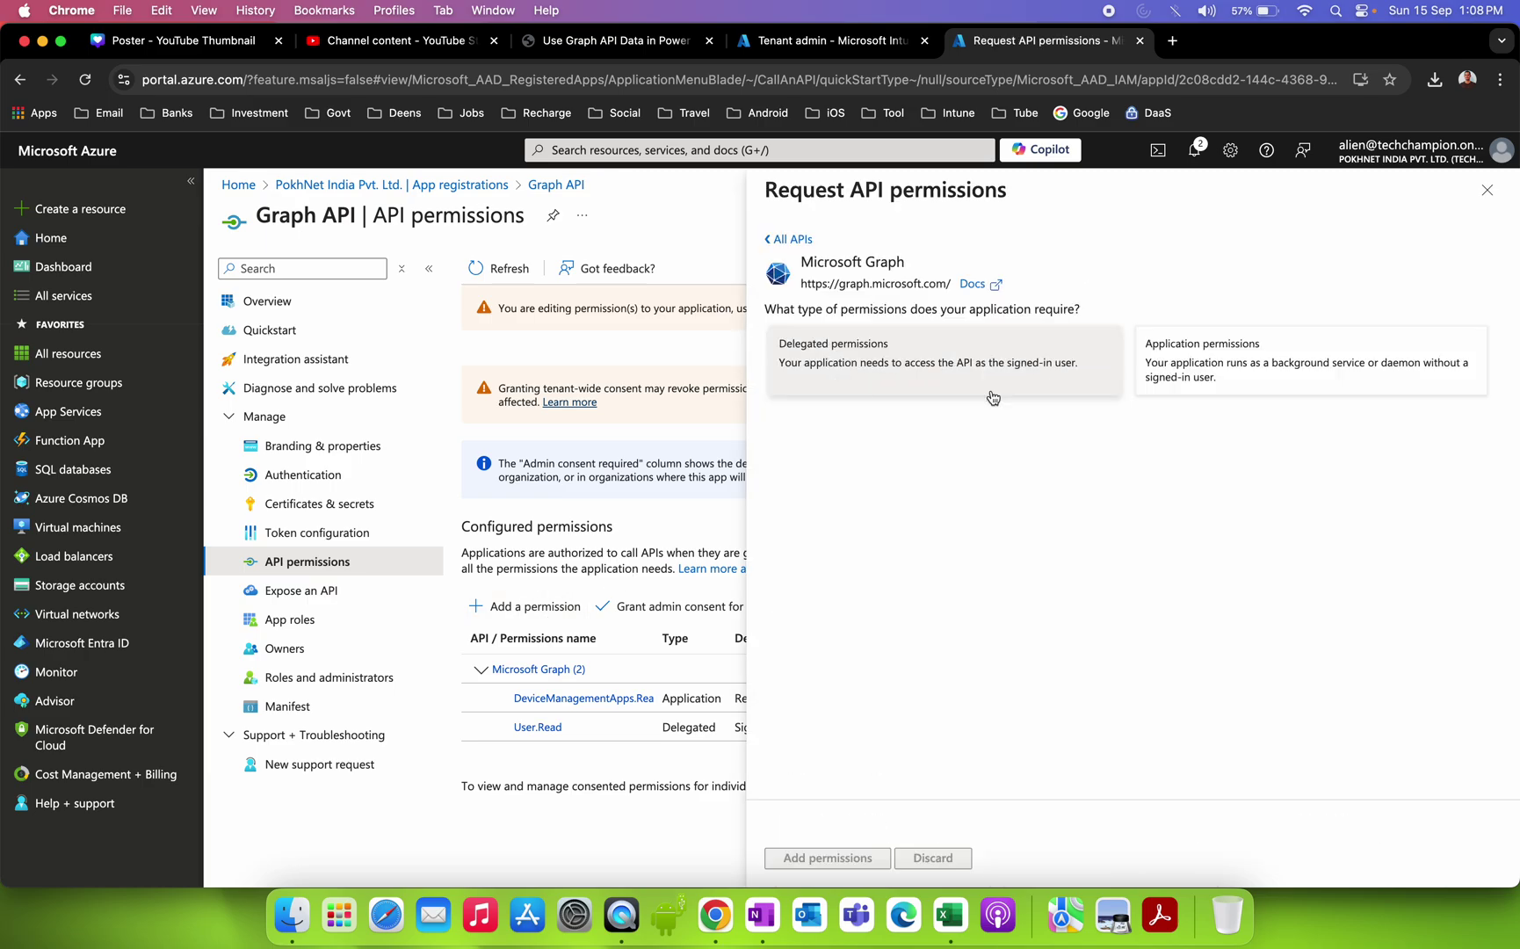
left_click(1162, 362)
left_click(935, 463)
key("super+v")
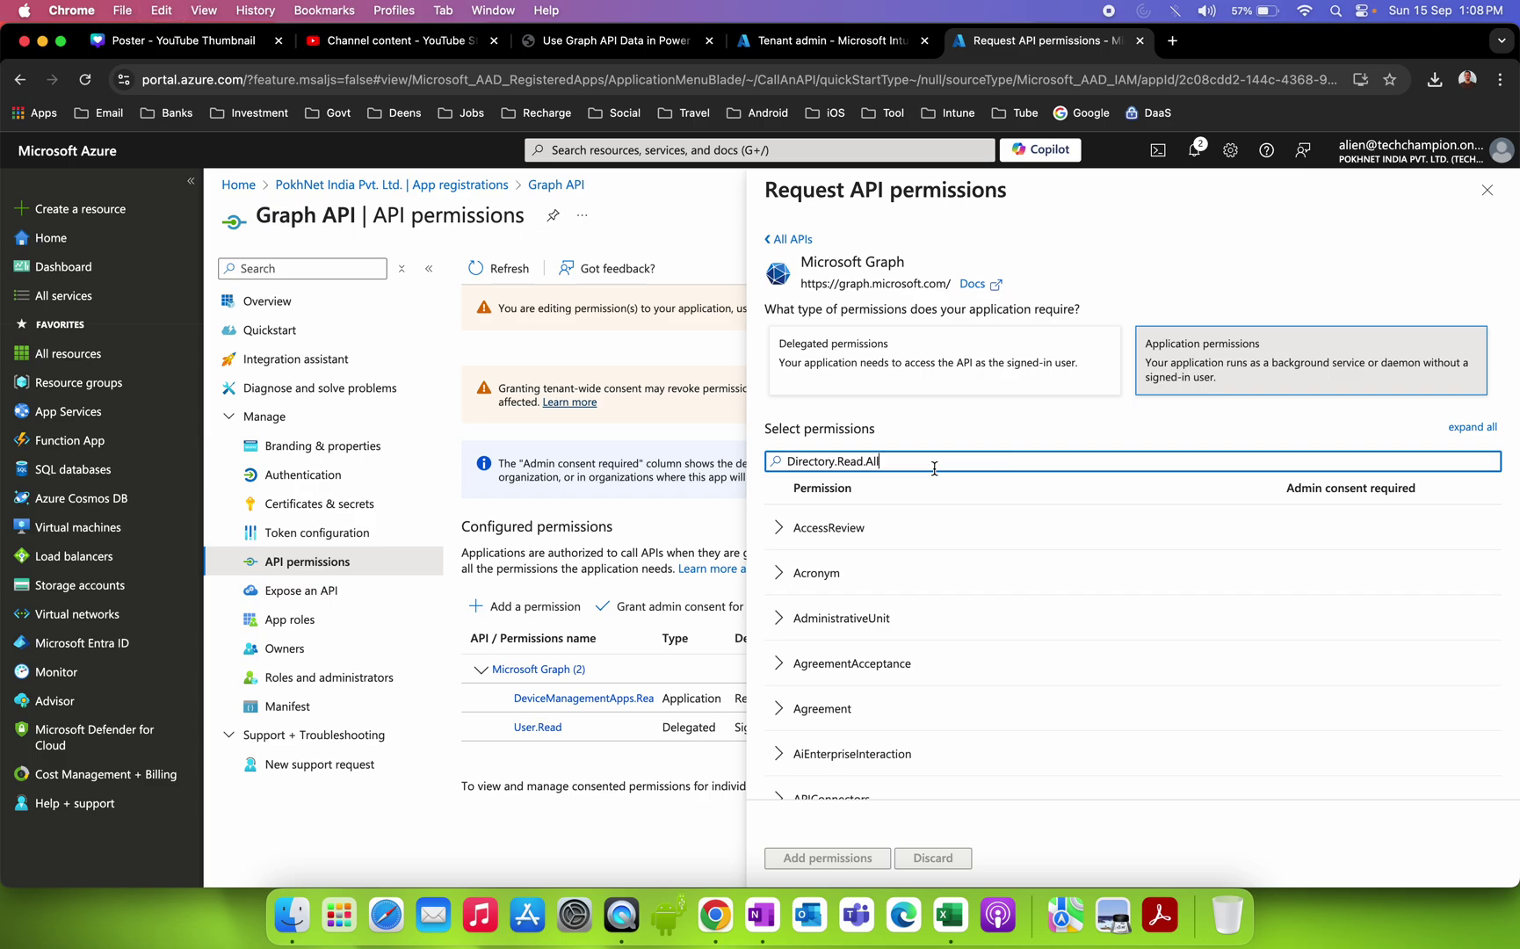
left_click(786, 531)
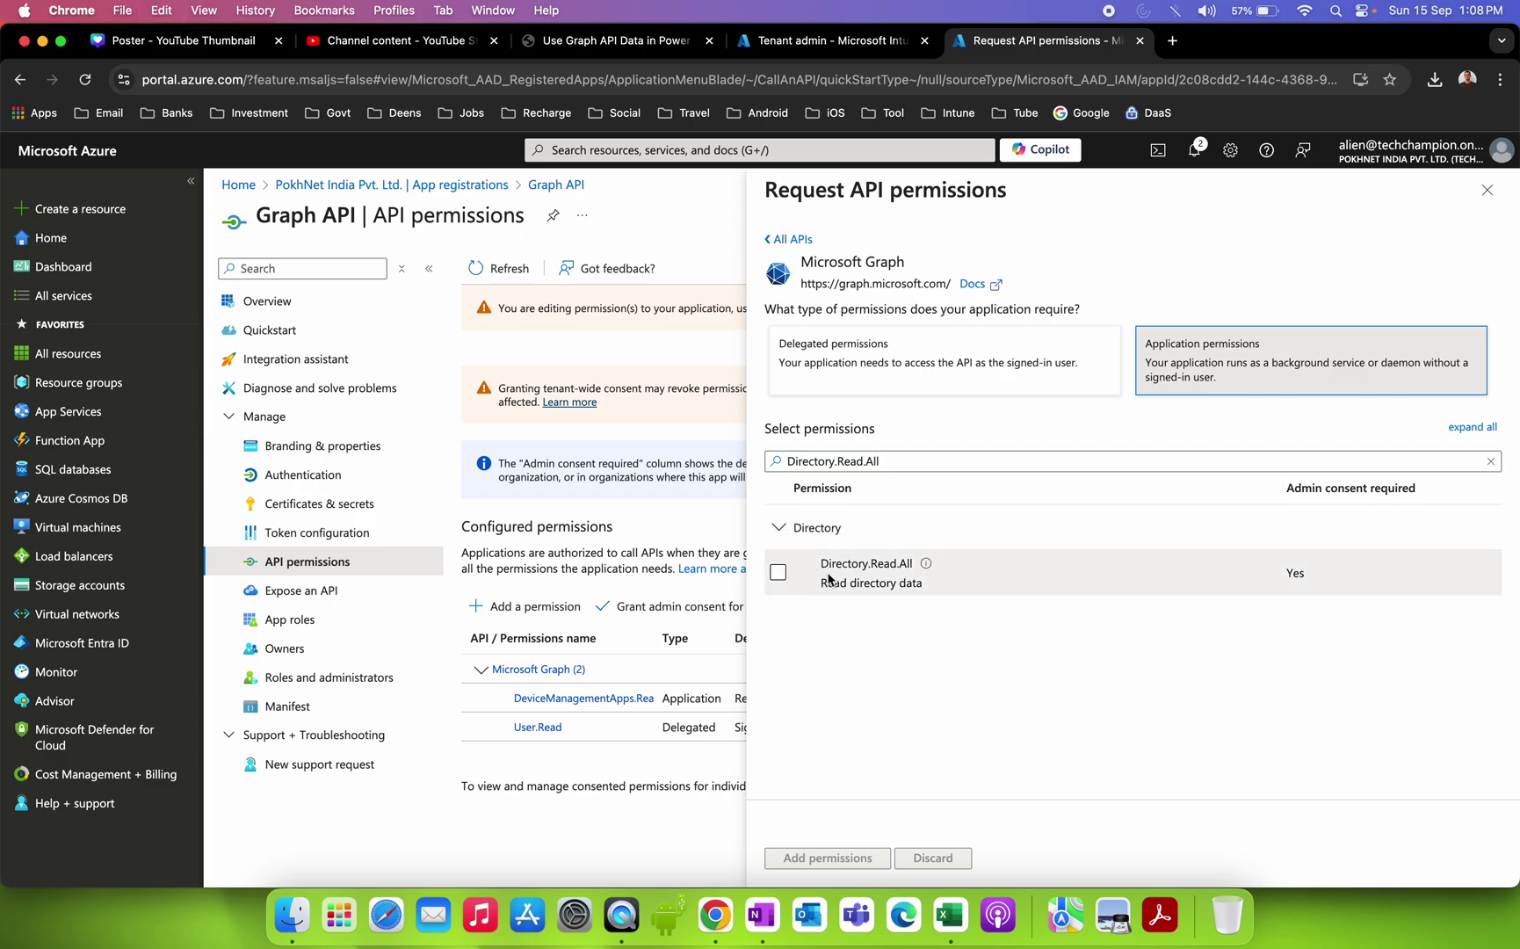
left_click(779, 573)
left_click(860, 854)
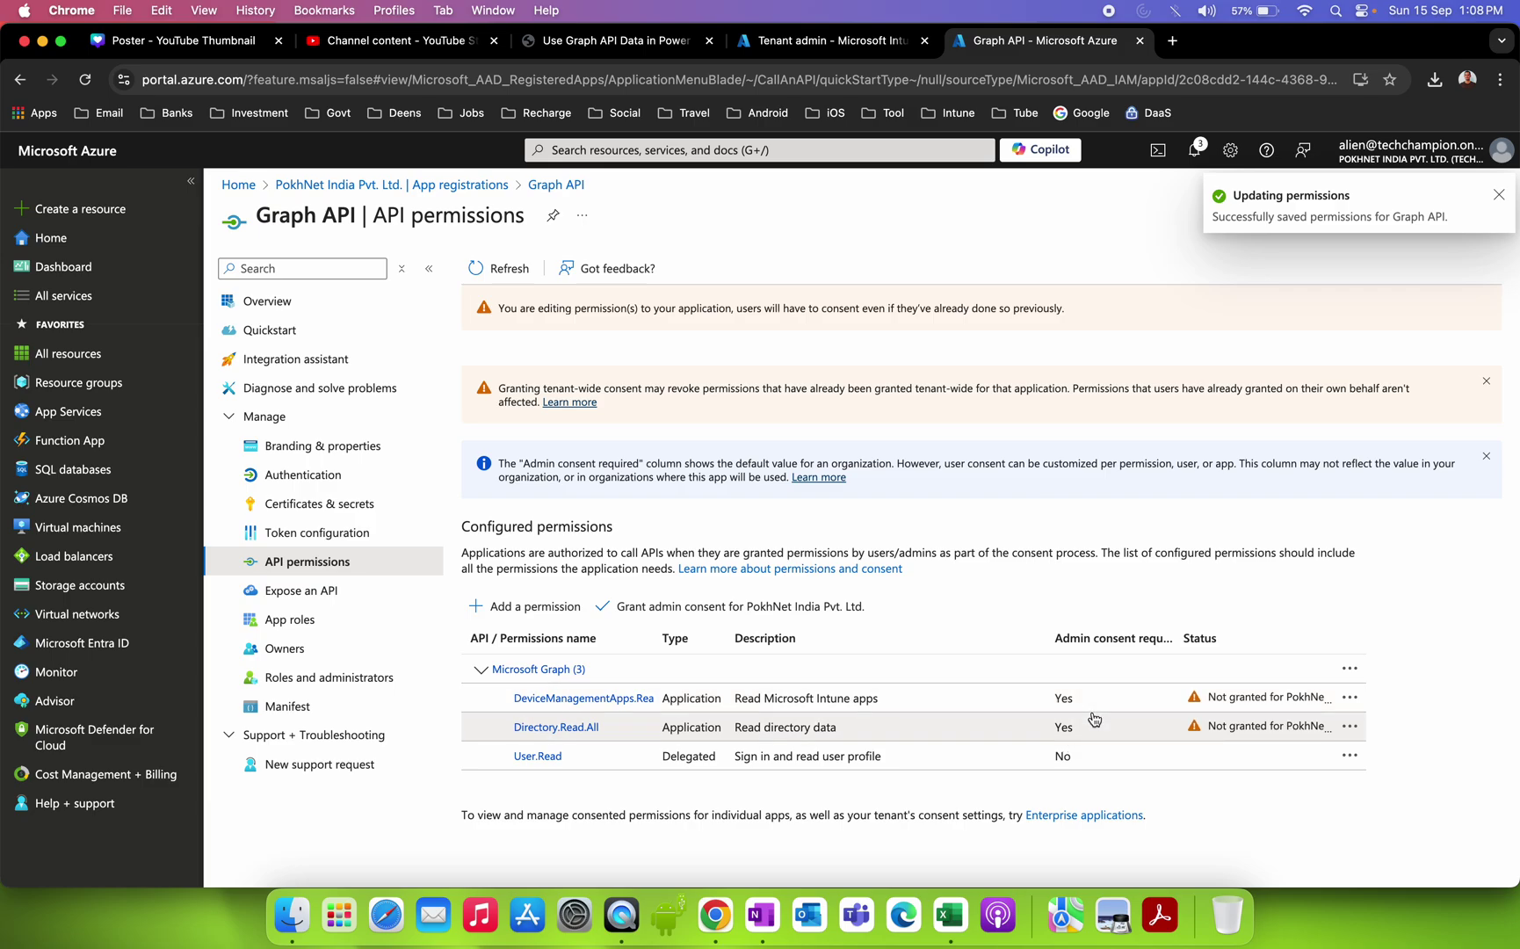
Grant admin consent for PokhNet India Pvt. Ltd. and widen the permission name column to fit the full names.
left_click(732, 615)
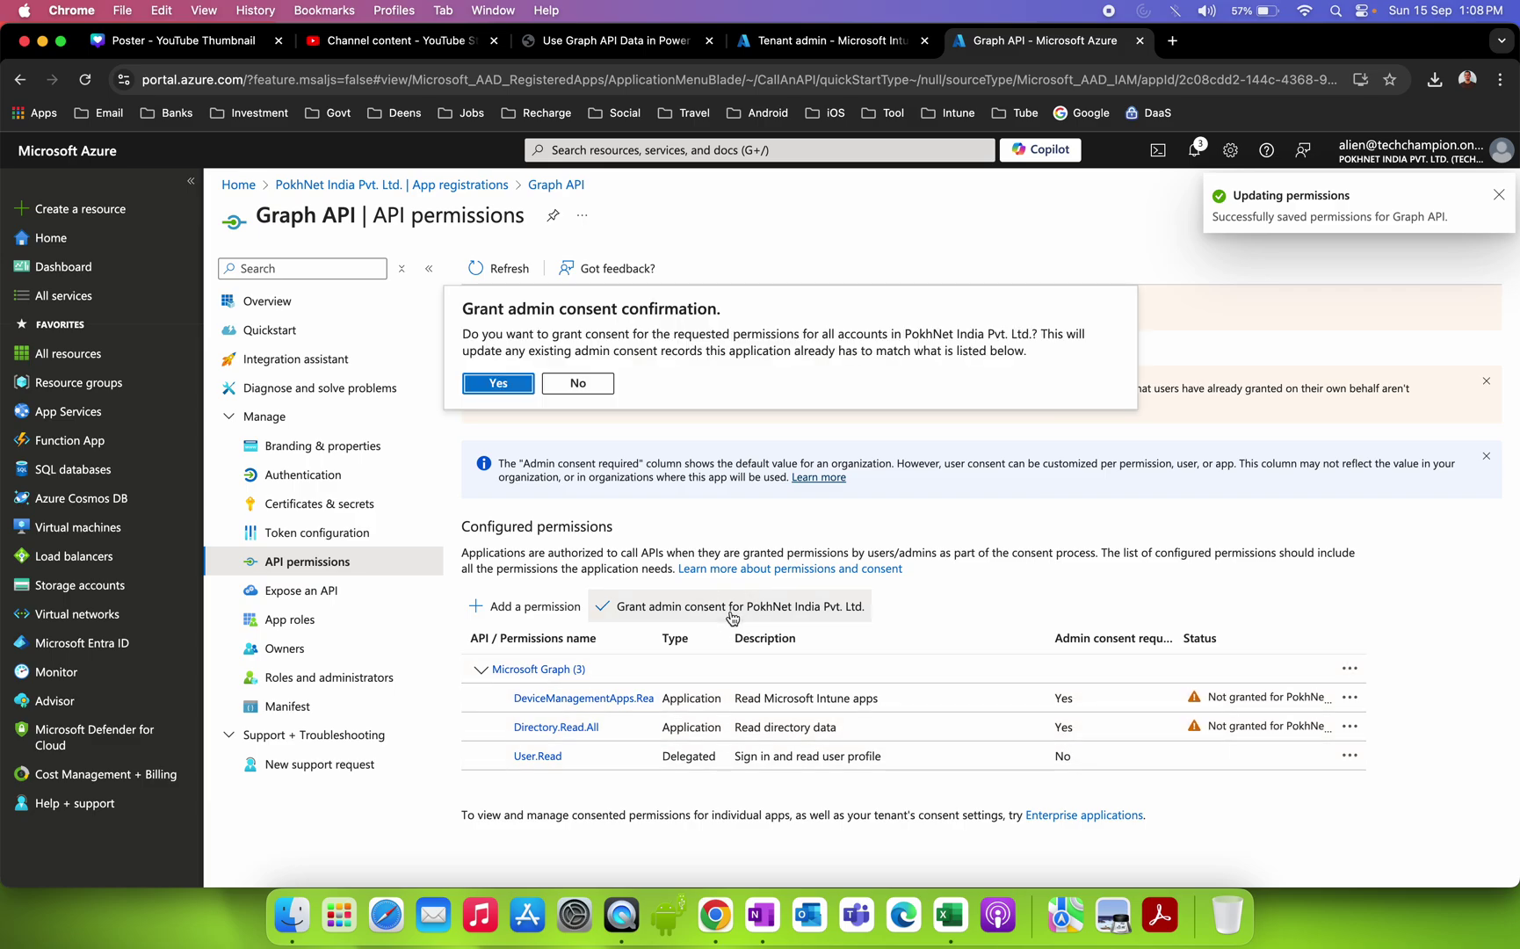
left_click(498, 383)
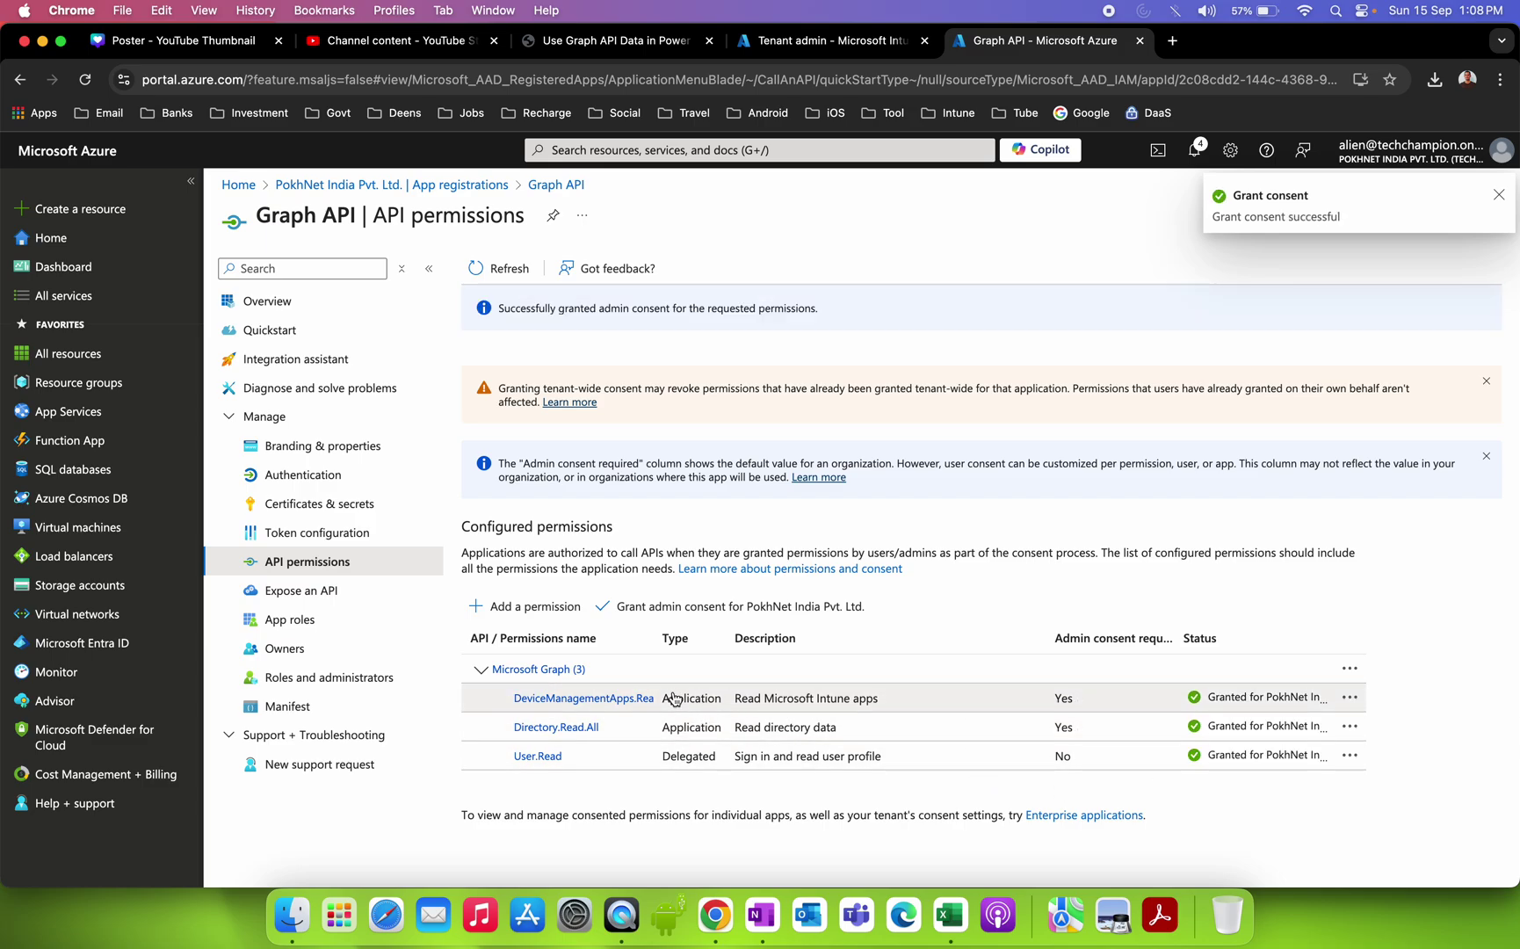
left_click_drag(659, 638, 705, 638)
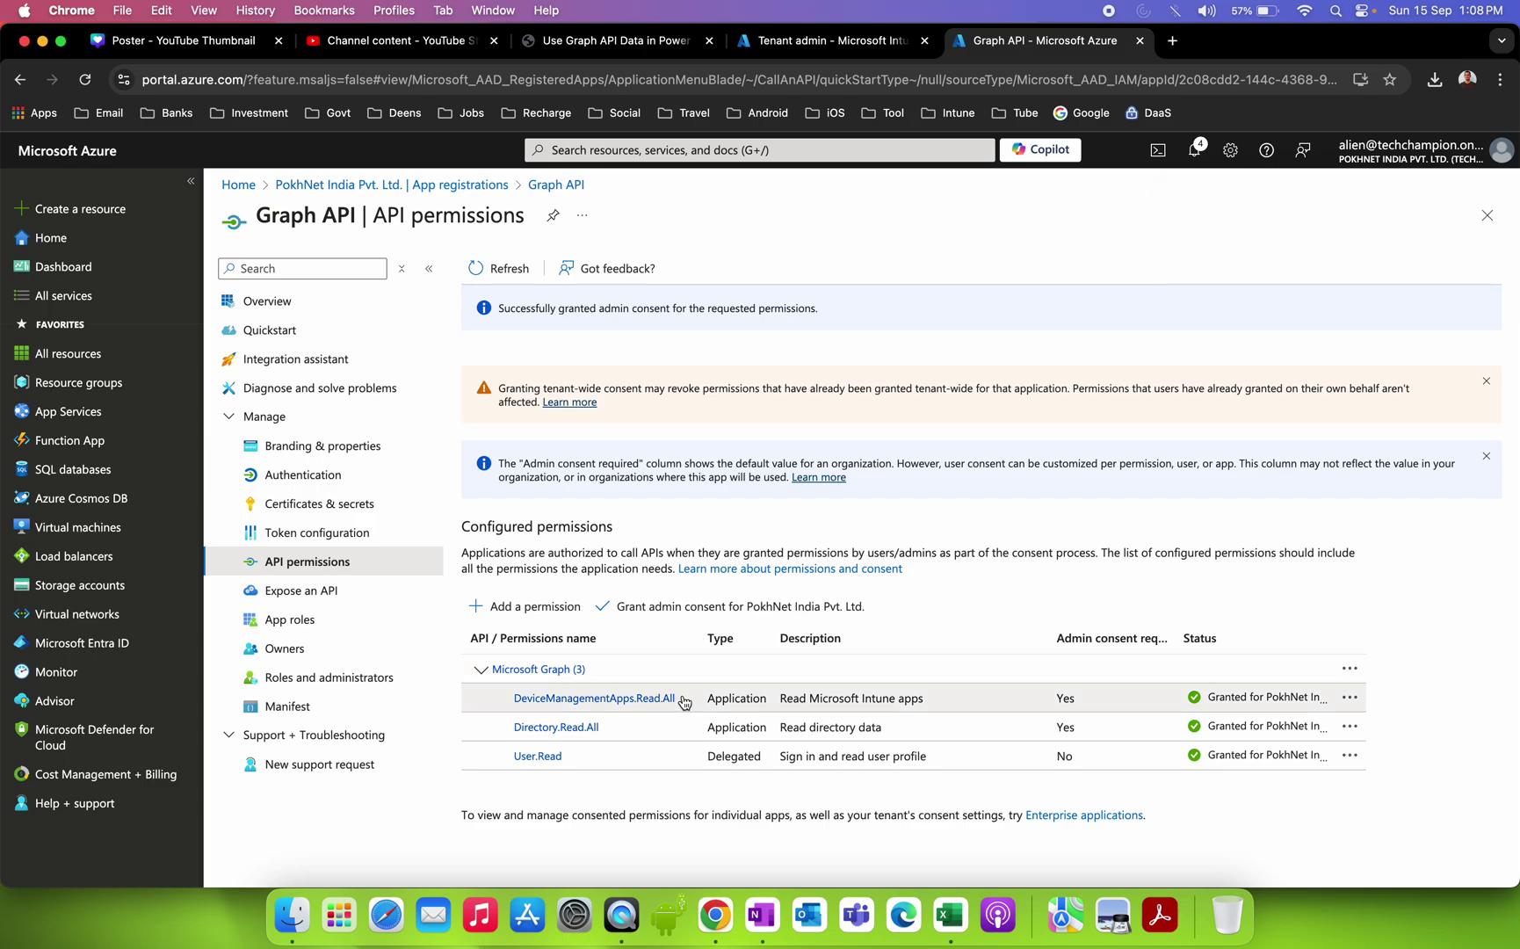
Add a client secret described as PowerBI with a 365-day (12-month) expiry to the Graph API app registration.
left_click(356, 499)
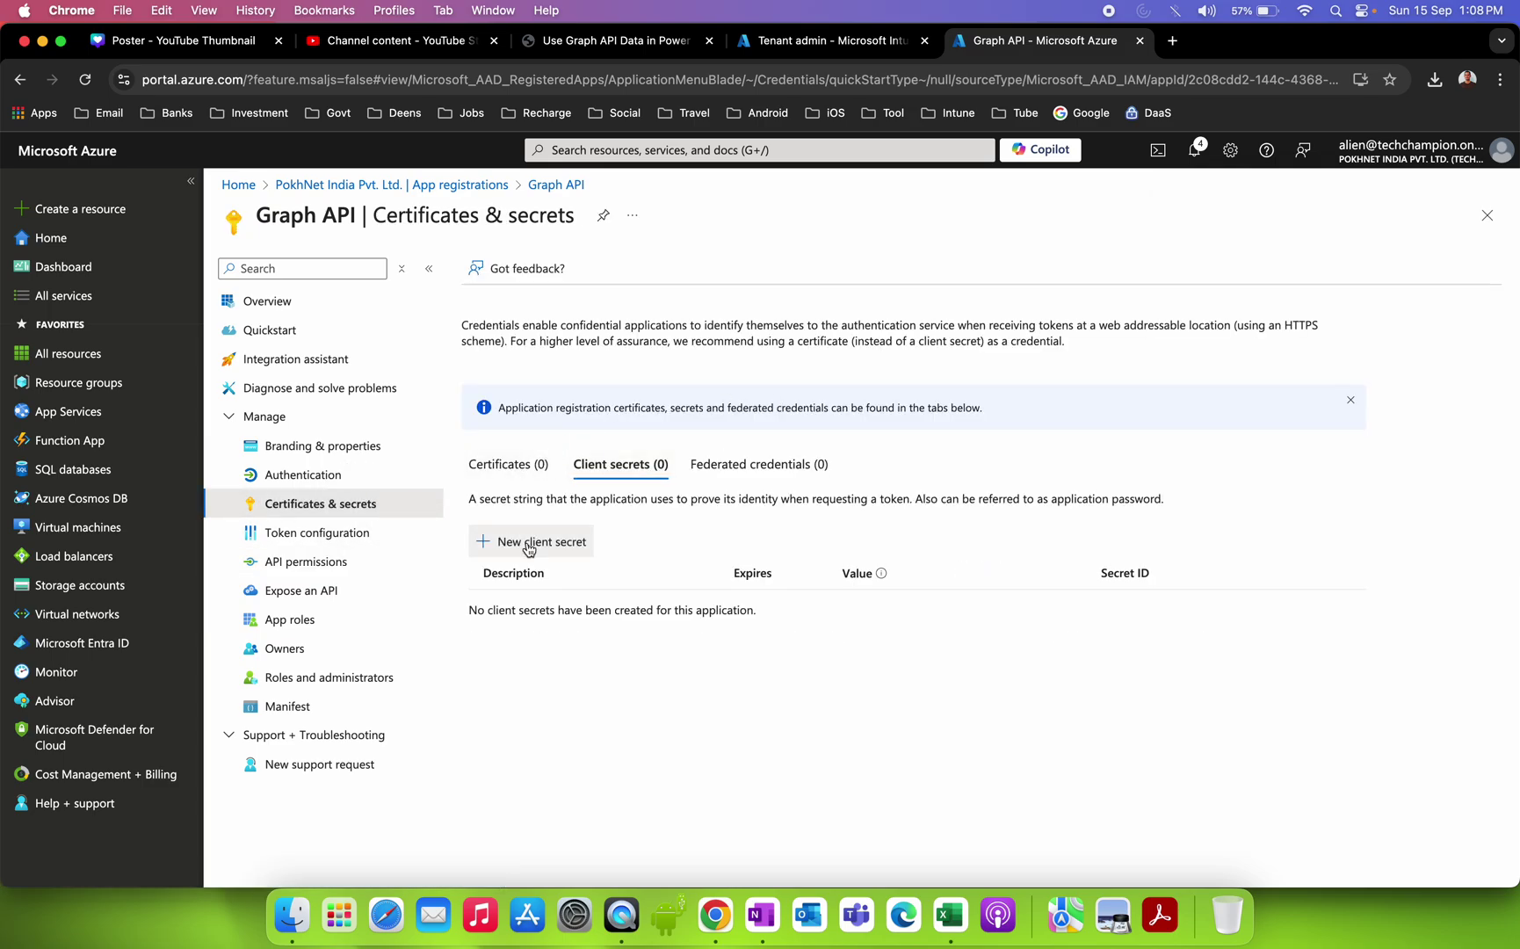
left_click(528, 545)
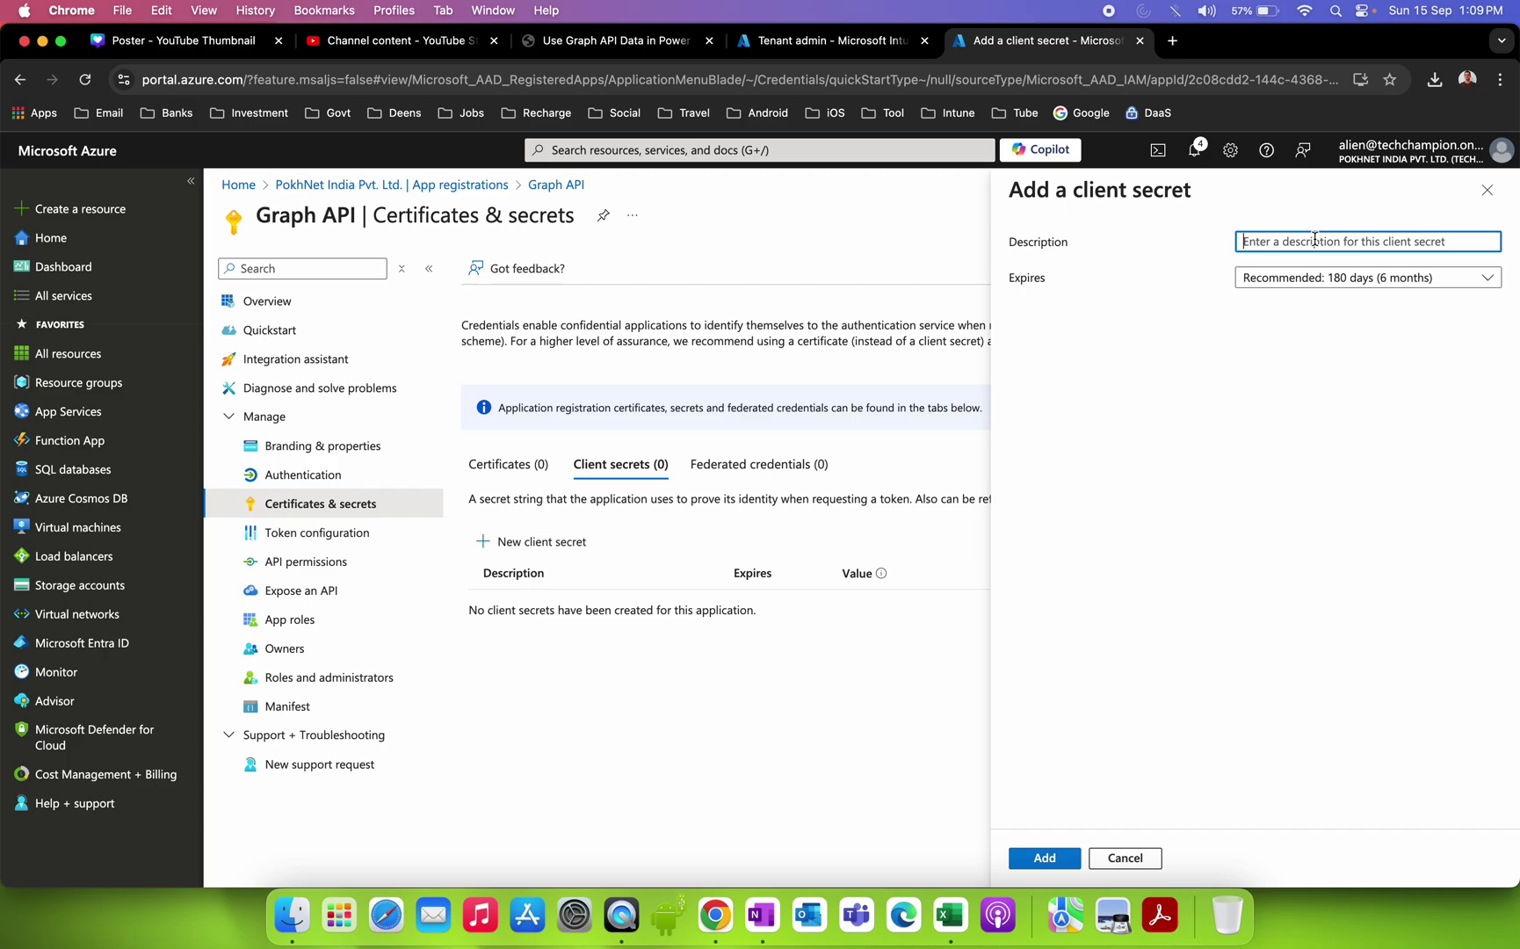
type("PowerBI")
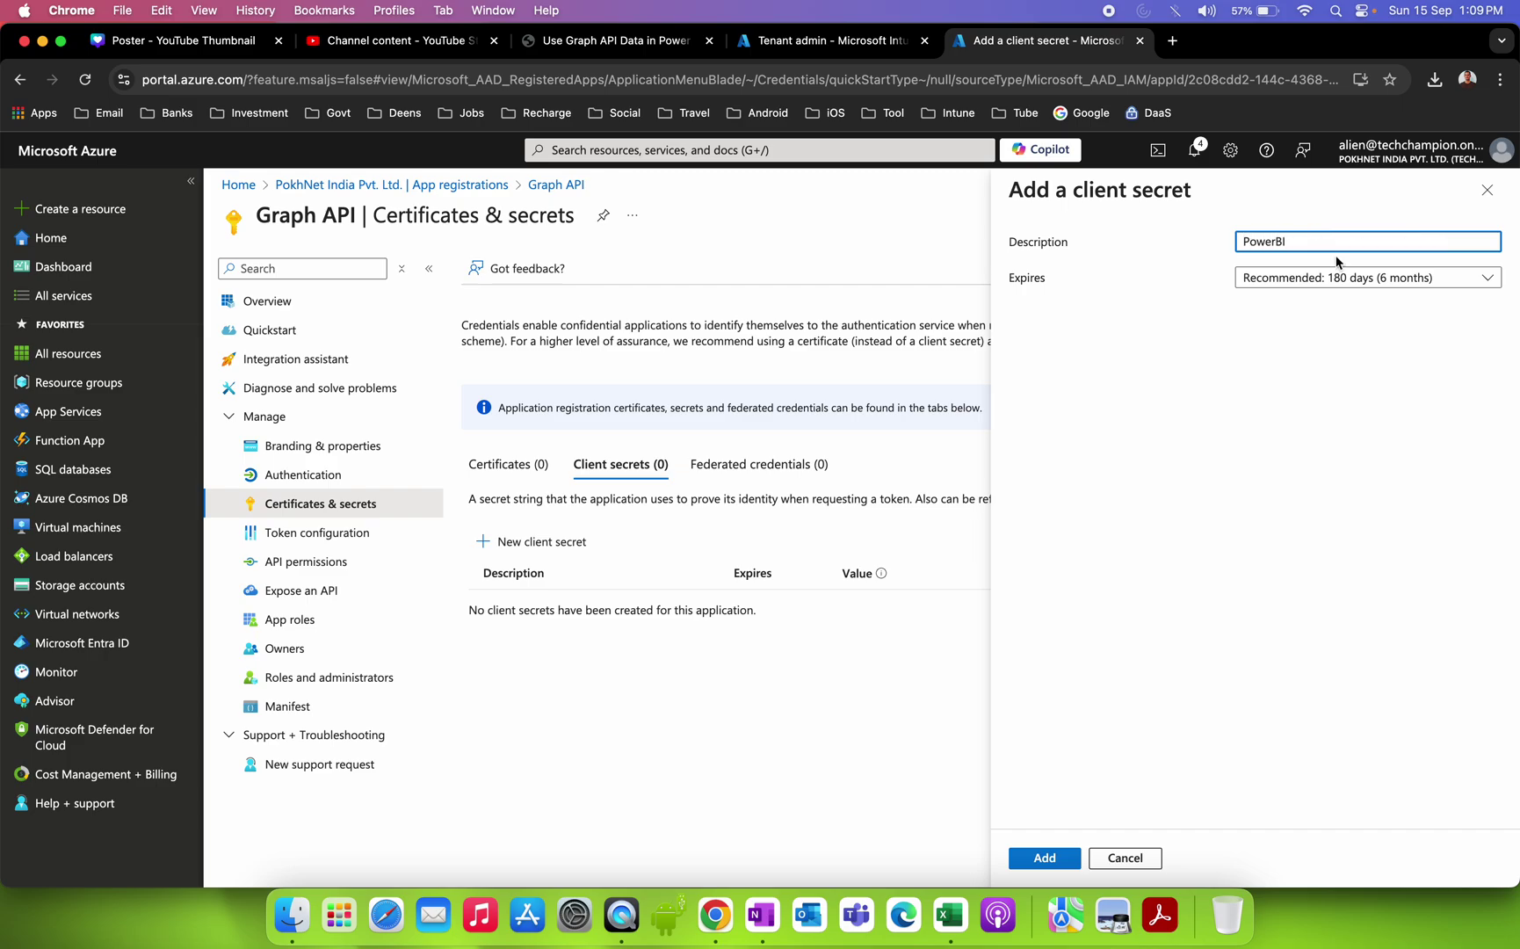
left_click(1340, 278)
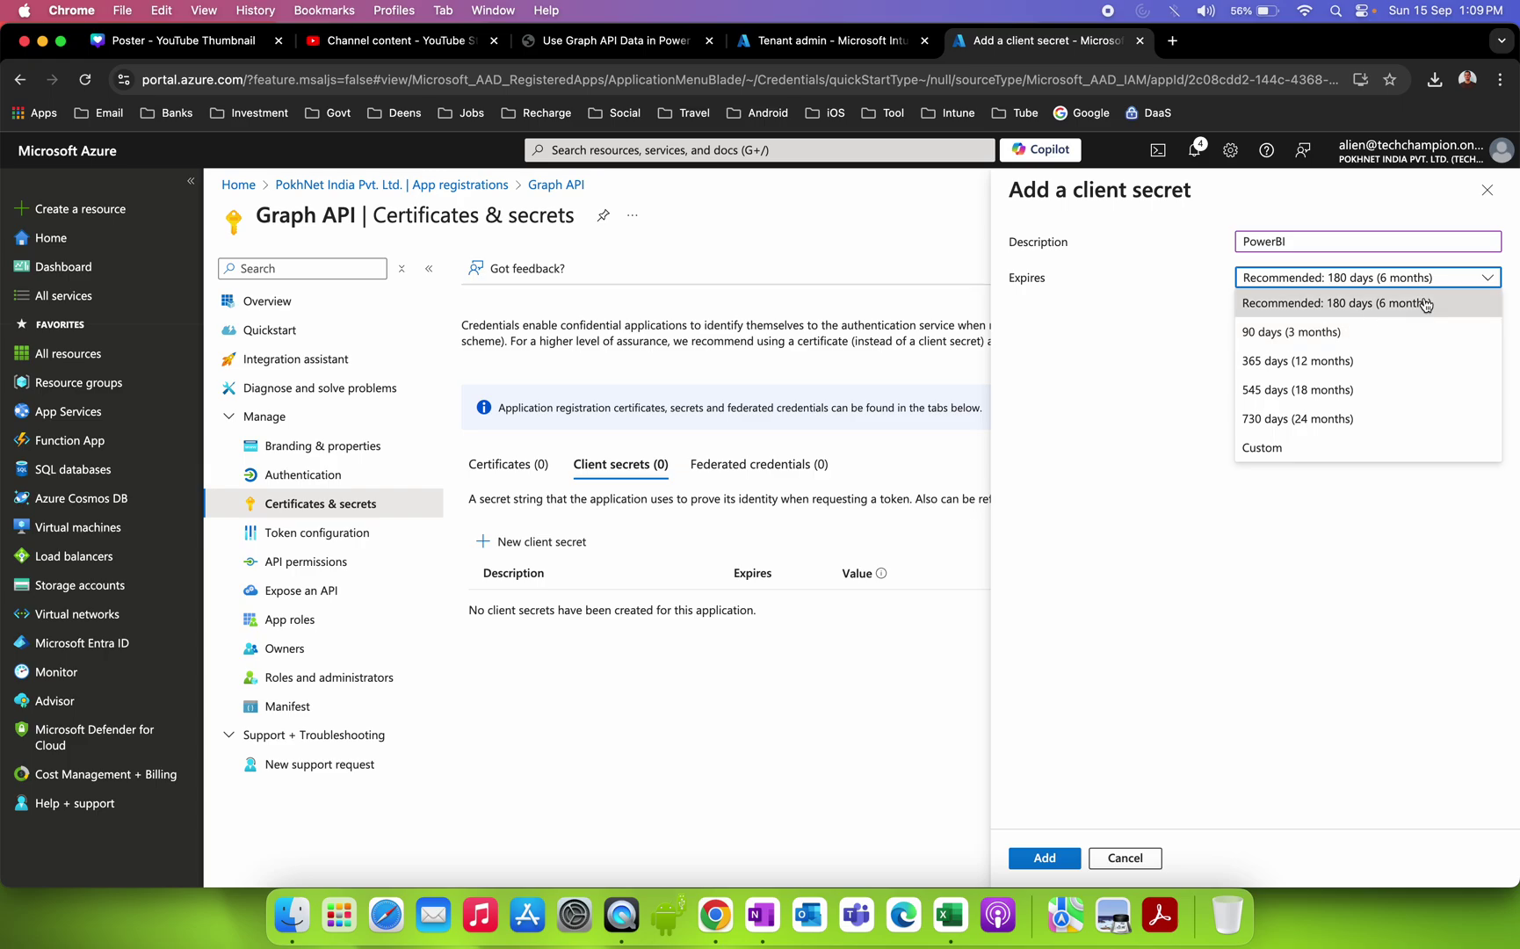
left_click(1360, 361)
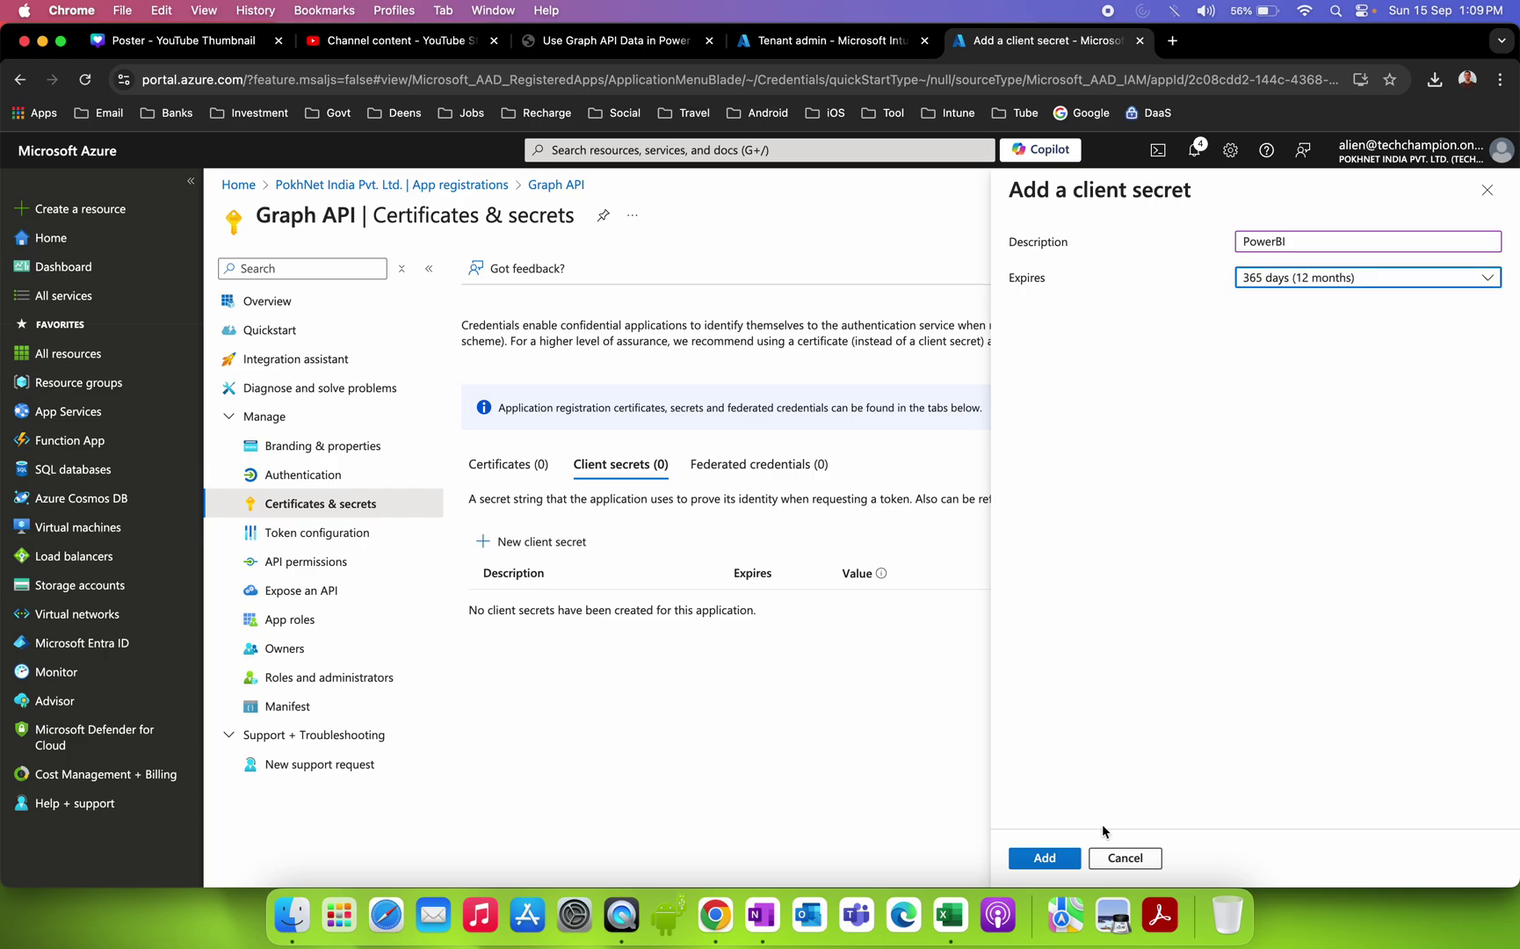
left_click(1045, 857)
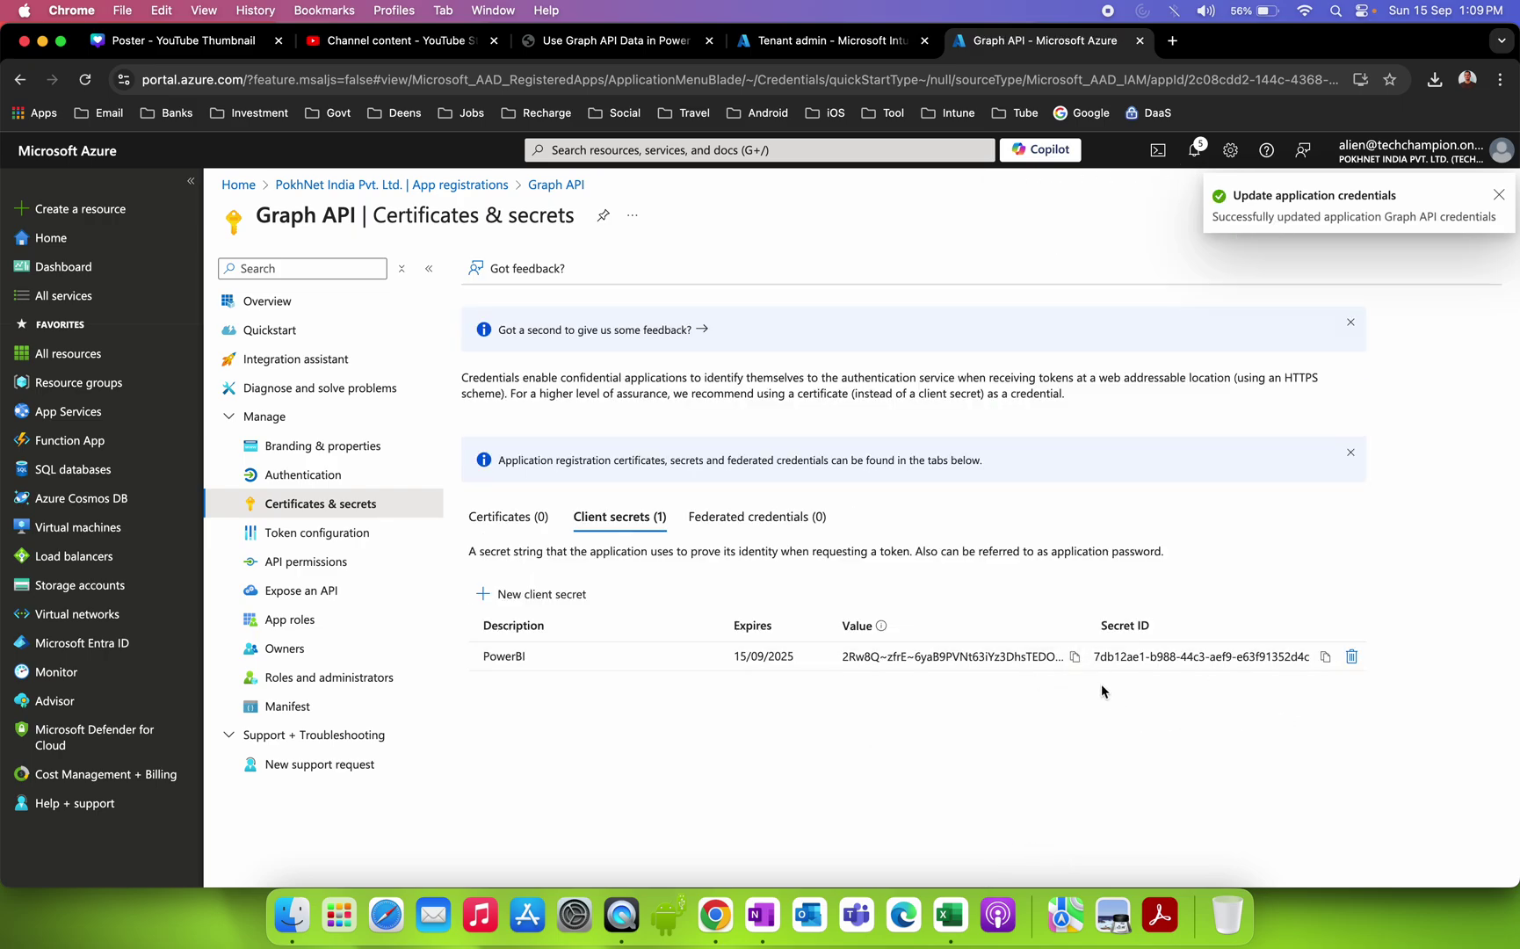
Copy the PowerBI client secret's value and add a new page to the YouTube section in OneNote.
left_click_drag(1088, 617, 1122, 618)
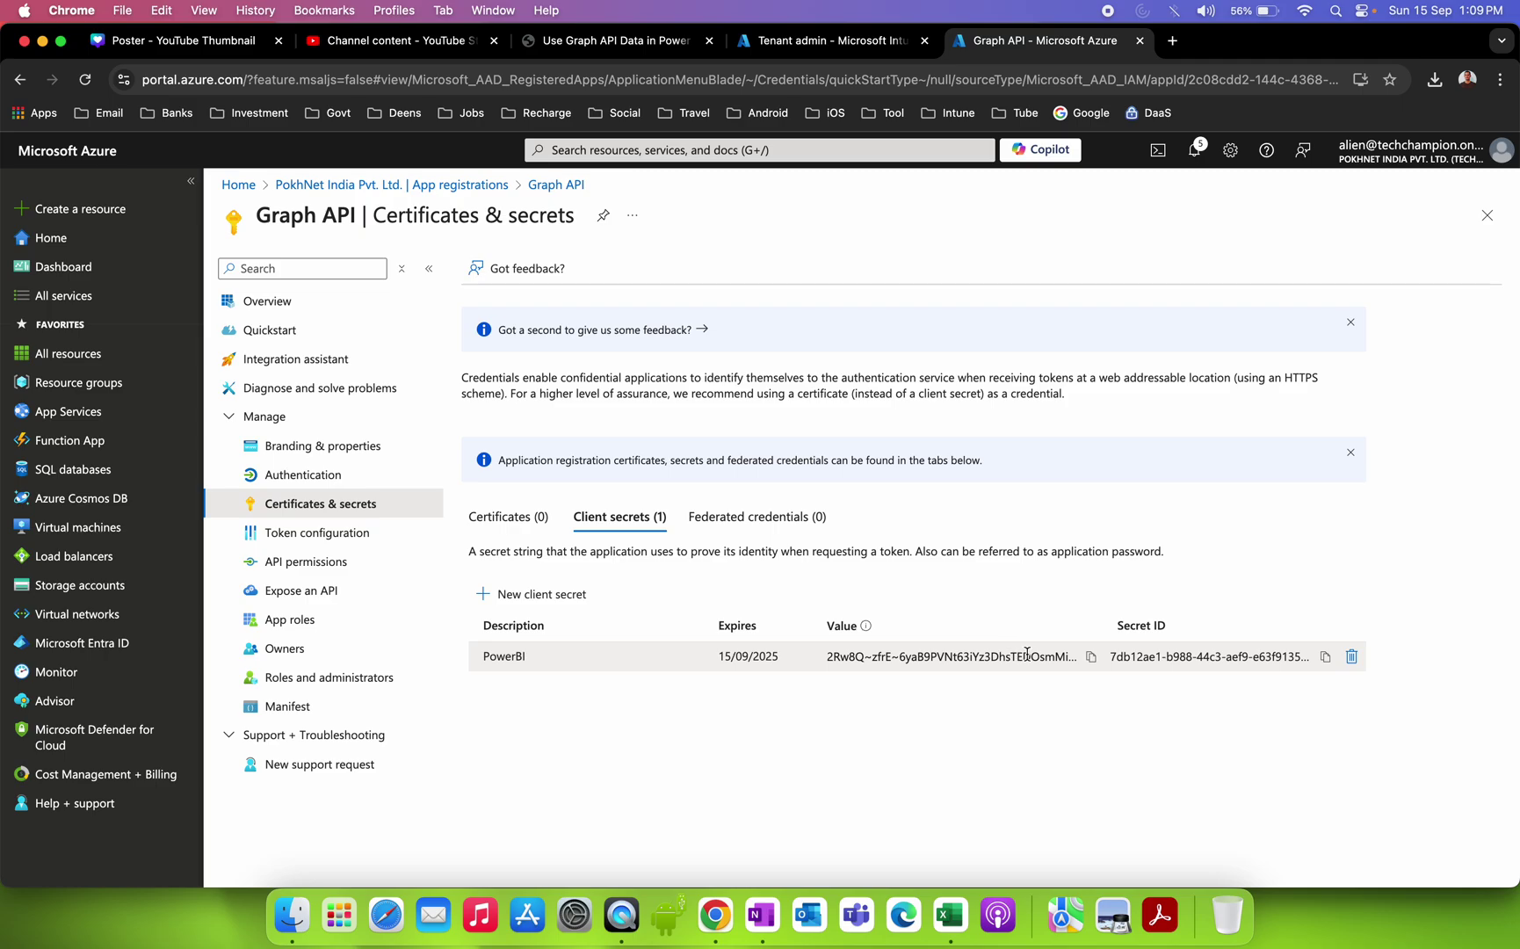
left_click(1091, 658)
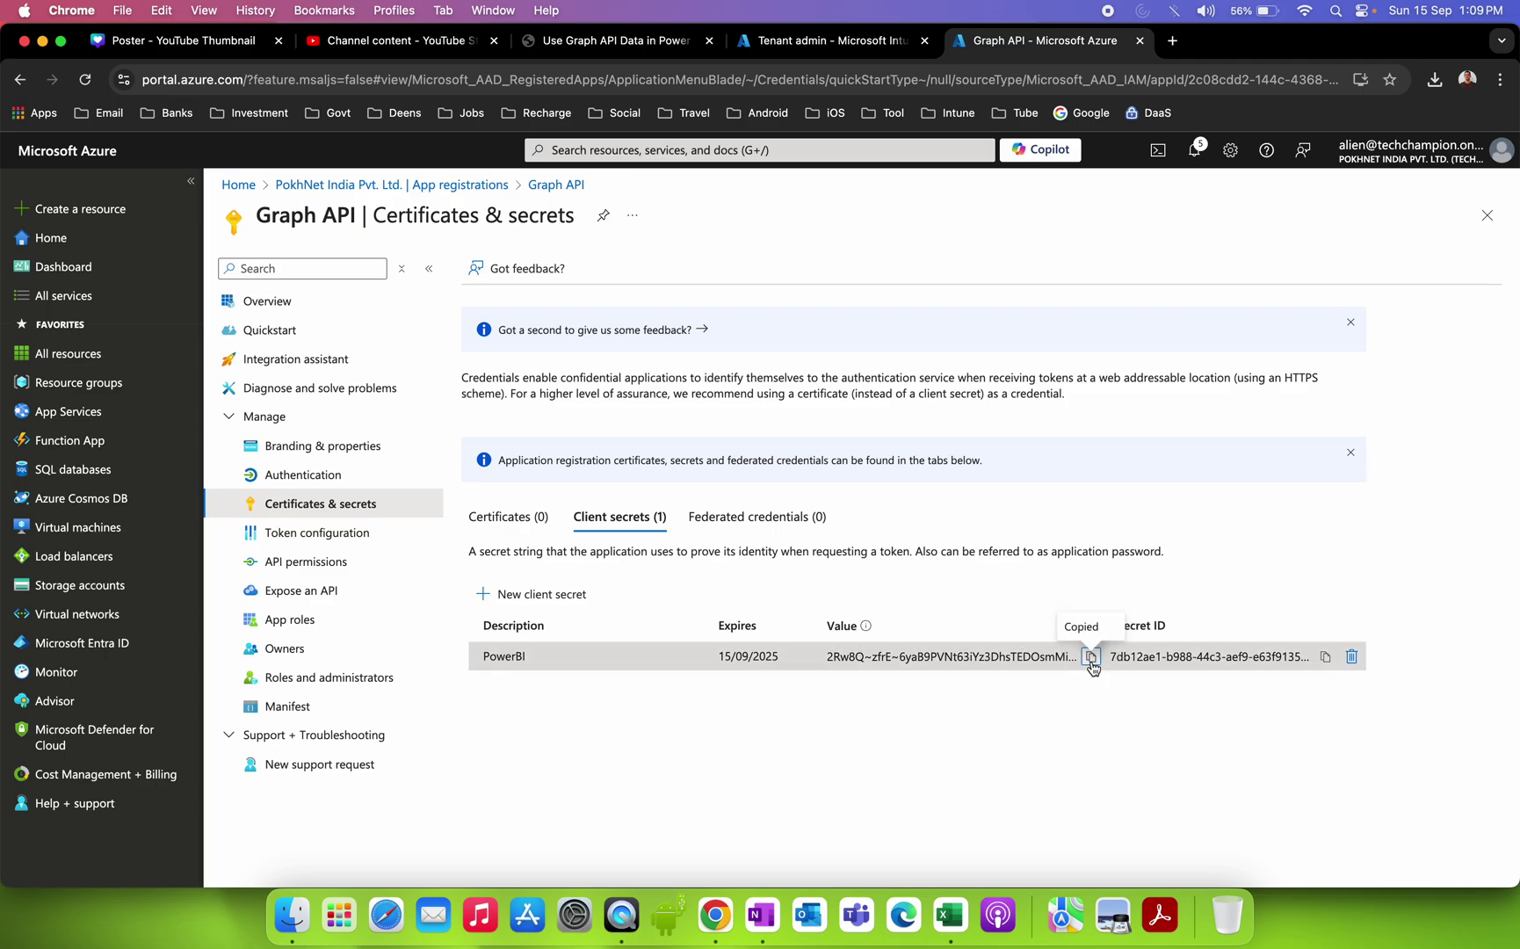
left_click(761, 915)
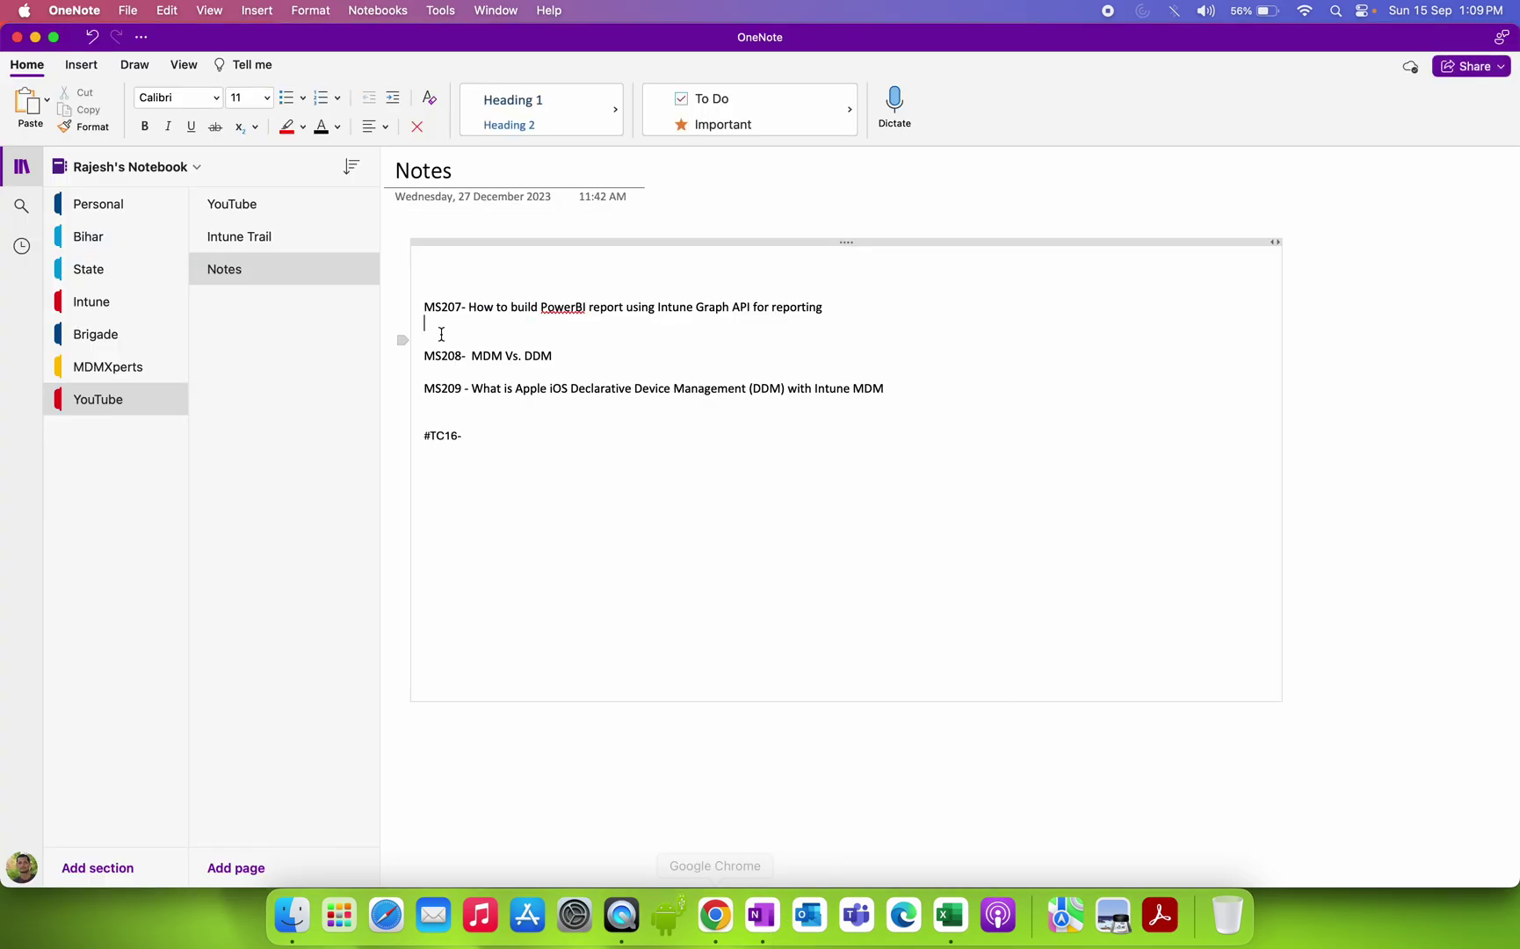
right_click(284, 428)
left_click(305, 438)
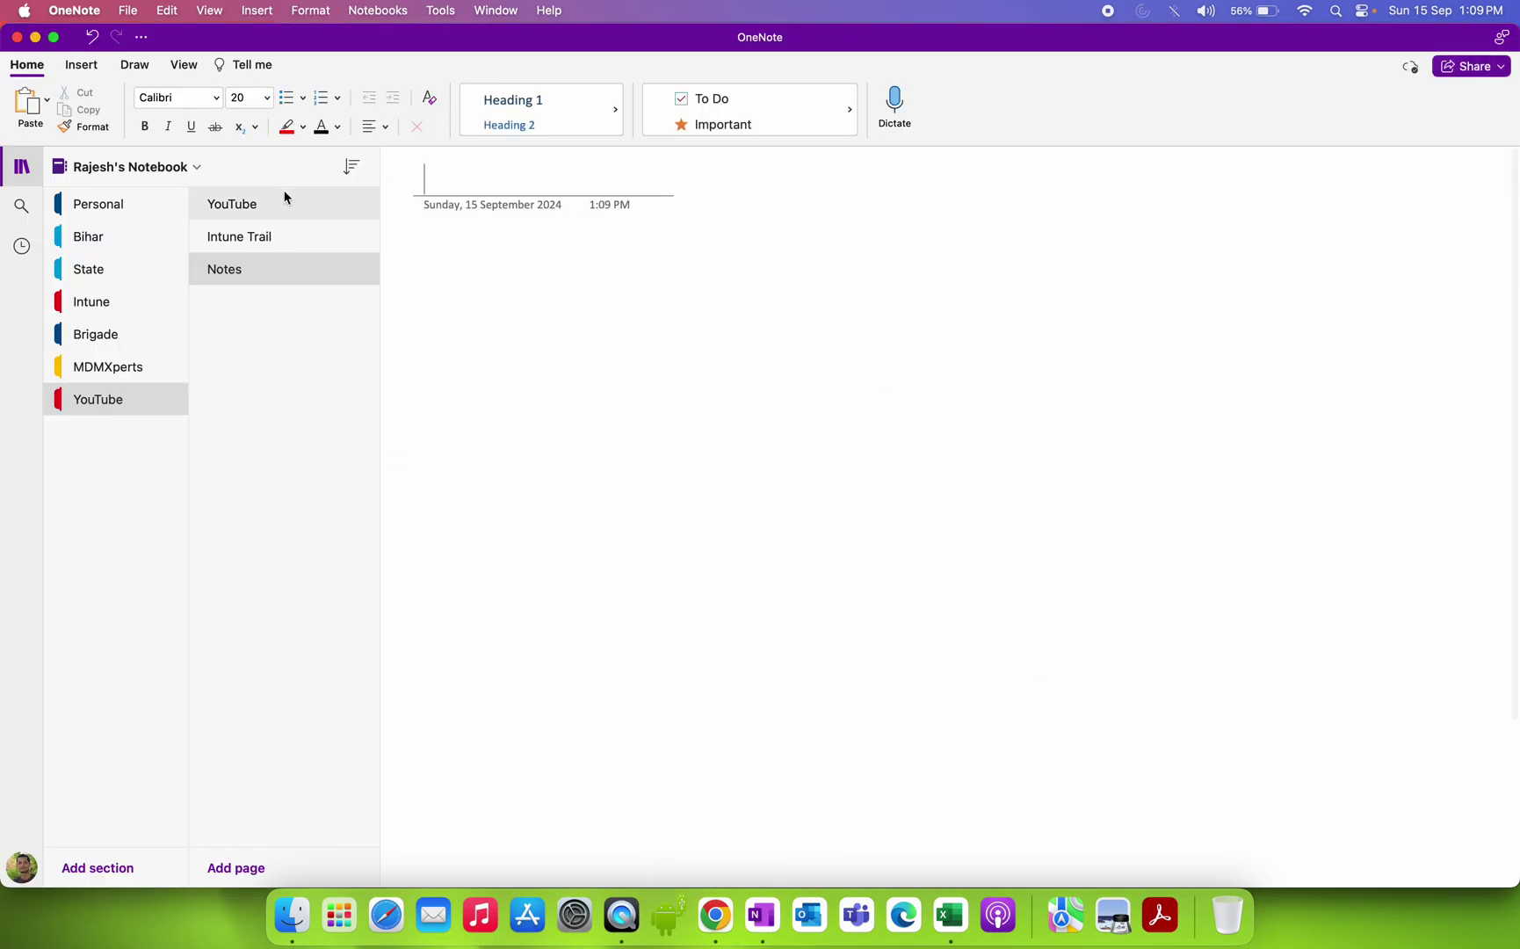
left_click(351, 167)
left_click(330, 362)
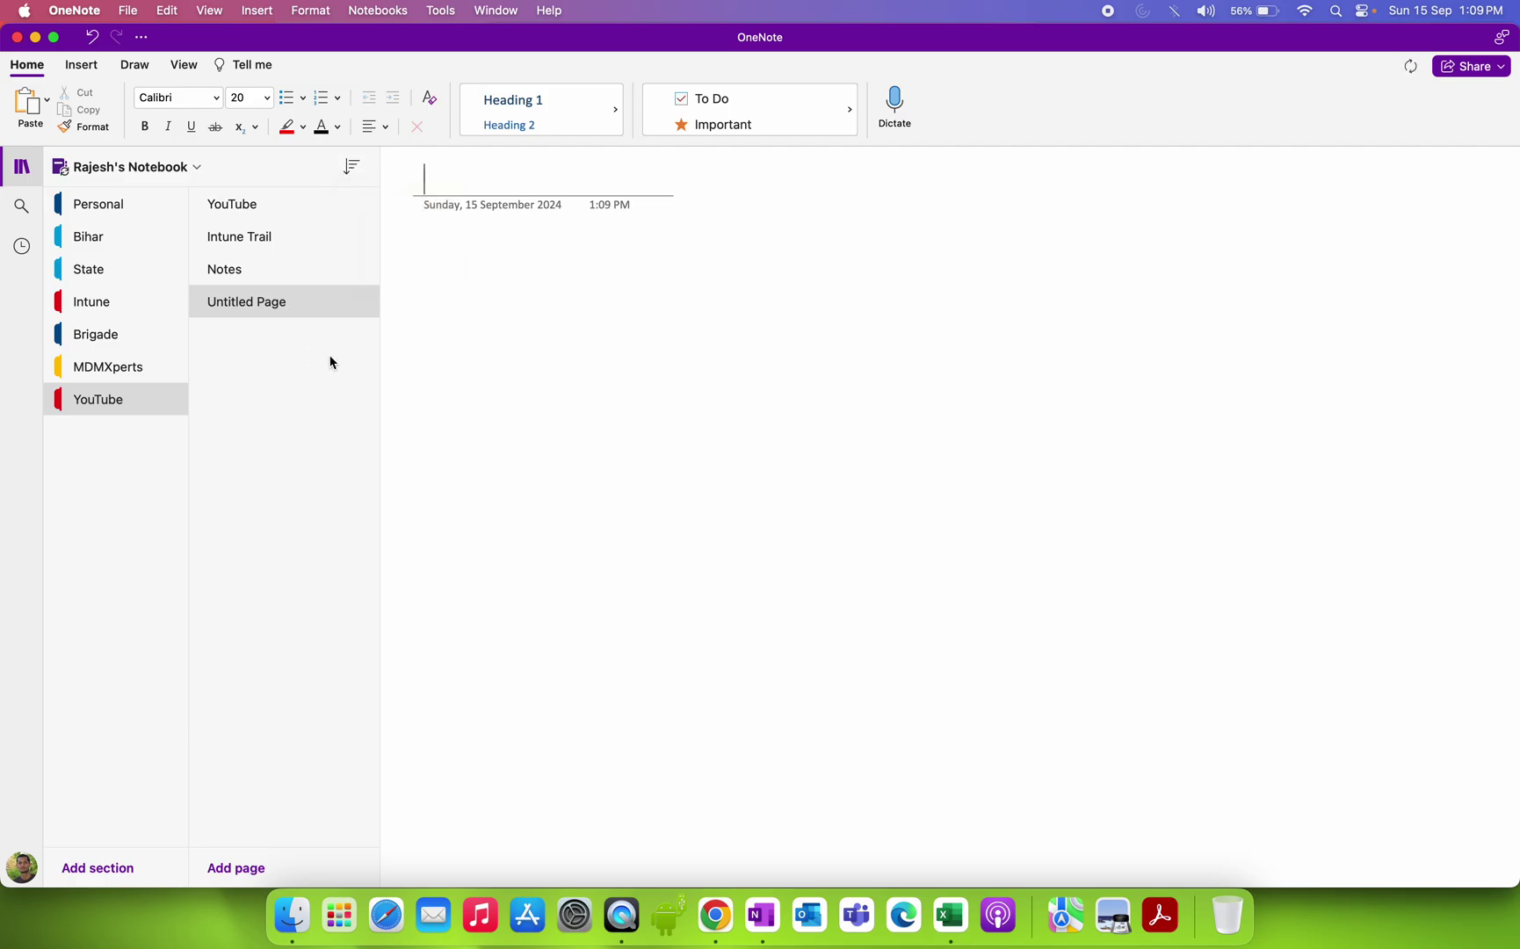
Hide the notebook navigation and paste the client secret value into the body of the new page.
left_click(353, 165)
left_click(563, 352)
left_click(38, 173)
left_click(305, 285)
key("super+v")
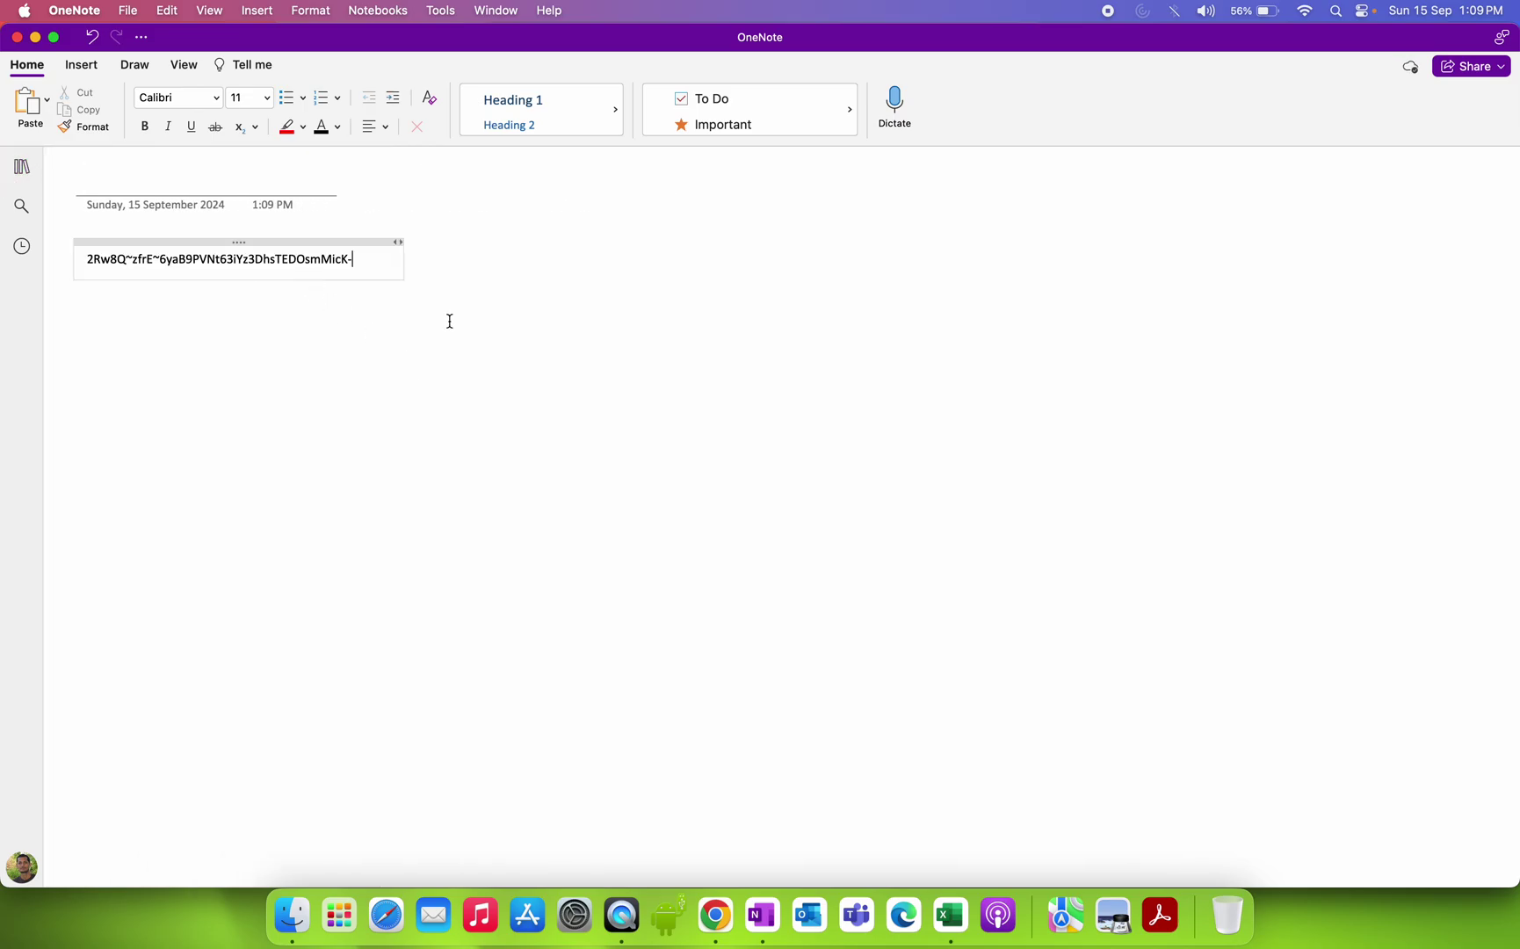
Copy the PowerBI secret's ID from Azure and paste it below the secret value in OneNote, labelled "Secert iD -".
left_click(715, 915)
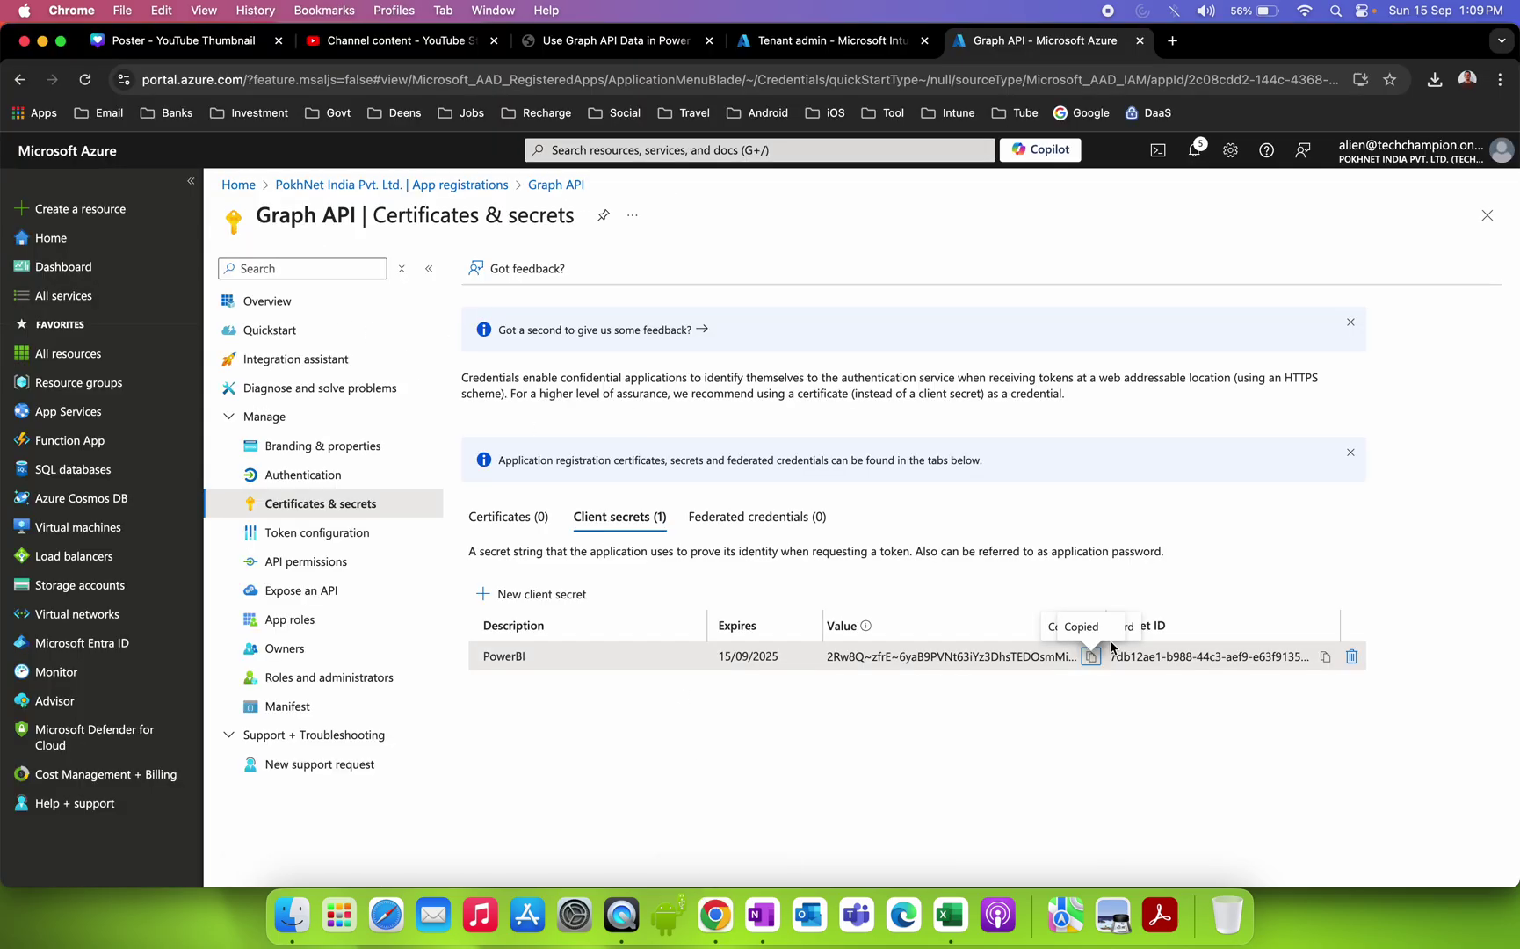
left_click(1325, 656)
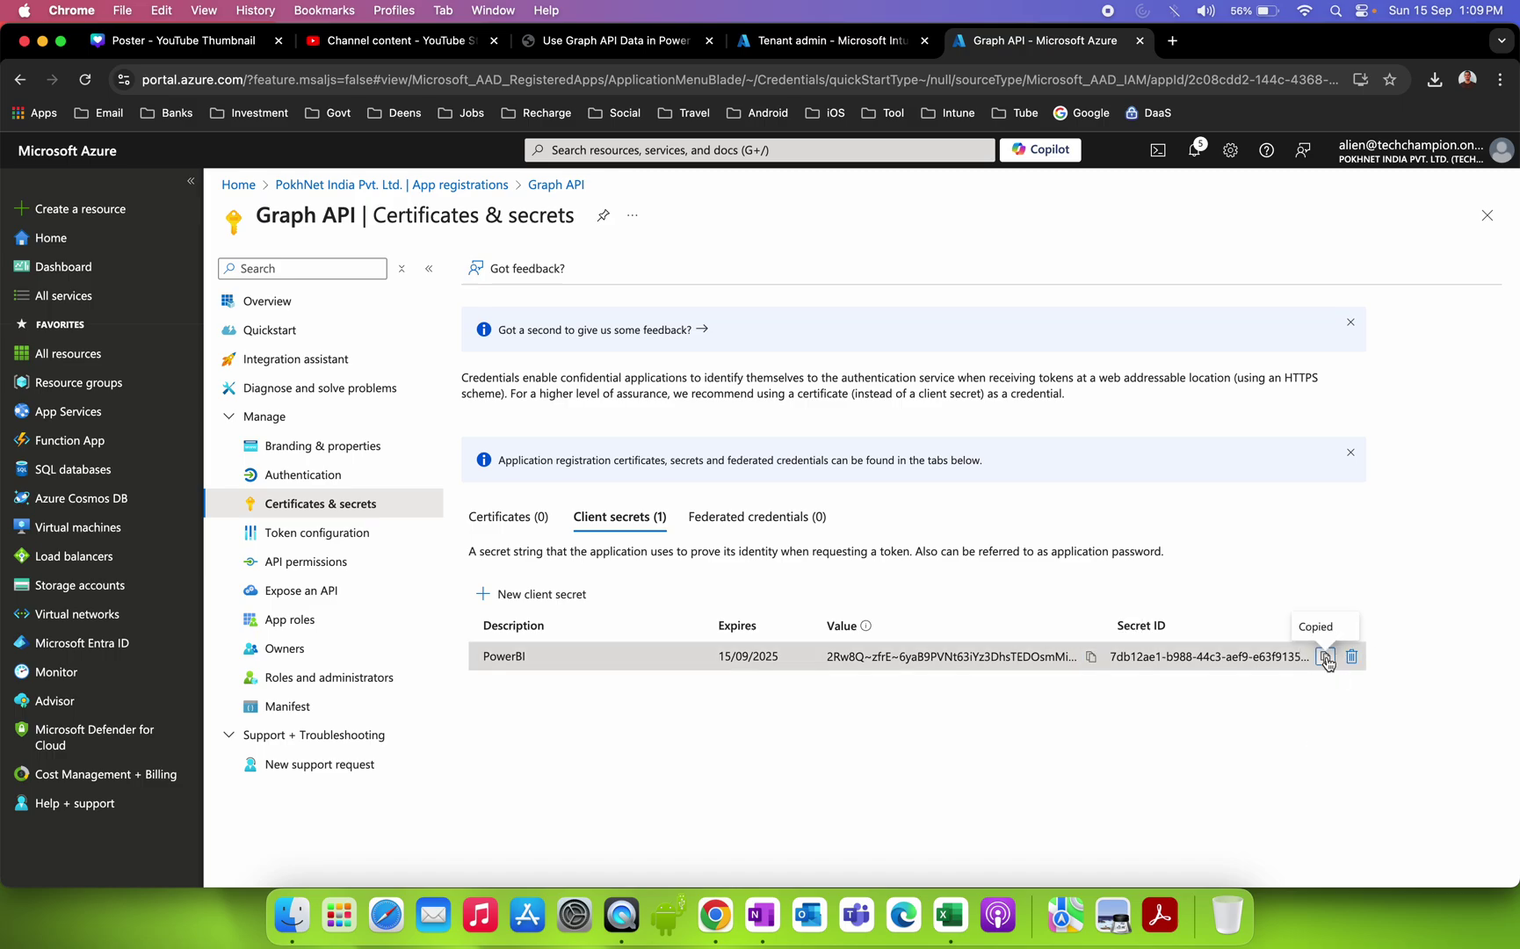
left_click(761, 915)
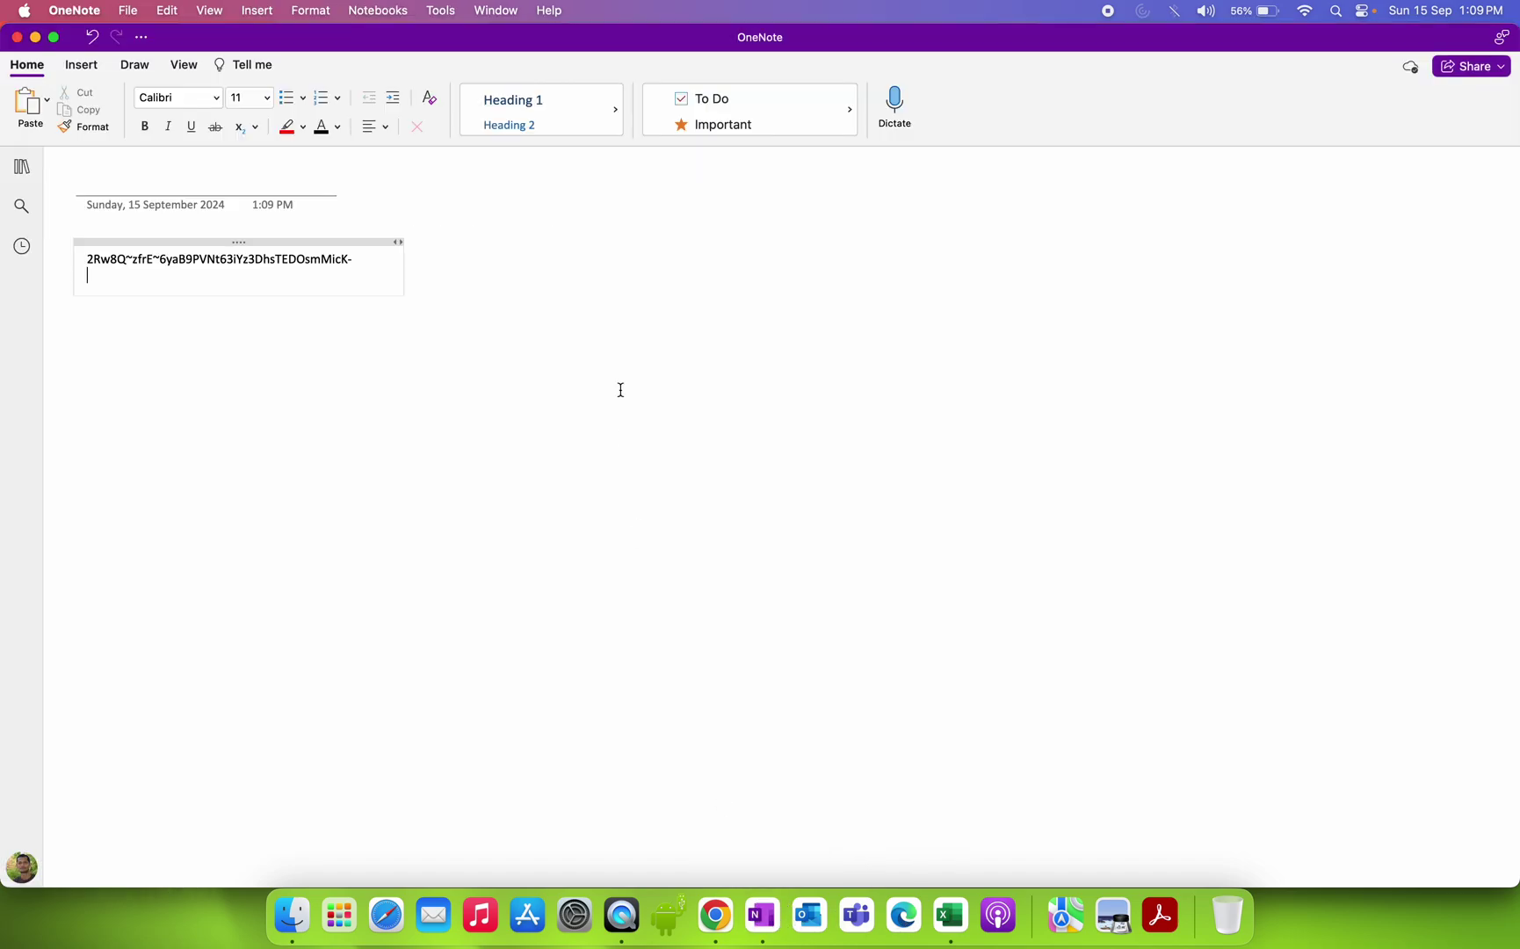
key("Return")
key("super+v")
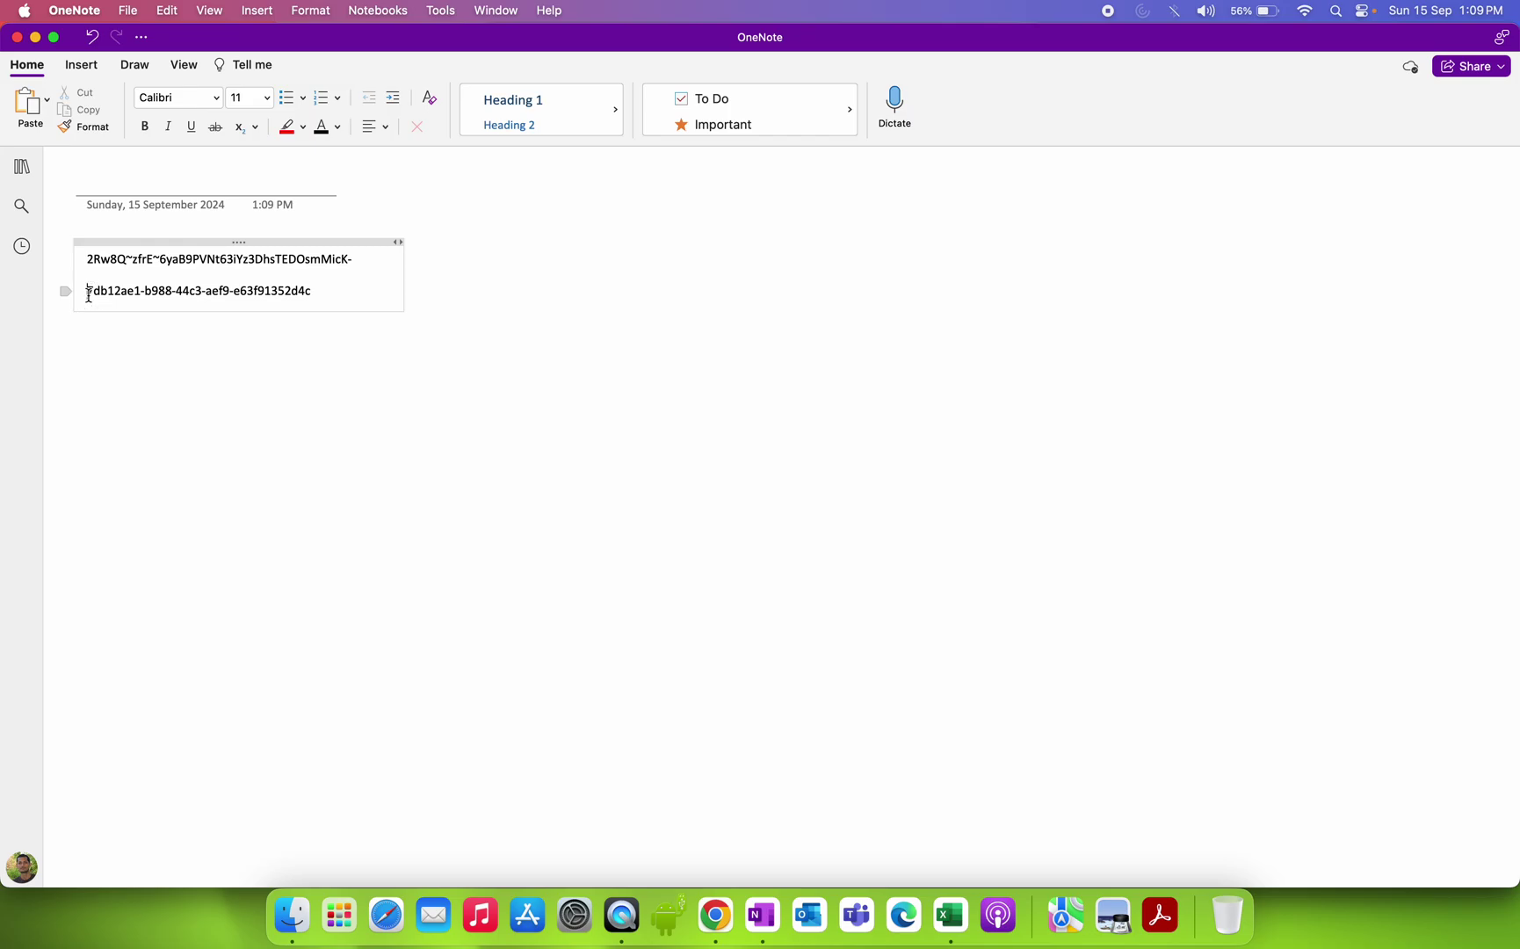
type("Secert i")
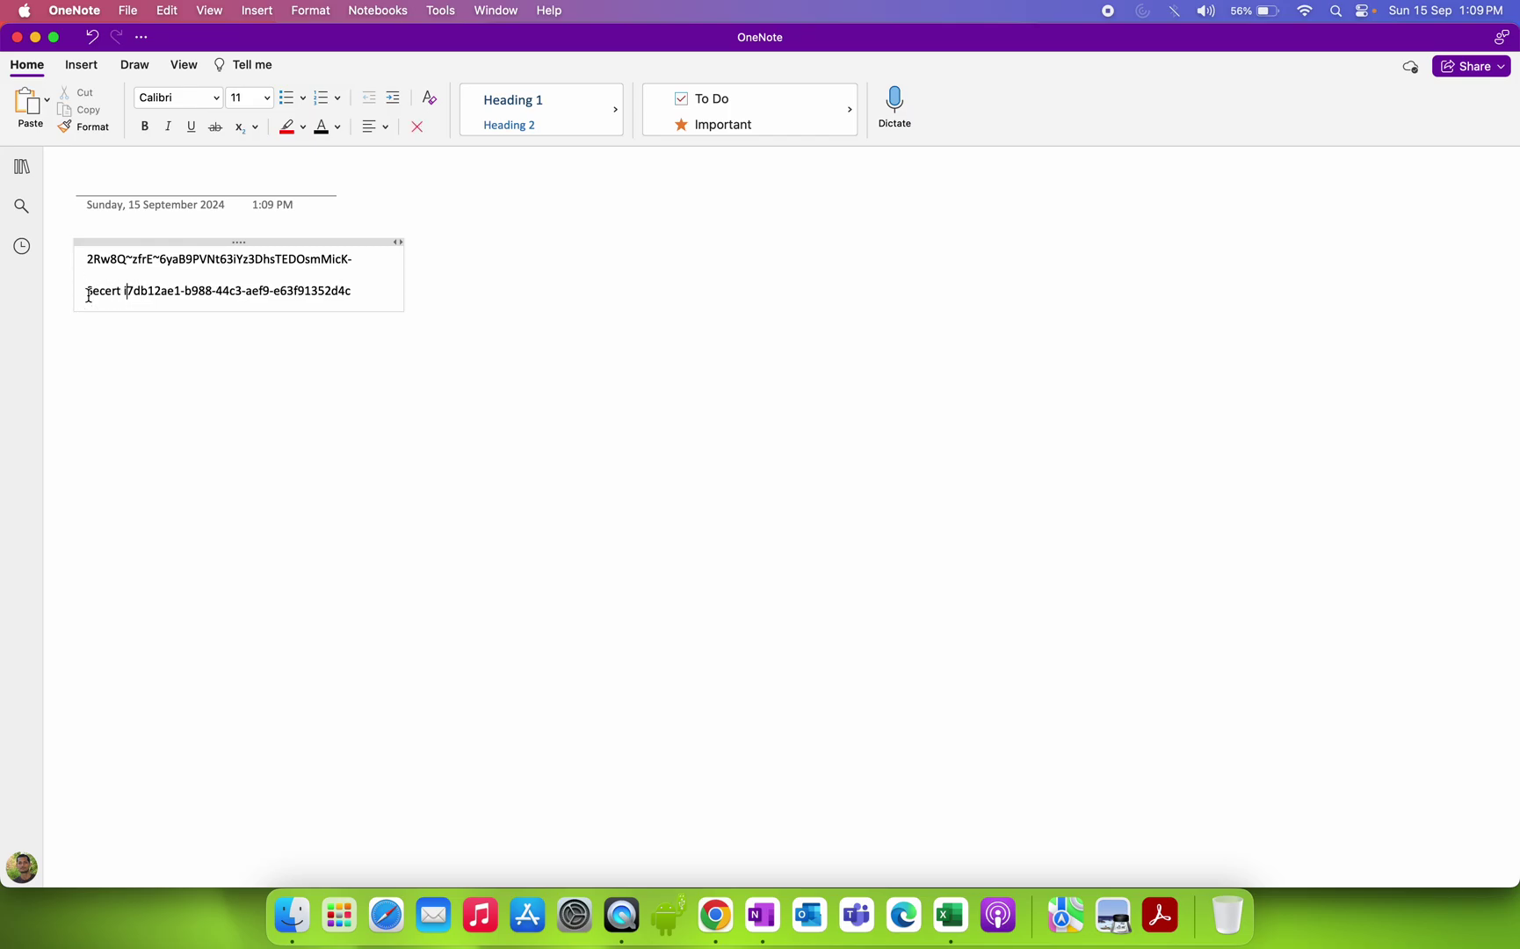
type("D -")
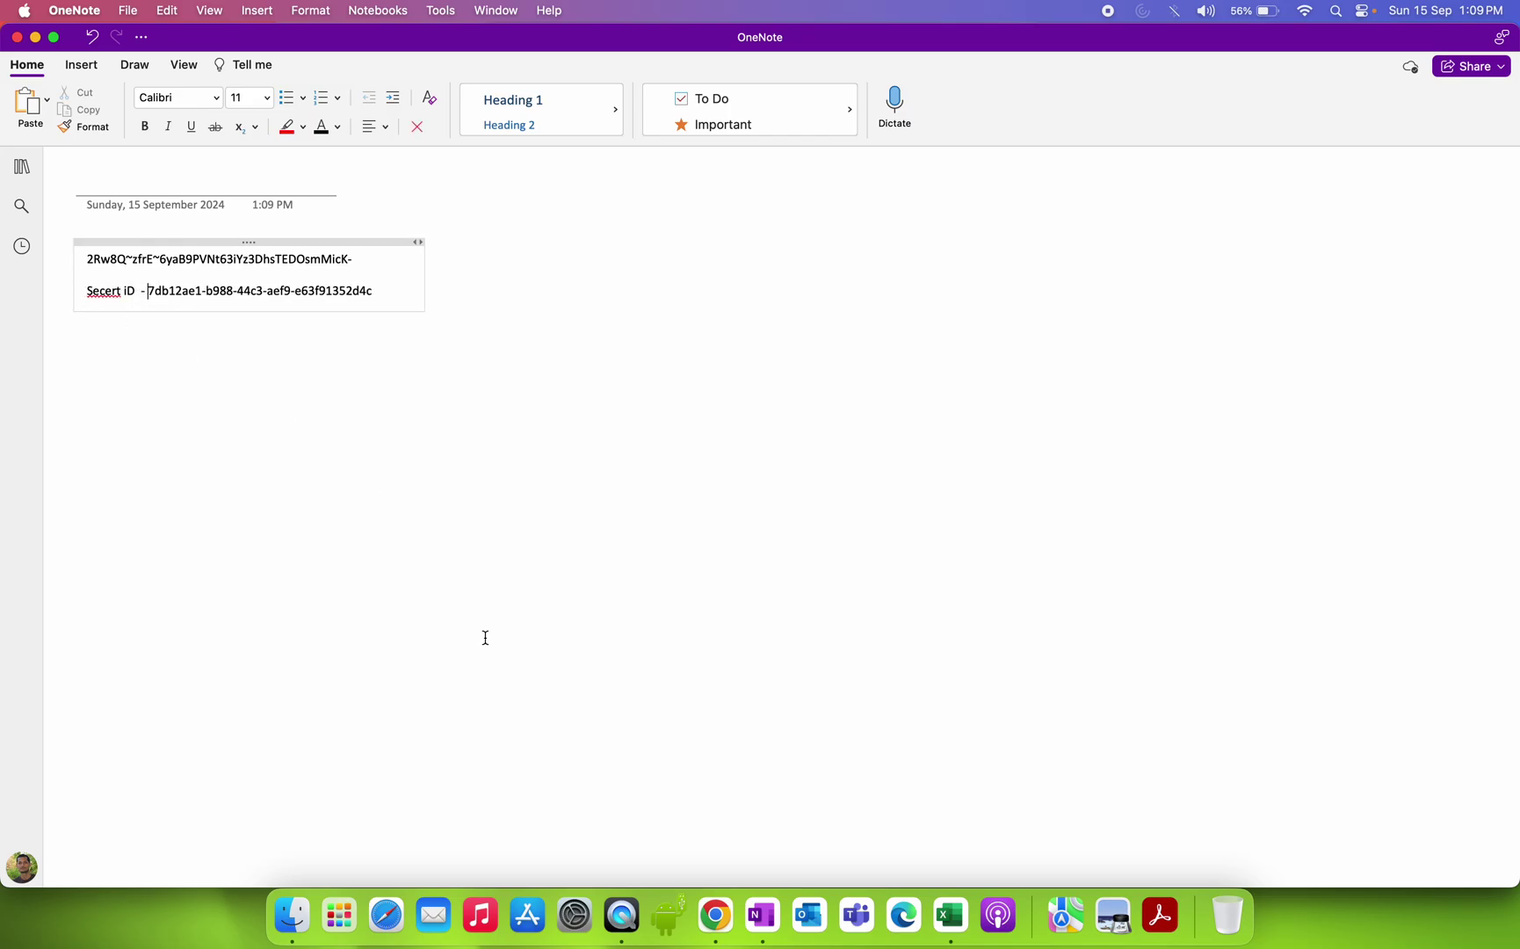
Return to Azure and look through the app registration's Authentication, Token configuration, Expose an API and Certificates & secrets pages.
left_click(715, 915)
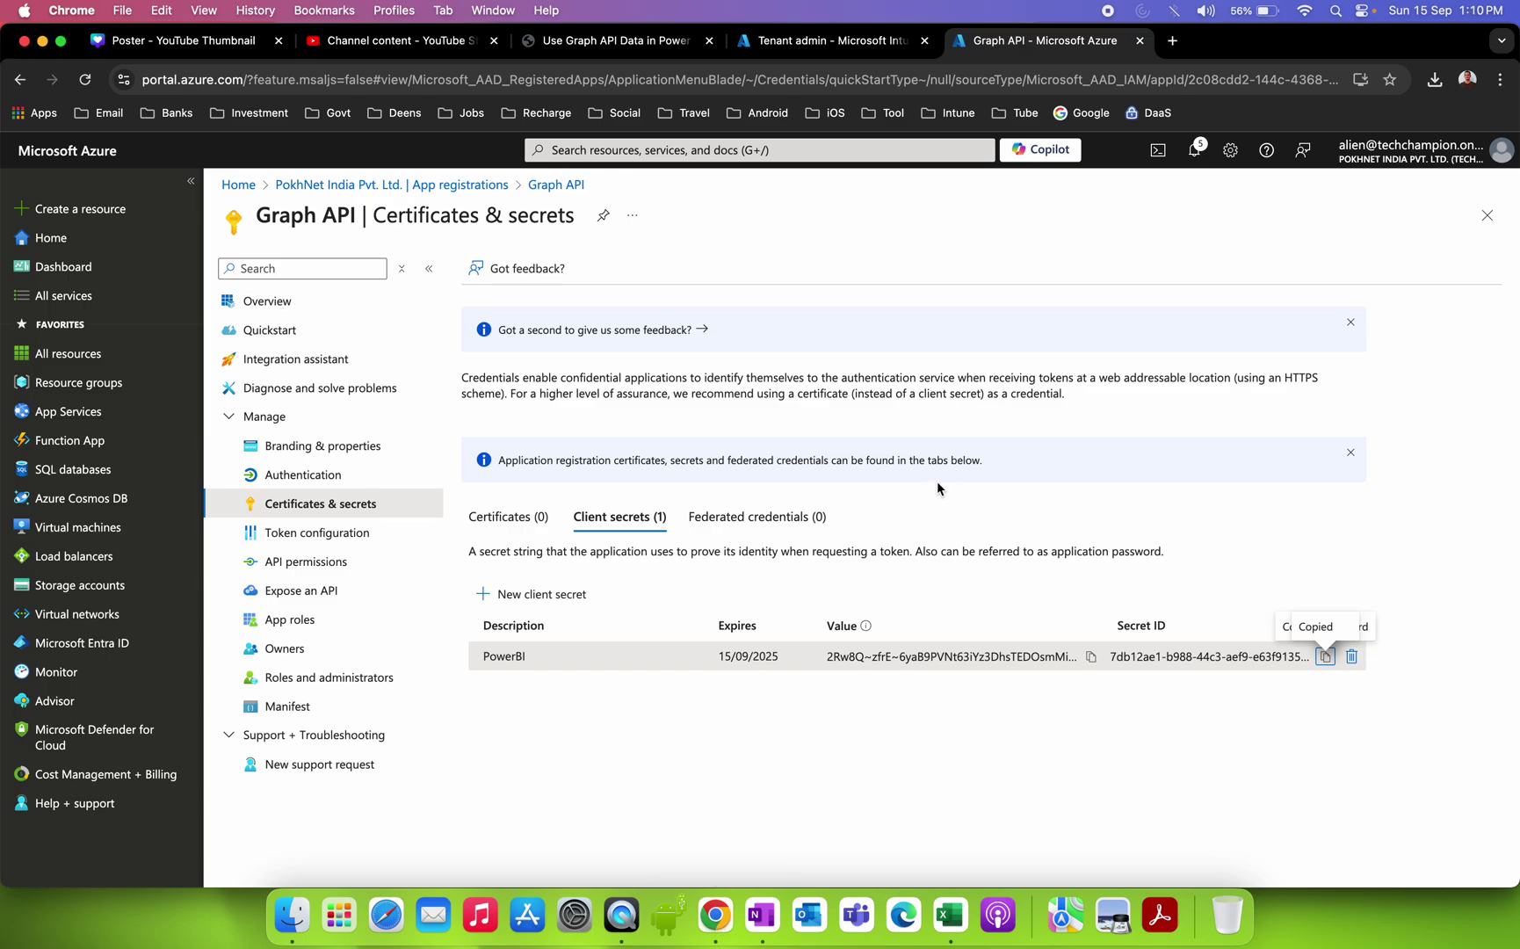
left_click(365, 475)
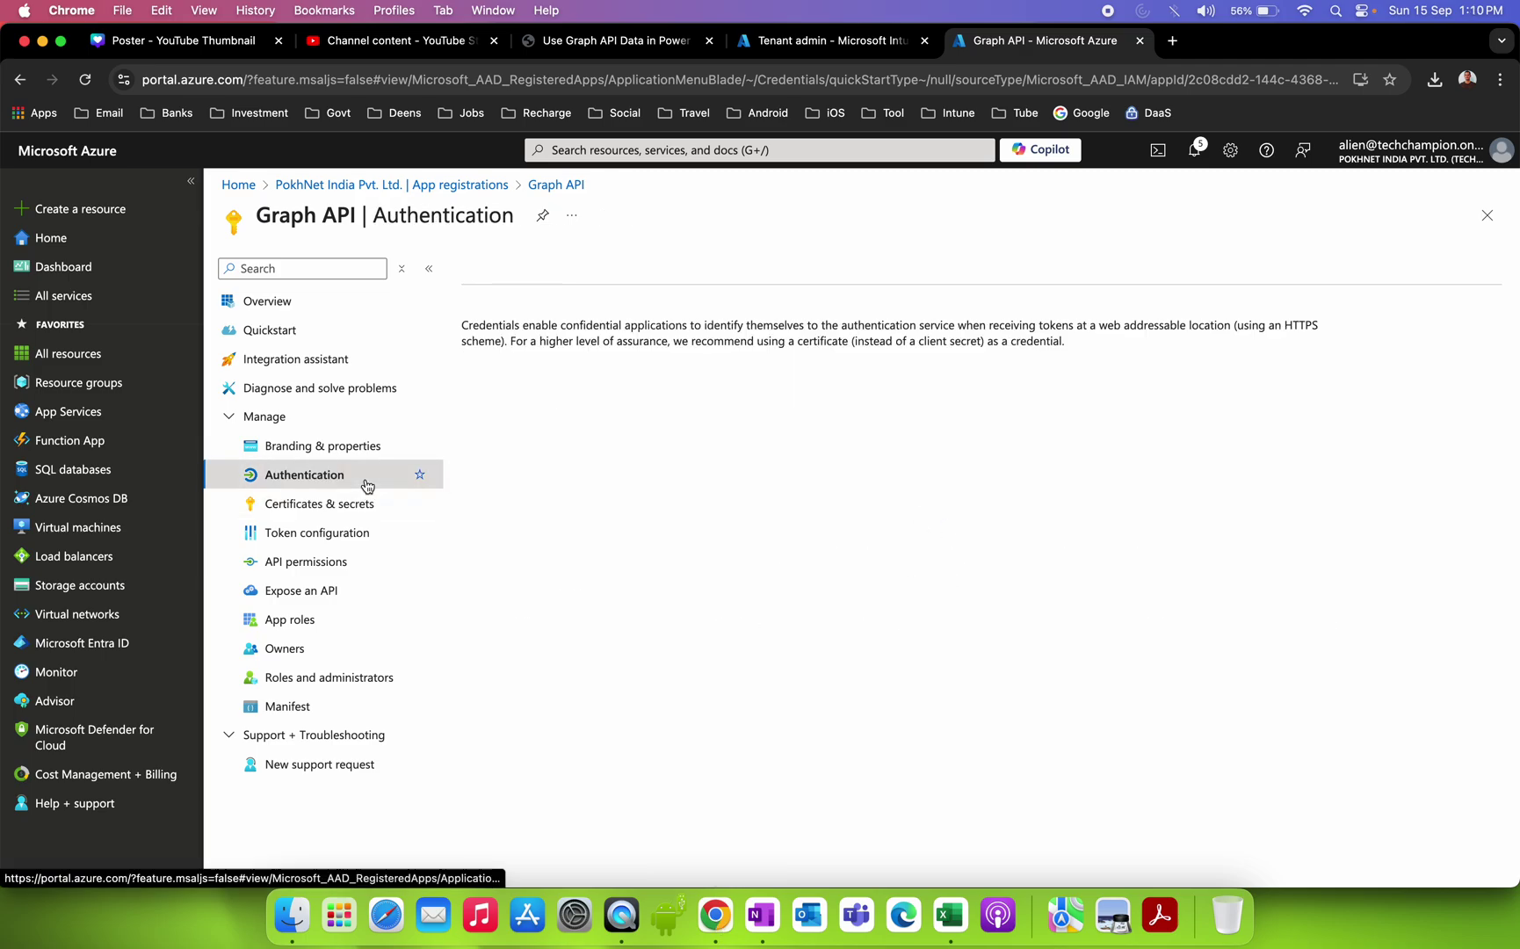
left_click(361, 504)
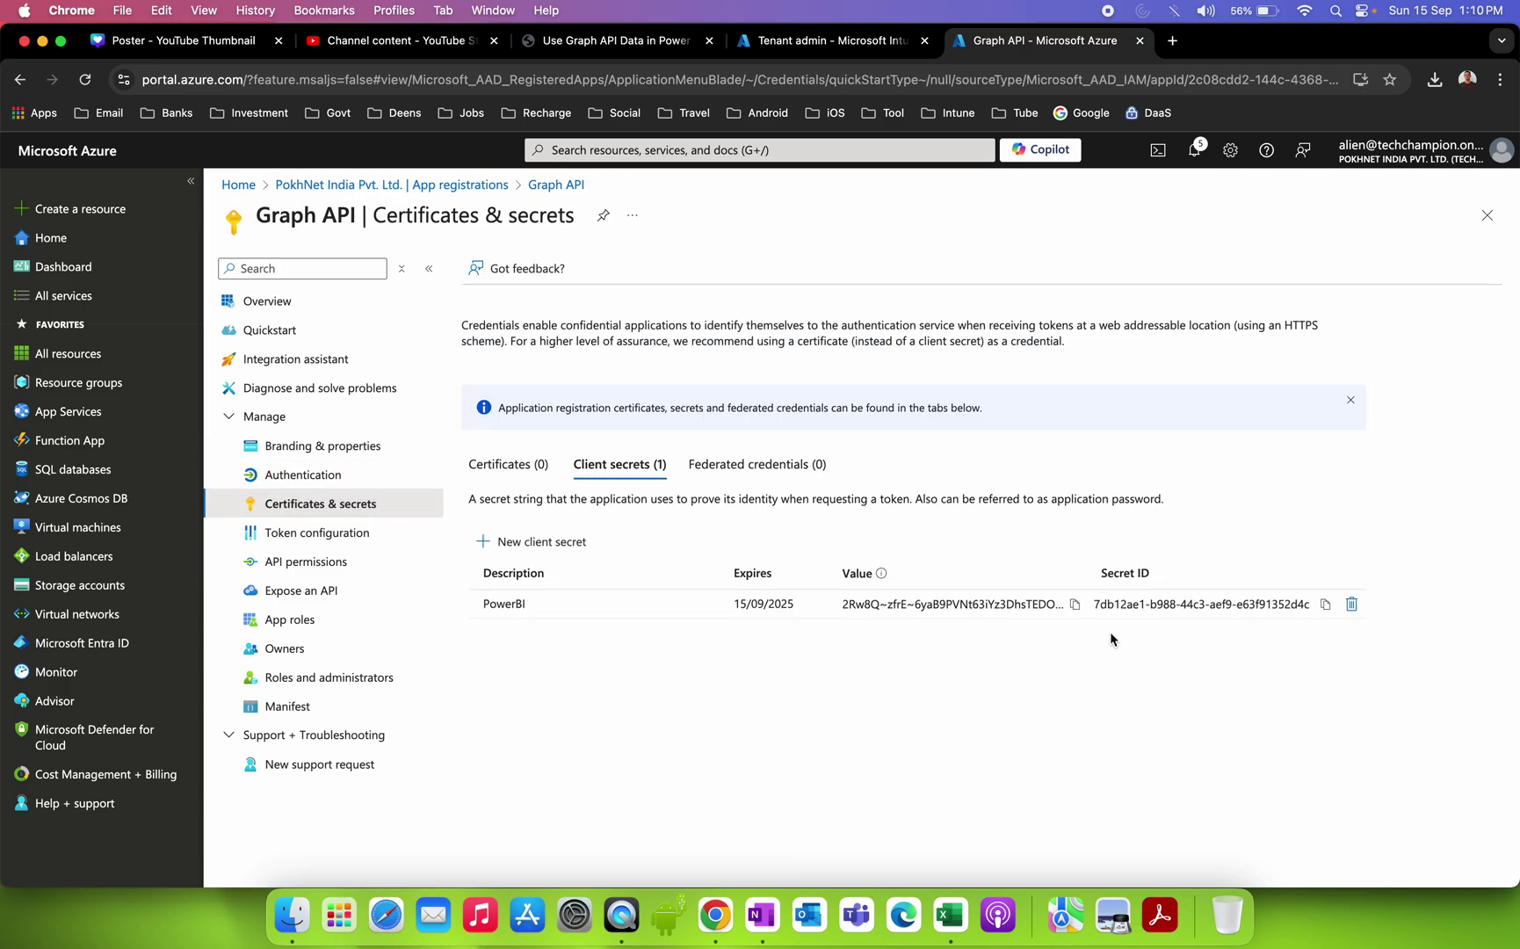
left_click(339, 534)
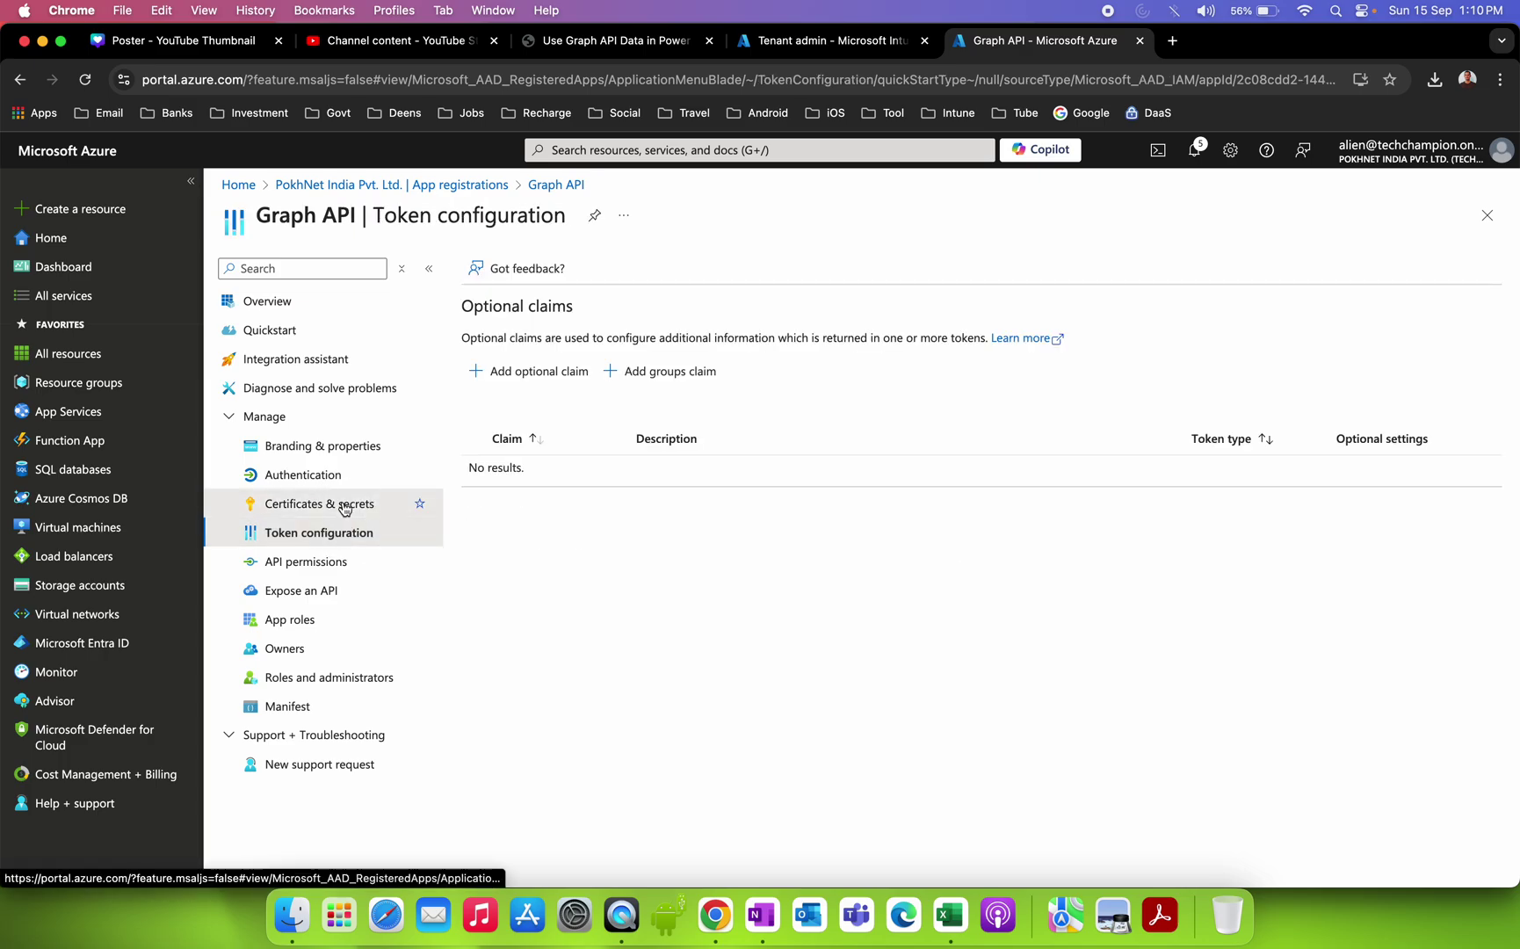
left_click(343, 507)
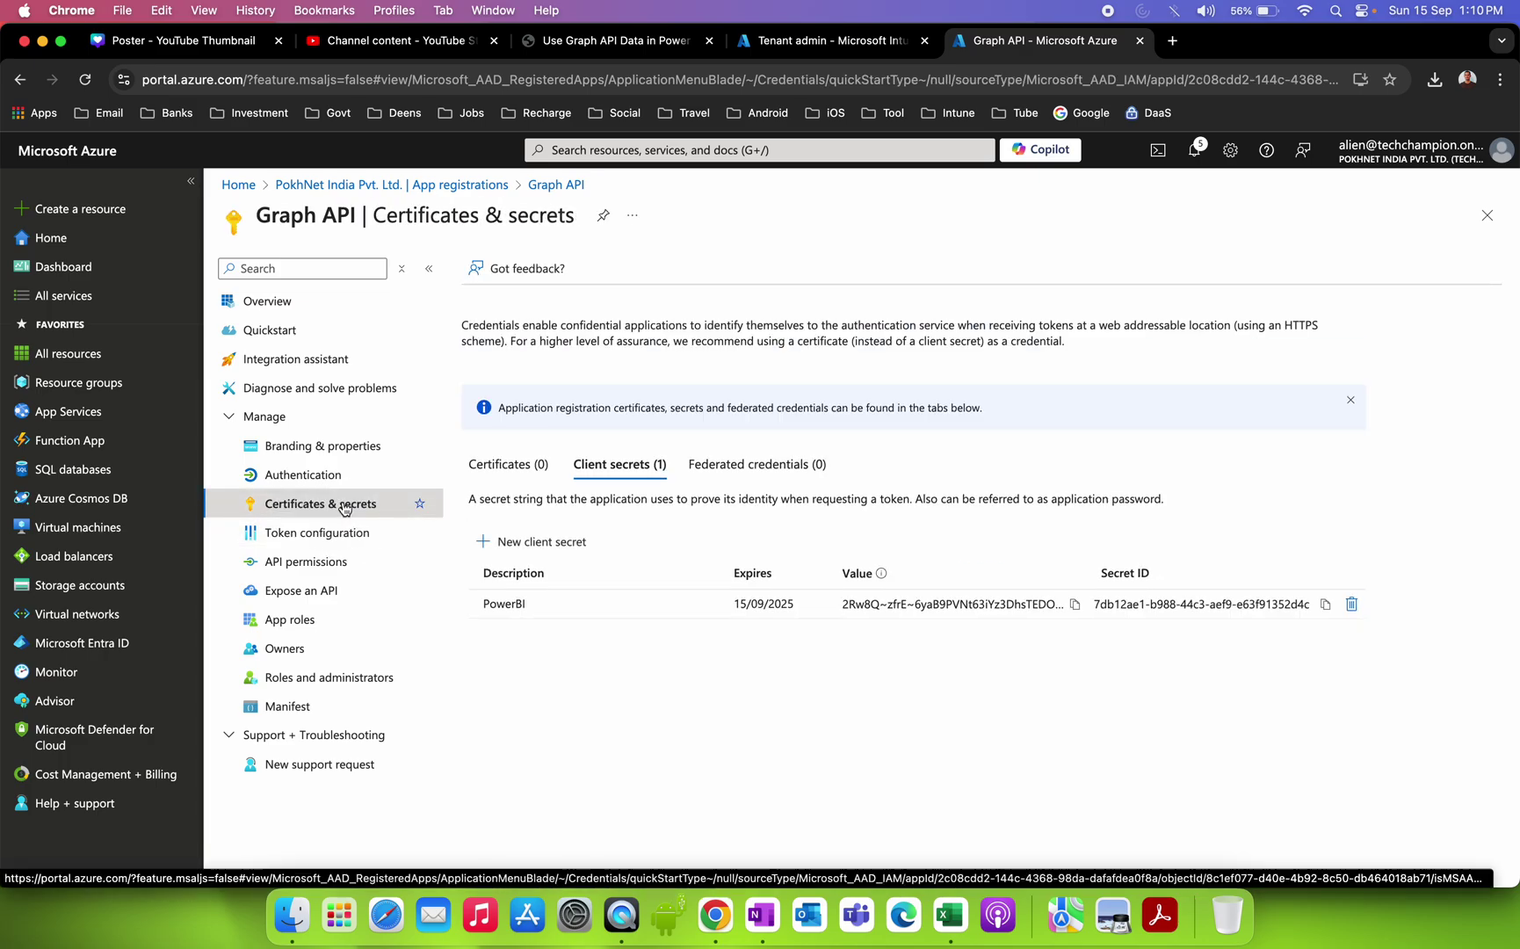
left_click(350, 561)
left_click(303, 591)
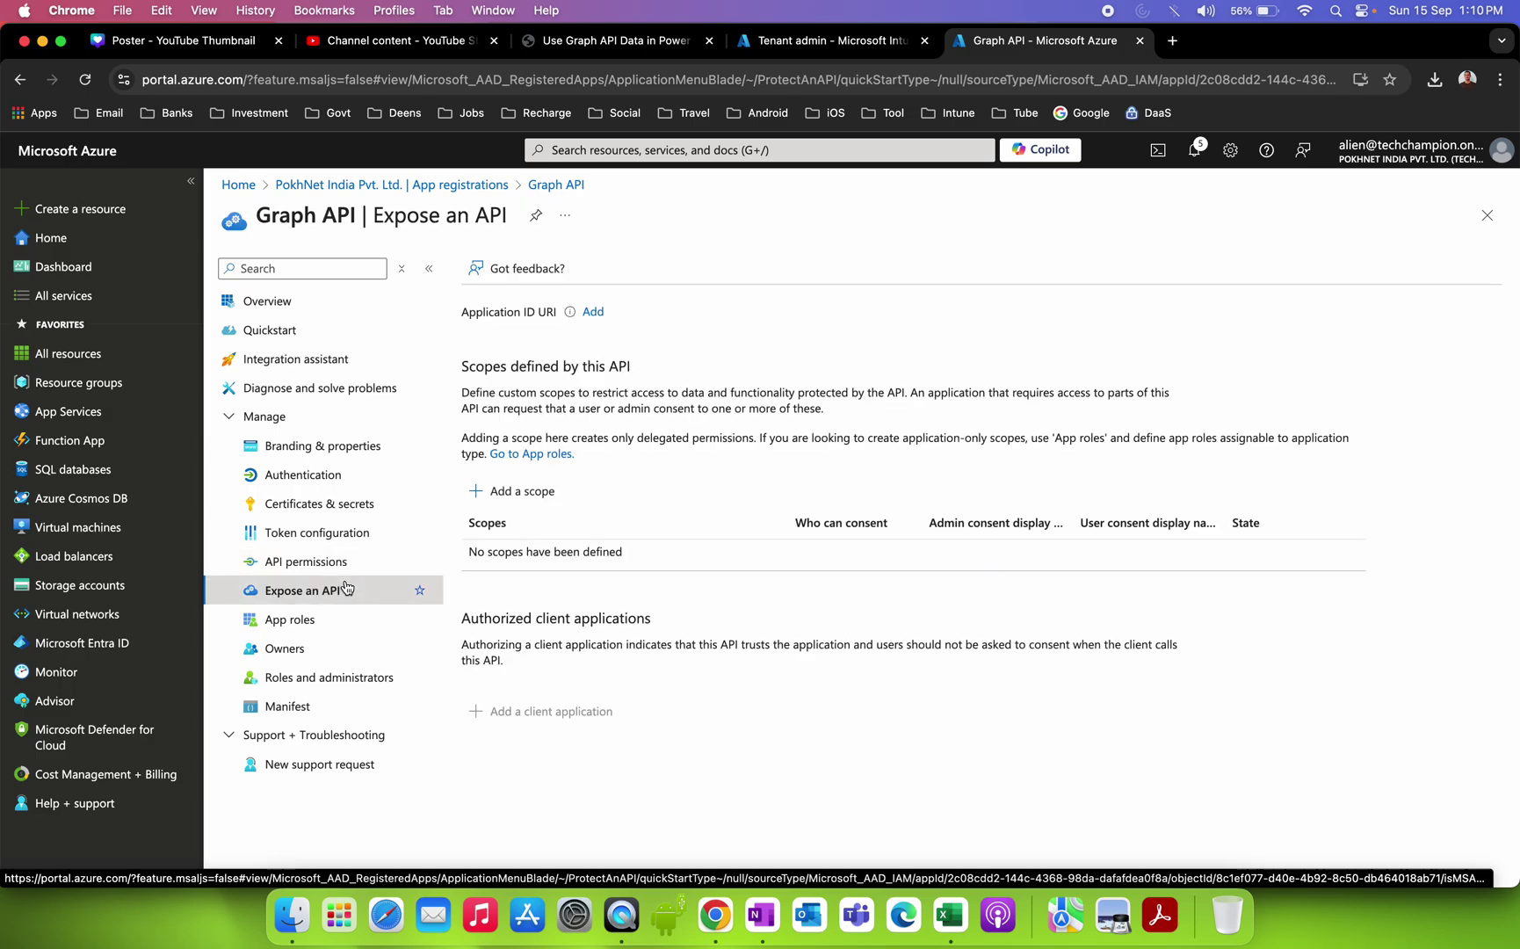
left_click(359, 530)
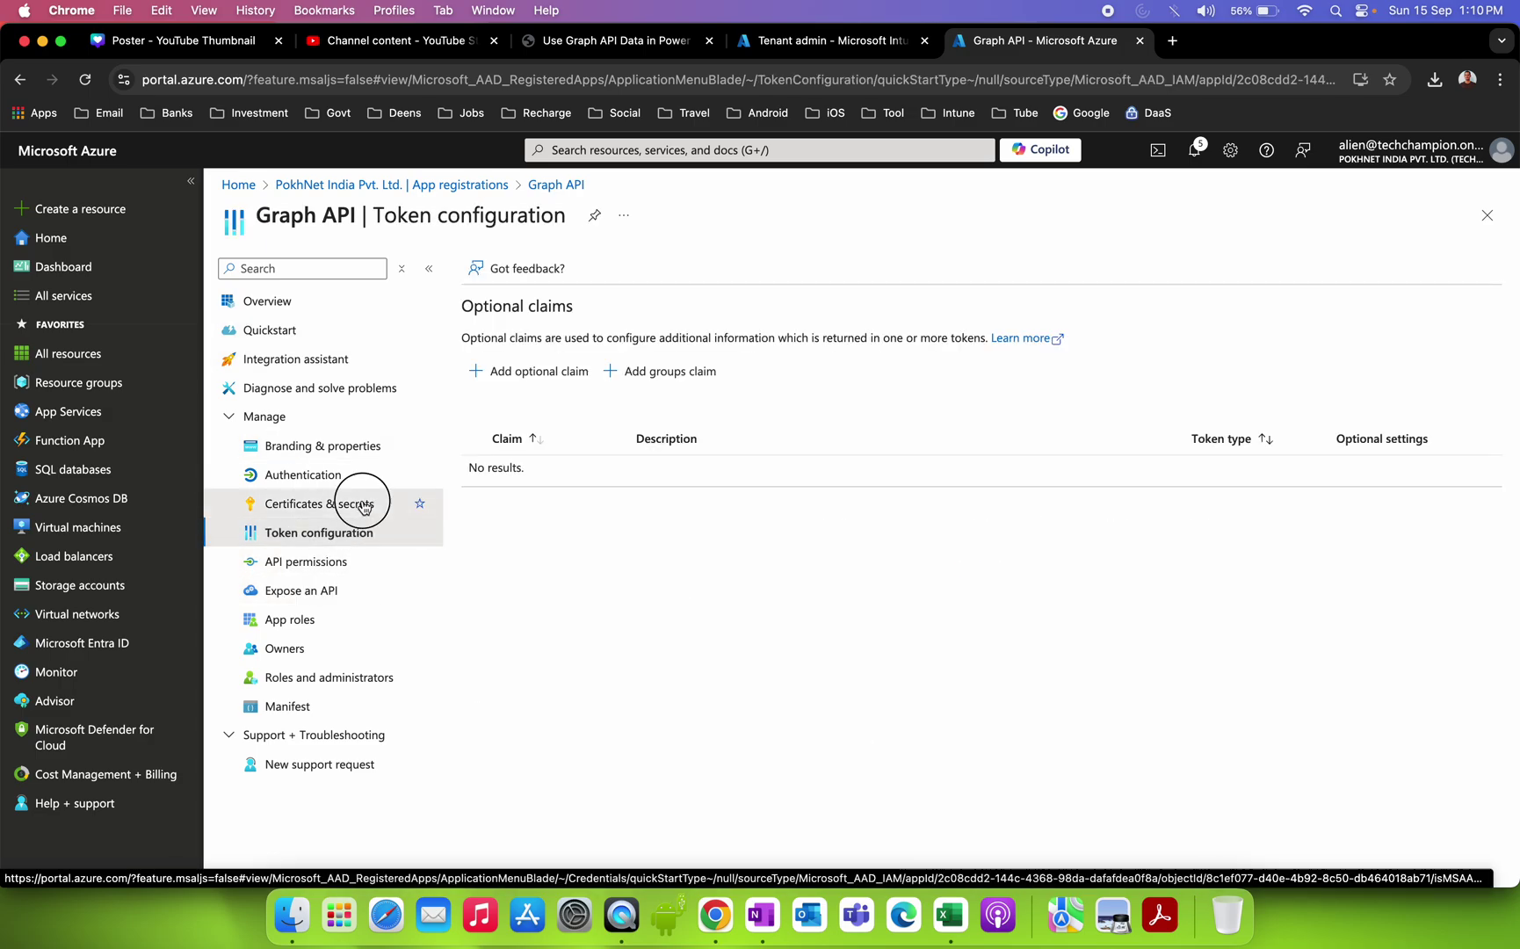
left_click(316, 503)
left_click(1073, 603)
Check in the Graph API article which app registration IDs must be saved before continuing in Power BI Desktop.
left_click(615, 40)
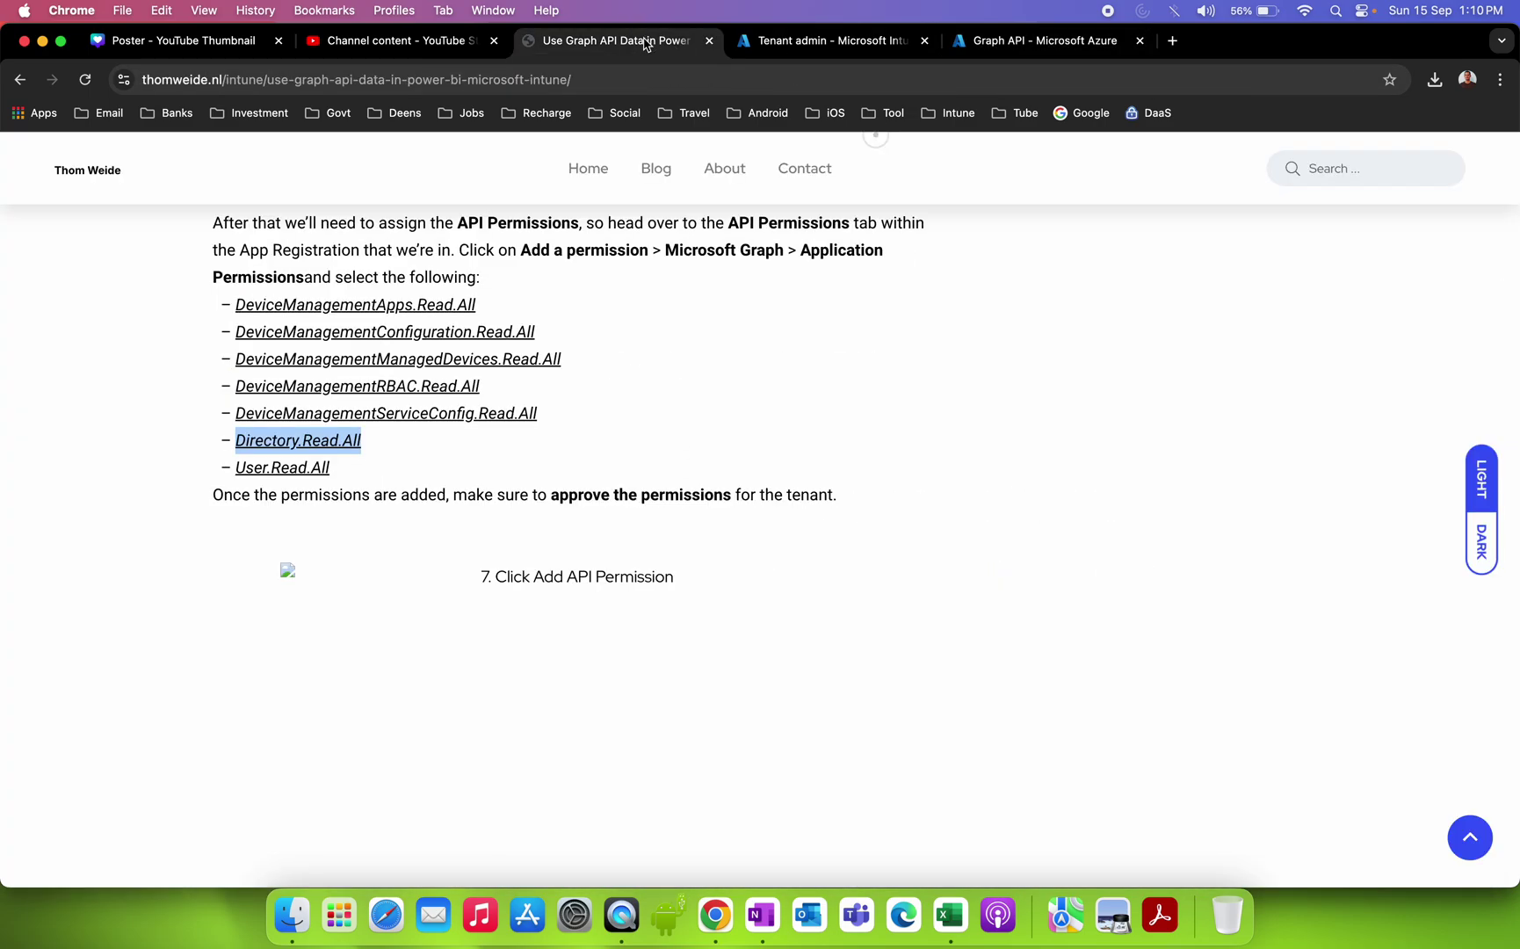
scroll(1056, 393, "down", 10)
scroll(1057, 393, "down", 15)
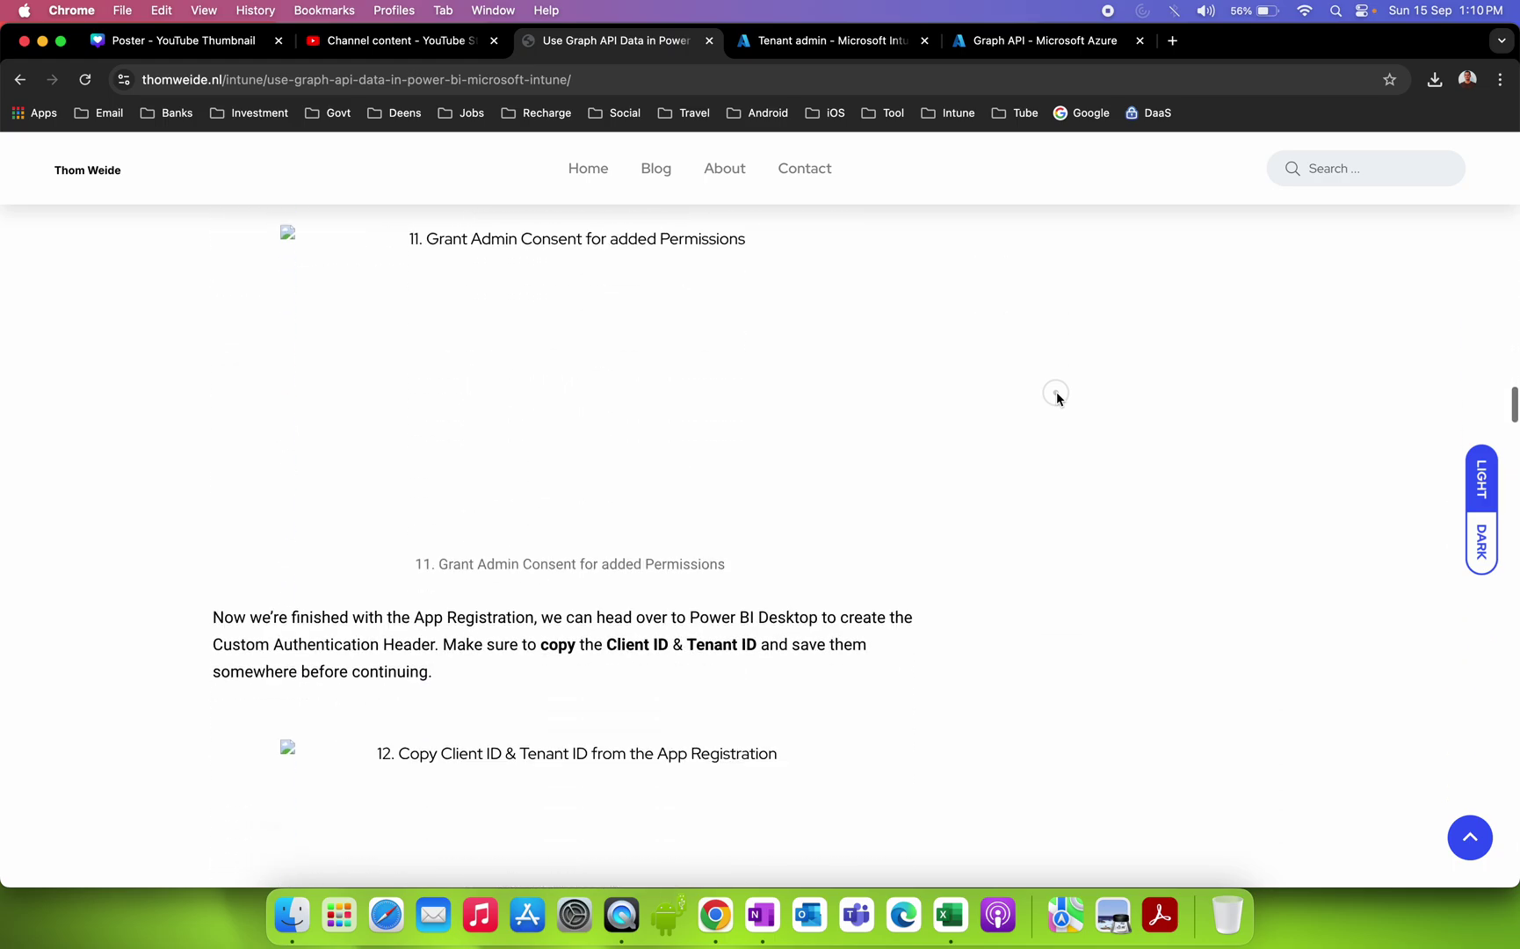
scroll(1056, 394, "up", 3)
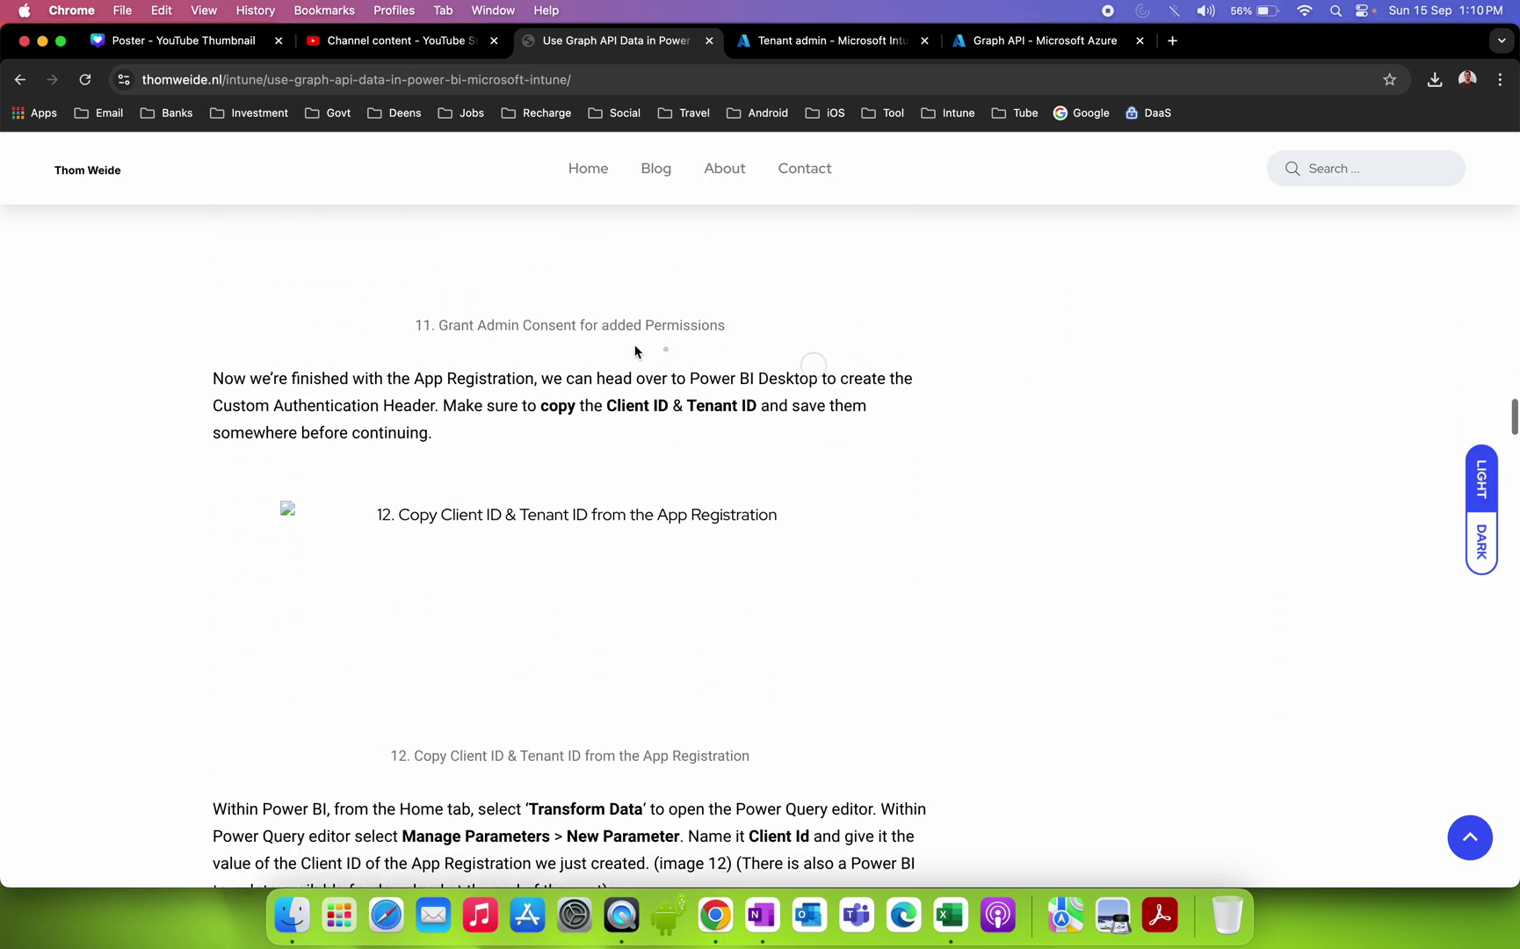
left_click_drag(541, 407, 787, 408)
Copy the Application (client) ID from the overview of the Graph API app registration.
left_click(964, 40)
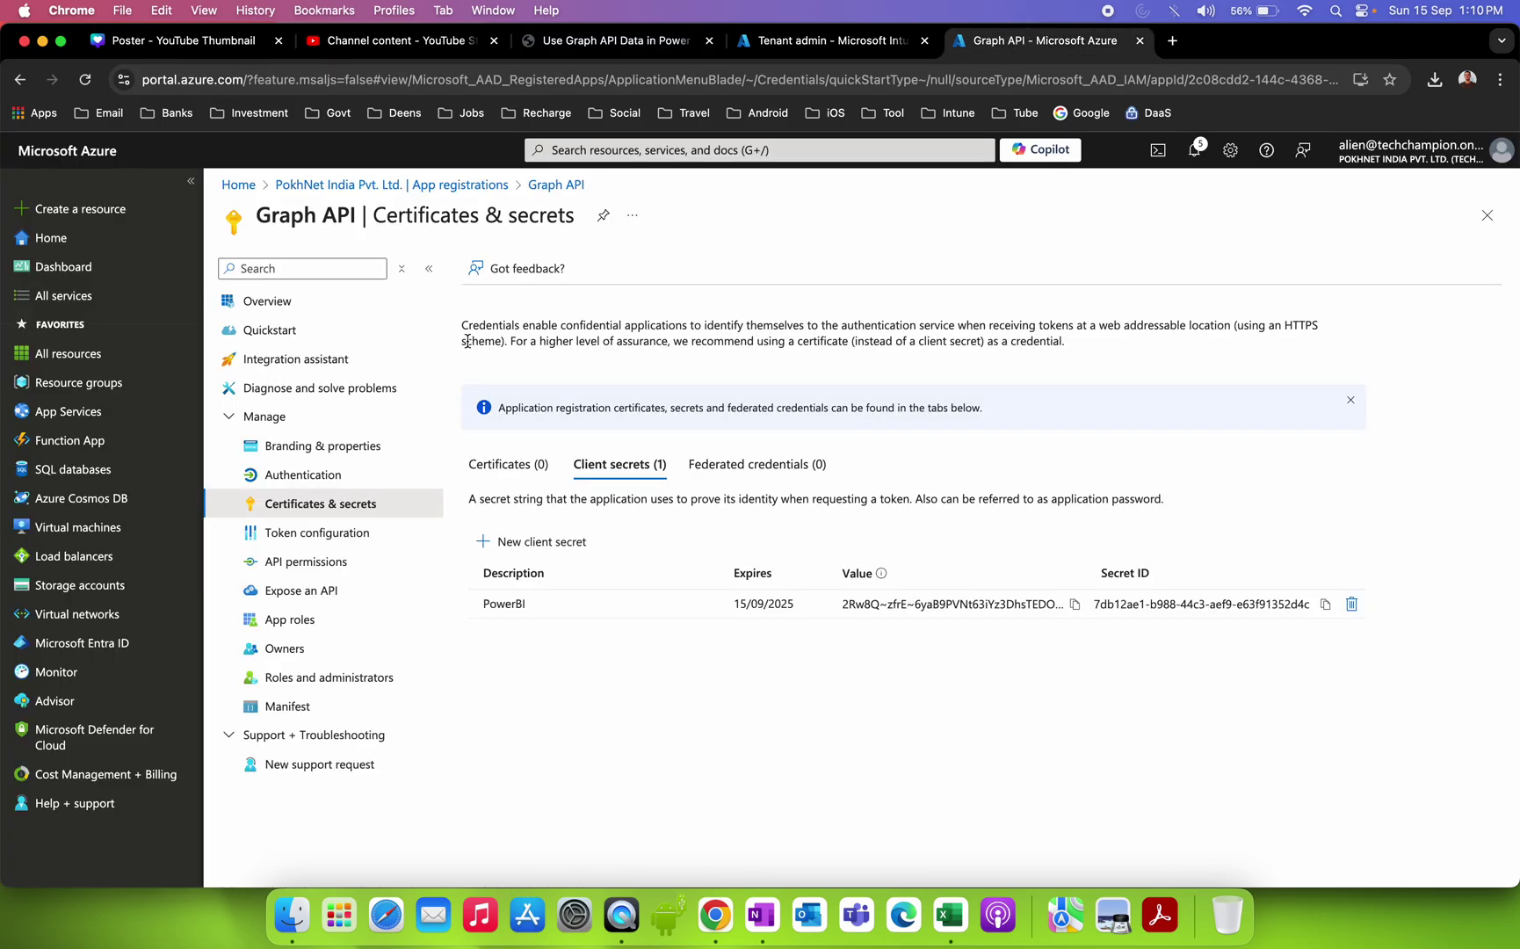
left_click(303, 300)
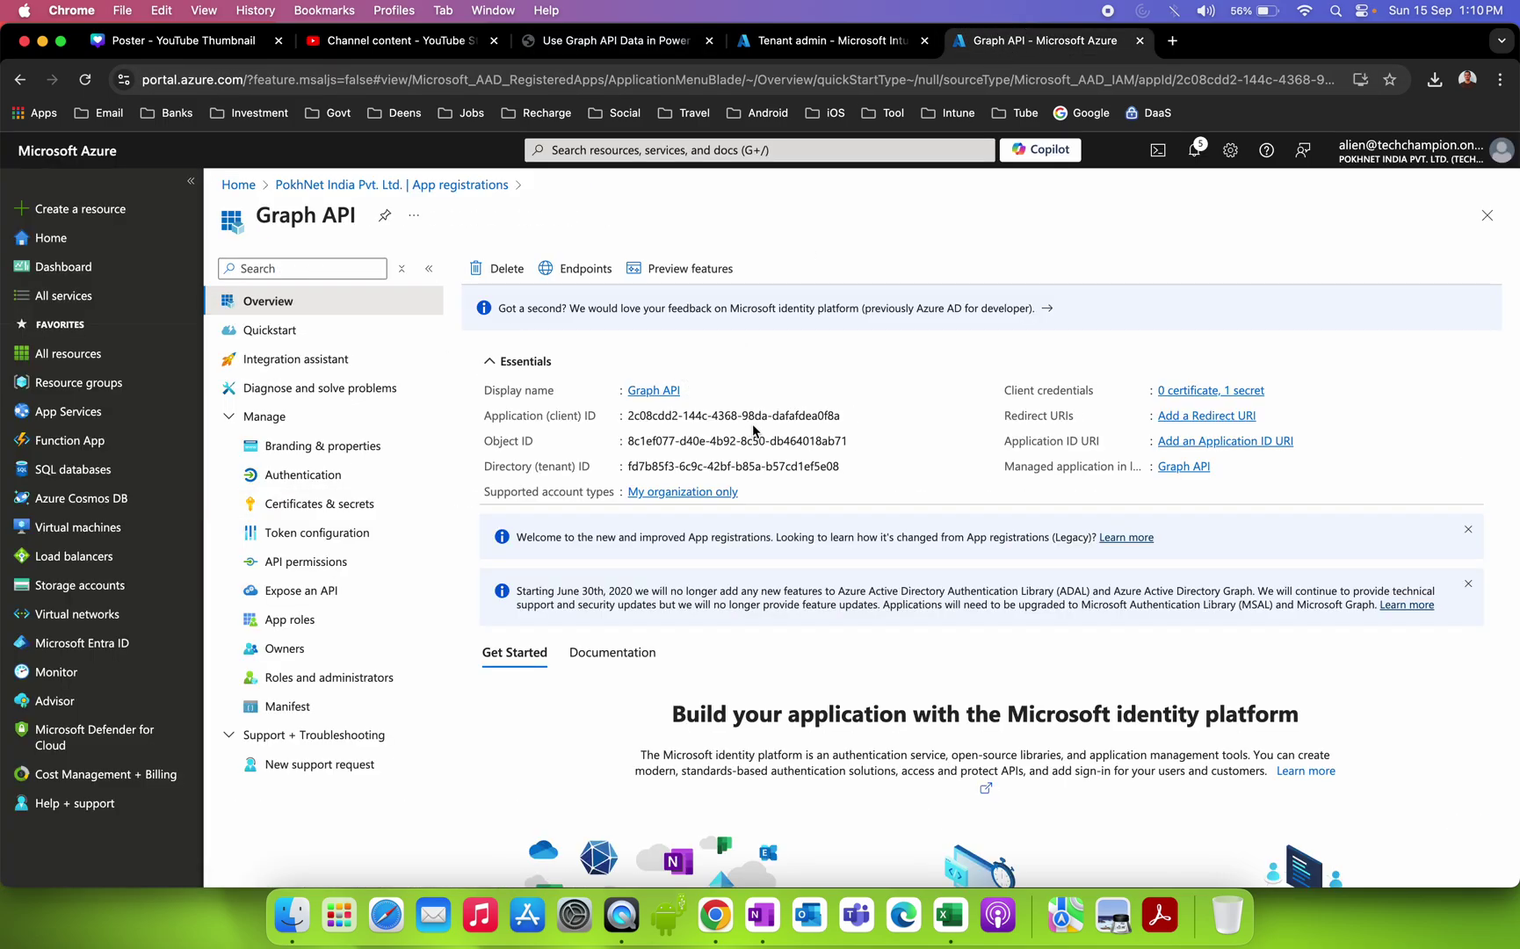
left_click(486, 417)
left_click_drag(486, 417, 850, 419)
left_click(850, 417)
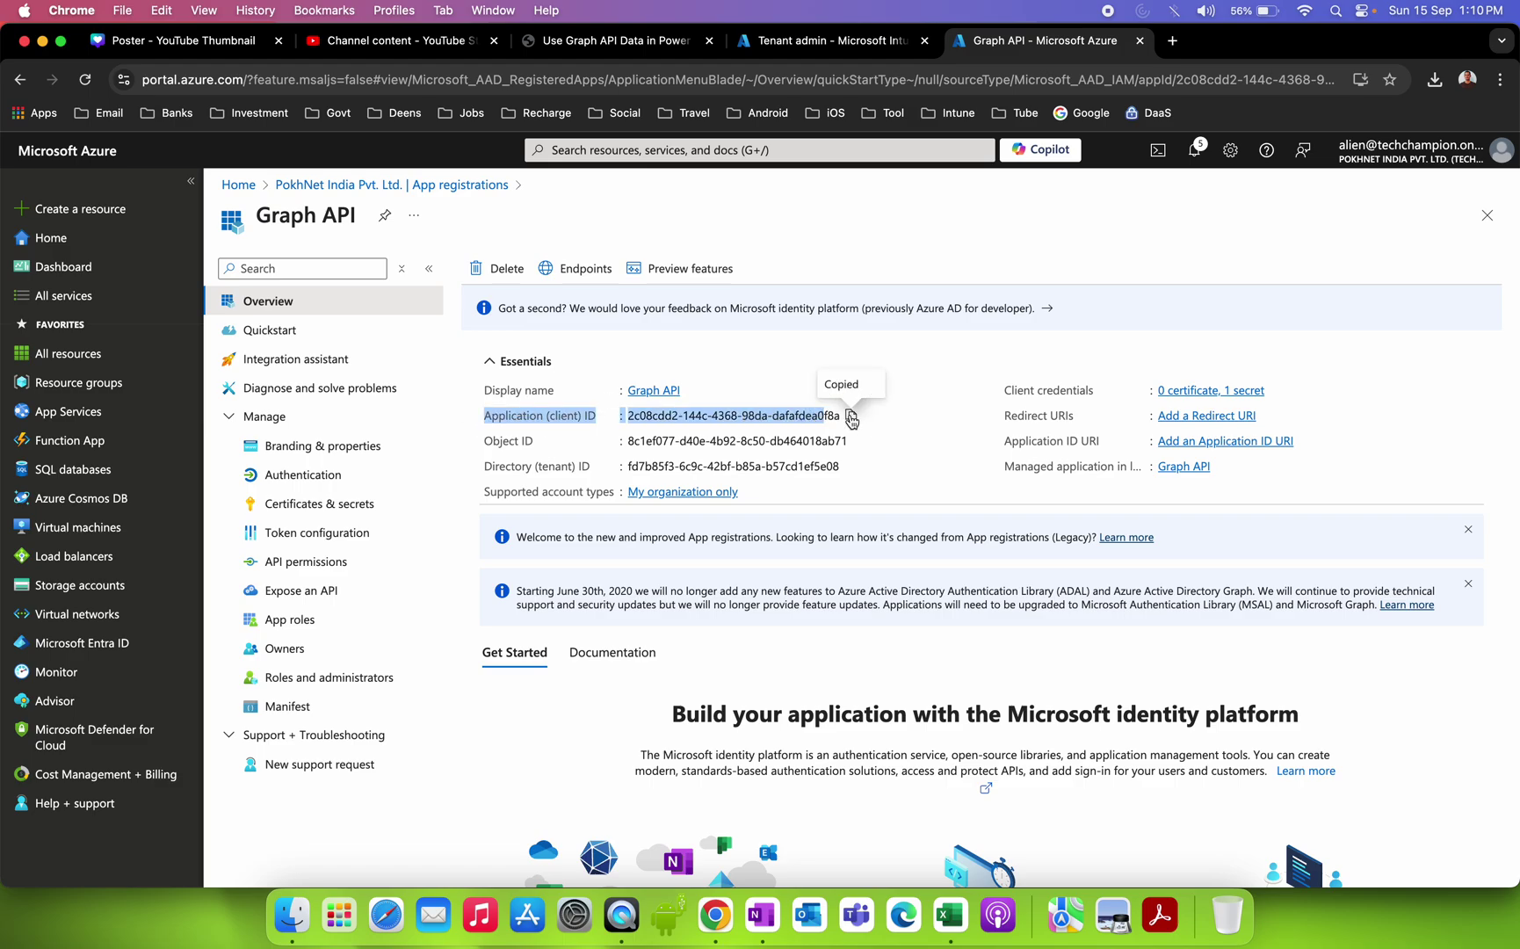
left_click(891, 418)
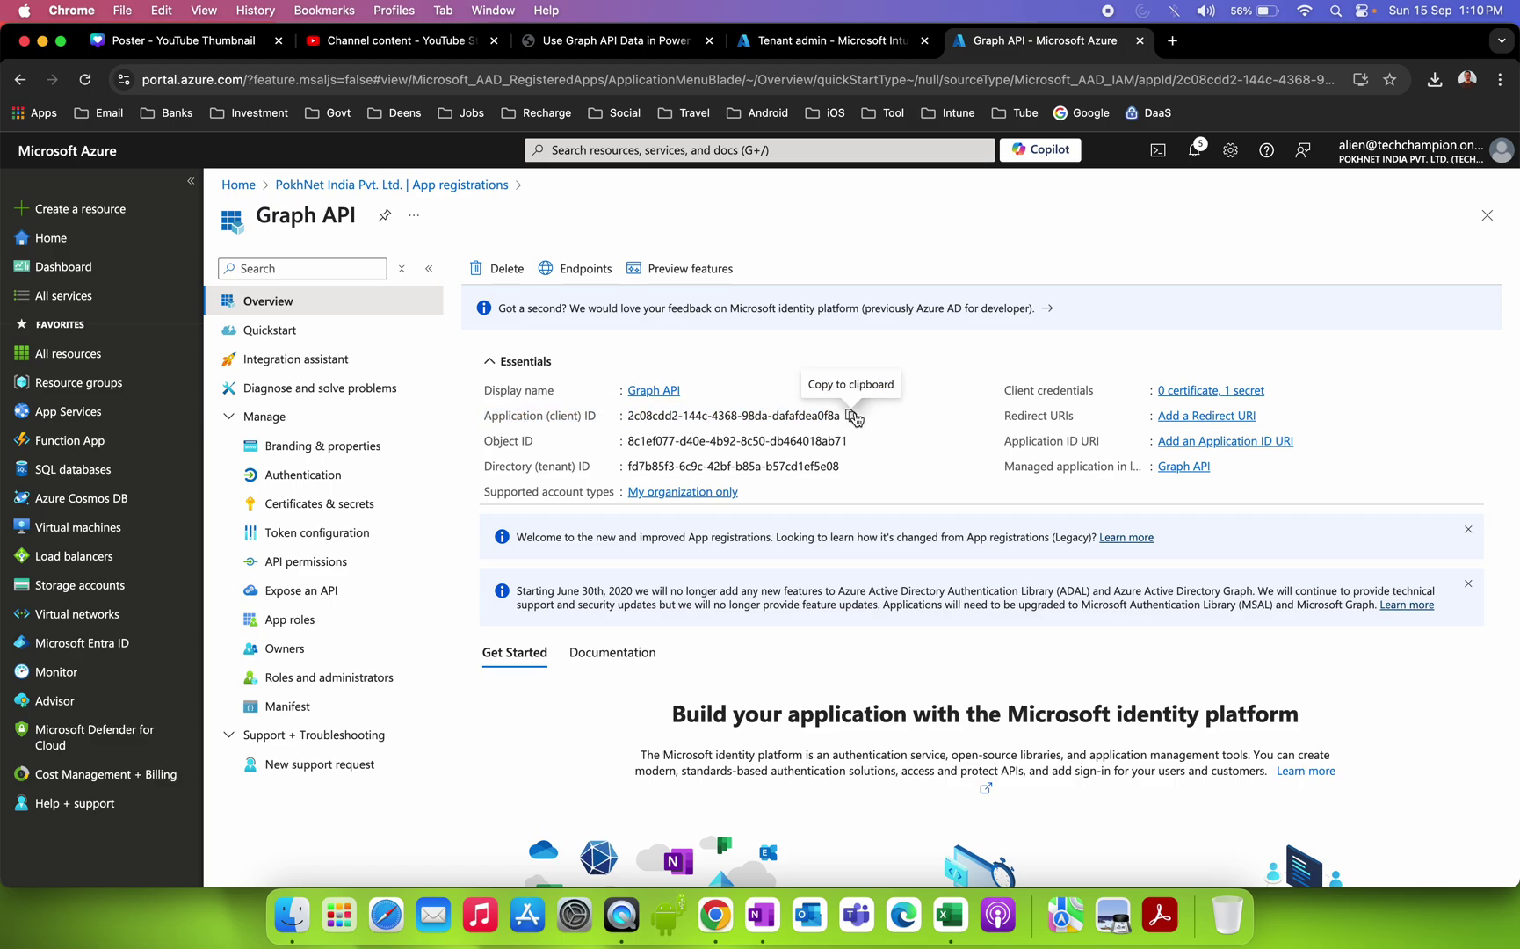
left_click(850, 417)
Add a line labelled "Client ID -" with the copied client ID above the secret ID in the OneNote page.
left_click(777, 903)
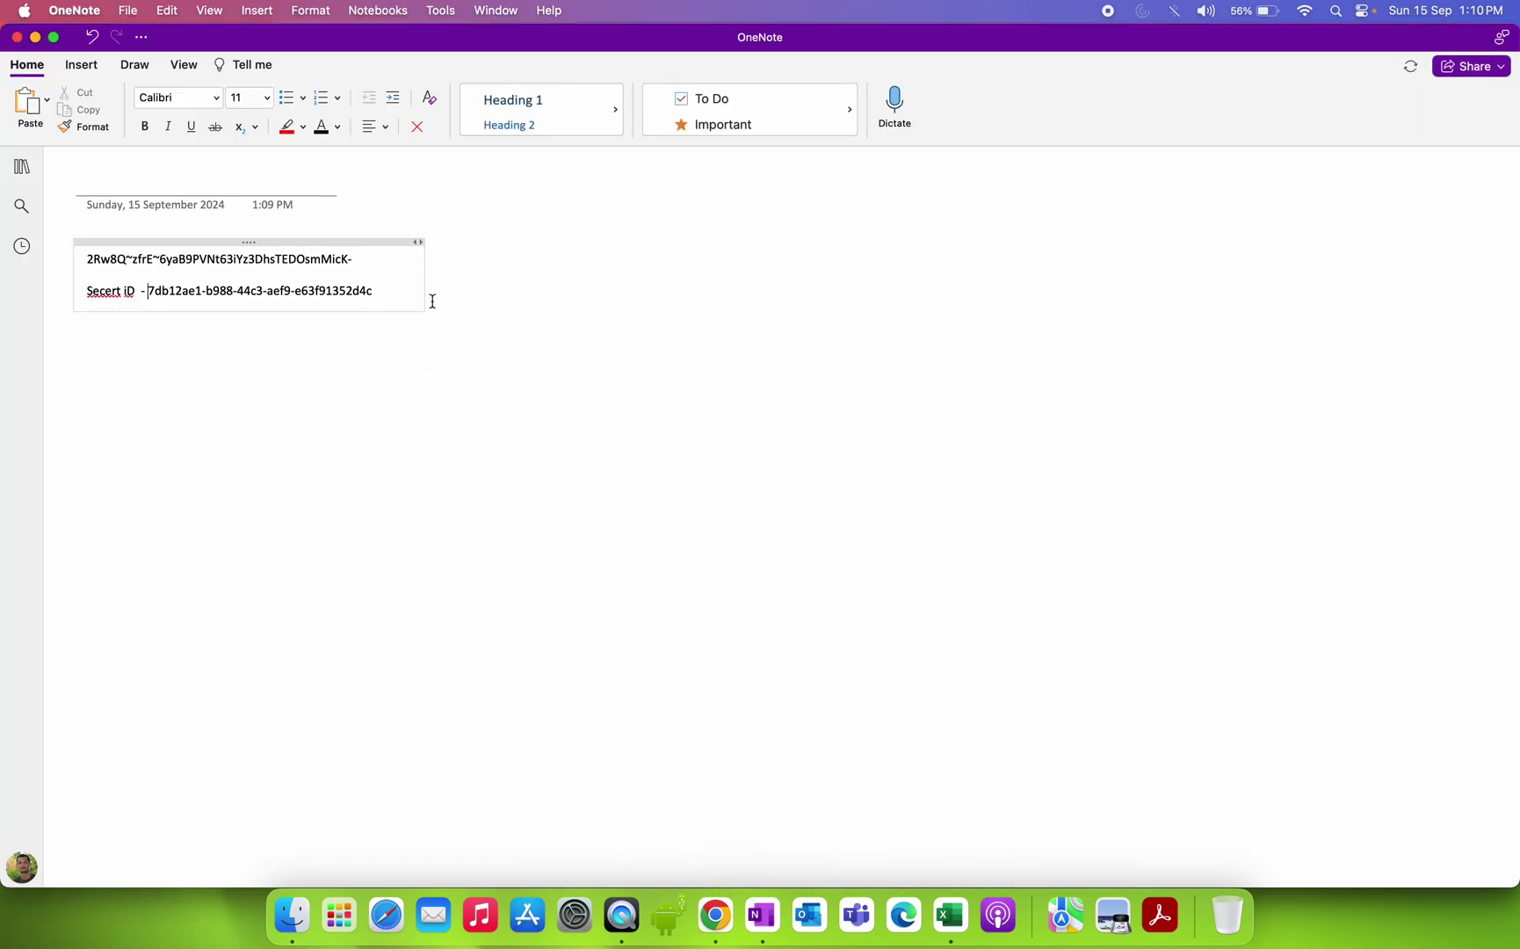
left_click(375, 274)
key("Return")
type("Clien")
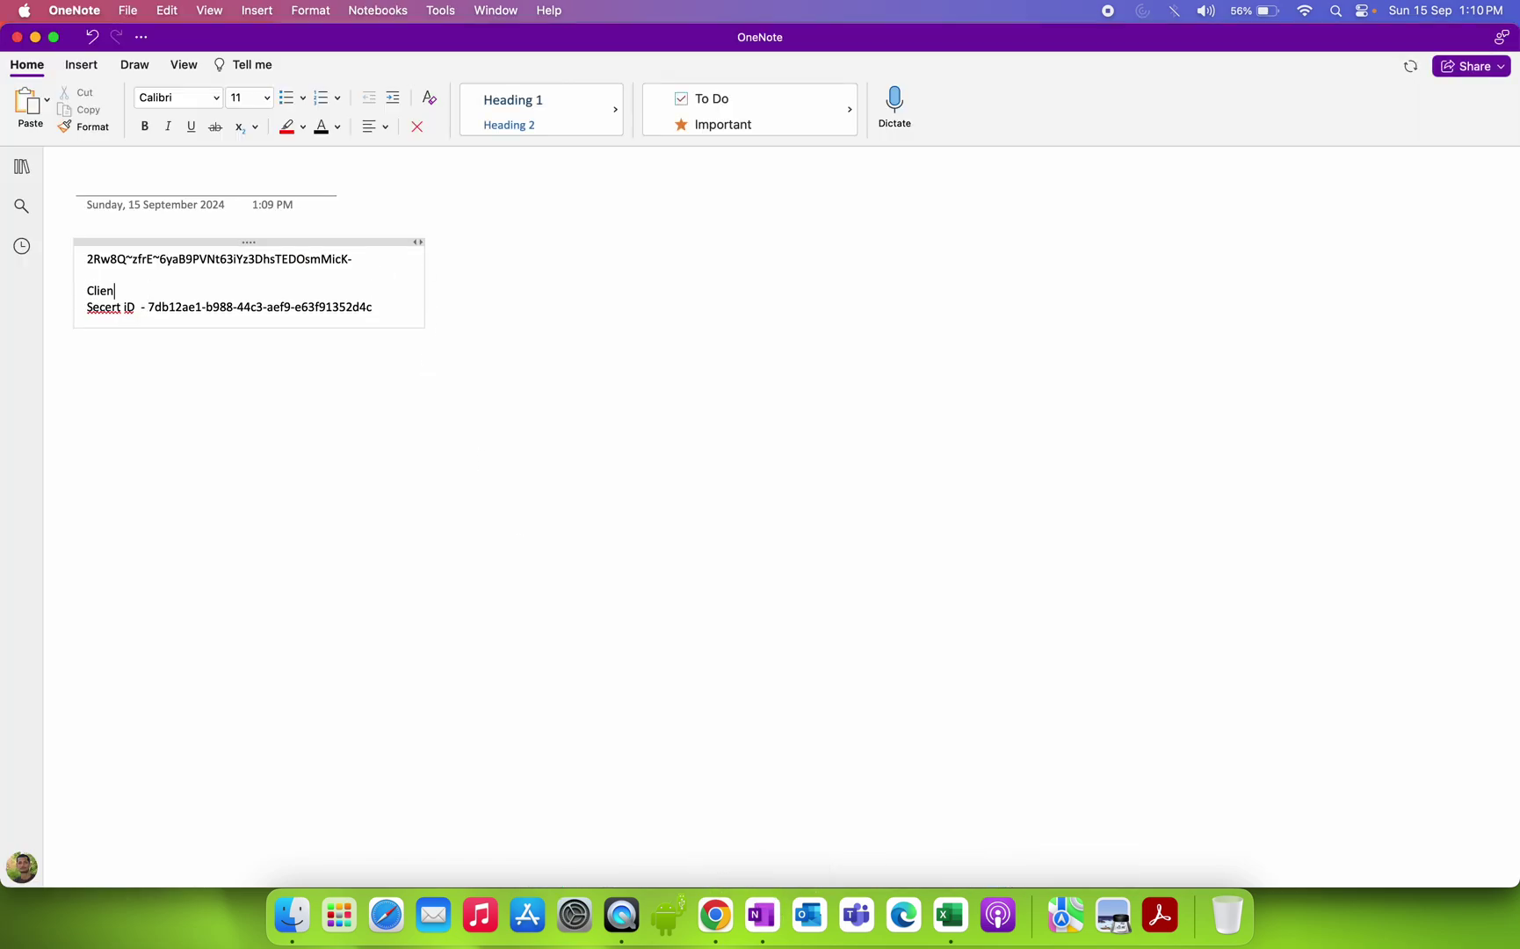
type("t ID -")
key("super+v")
key("Return")
key("Return")
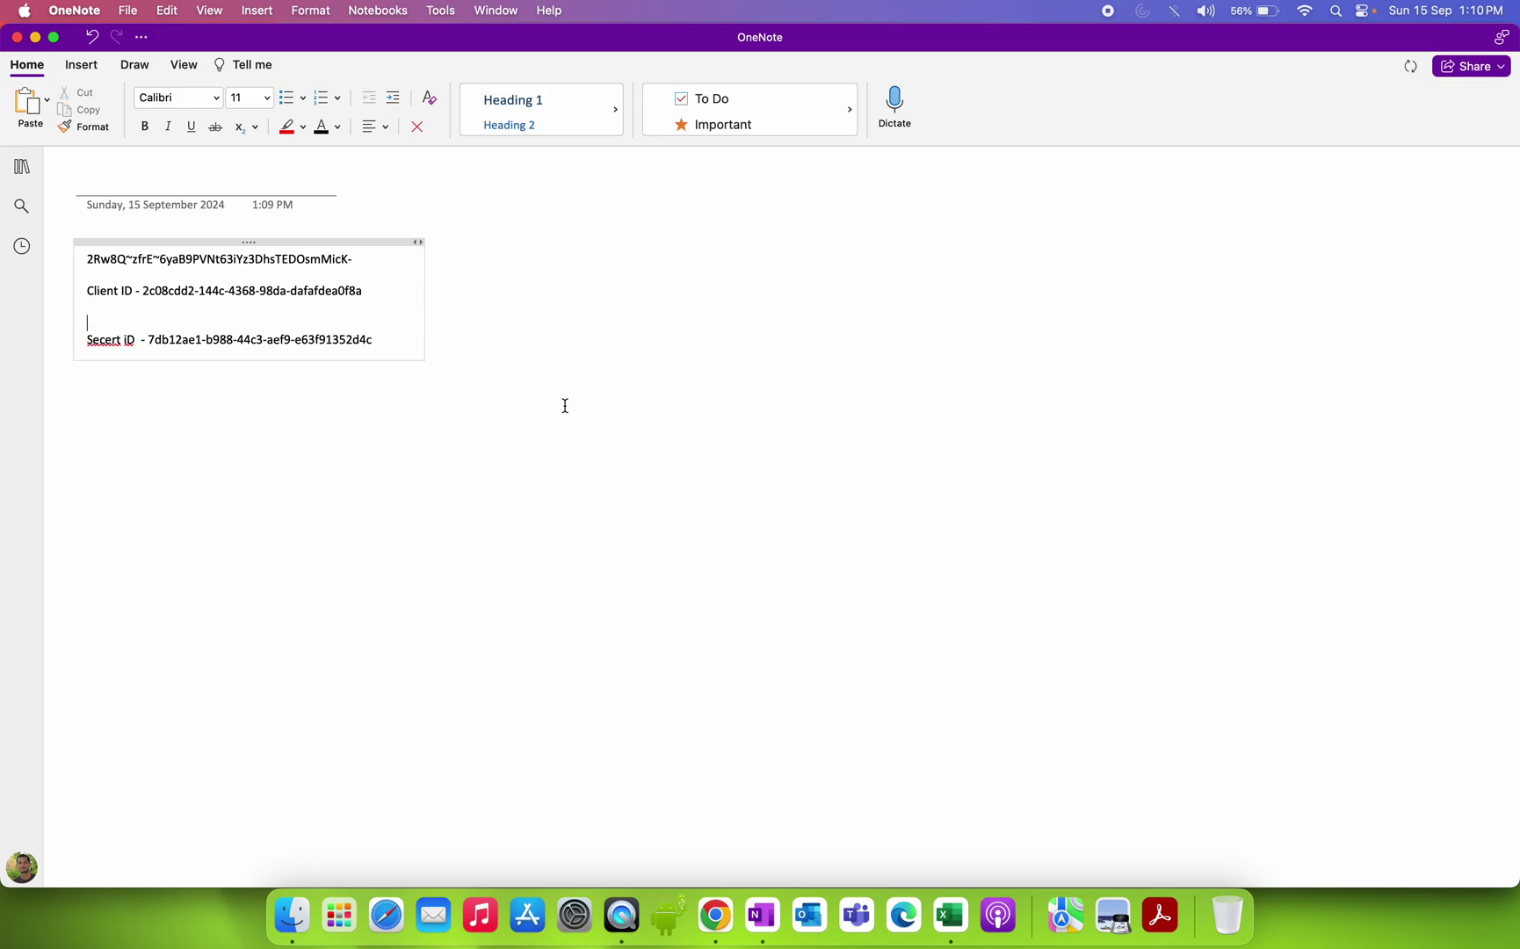
Copy the Directory (tenant) ID from the Graph API overview and add it to the OneNote page on a line labelled "Tenant ID -".
left_click(716, 915)
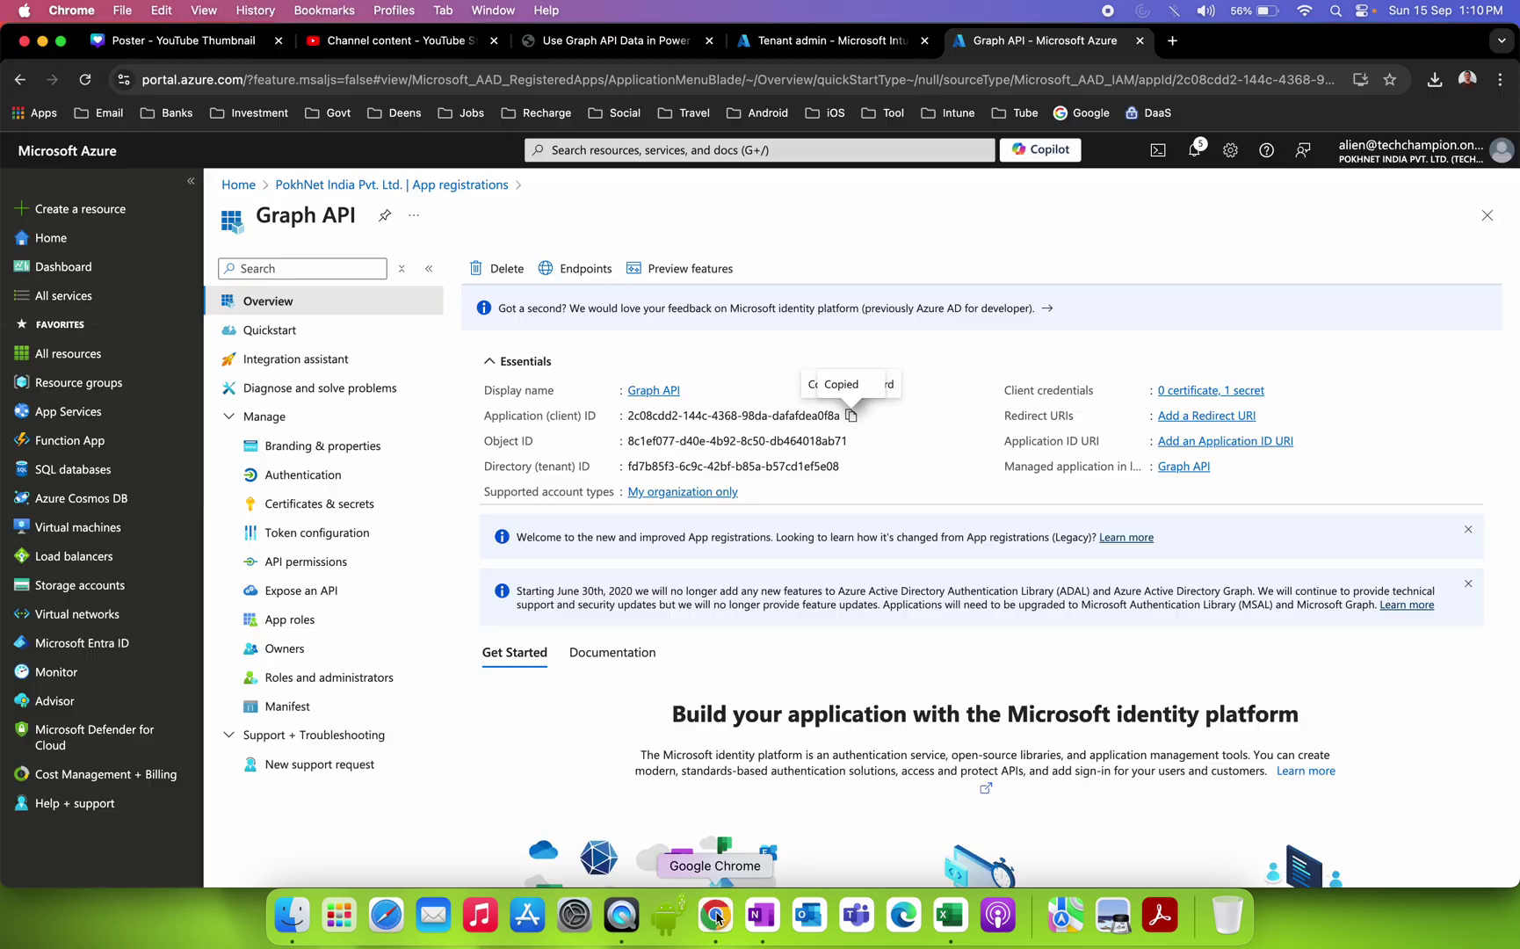
left_click(848, 468)
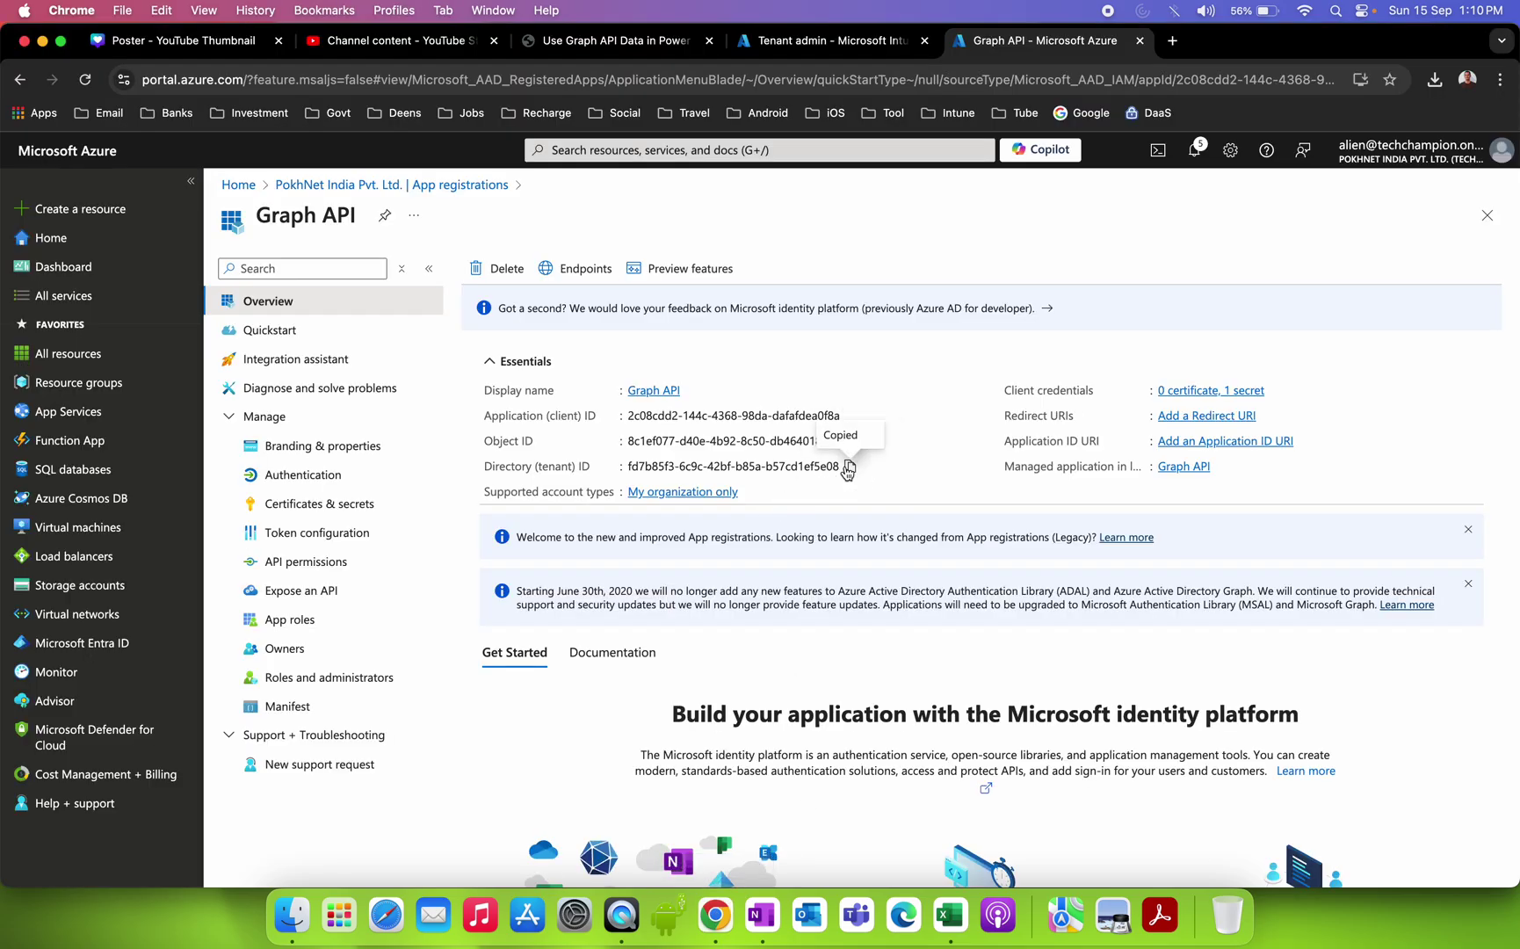
left_click(761, 915)
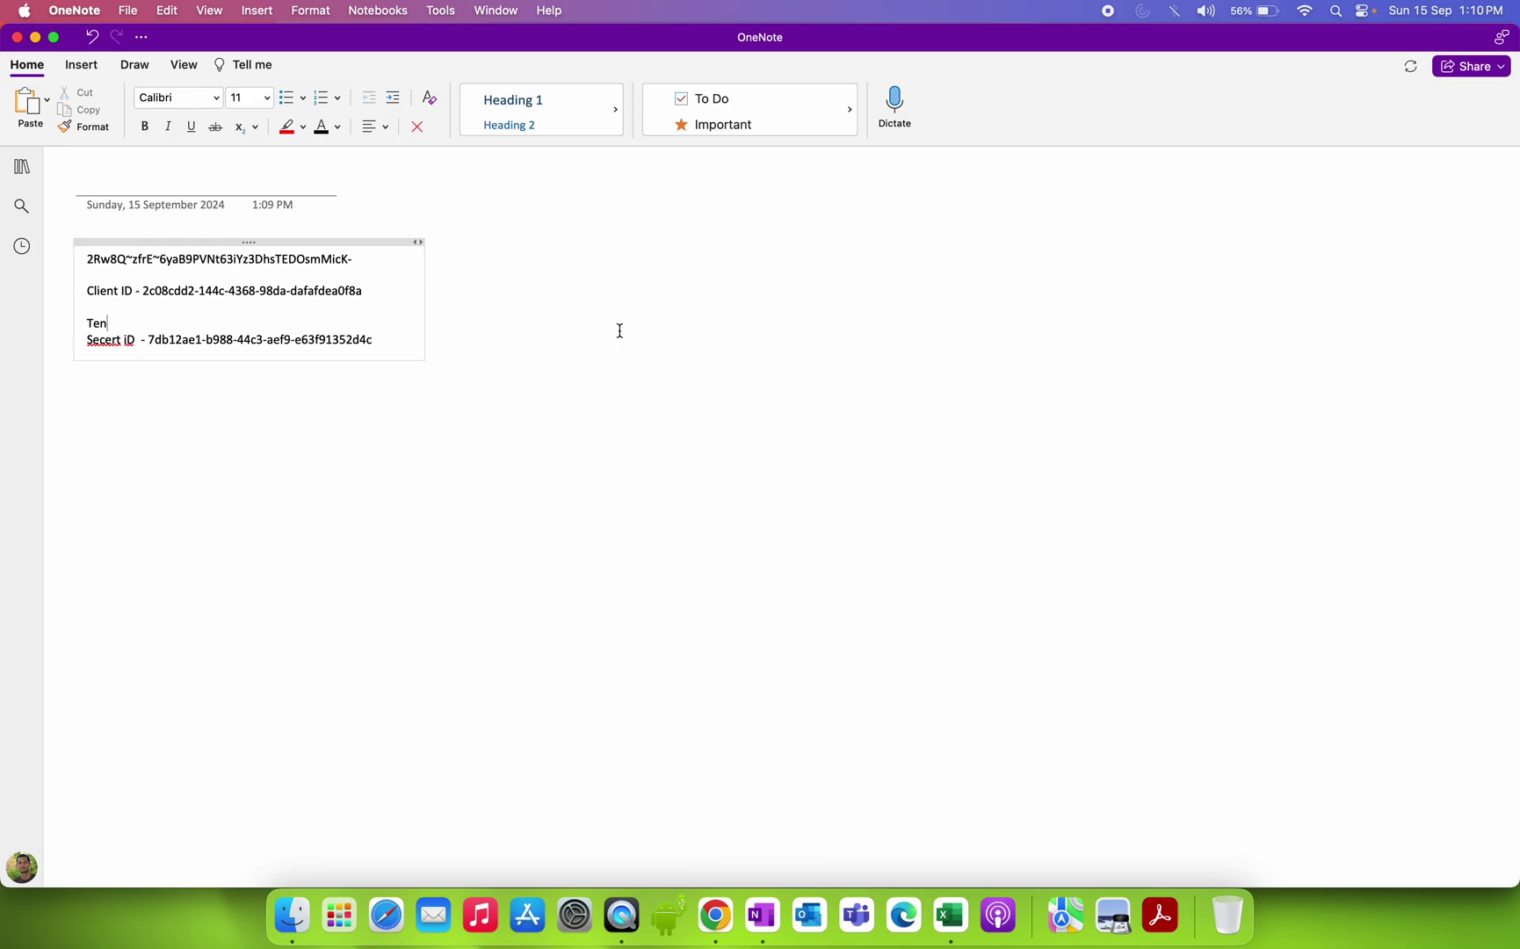
type("Tenant ID -")
key("super+v")
key("Return")
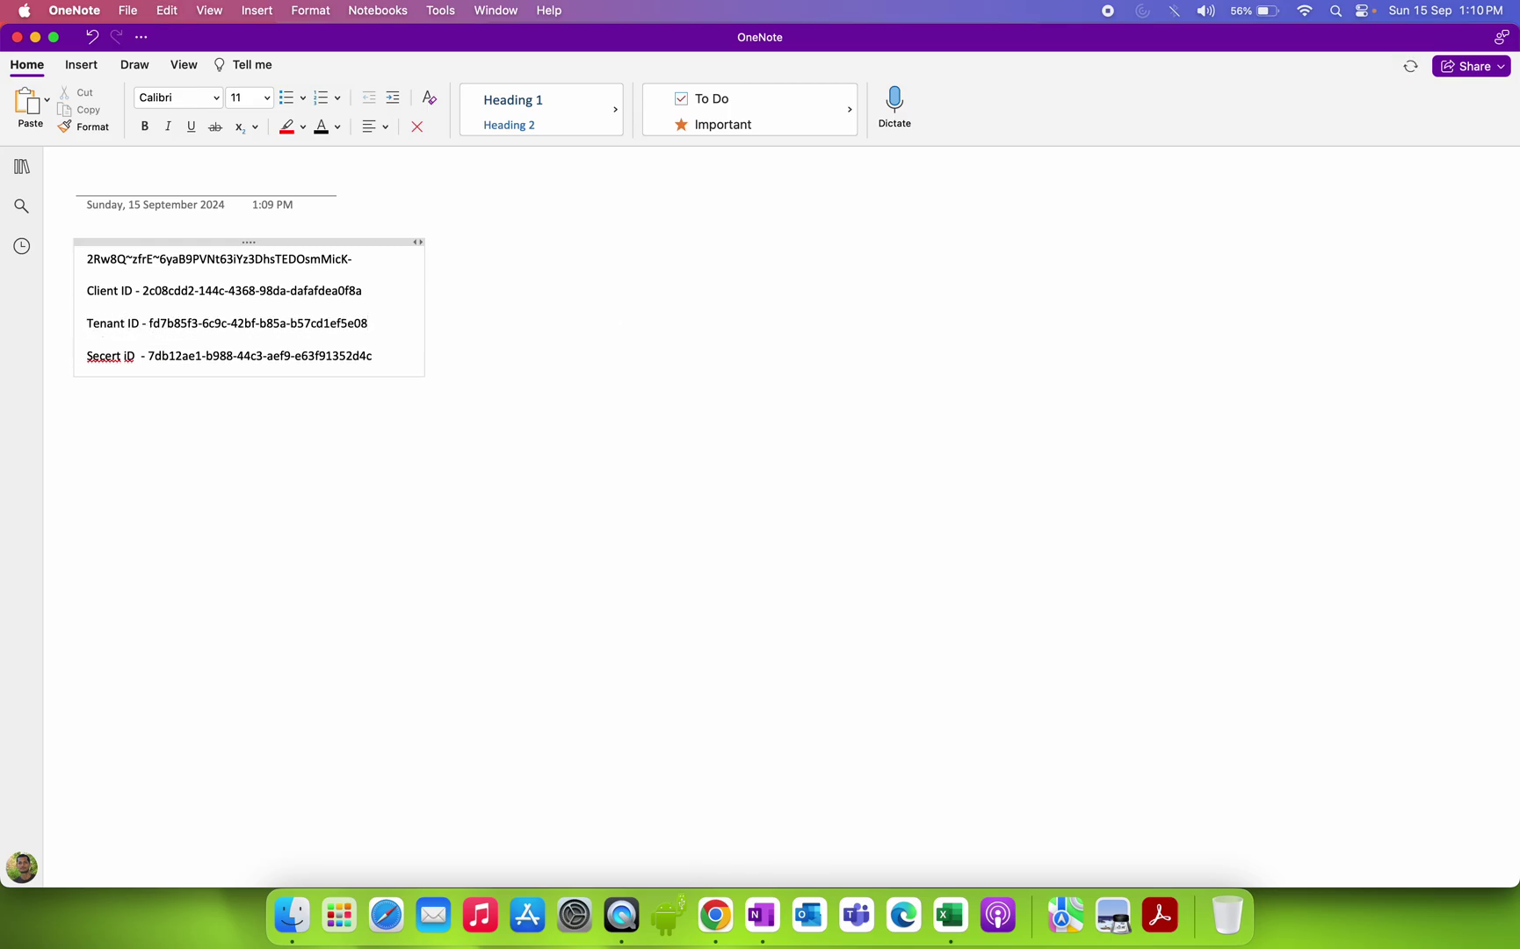
Delete the unlabelled client secret value from the first line of the OneNote page.
left_click(86, 261)
left_click(373, 259, "shift")
key("BackSpace")
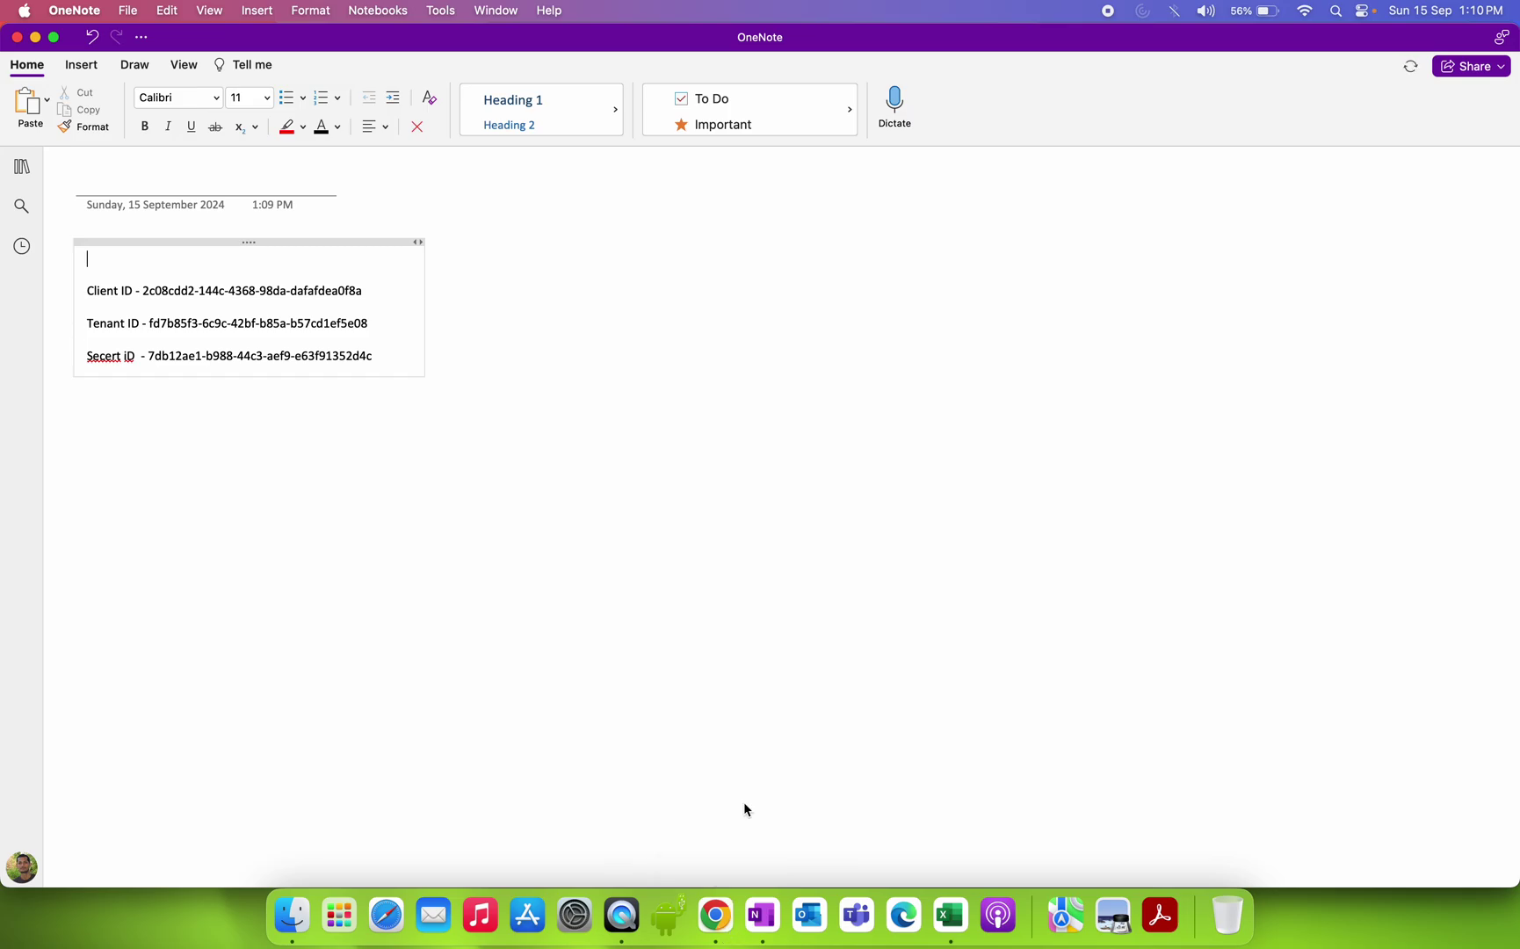
Check the consent status of the Graph API app's permissions in Azure against the article's instructions for the Power BI parameters.
left_click(726, 917)
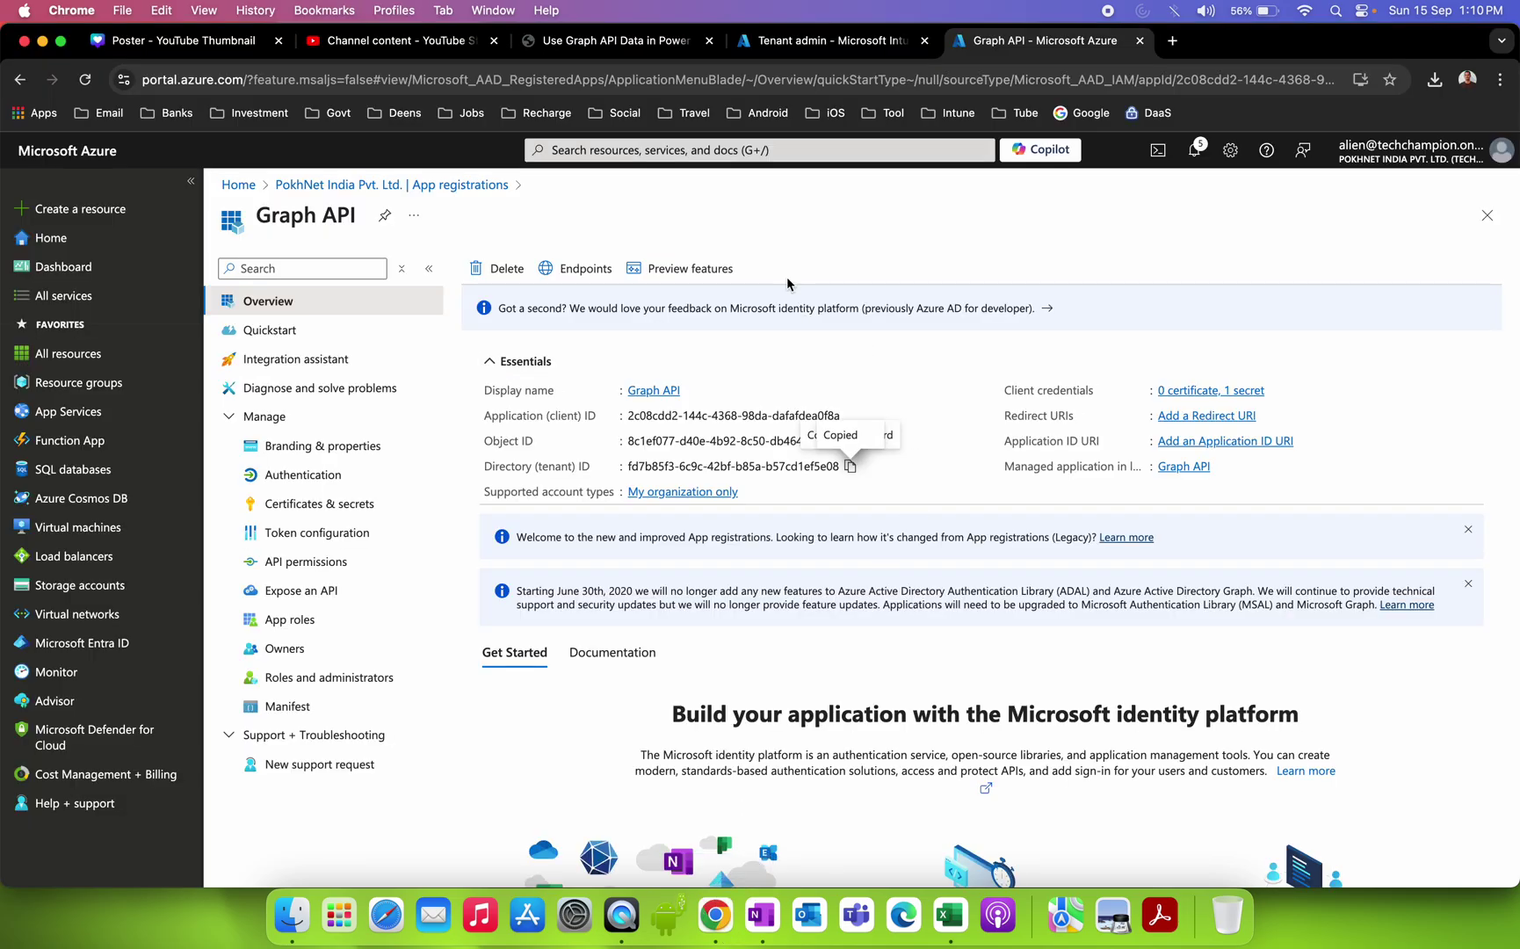
left_click(352, 560)
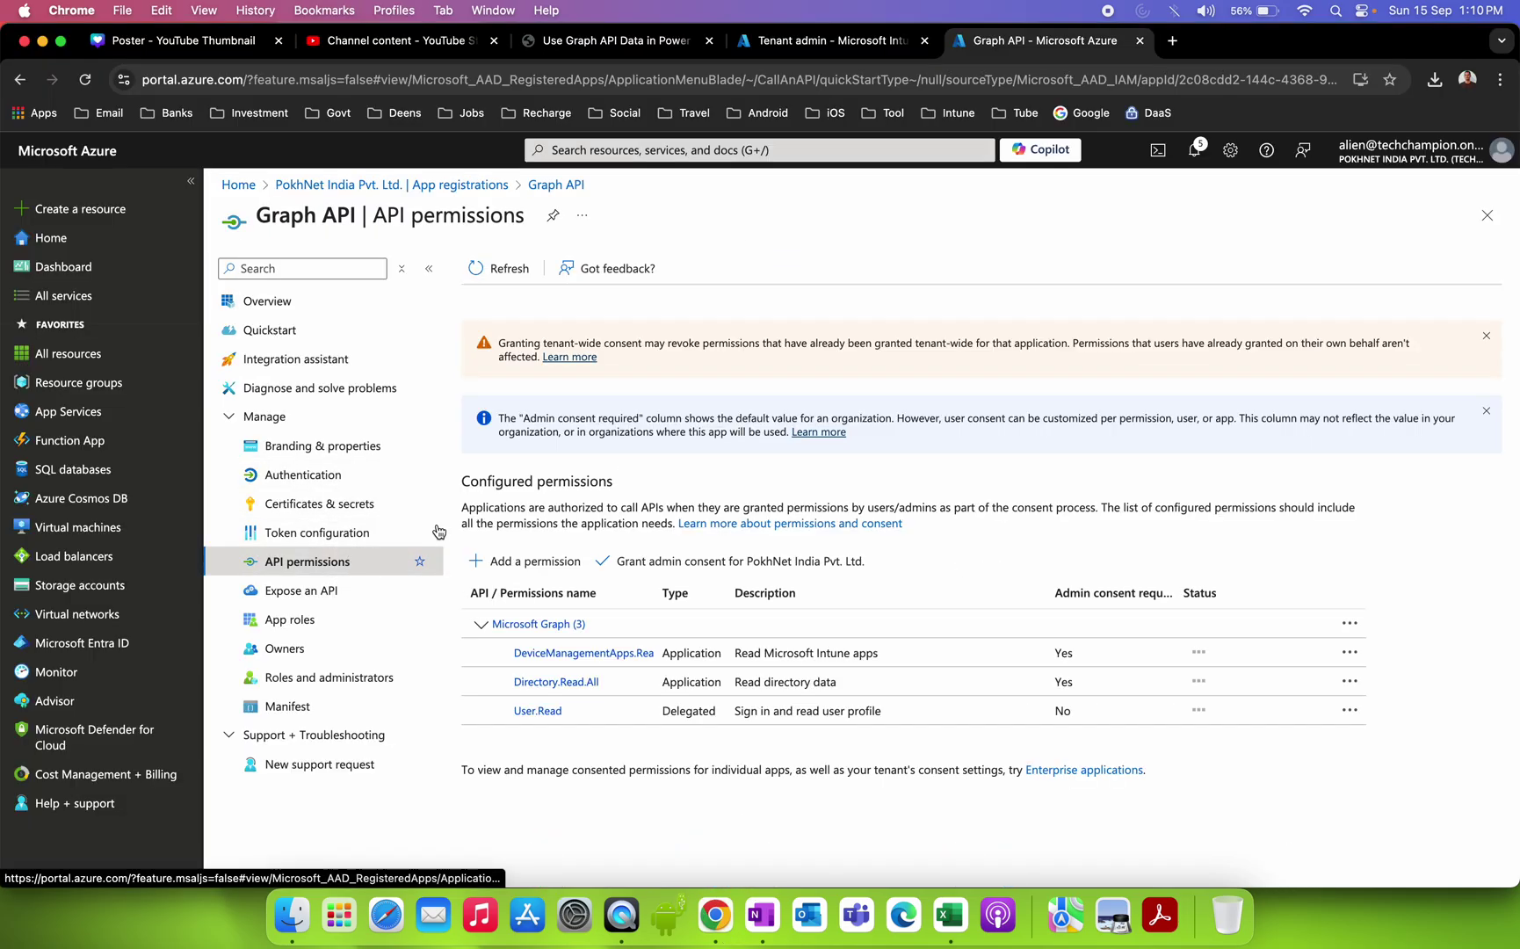
left_click(615, 40)
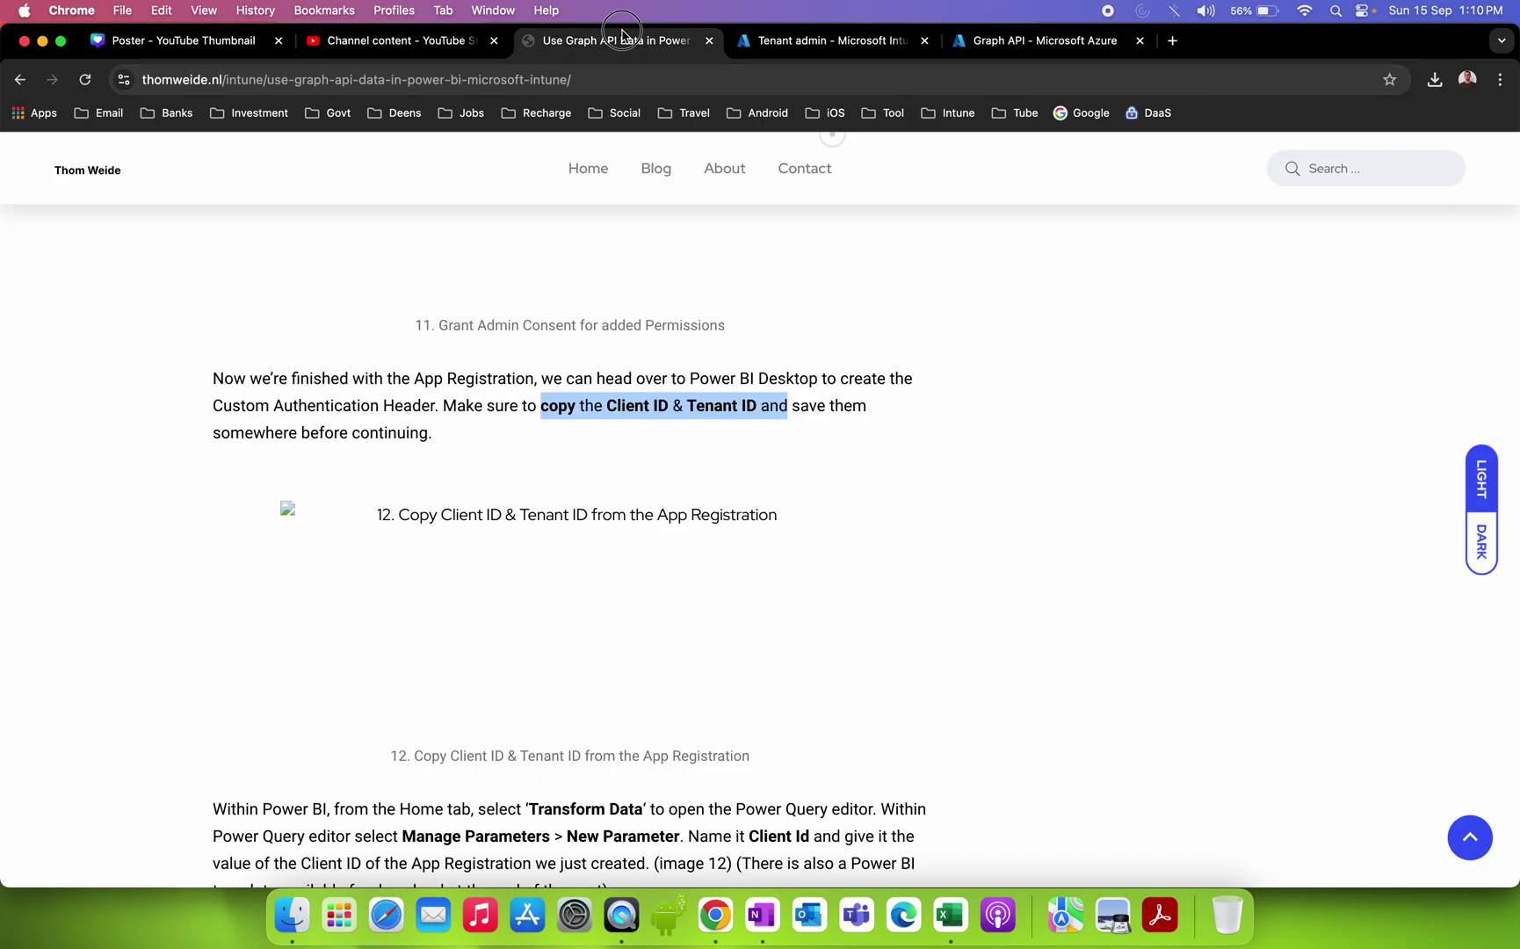
scroll(1049, 438, "down", 7)
scroll(1048, 438, "down", 12)
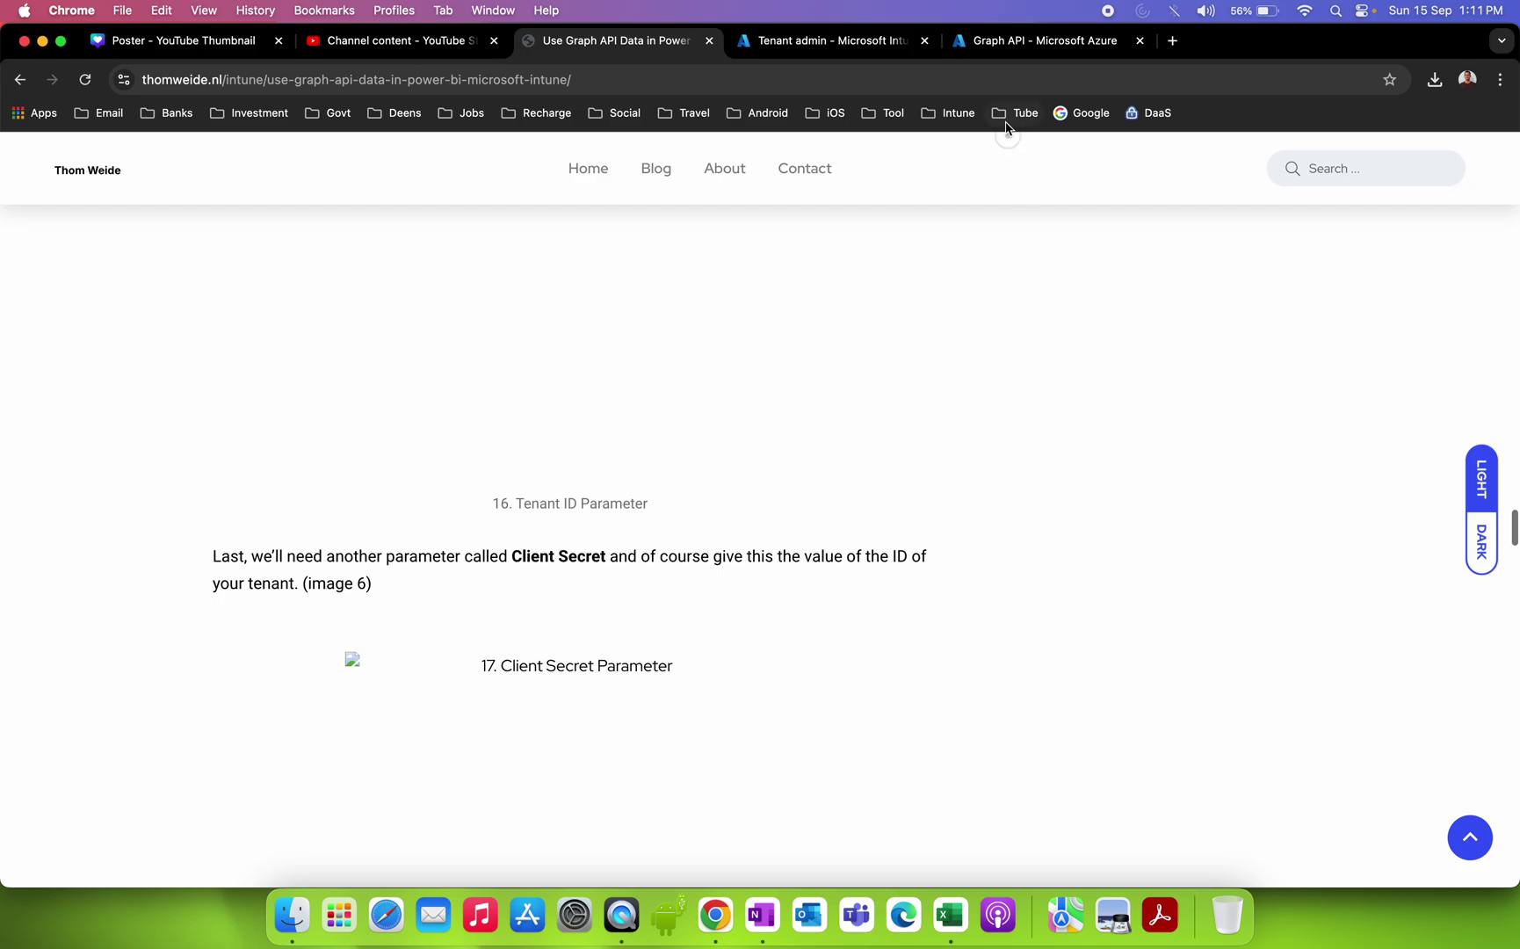
left_click(1019, 42)
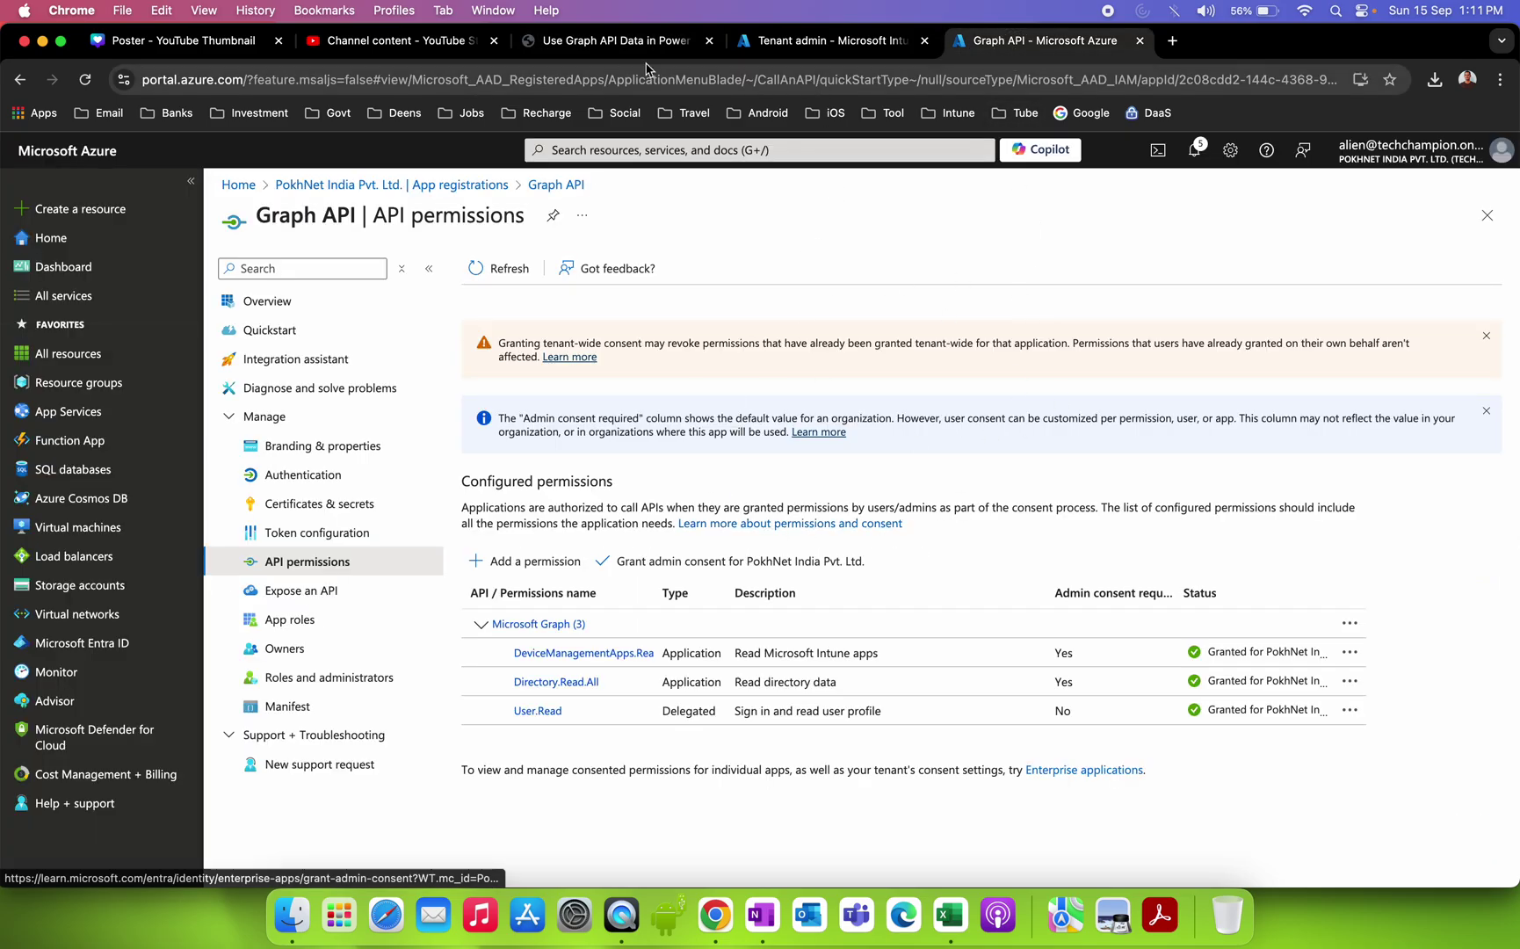
Download the Power BI template offered at the end of the Graph API article and show the file in the Downloads folder.
left_click(615, 41)
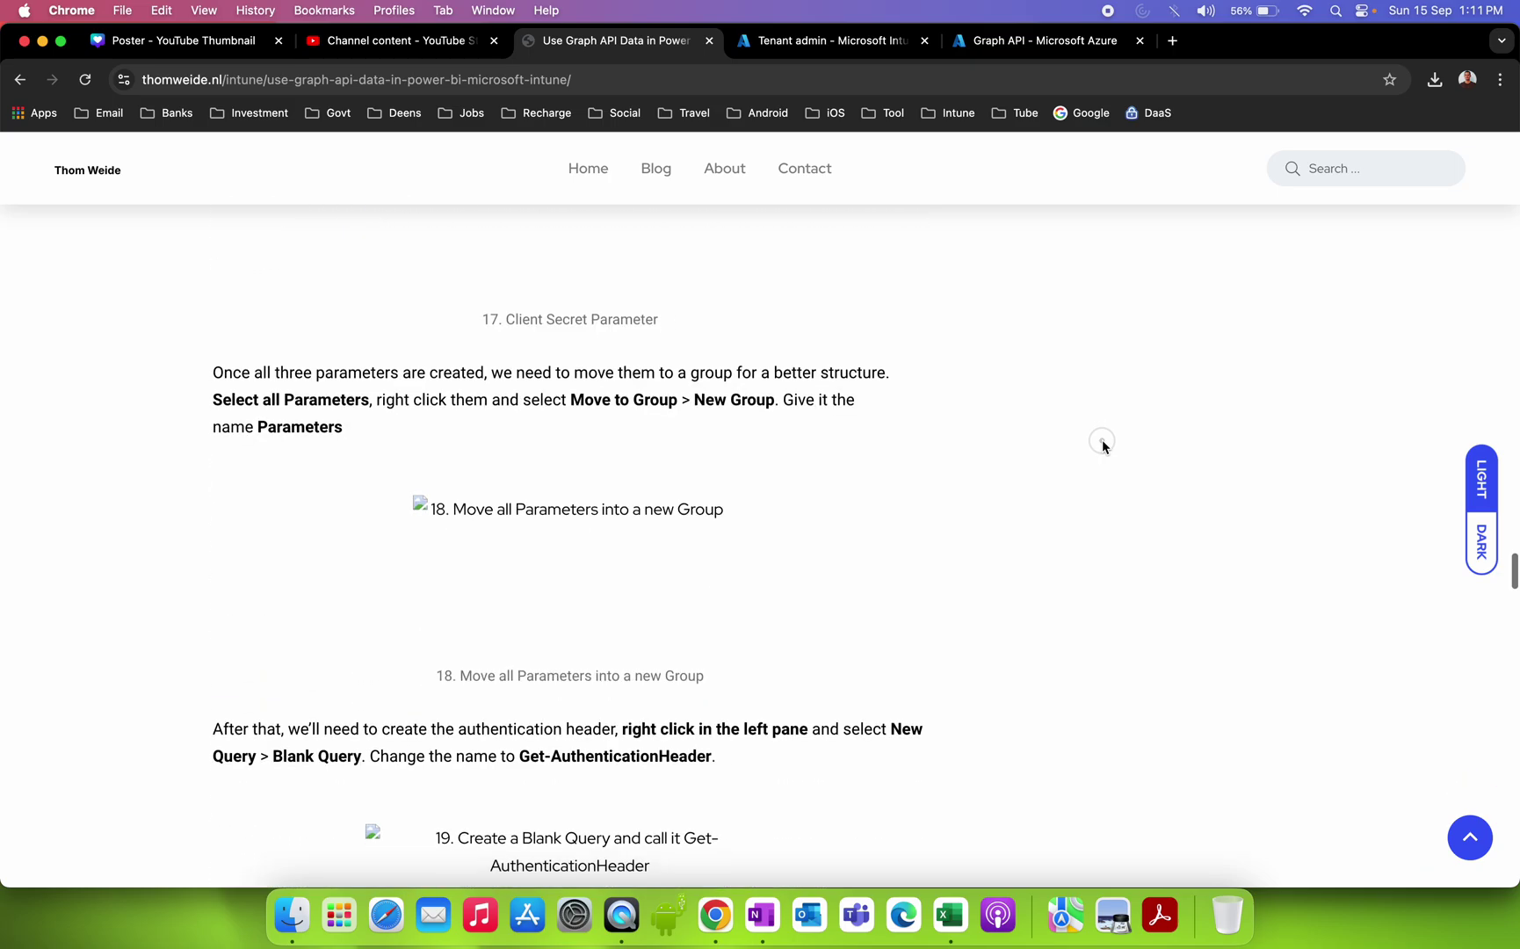
scroll(1104, 446, "down", 5)
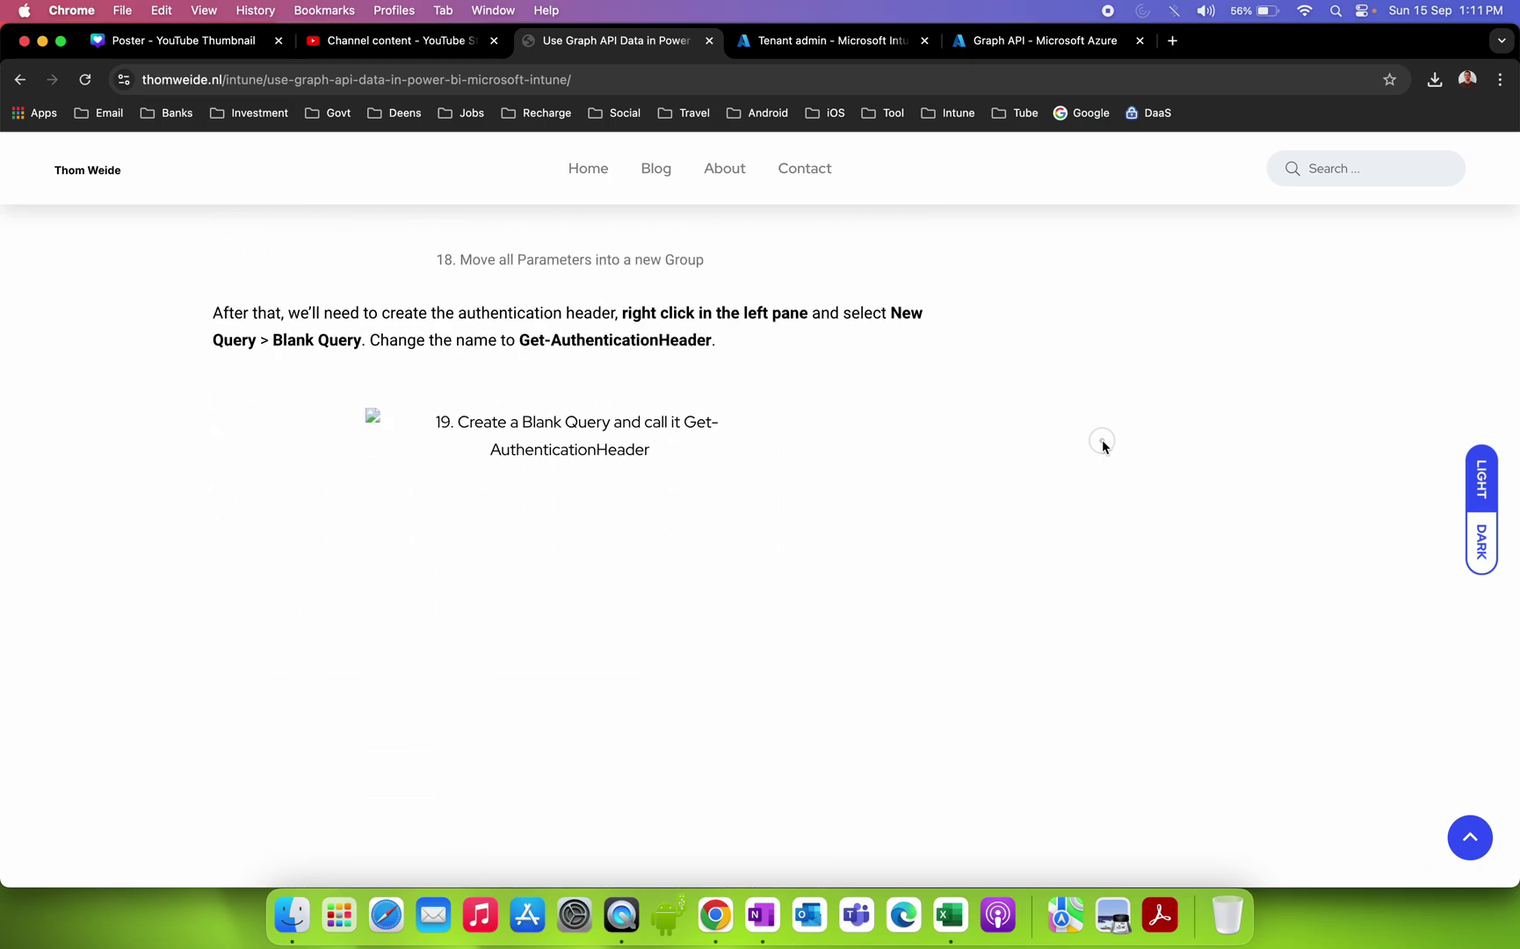
scroll(1104, 446, "down", 10)
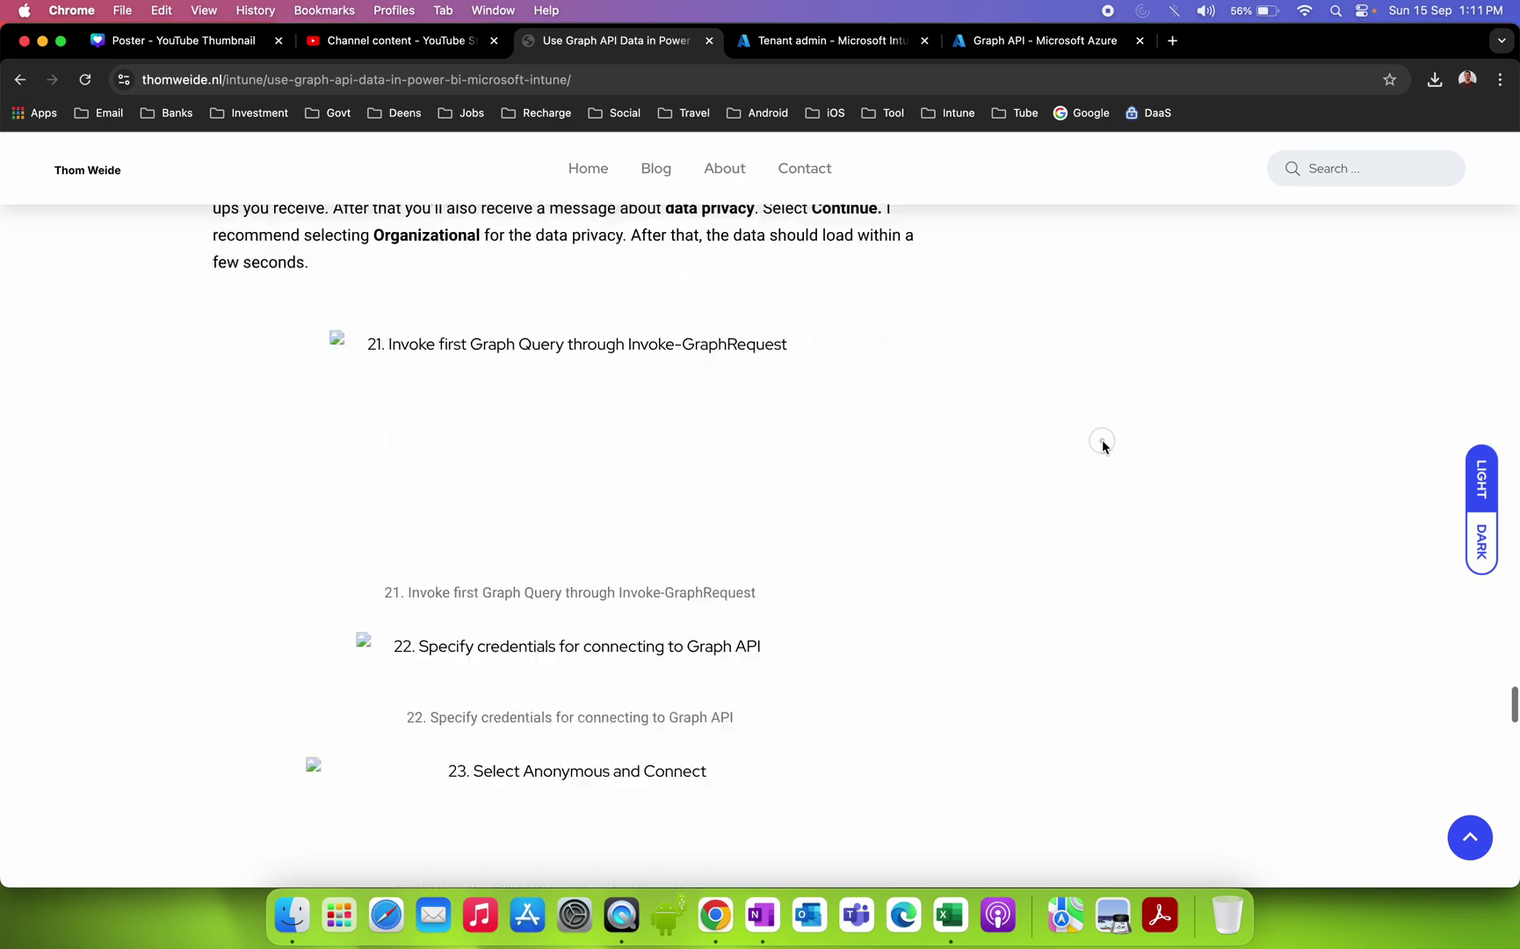
scroll(1104, 446, "down", 10)
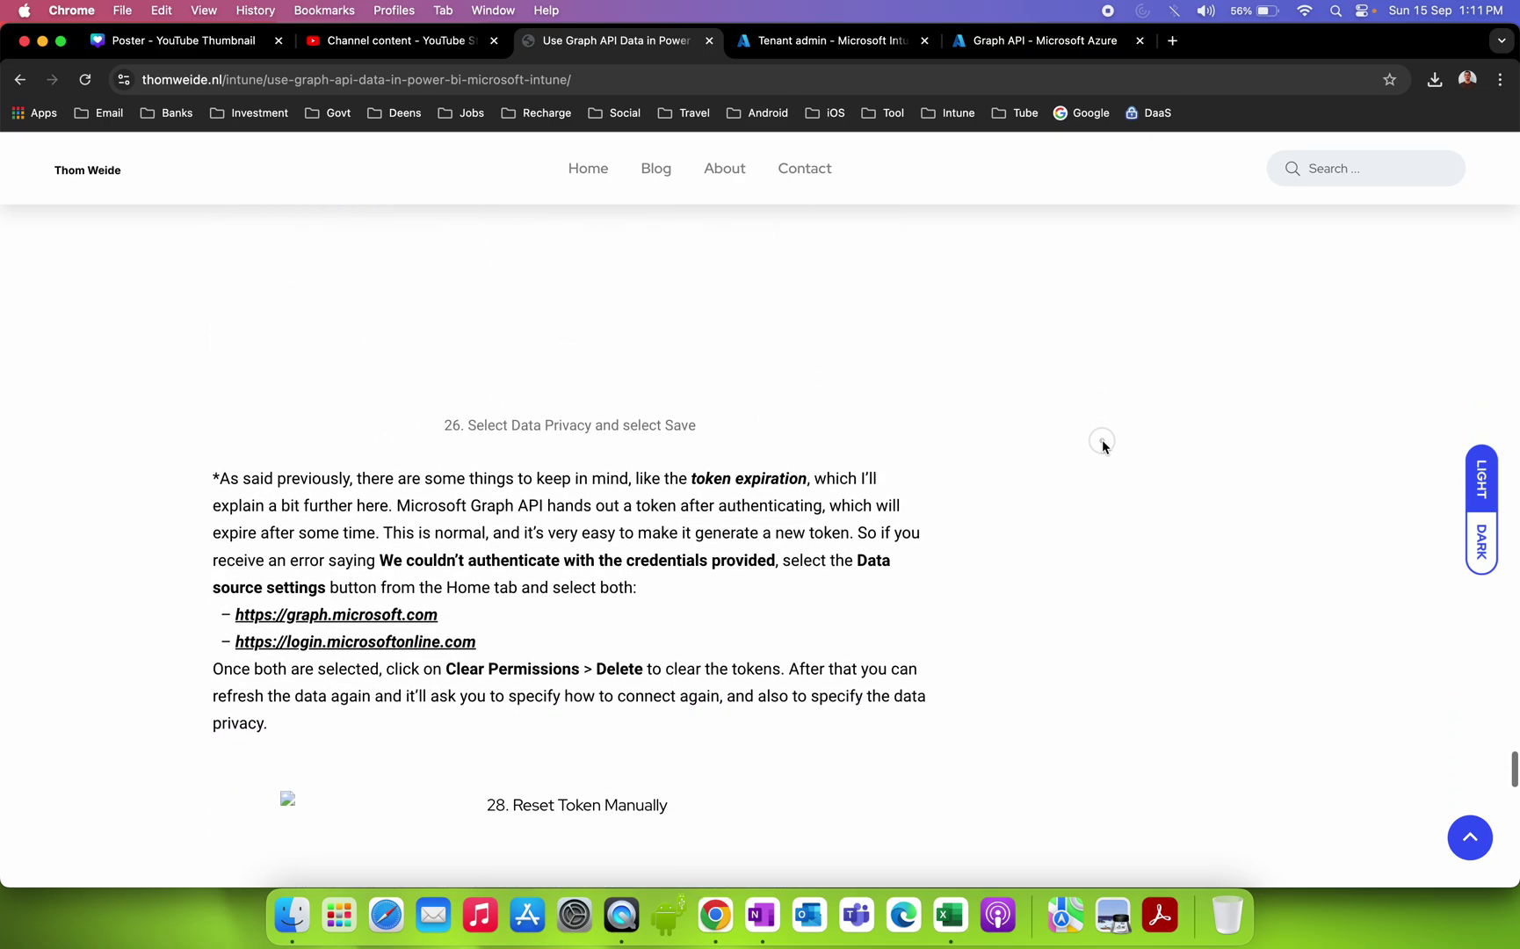
scroll(1104, 446, "down", 3)
scroll(1104, 446, "down", 5)
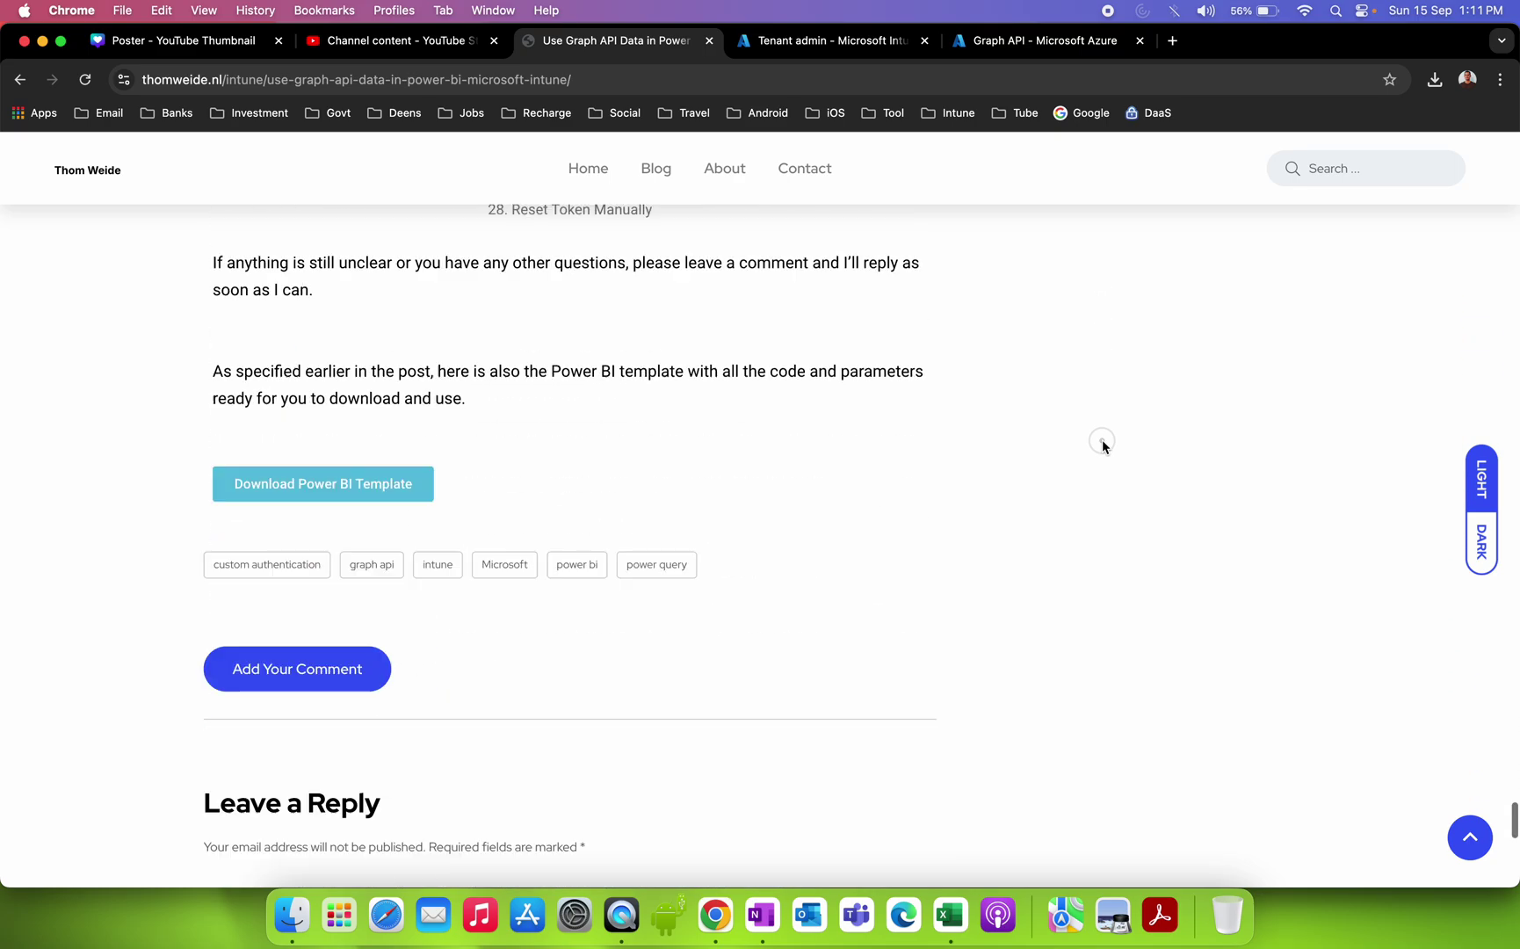
scroll(1104, 447, "up", 3)
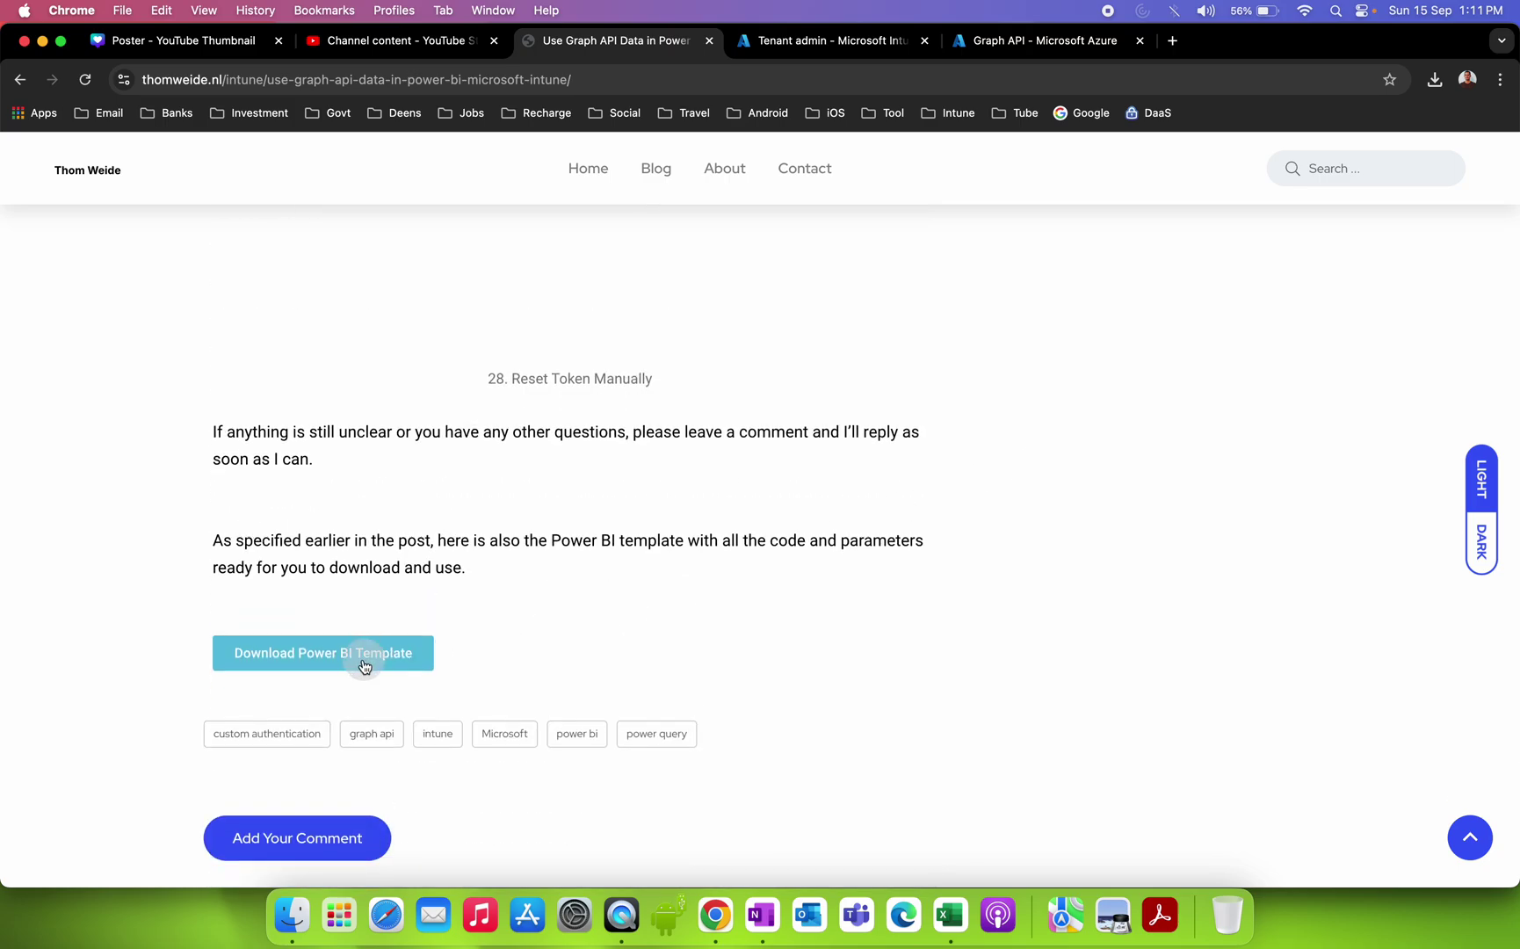
scroll(533, 536, "down", 2)
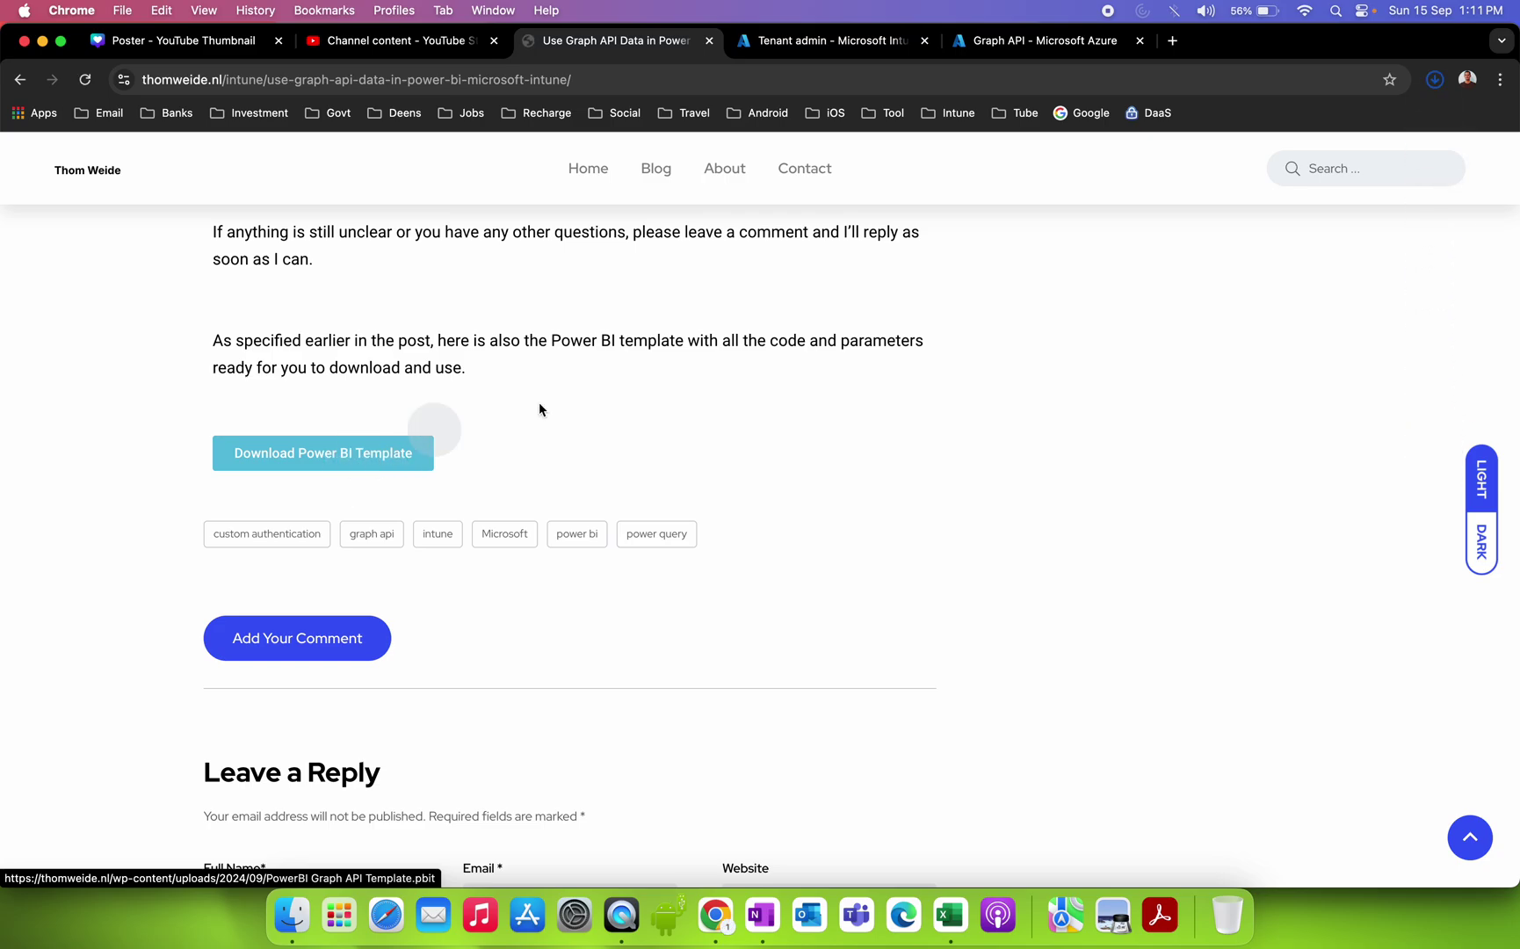
left_click(1388, 124)
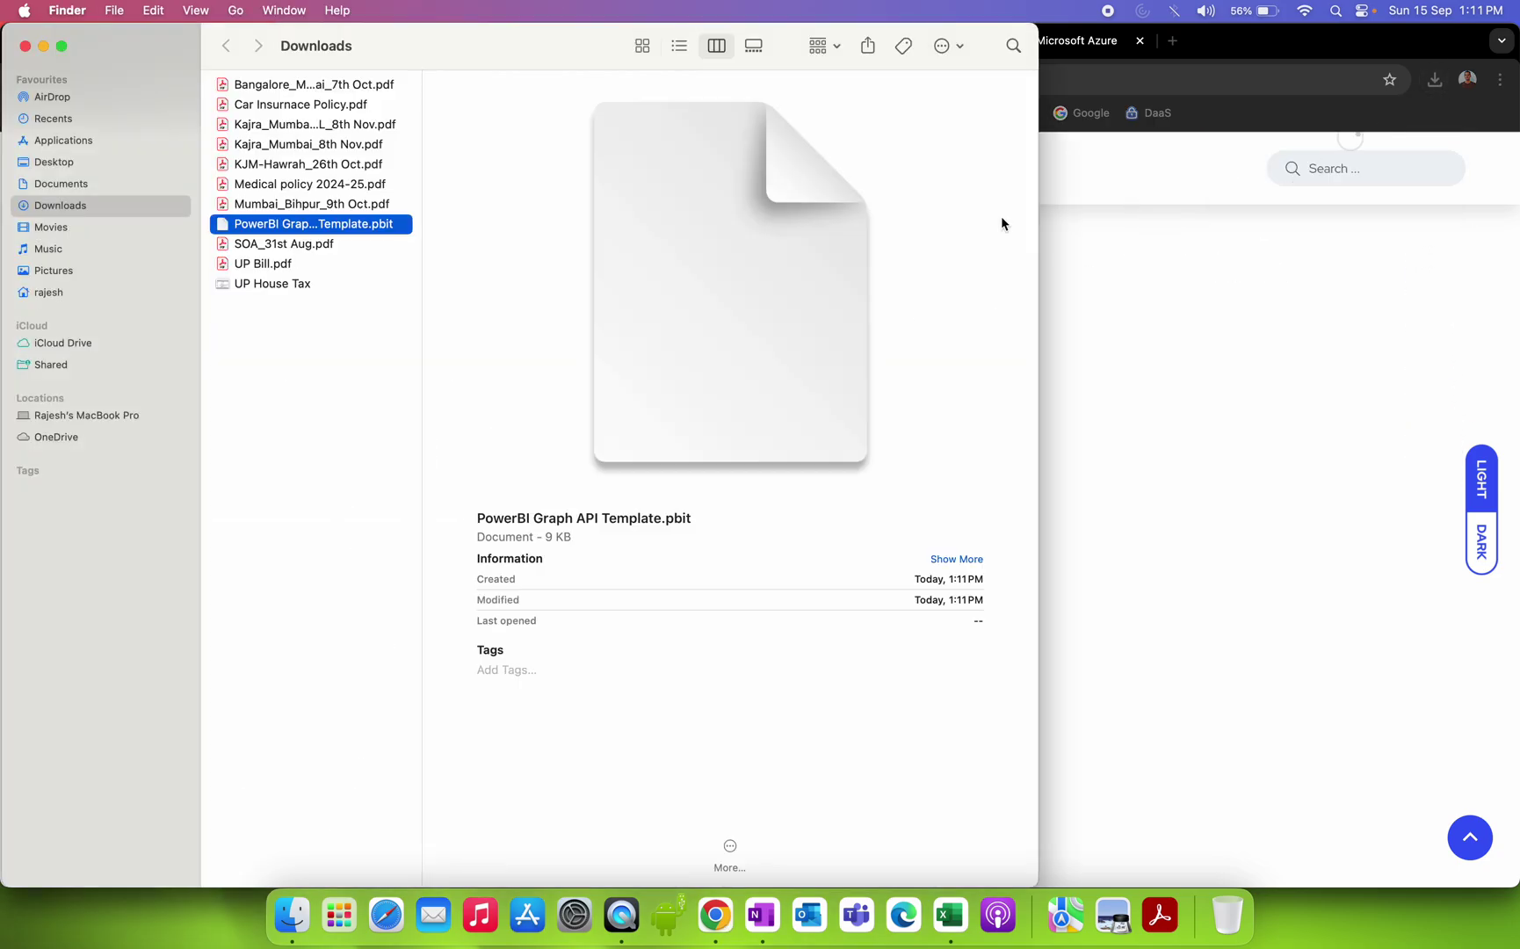
Try to open PowerBI Graph API Template.pbit, choosing to look for a suitable application in the App Store.
right_click(368, 227)
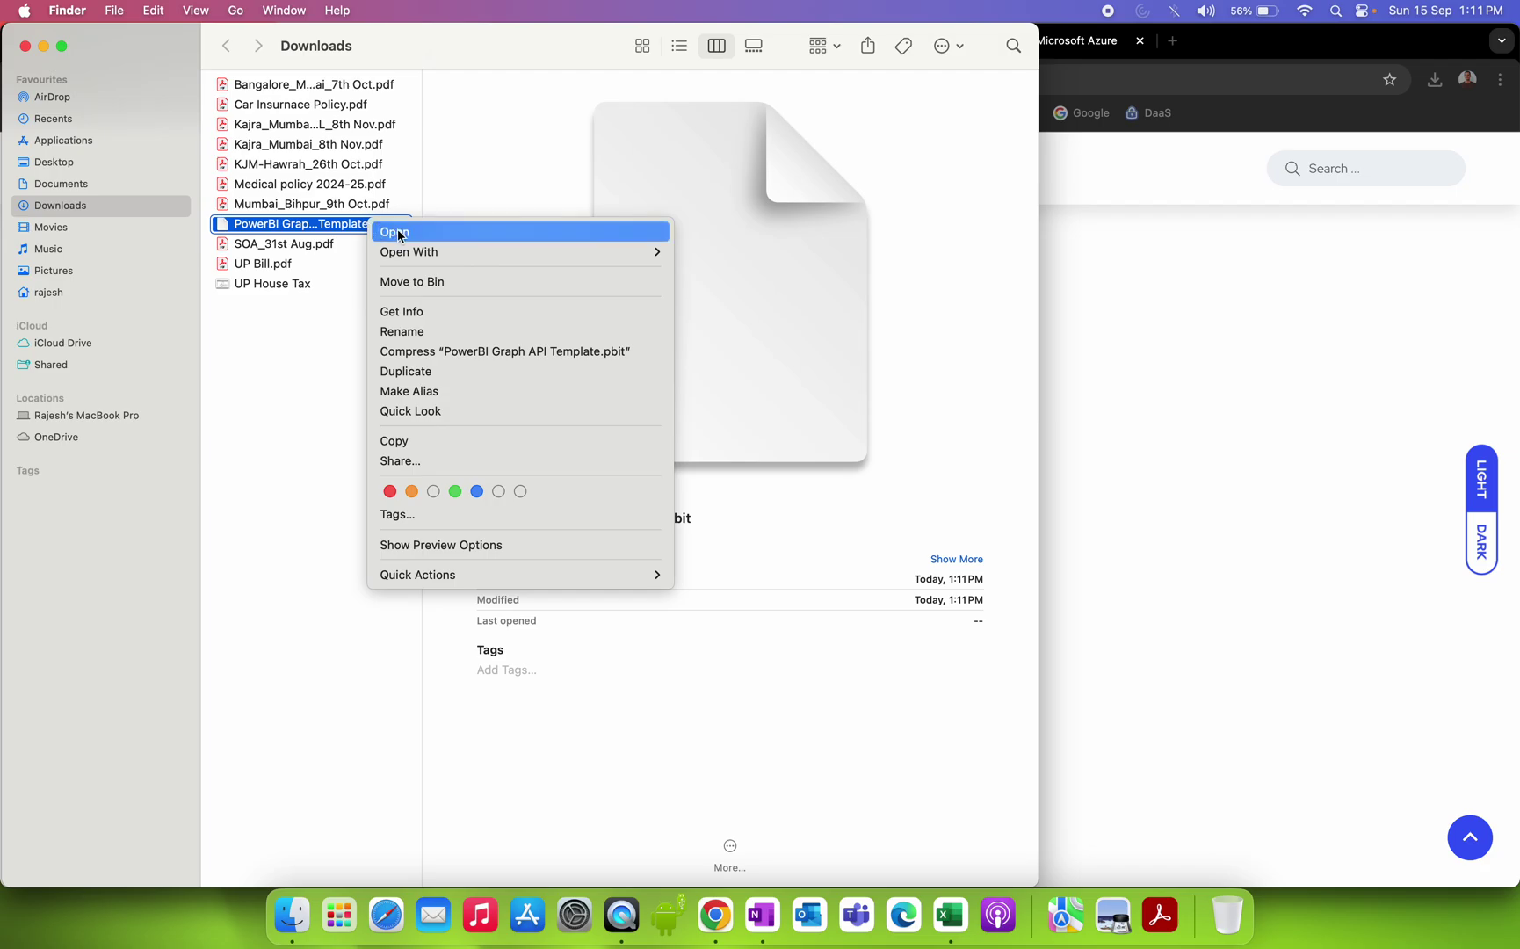
left_click(392, 232)
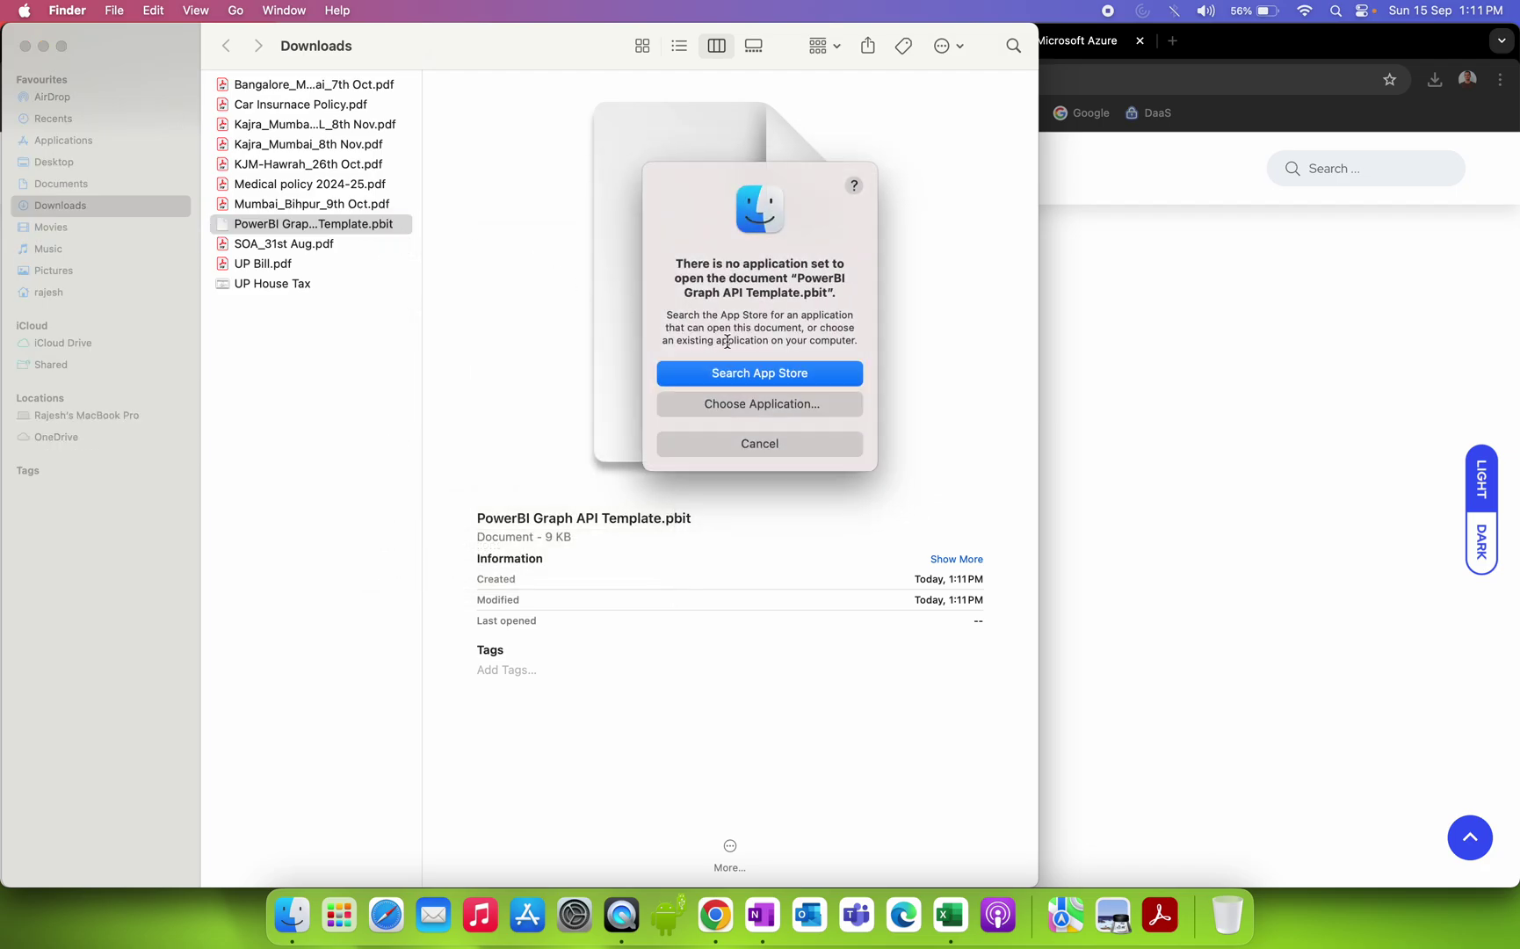
left_click(787, 380)
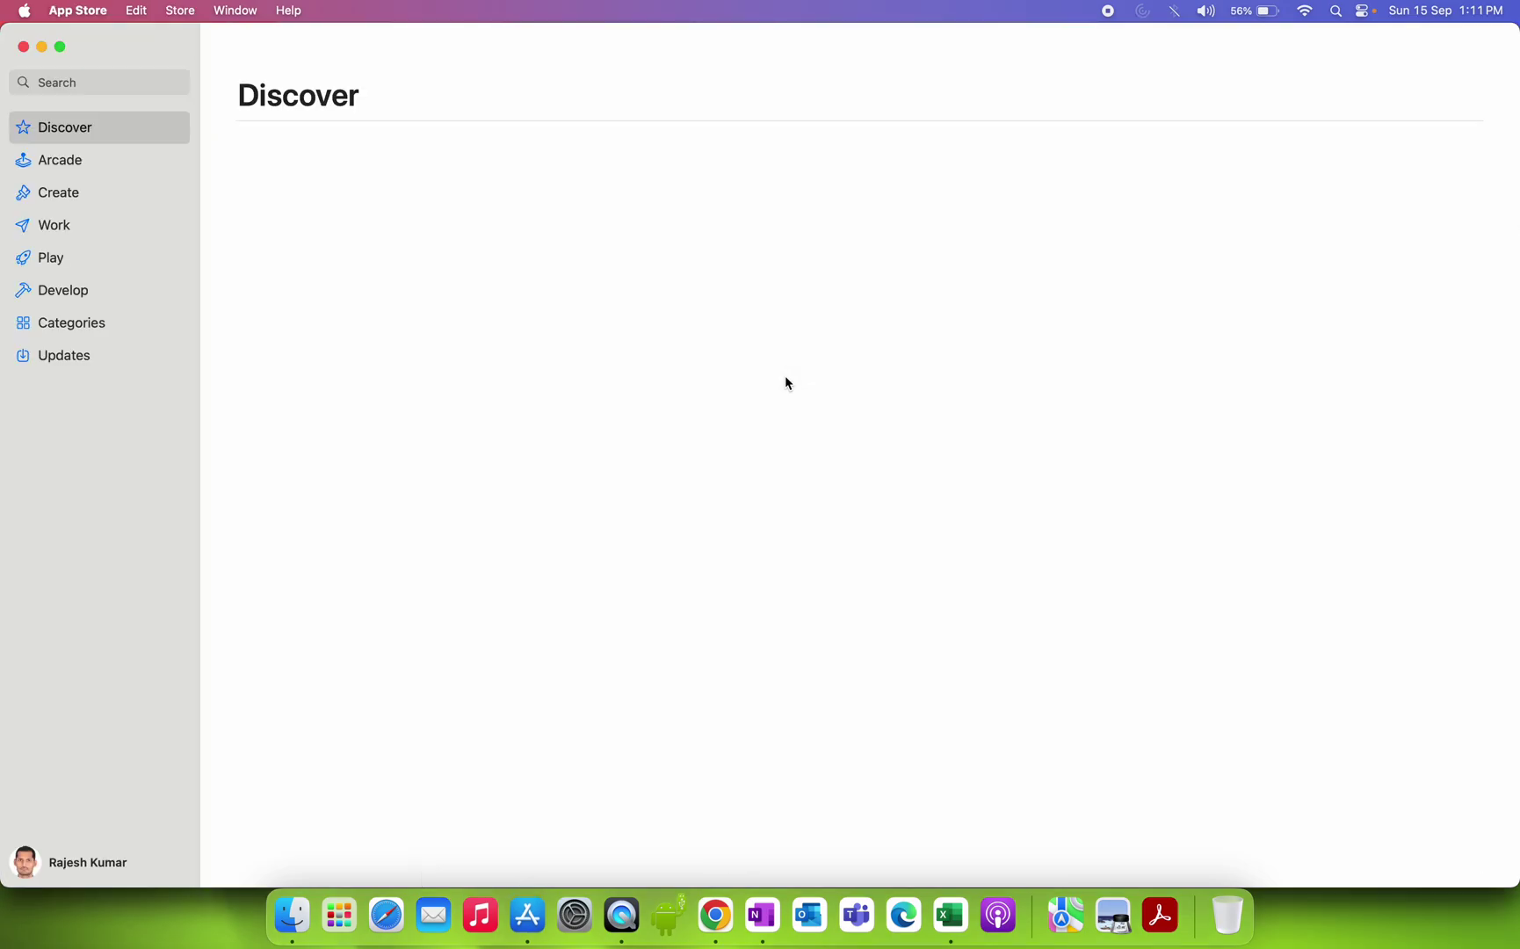
left_click(788, 365)
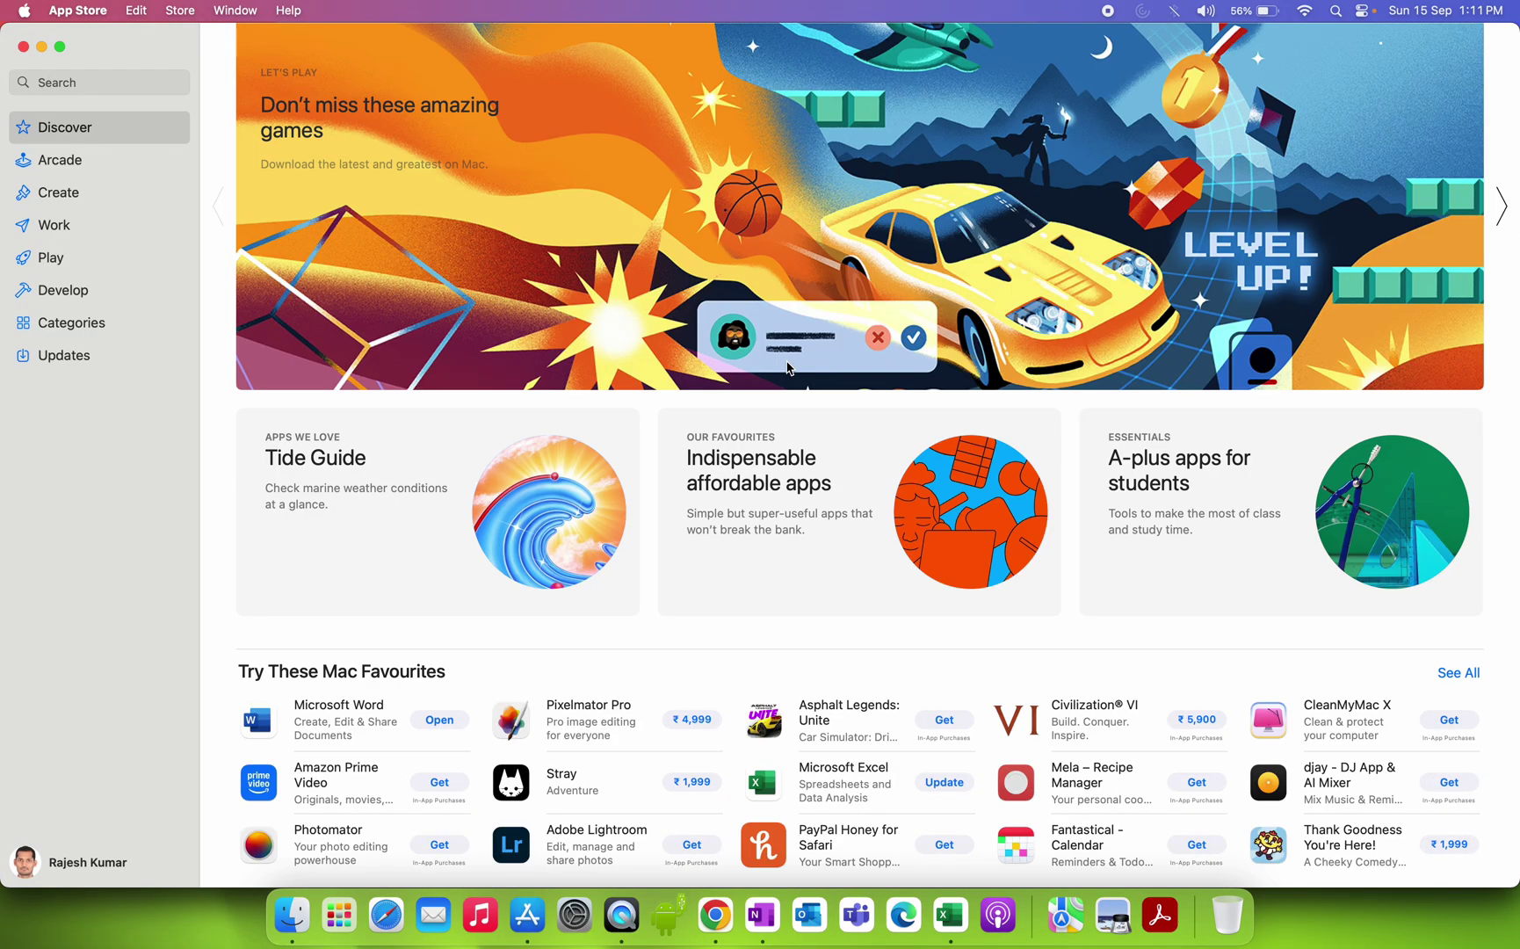
Search the App Store for "PowerBI", look through the results and check the Updates page.
left_click(113, 81)
type("PowerBI")
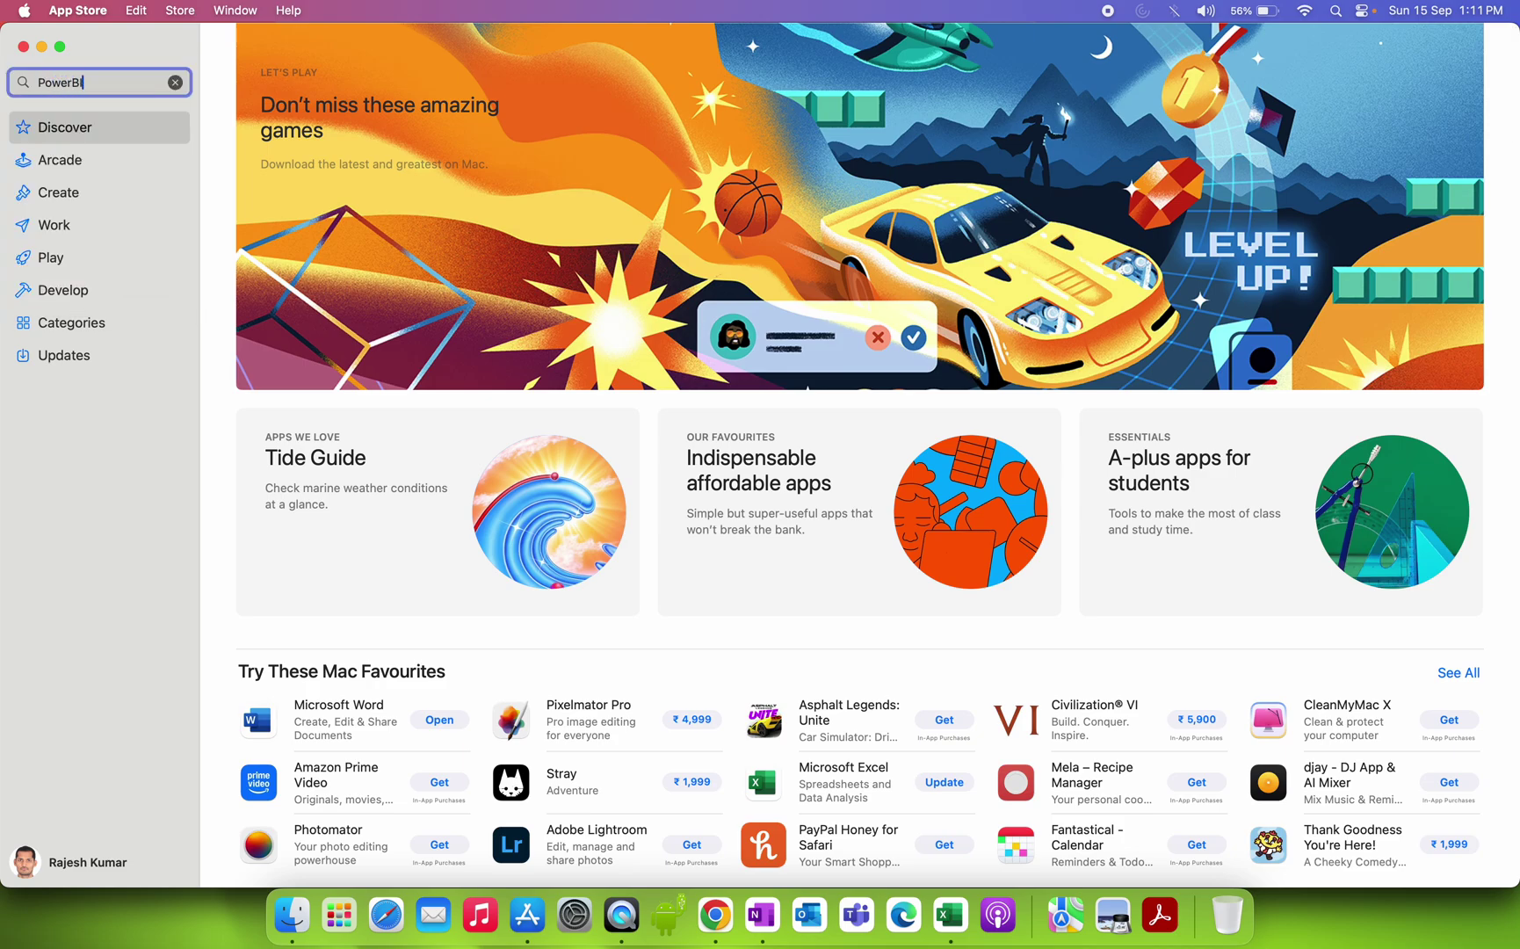
key("Return")
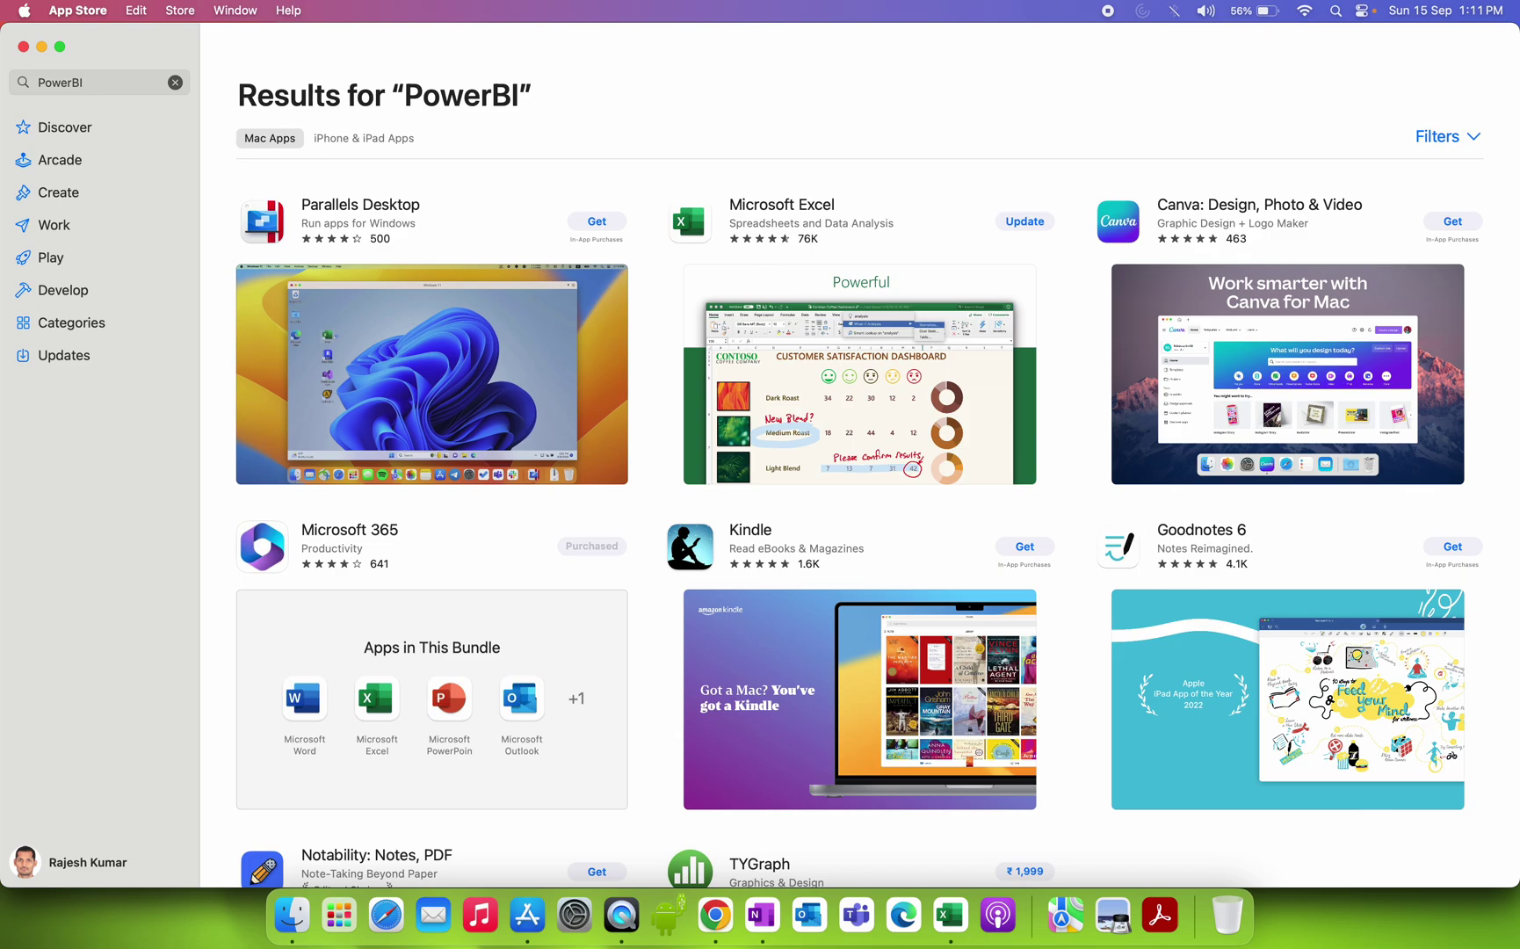
scroll(728, 423, "down", 5)
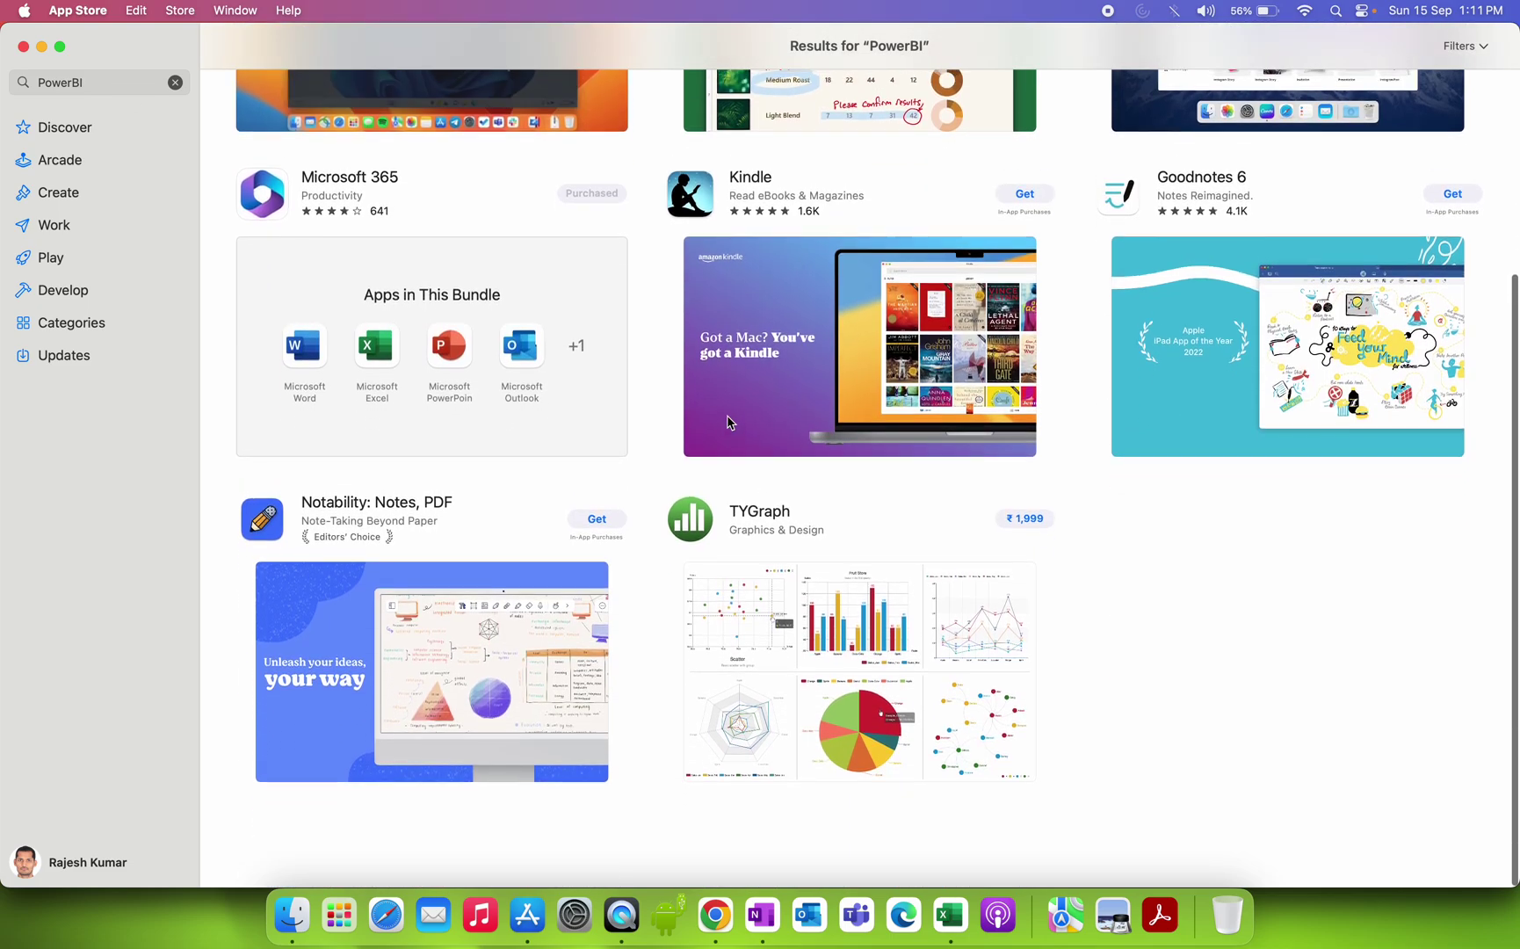
scroll(727, 422, "up", 5)
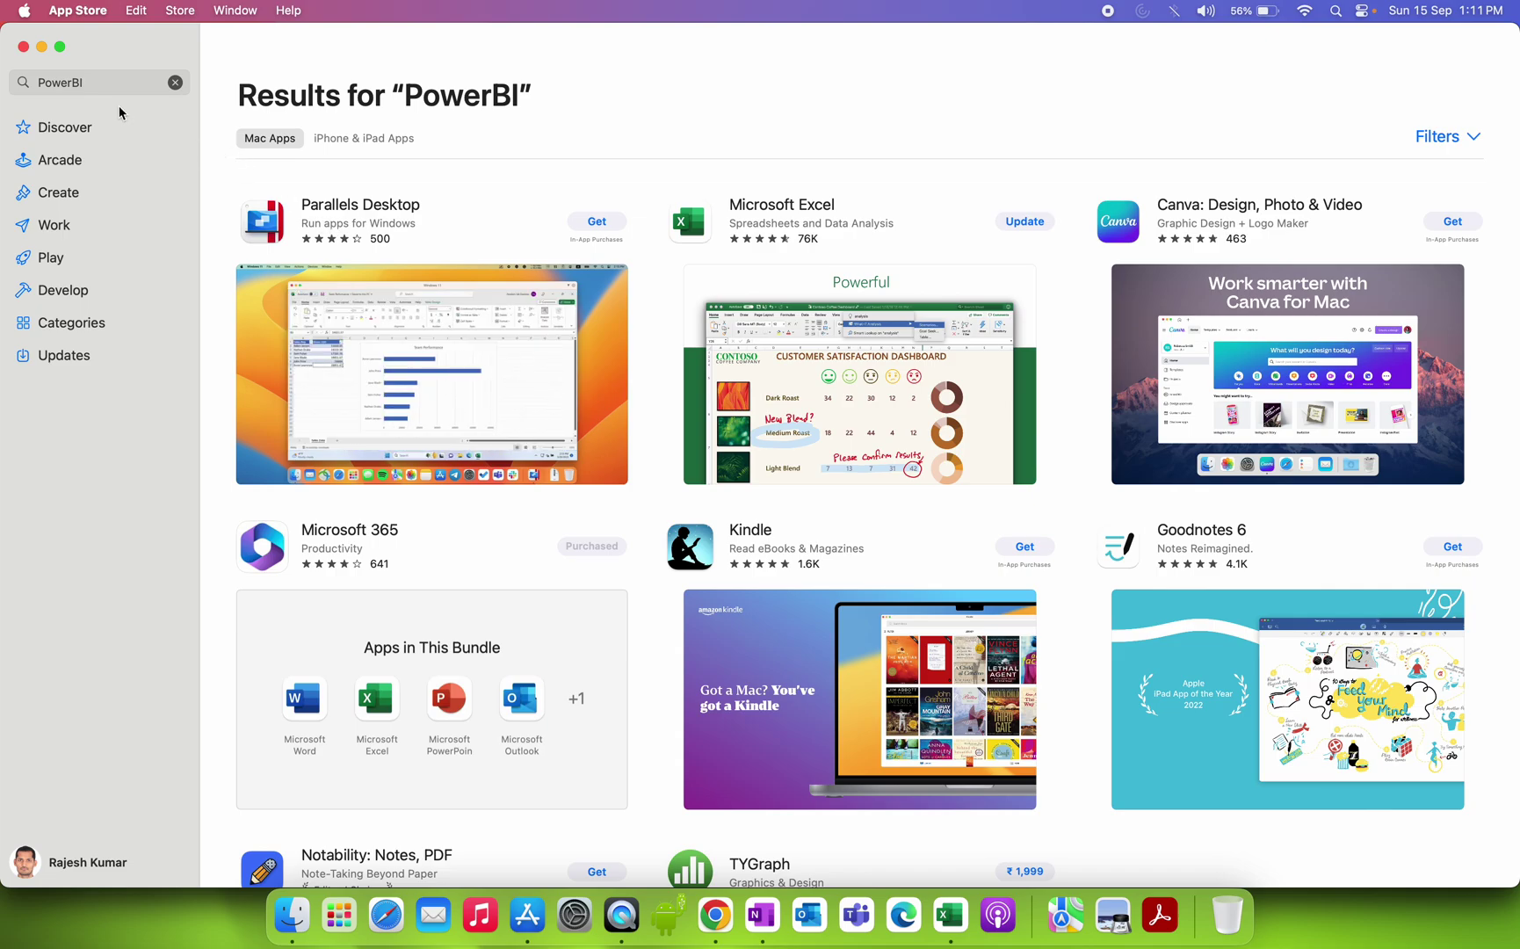
left_click(110, 81)
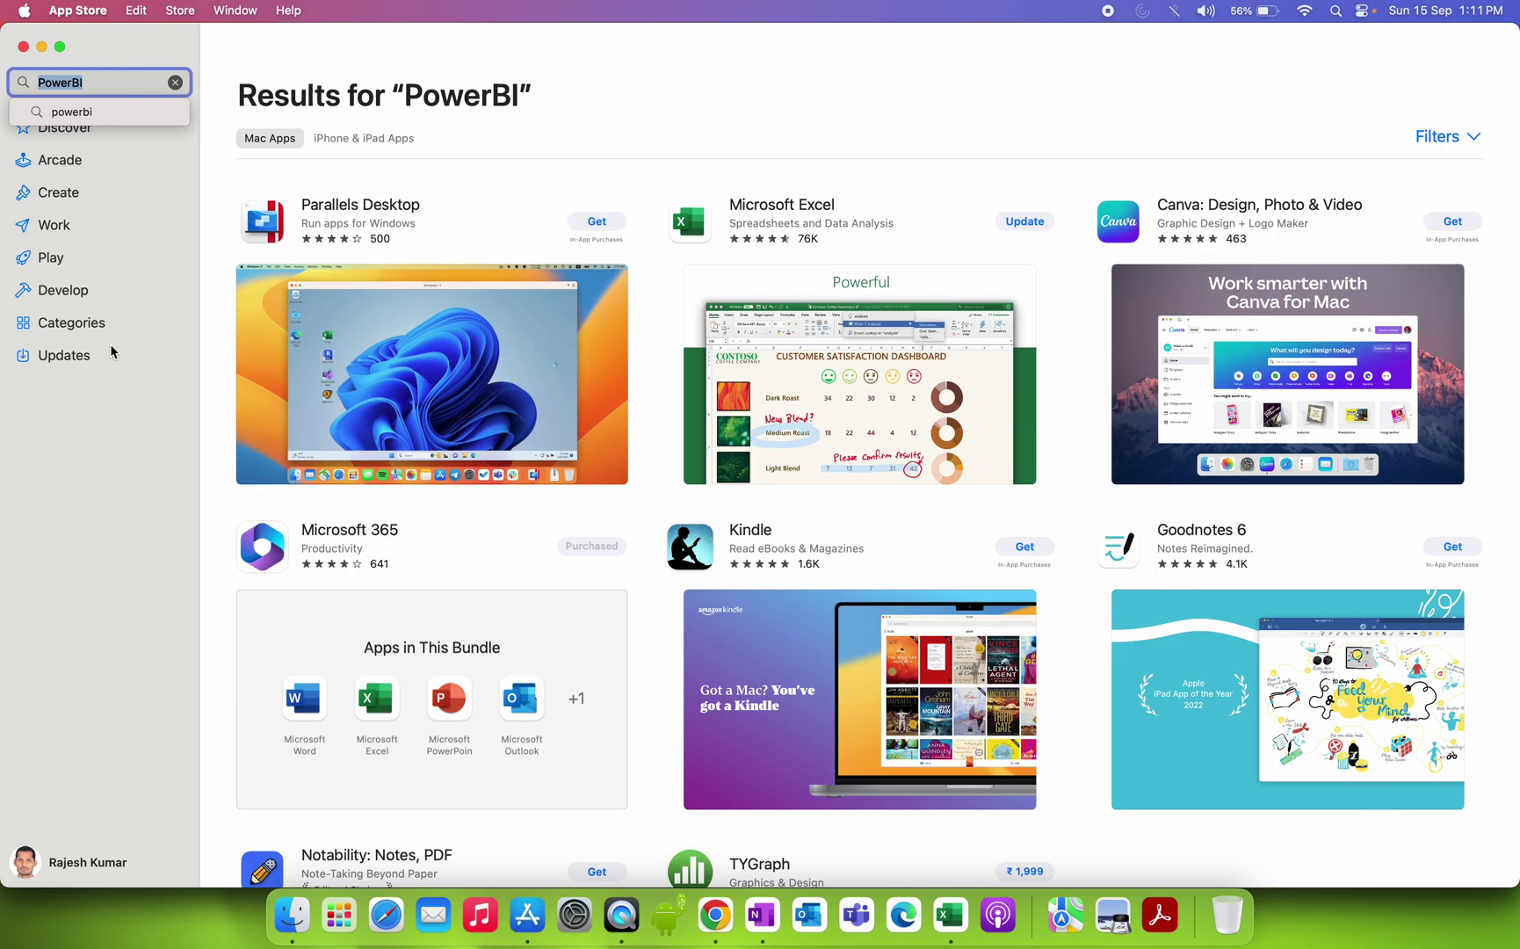
left_click(111, 354)
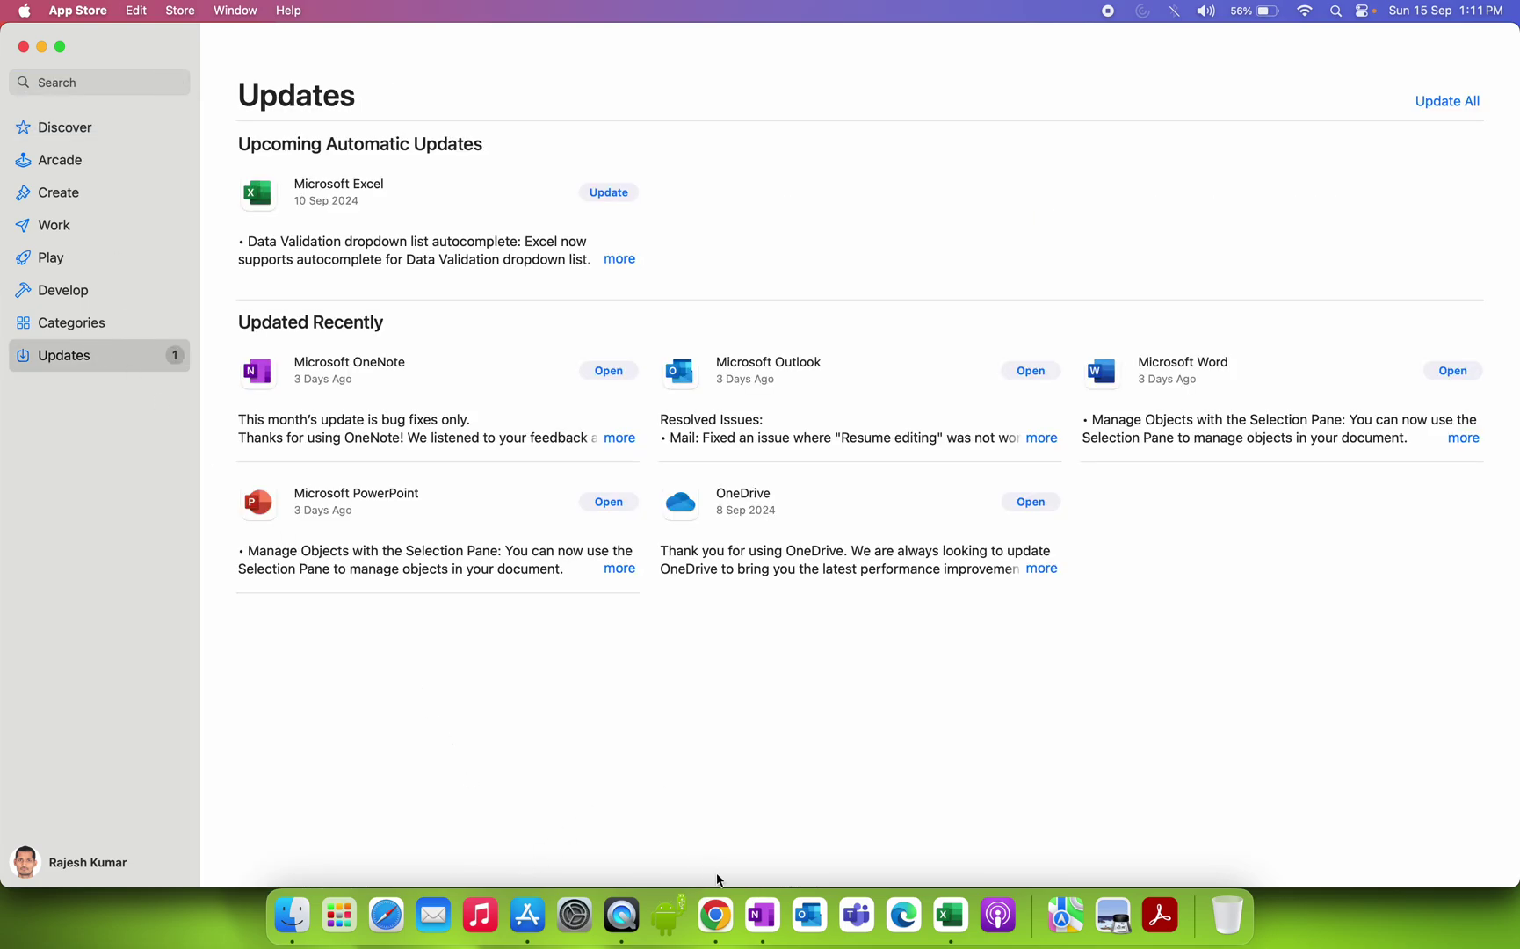
Check the downloaded template in Finder and review the article's sections on parameters, authentication header, Graph credentials and token expiration in Chrome.
left_click(715, 914)
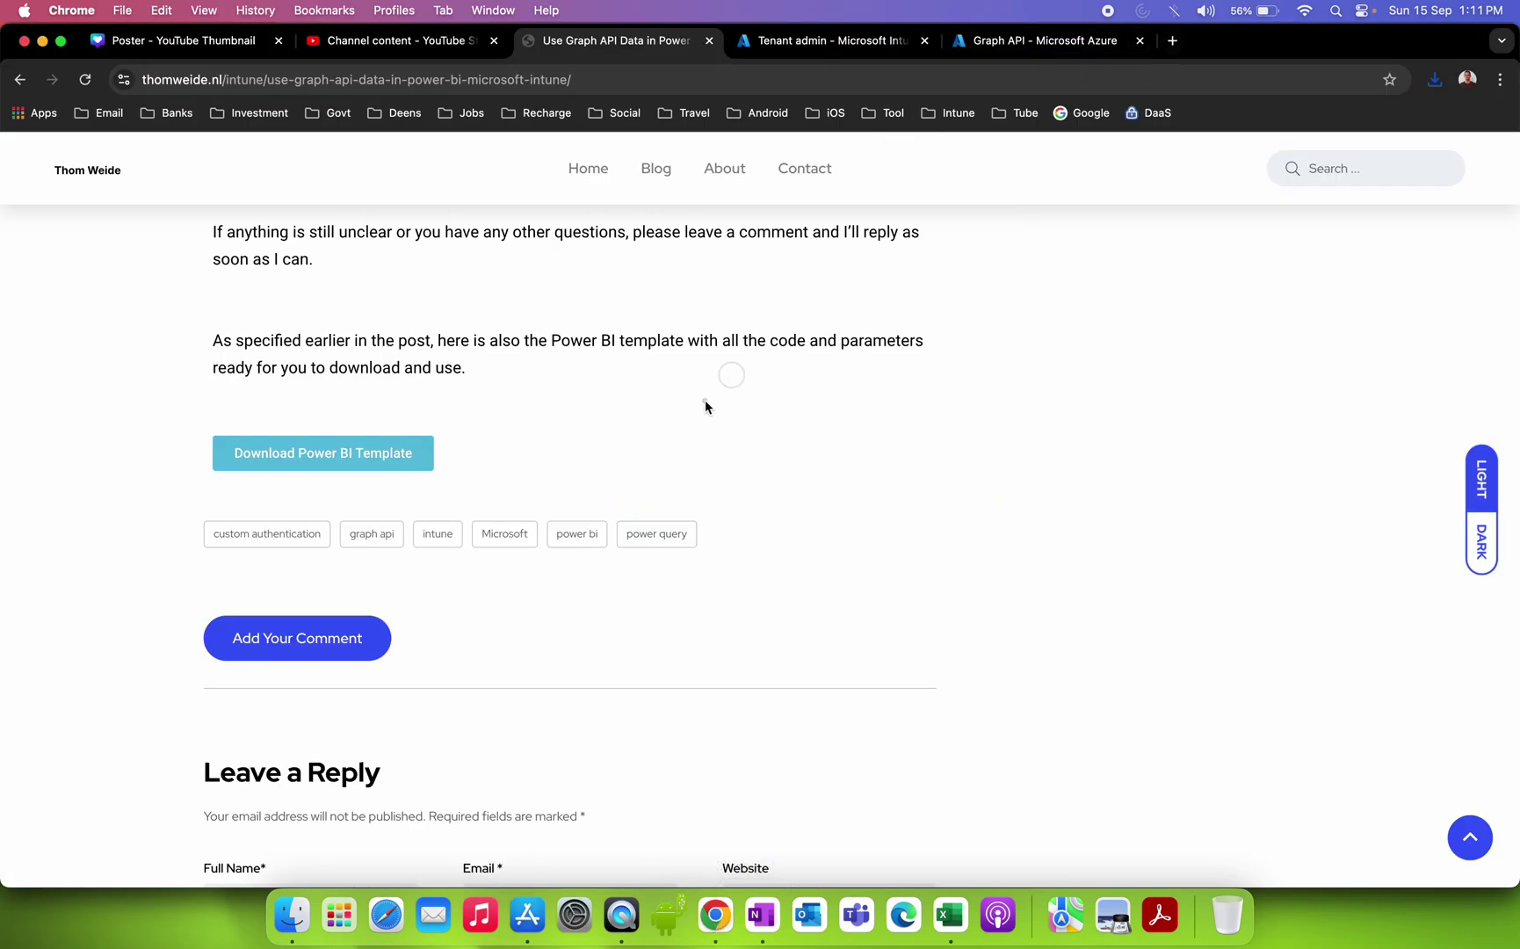
left_click(290, 916)
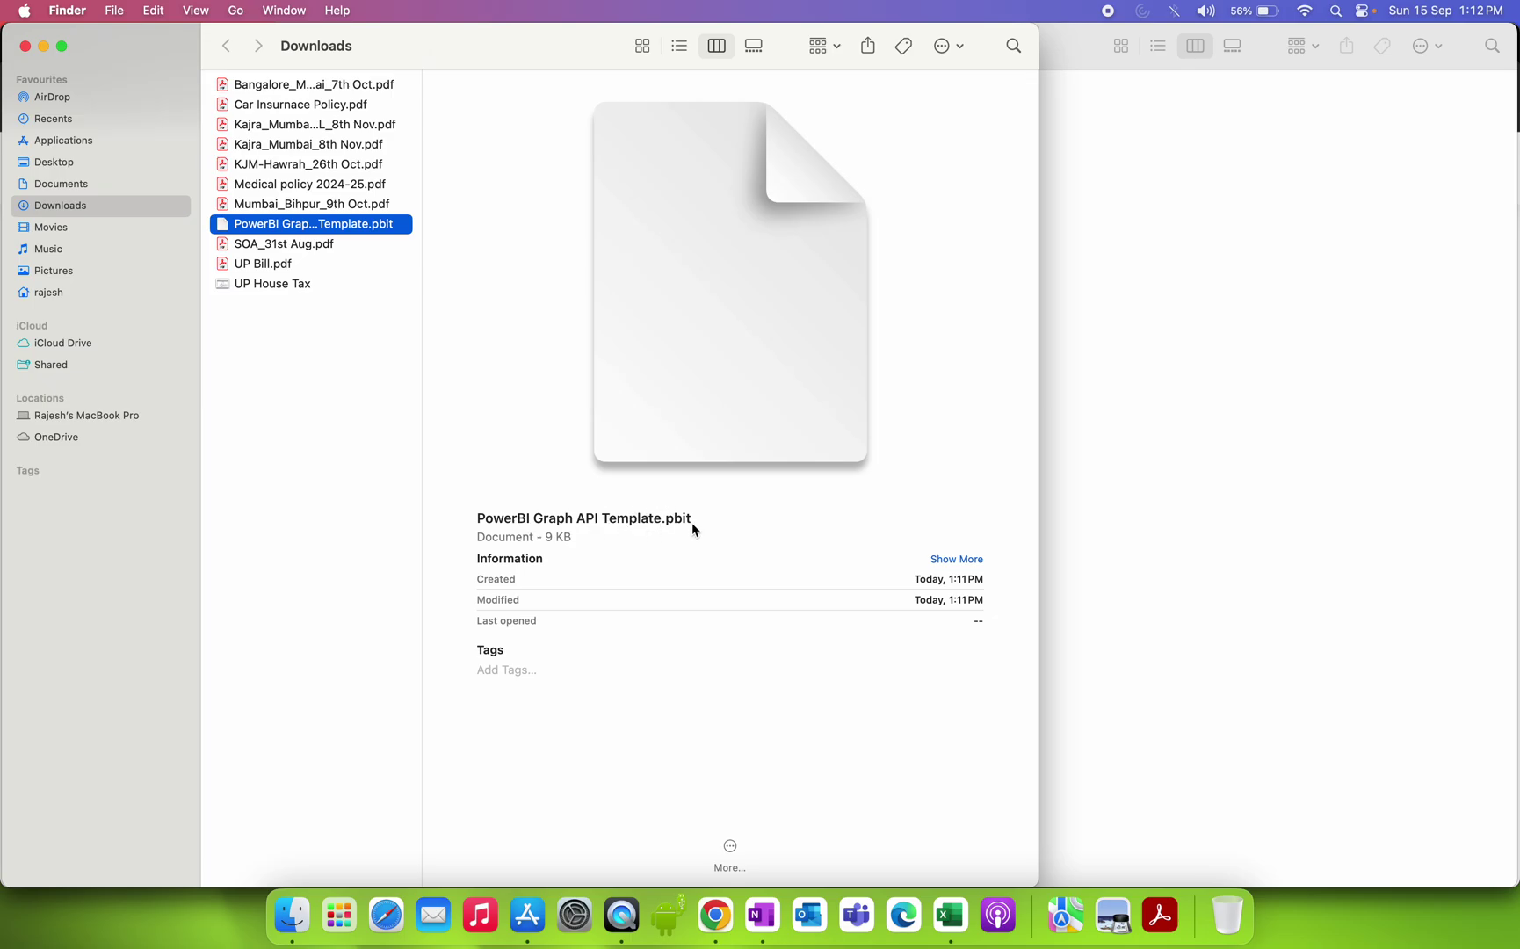
left_click(715, 916)
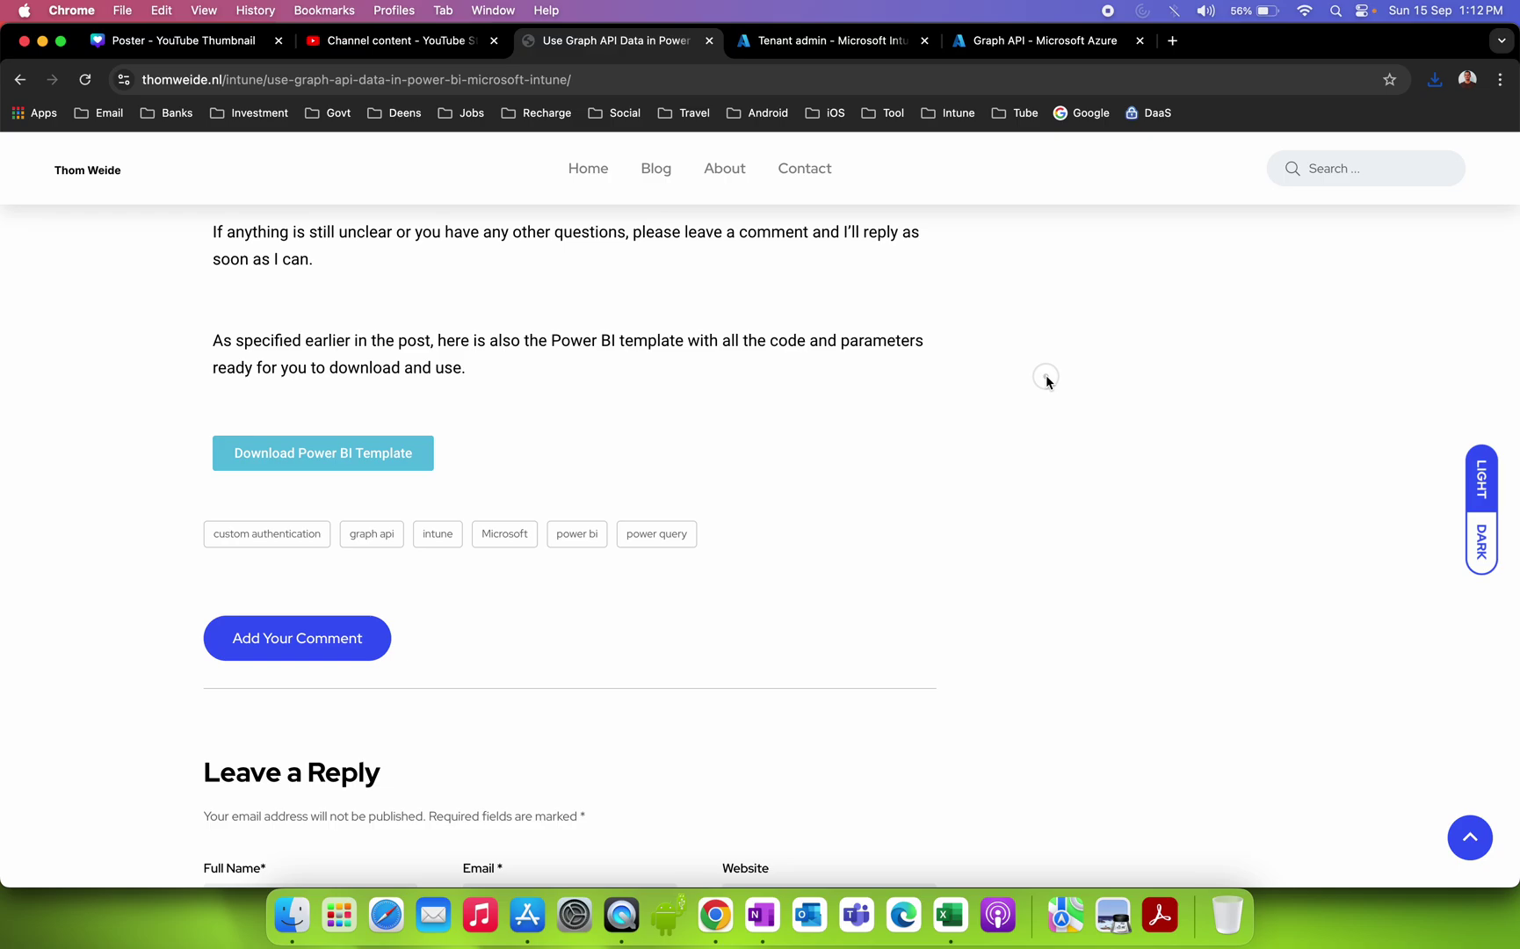
scroll(1045, 376, "up", 20)
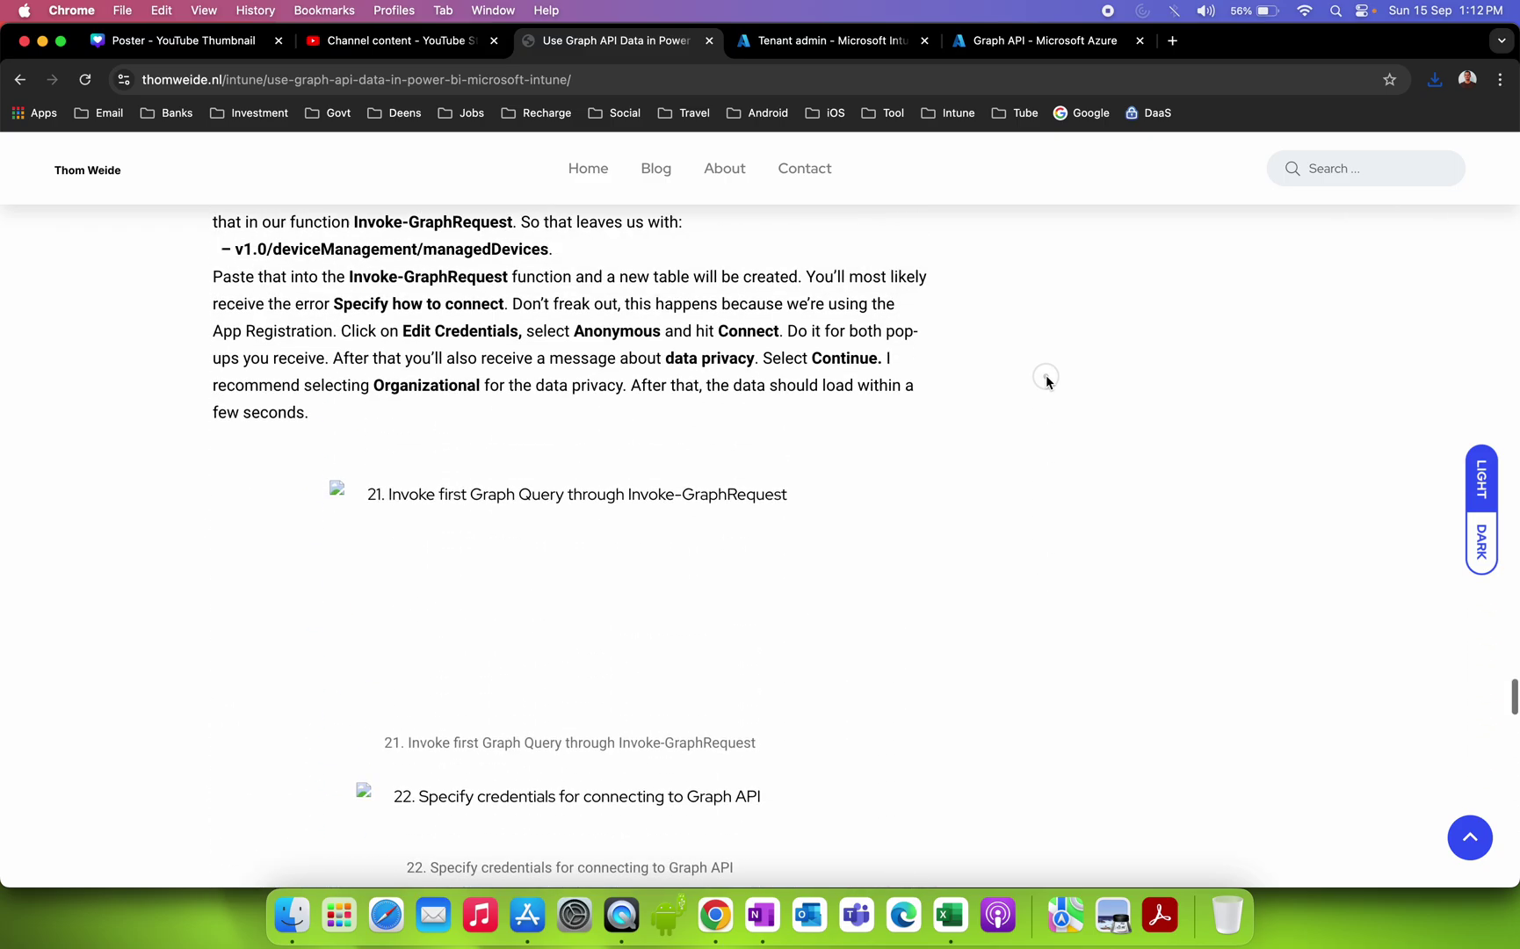
scroll(1045, 374, "up", 15)
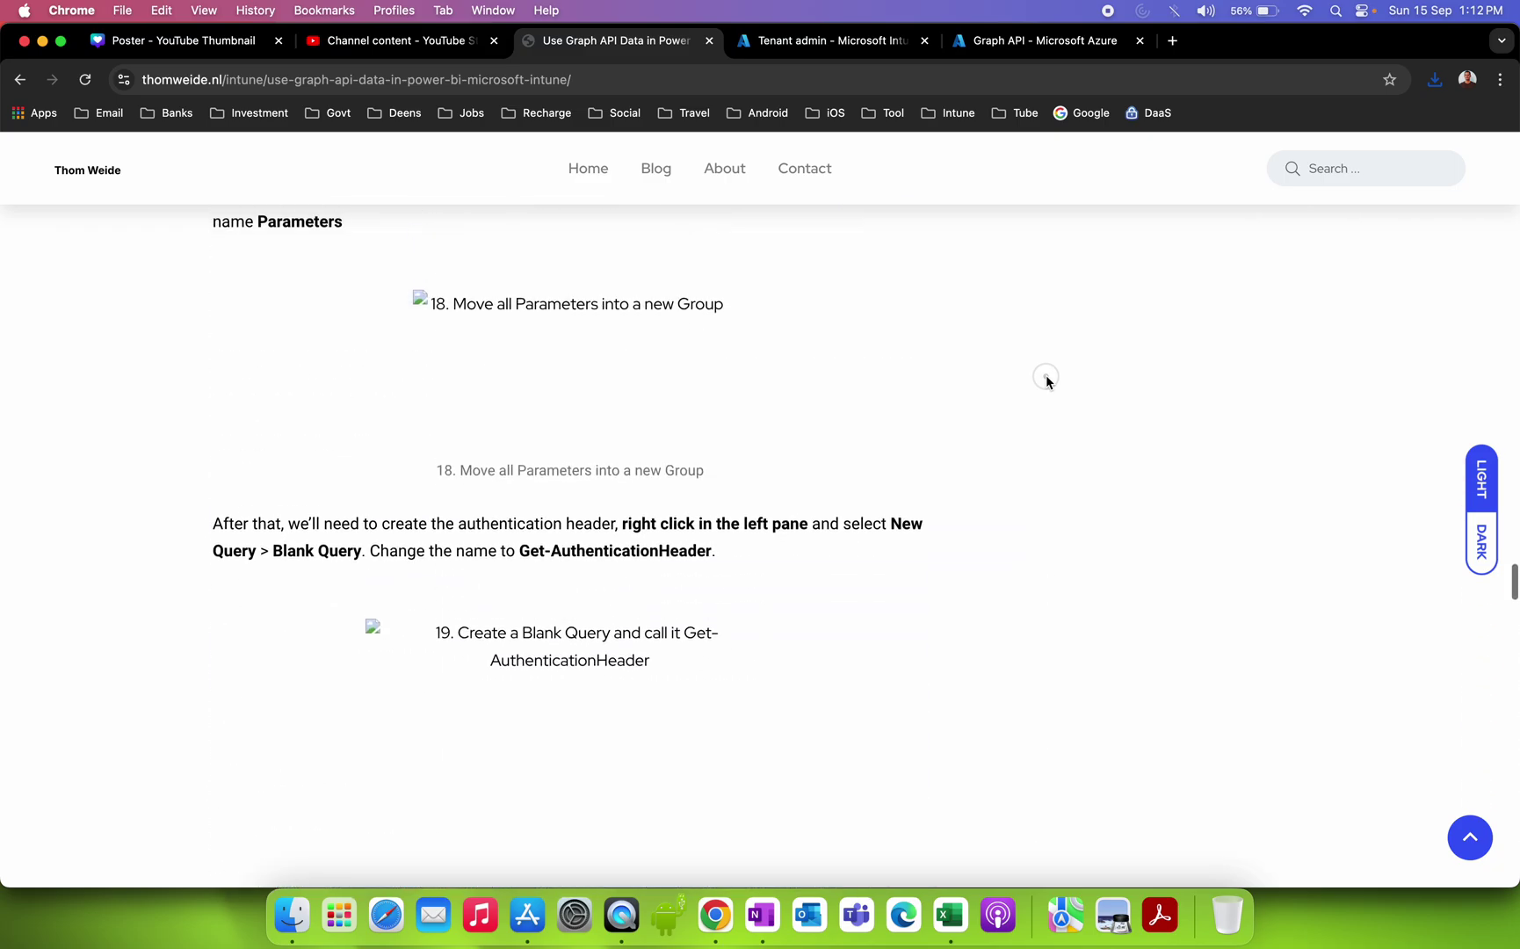
scroll(1044, 375, "down", 15)
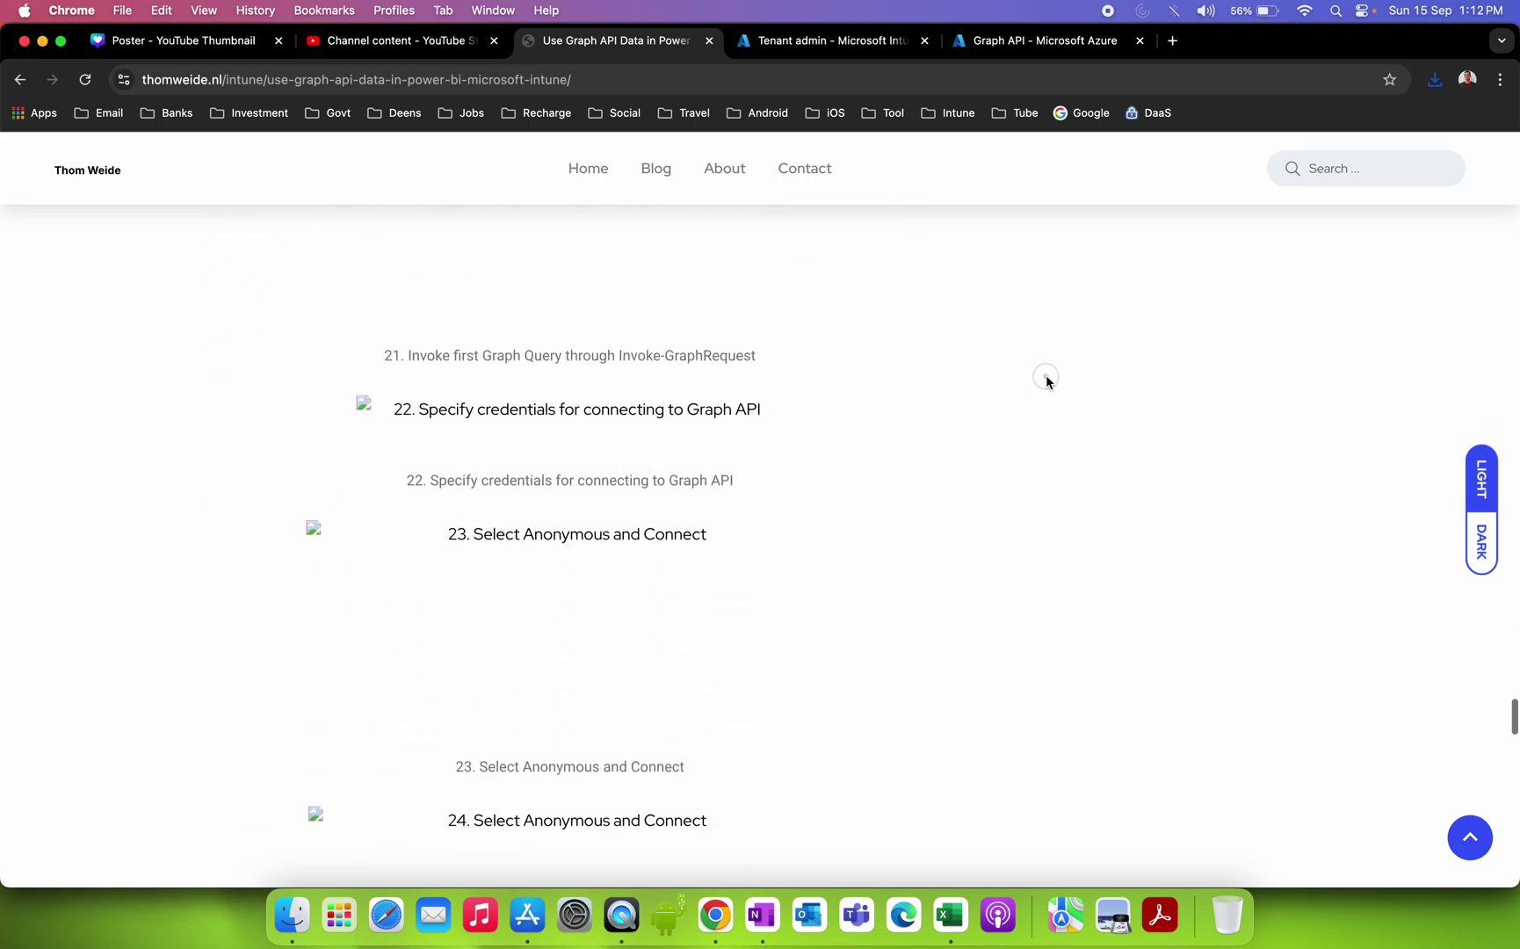
scroll(1045, 376, "down", 10)
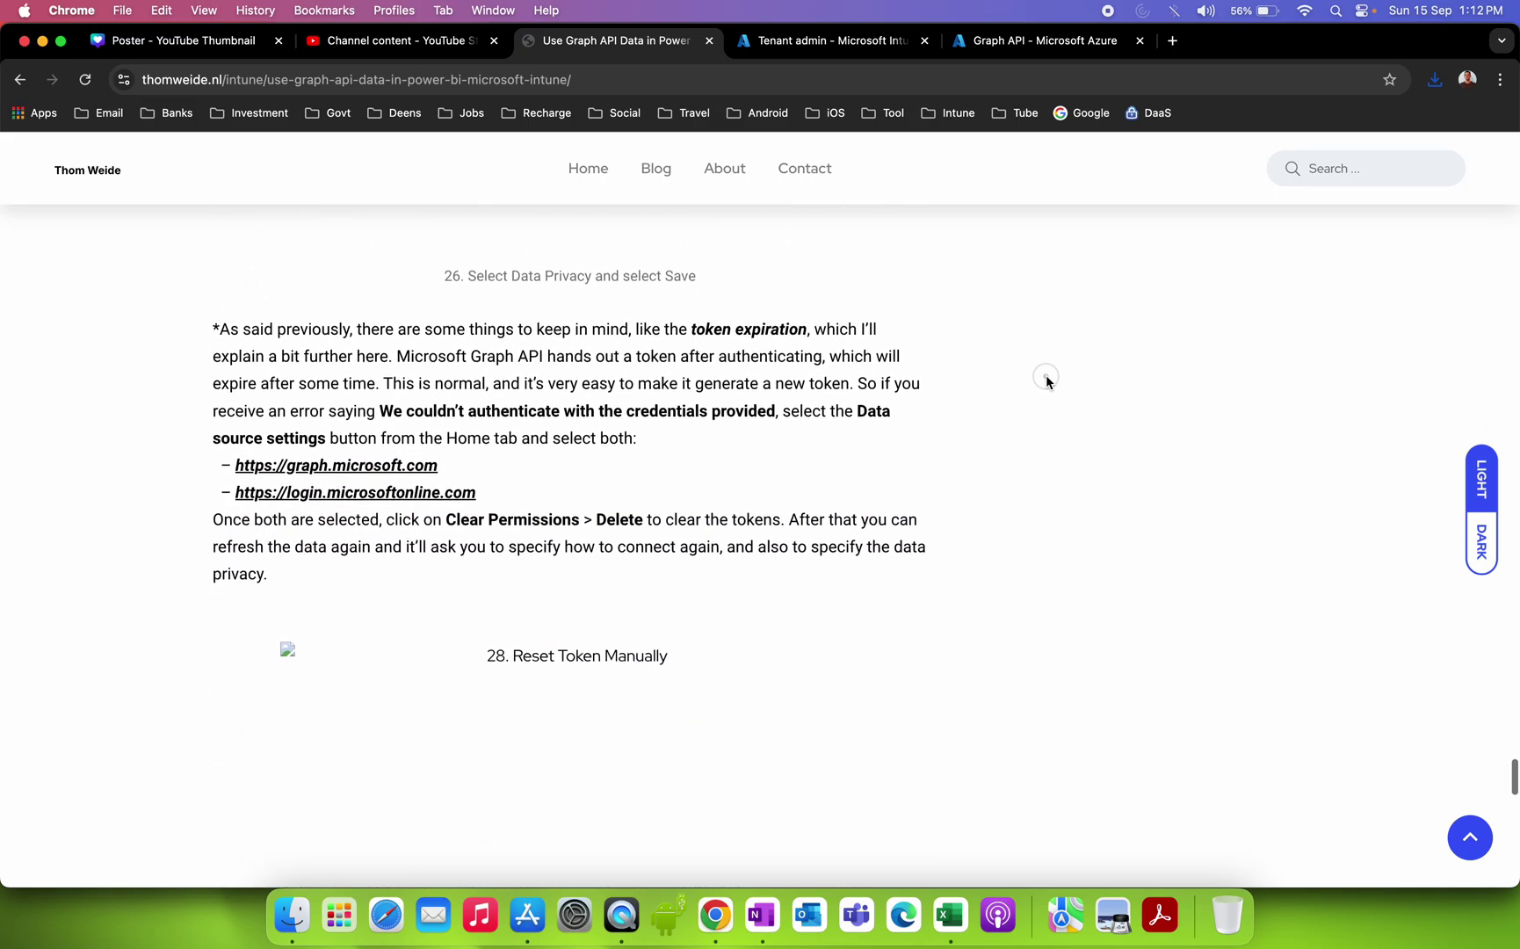
Review the article's manual token reset section and reader comments, and return to its title to check the publication date and reading time.
scroll(1045, 374, "down", 3)
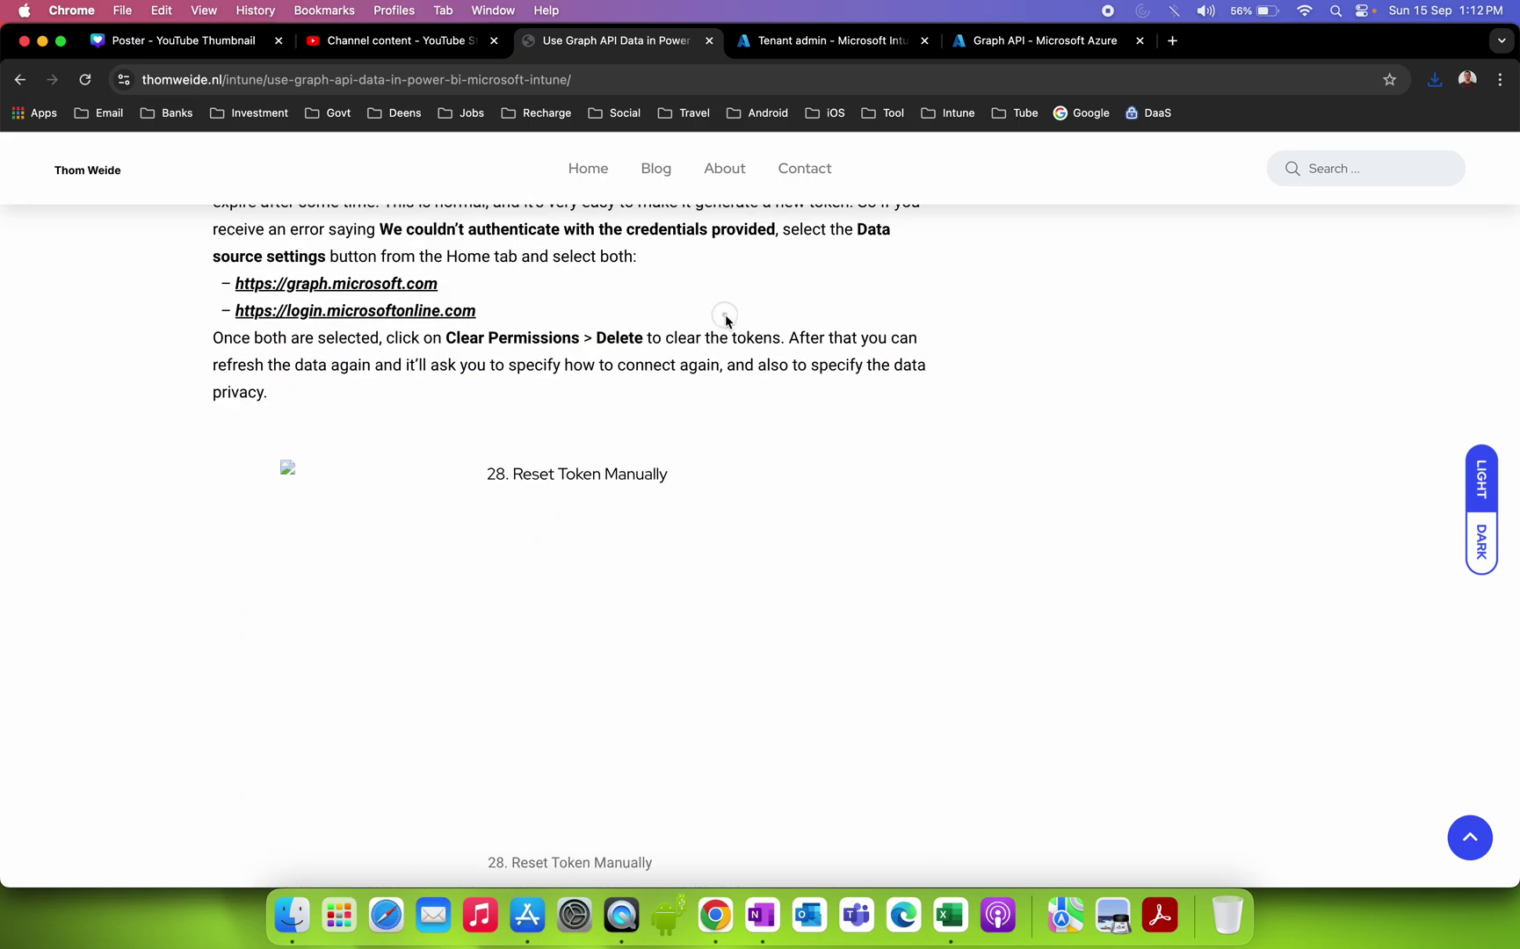
scroll(724, 313, "down", 15)
scroll(1107, 431, "down", 2)
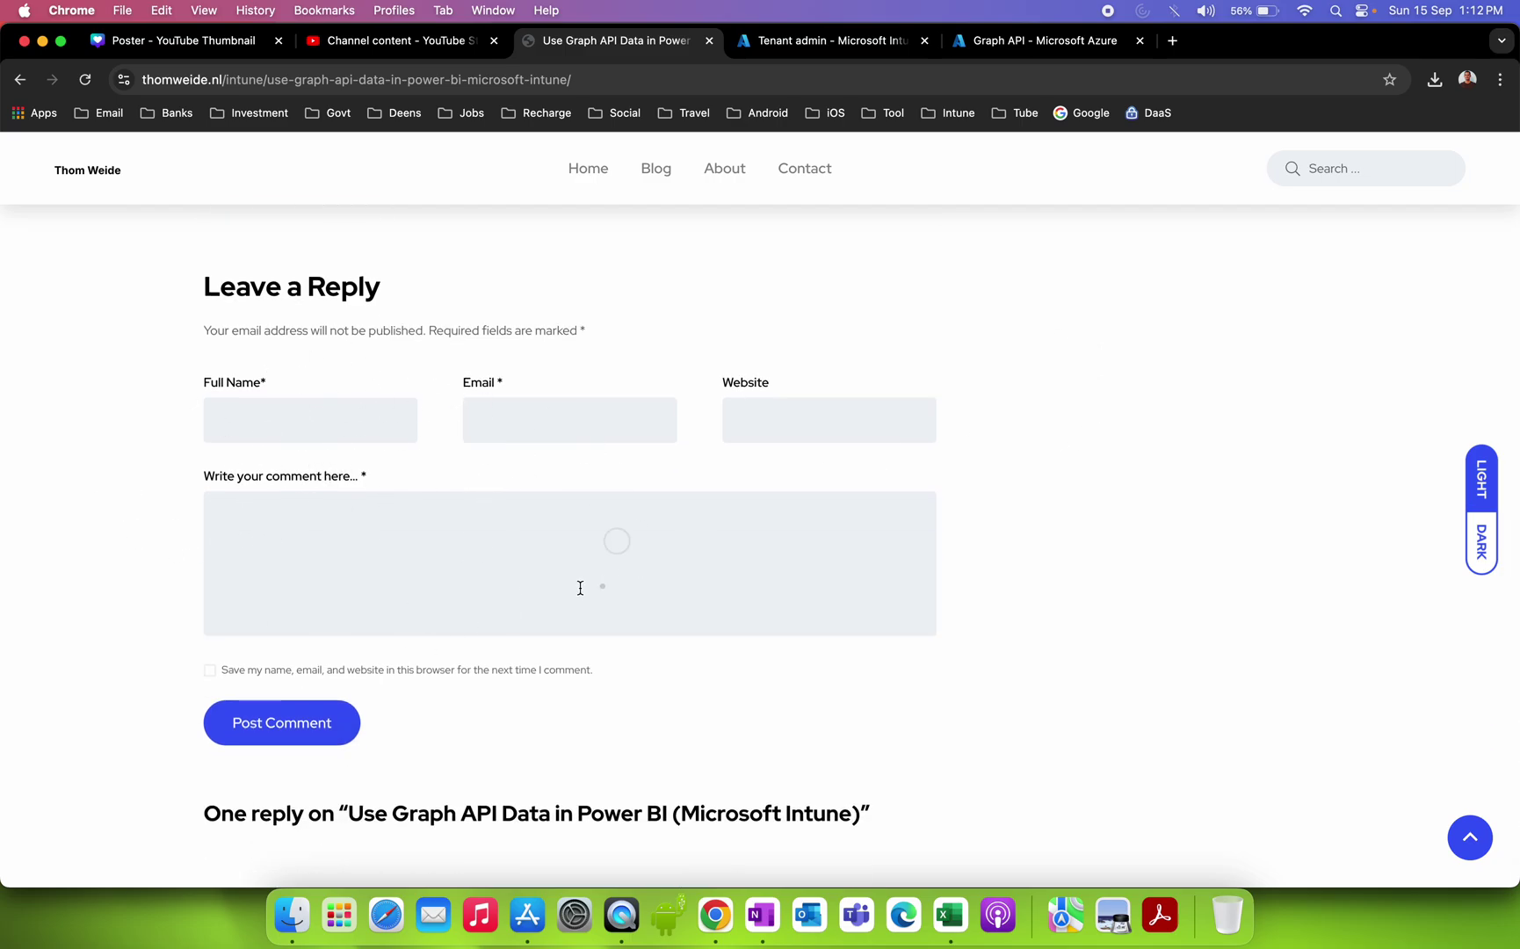
scroll(711, 502, "down", 2)
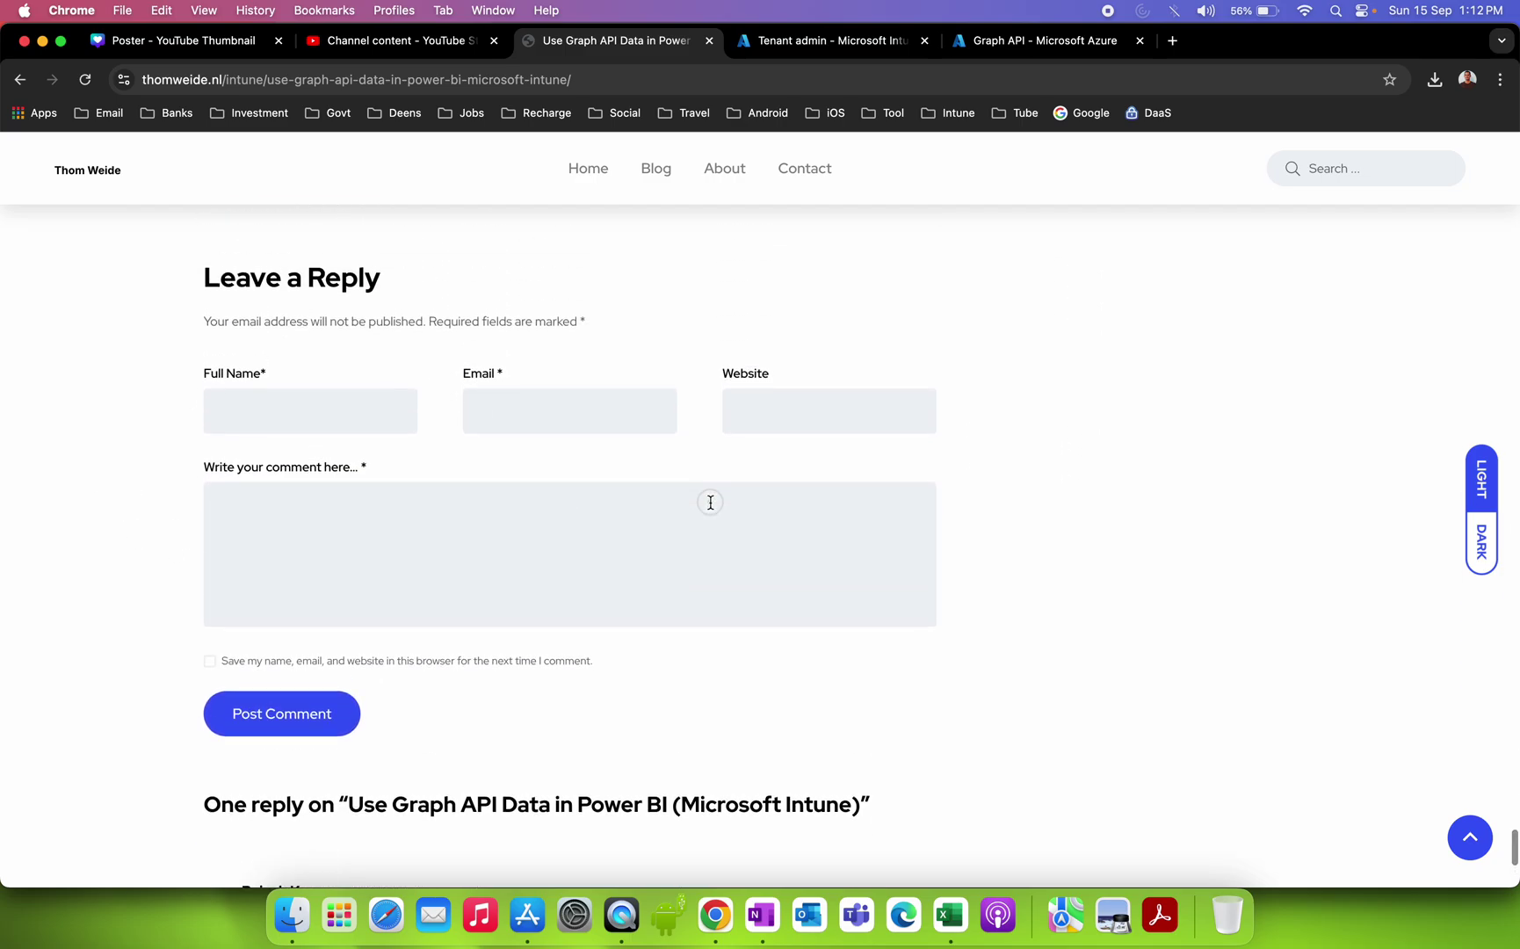
scroll(711, 501, "down", 3)
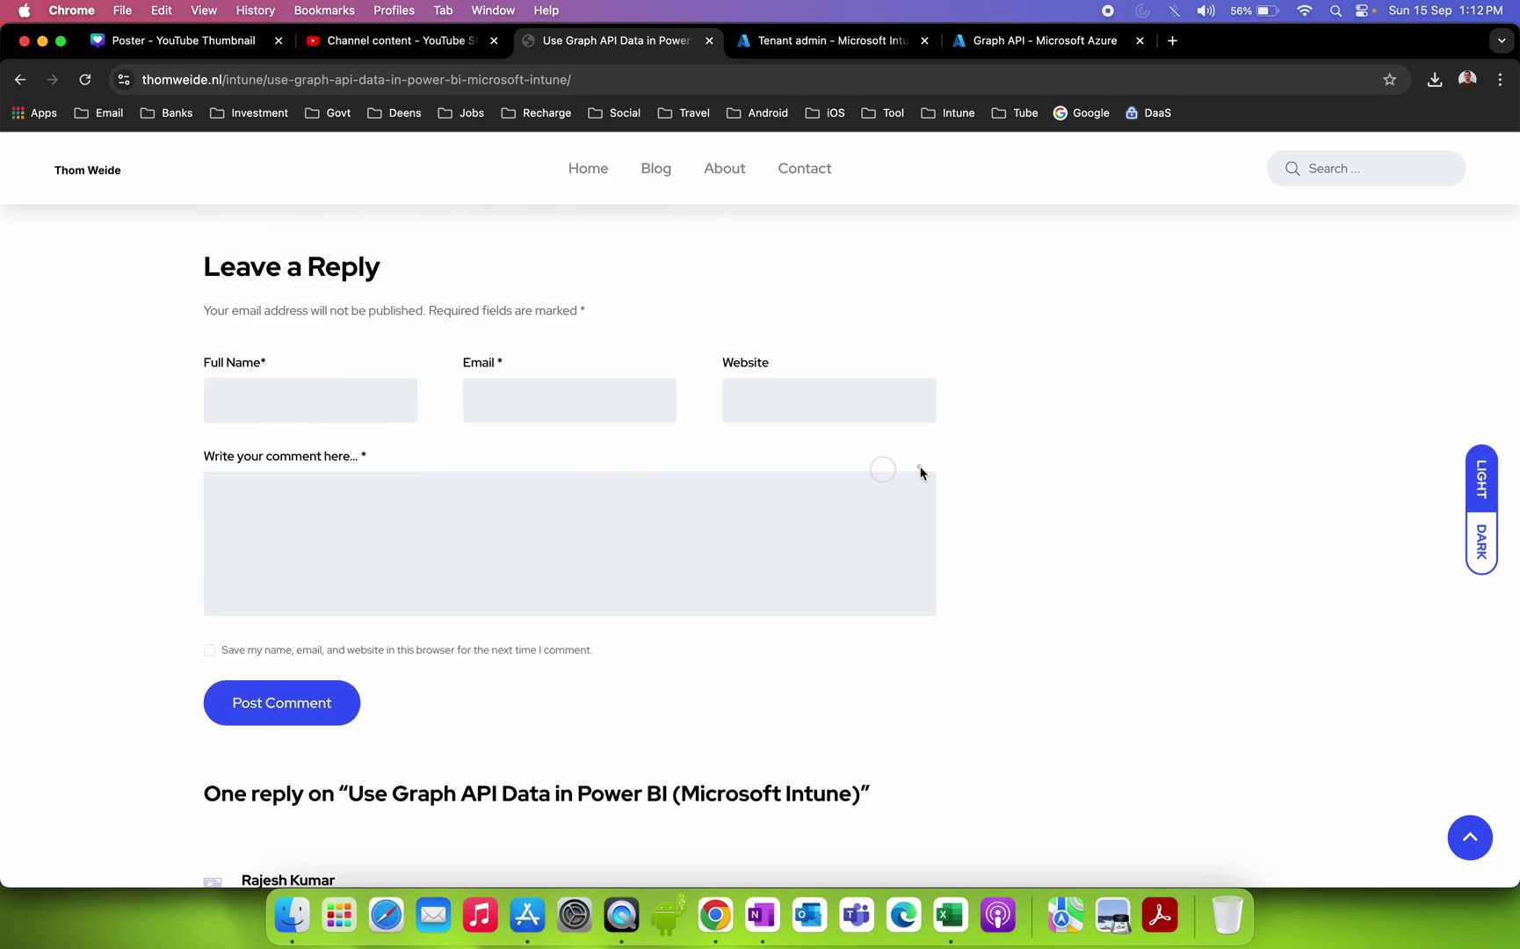
scroll(1045, 412, "down", 4)
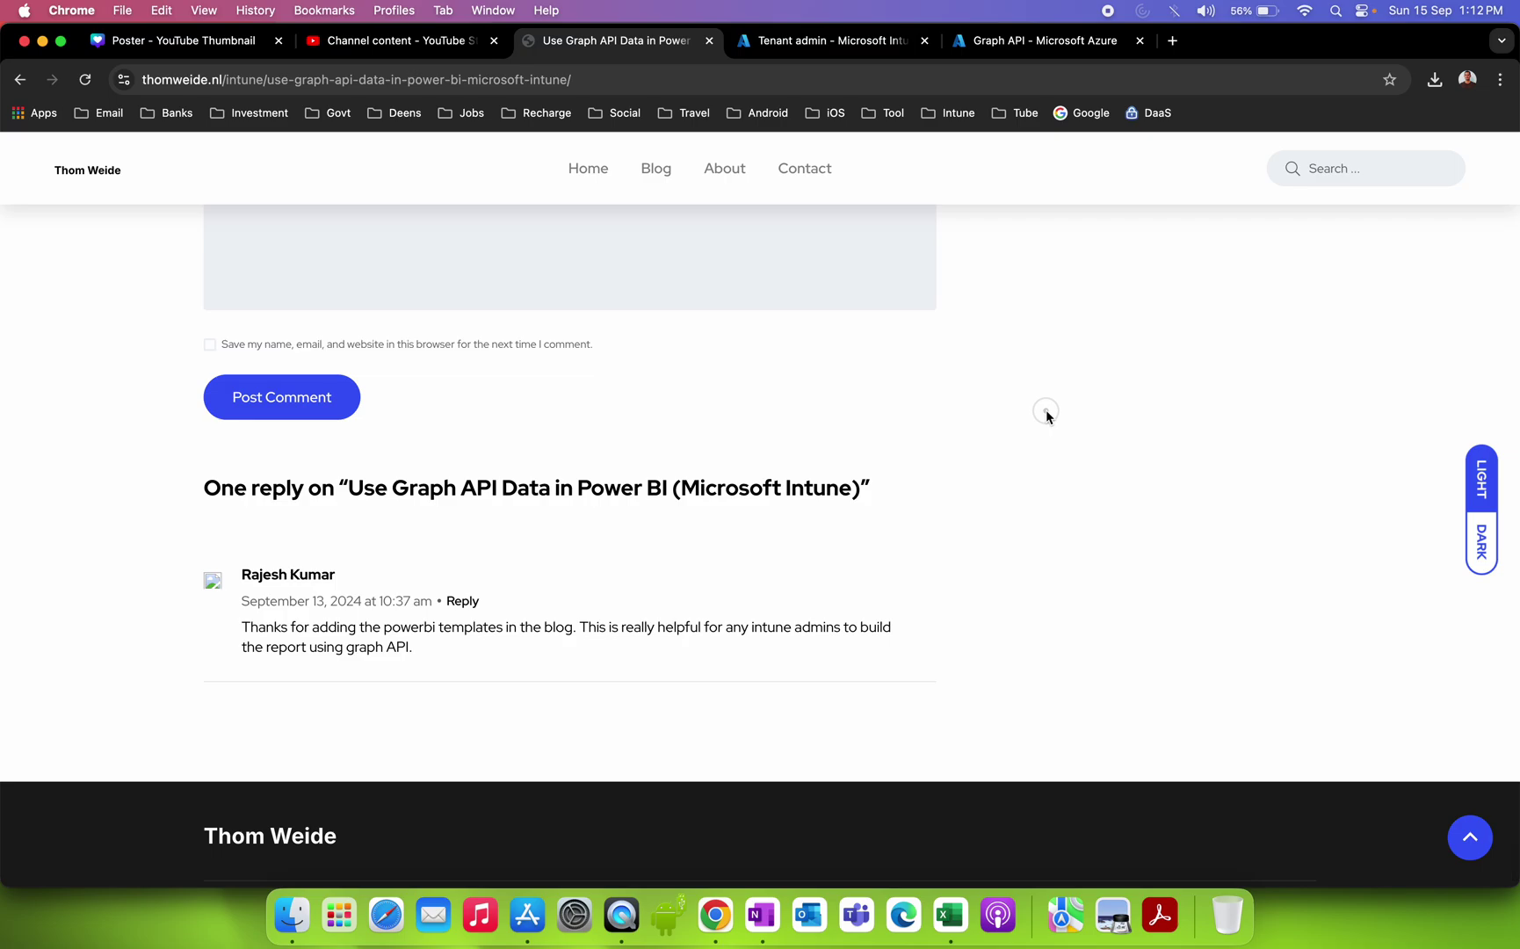
scroll(1044, 411, "up", 20)
scroll(1045, 411, "up", 20)
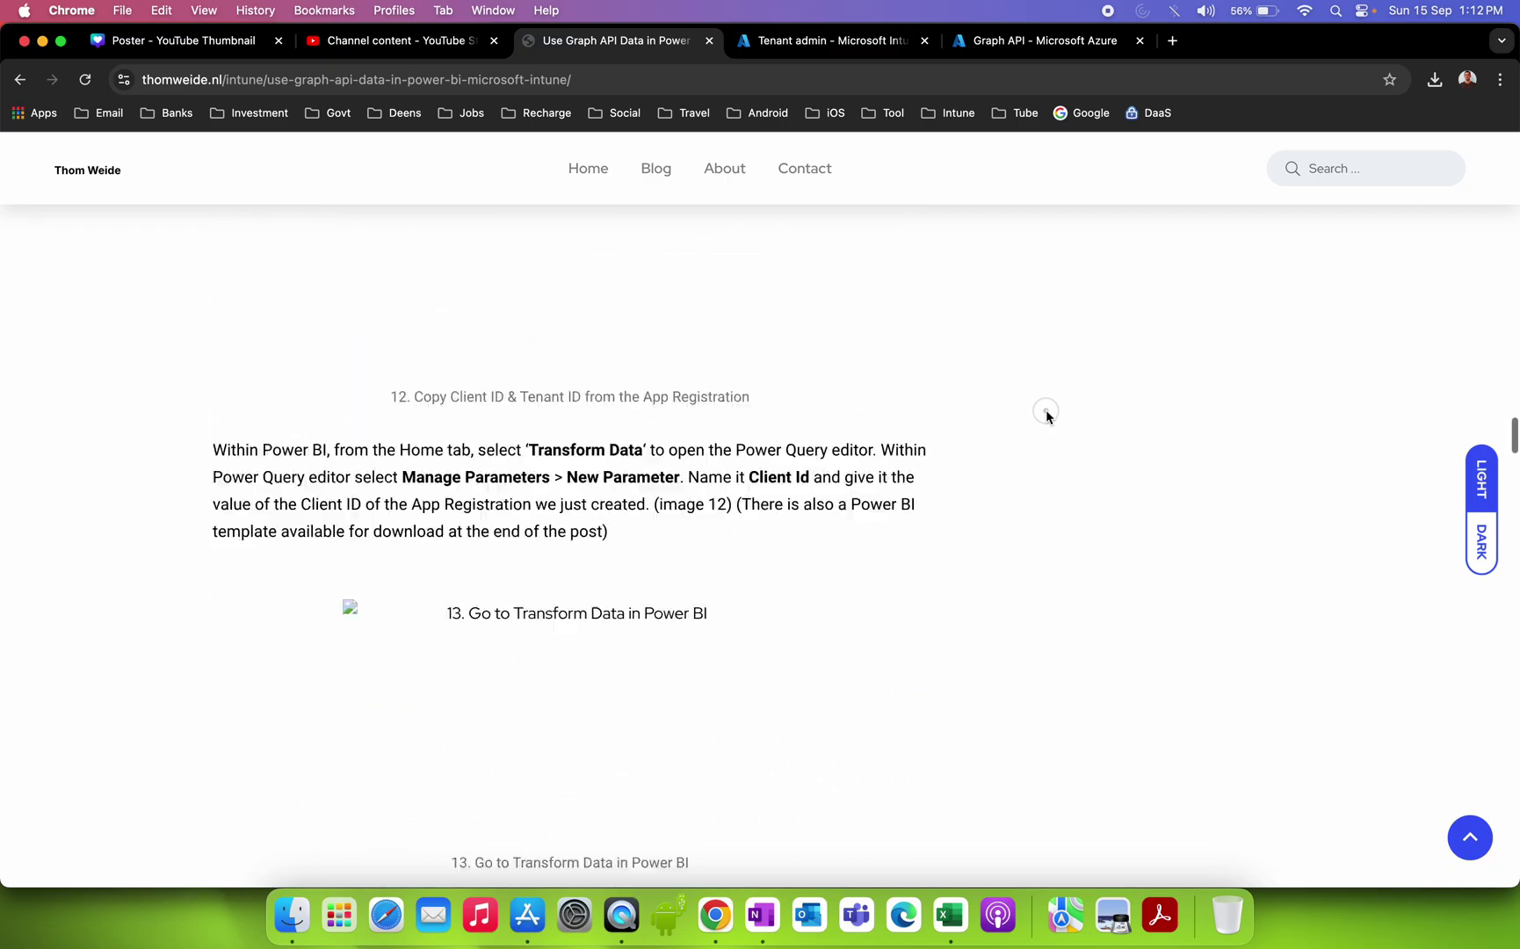
scroll(1045, 410, "up", 10)
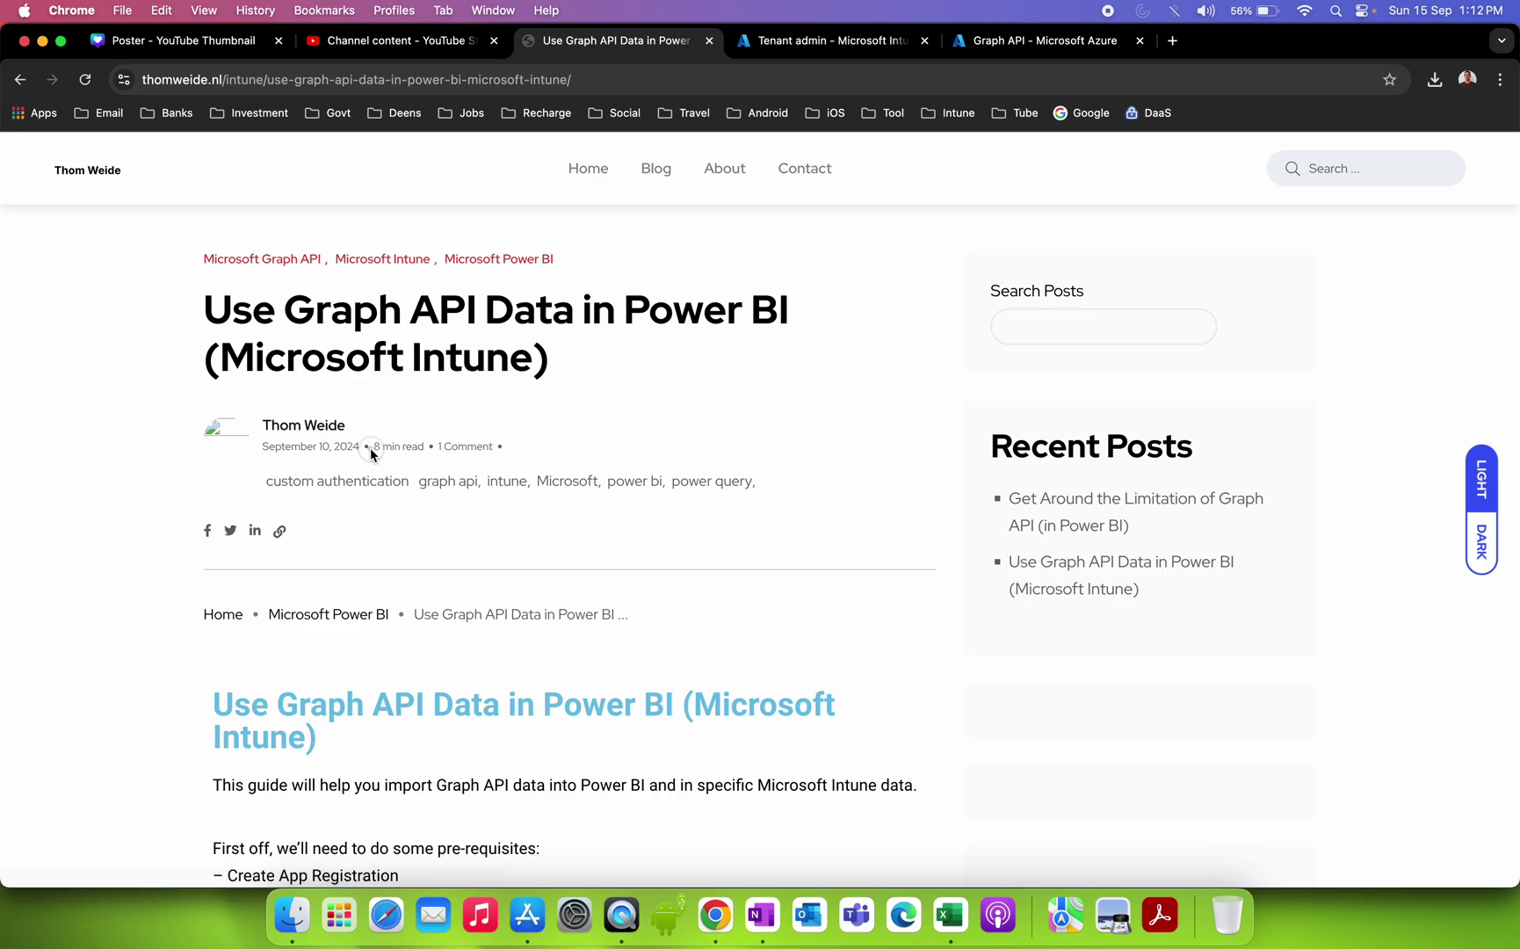
left_click_drag(374, 446, 425, 452)
left_click(895, 345)
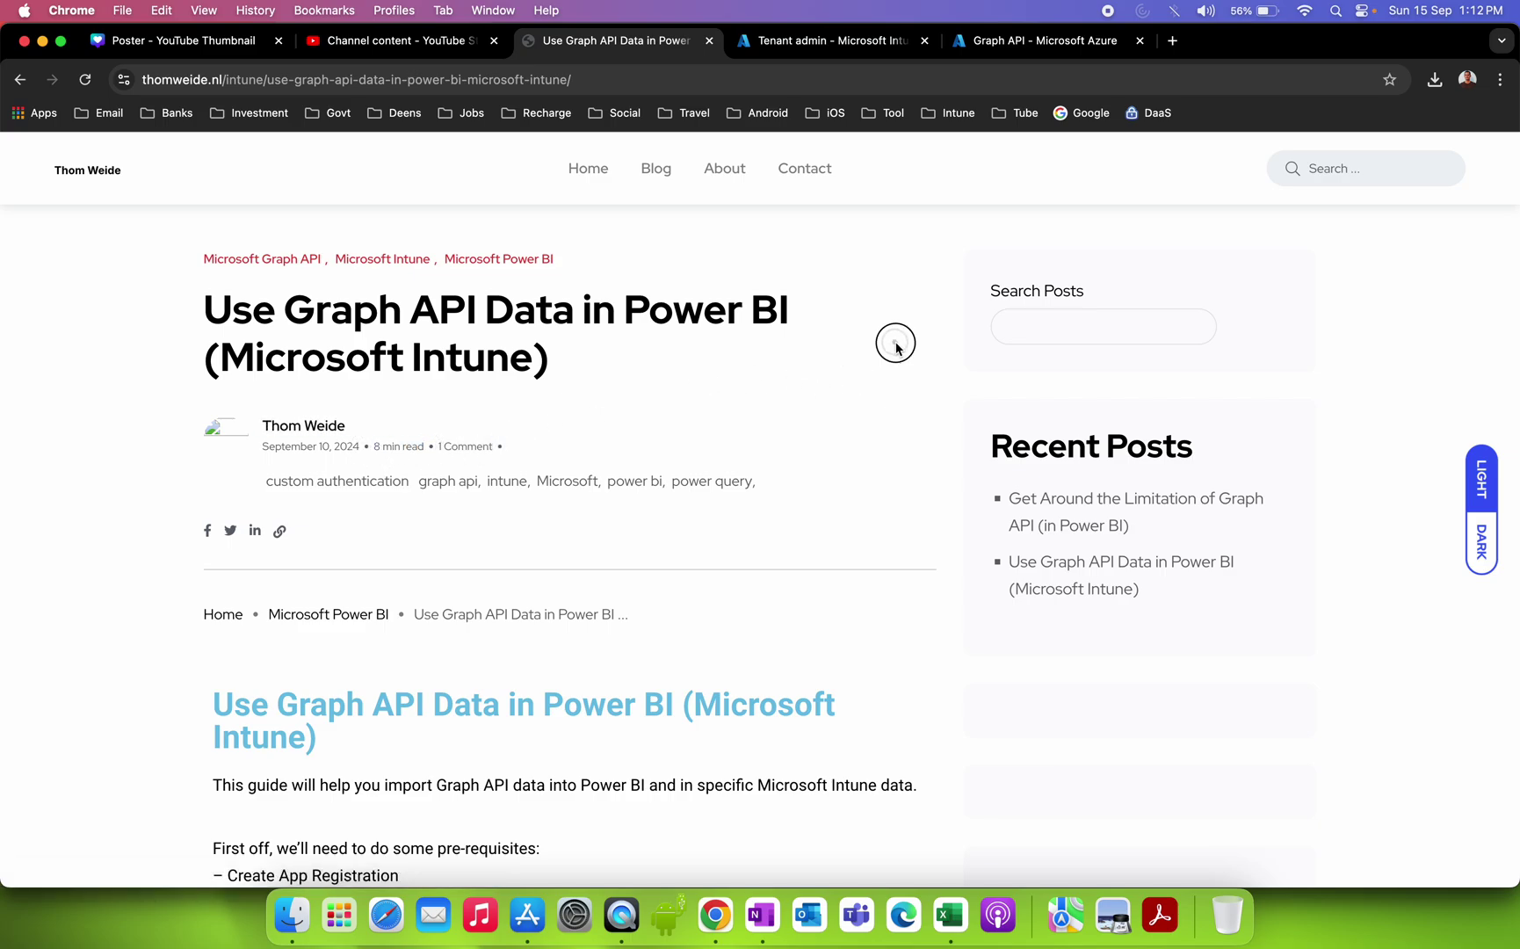